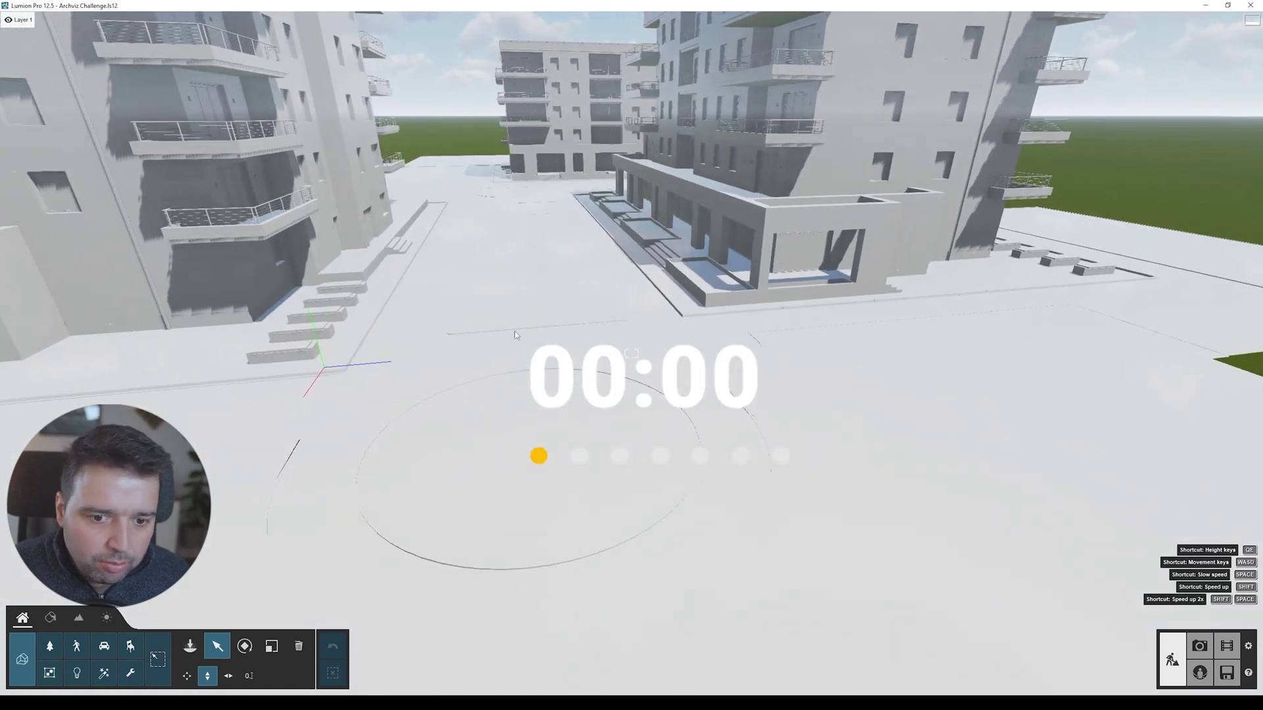
Step: Assign the Landscape material to the Grass surfaces of the park area model
{"action": "left_click", "coordinate": [499, 492]}
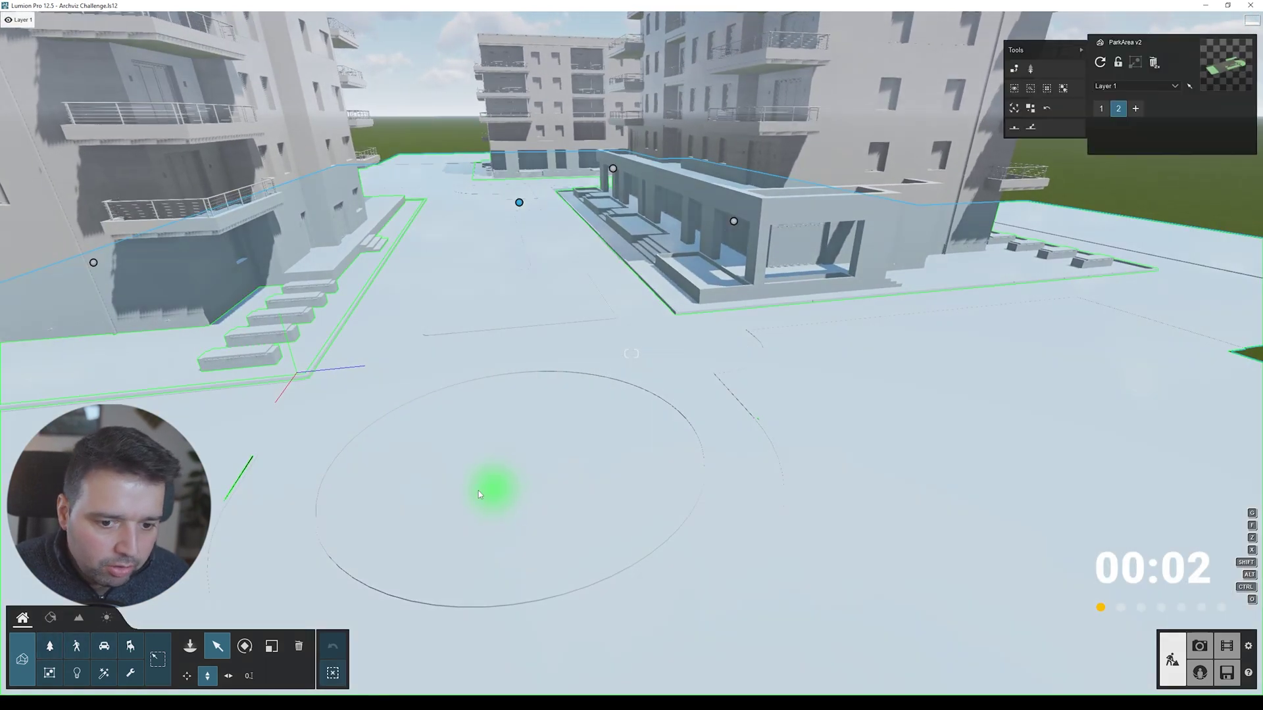
{"action": "left_click", "coordinate": [61, 620]}
{"action": "left_click", "coordinate": [291, 521]}
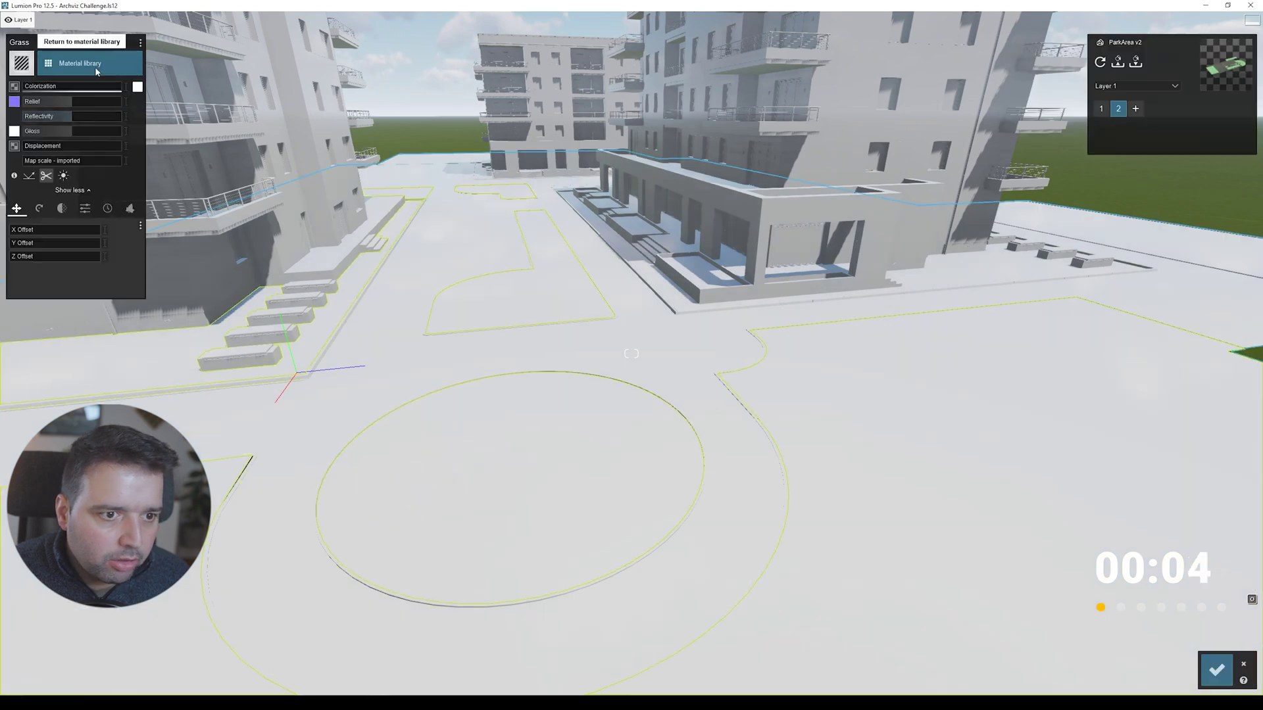
{"action": "left_click", "coordinate": [97, 68]}
{"action": "left_click", "coordinate": [76, 198]}
{"action": "scroll", "coordinate": [423, 423], "scroll_direction": "down", "scroll_amount": 5}
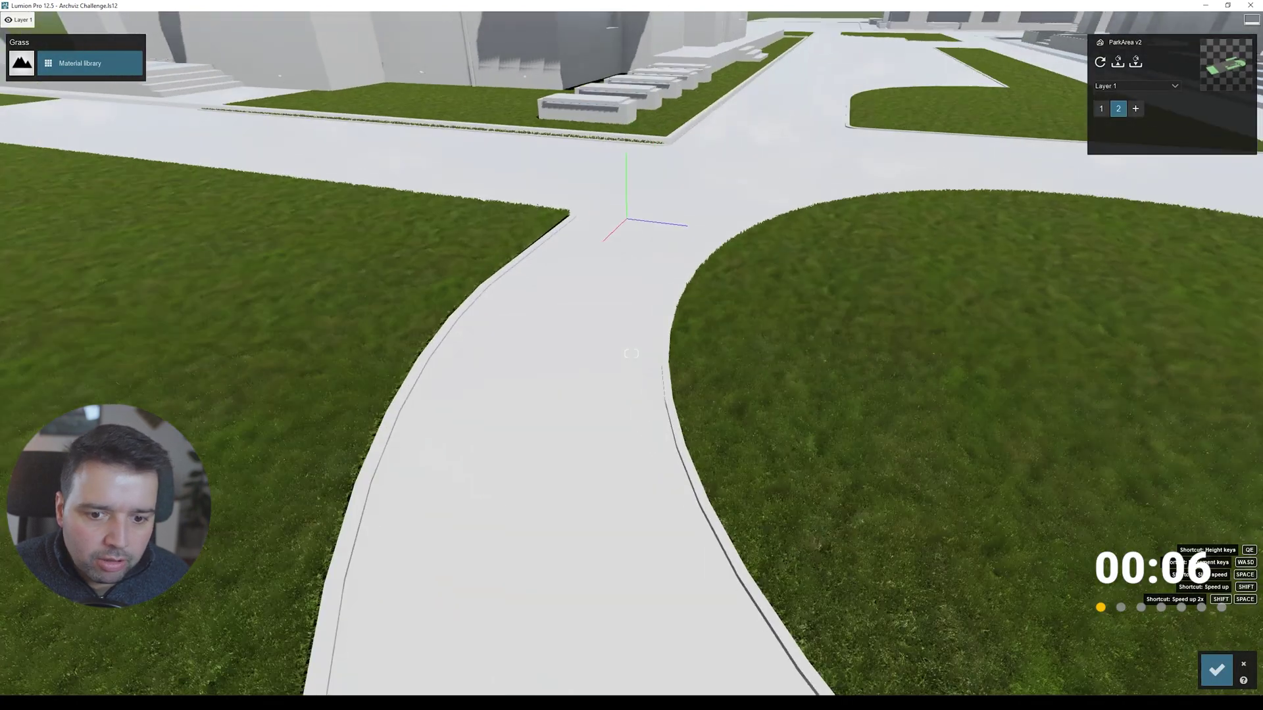
Step: Apply a reddish herringbone paving material to the sidewalk and a grey concrete material to the curb
{"action": "left_click", "coordinate": [498, 428]}
{"action": "left_click", "coordinate": [82, 66]}
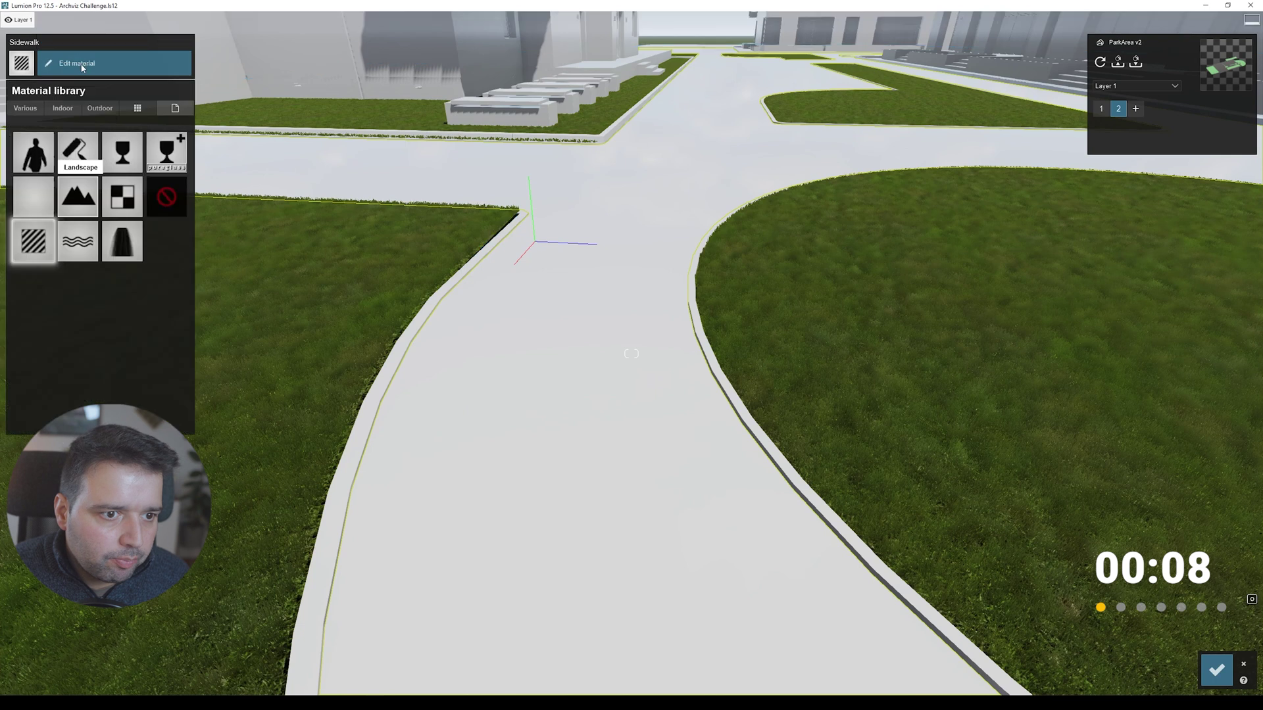
{"action": "left_click", "coordinate": [102, 108]}
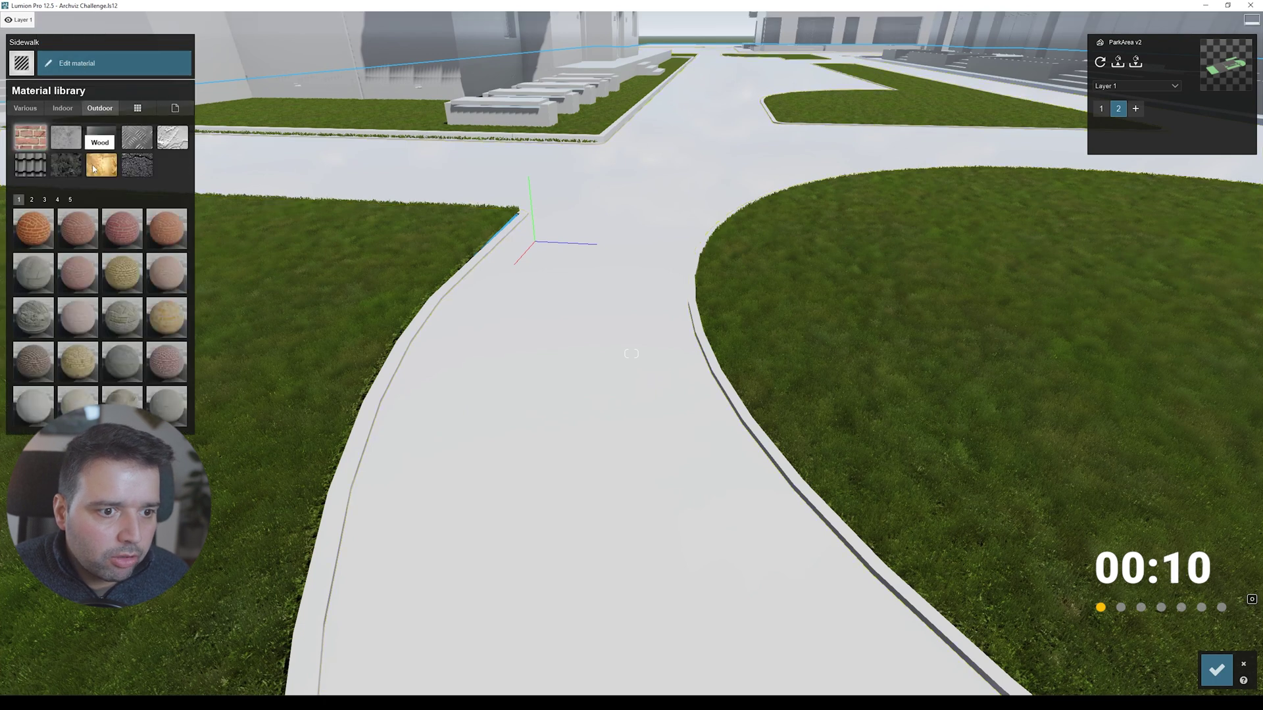
{"action": "left_click", "coordinate": [67, 165]}
{"action": "left_click", "coordinate": [78, 375]}
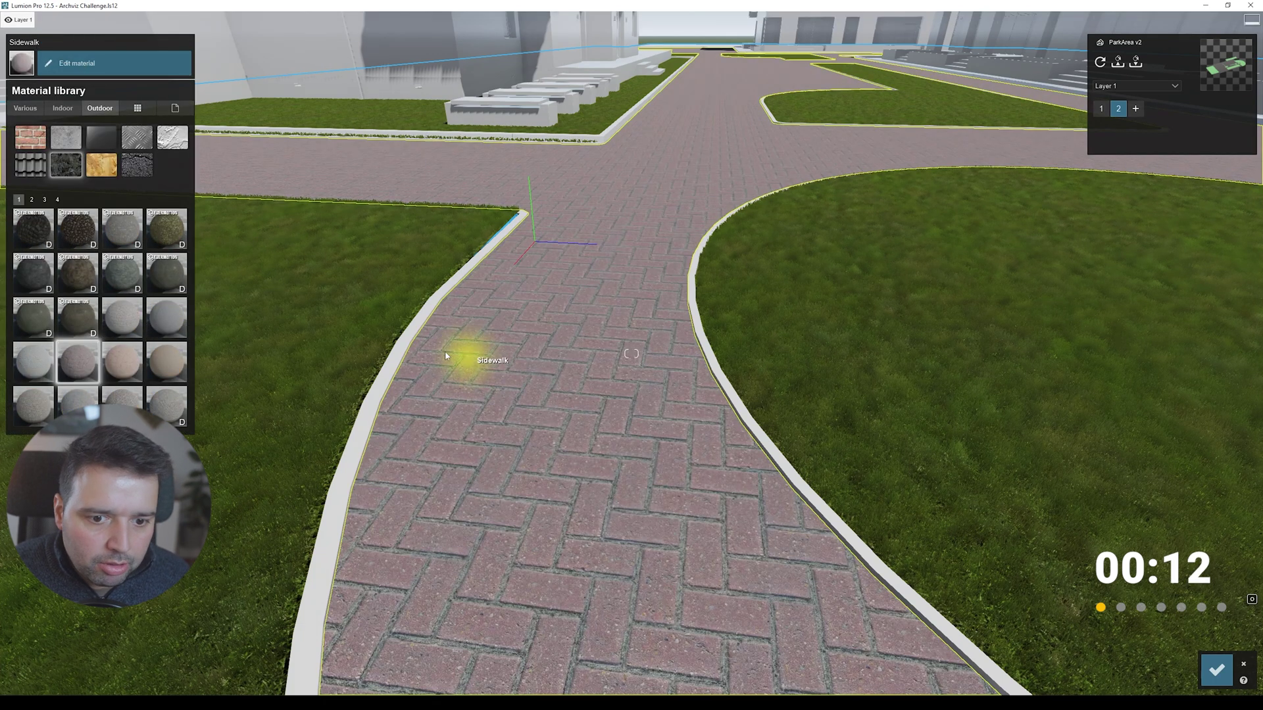
{"action": "left_click", "coordinate": [403, 357]}
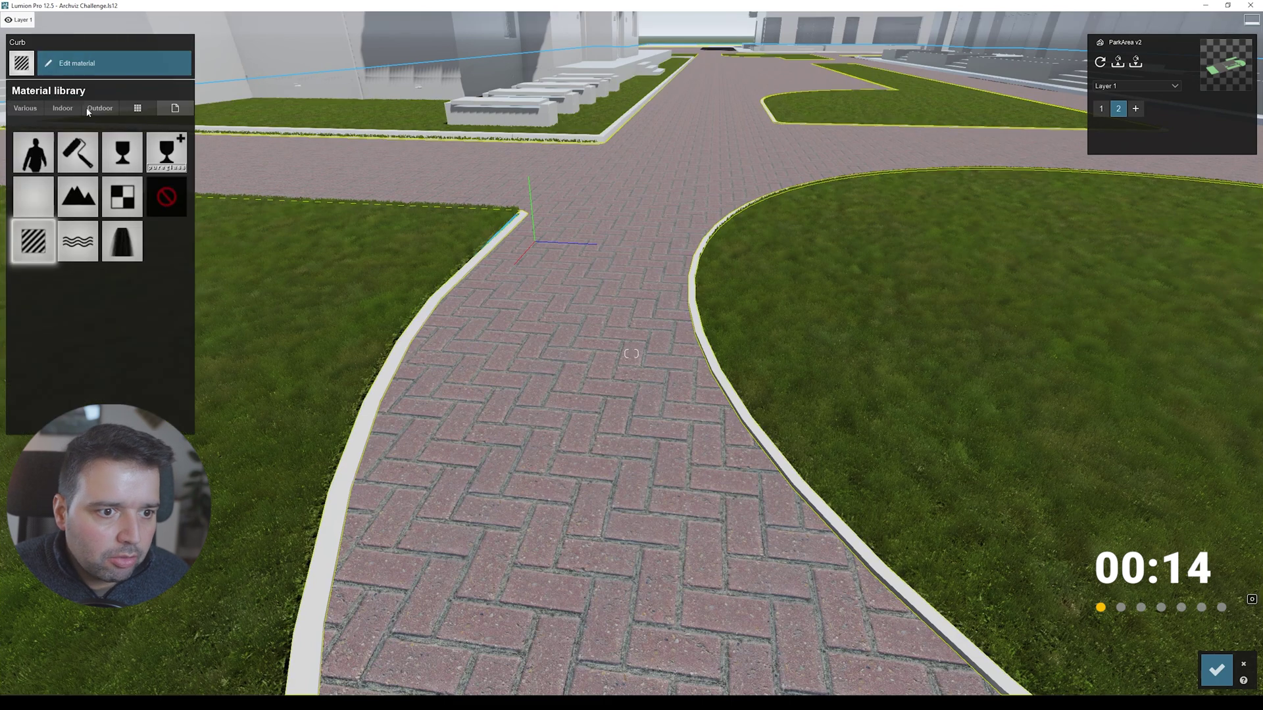
{"action": "left_click", "coordinate": [65, 245]}
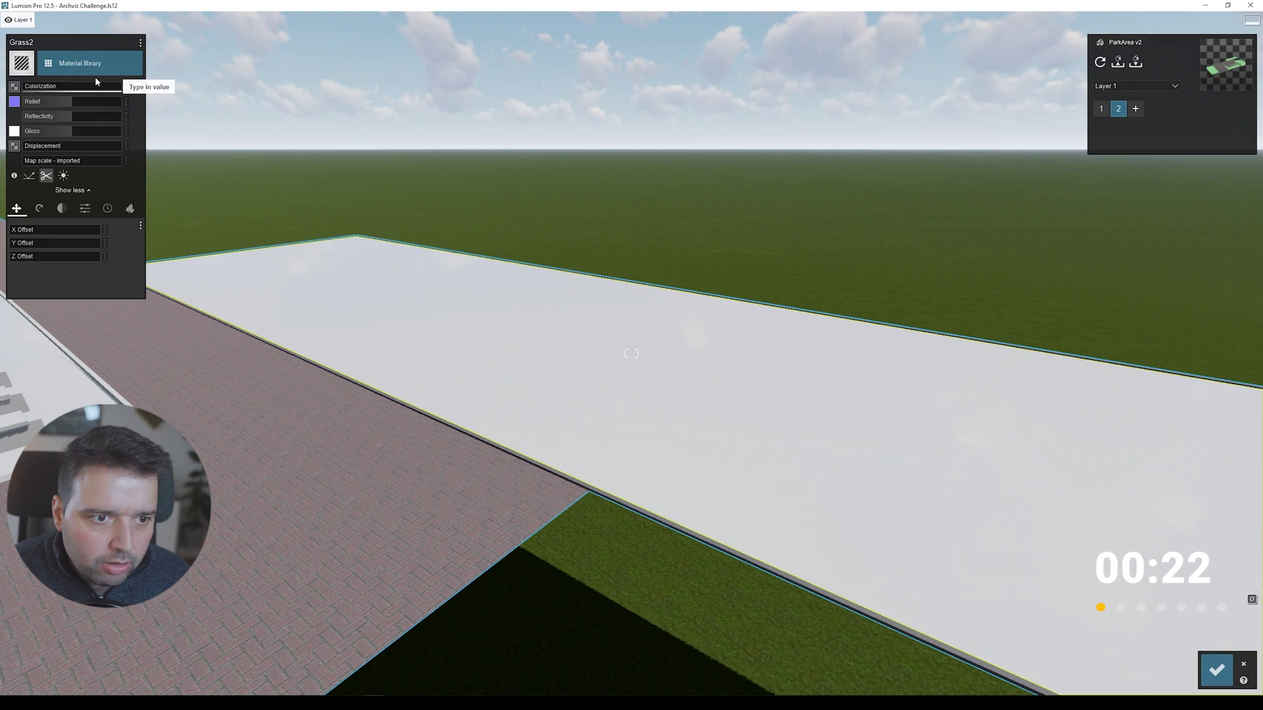
Step: Apply a green 2D grass material to the Grass2 strip at the edge of the park area
{"action": "left_click", "coordinate": [92, 66]}
{"action": "left_click", "coordinate": [26, 109]}
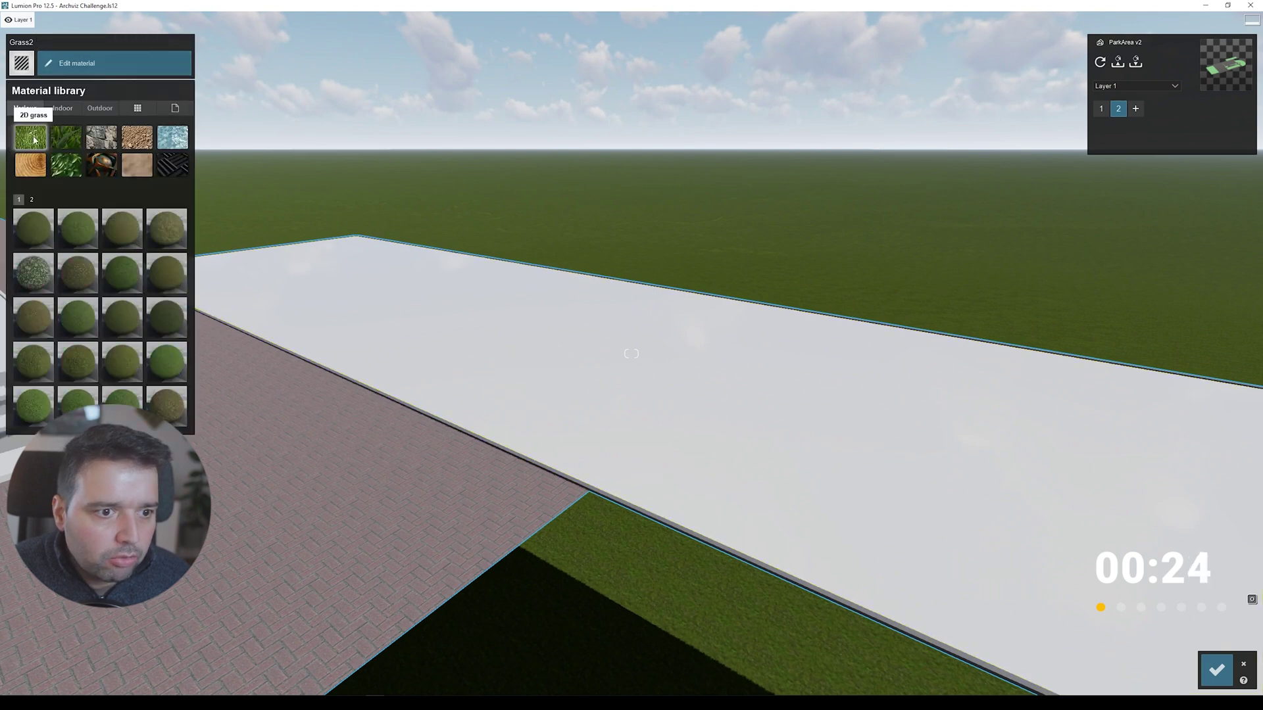
{"action": "left_click", "coordinate": [74, 238]}
Step: Apply a red brick material from the outdoor materials to the apartment building's facade walls
{"action": "key", "text": "w"}
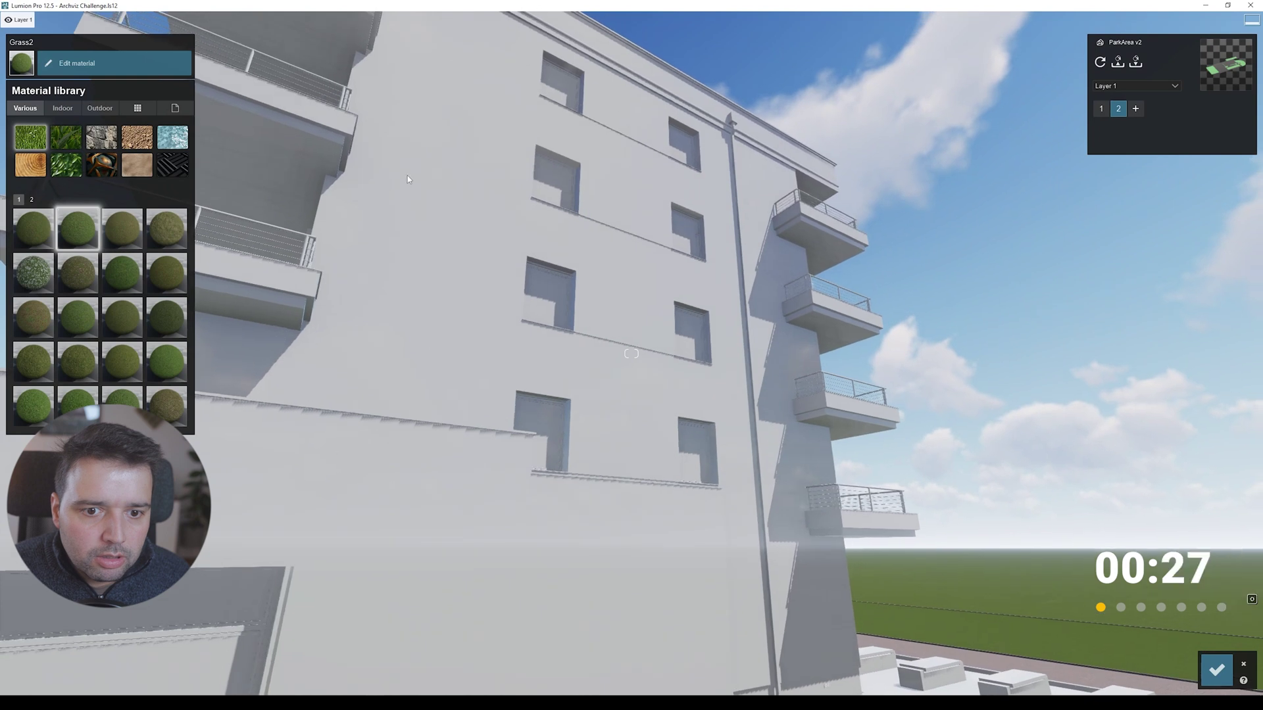
{"action": "left_click", "coordinate": [394, 264]}
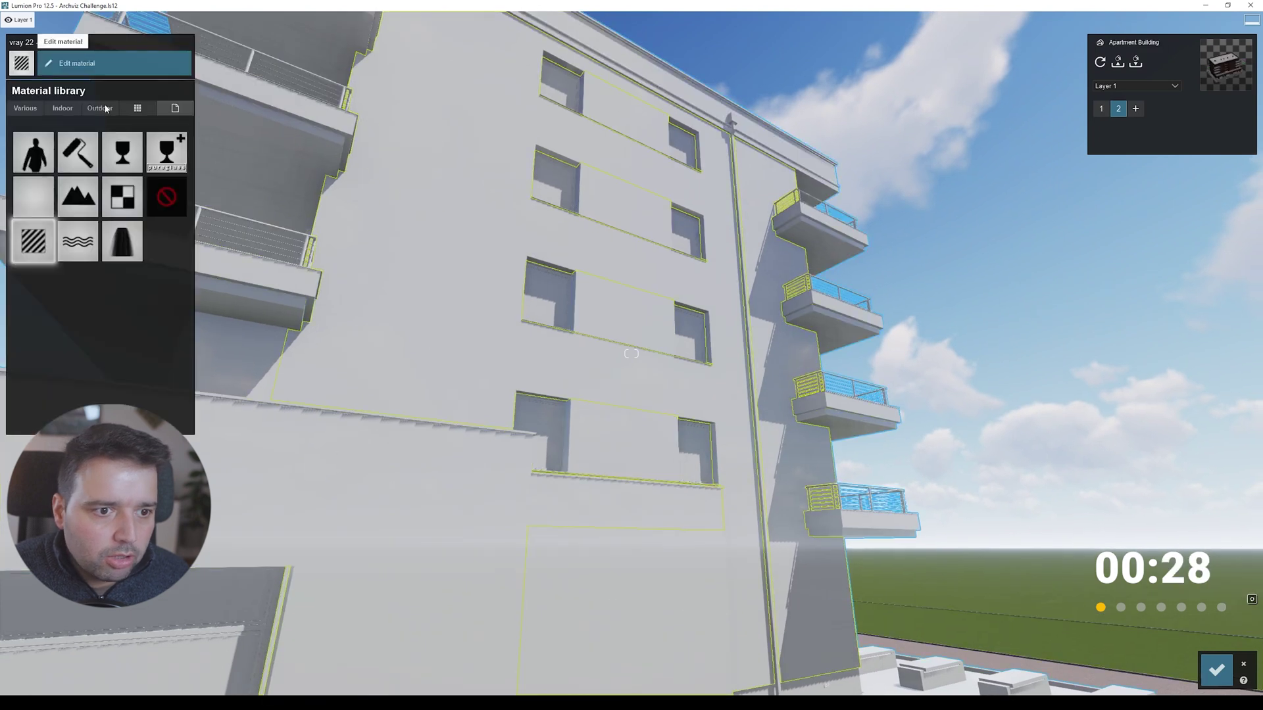
{"action": "left_click", "coordinate": [71, 112]}
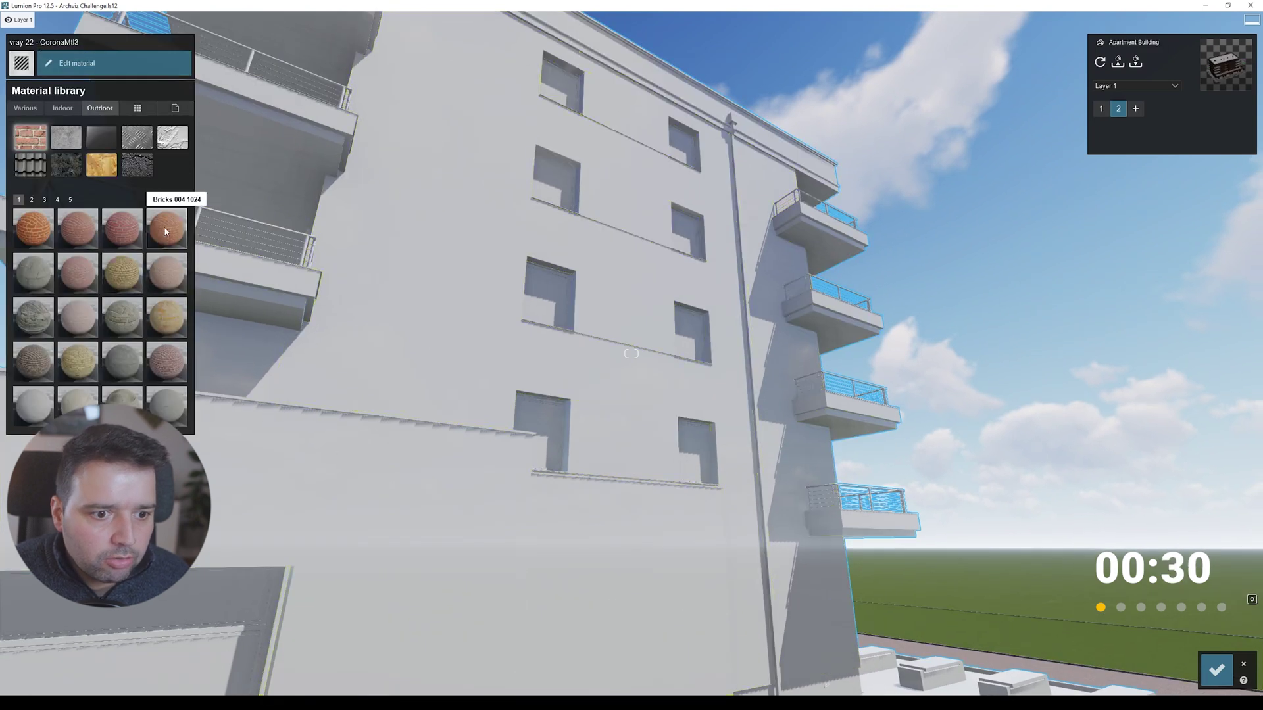
{"action": "left_click", "coordinate": [122, 228]}
{"action": "key", "text": "s"}
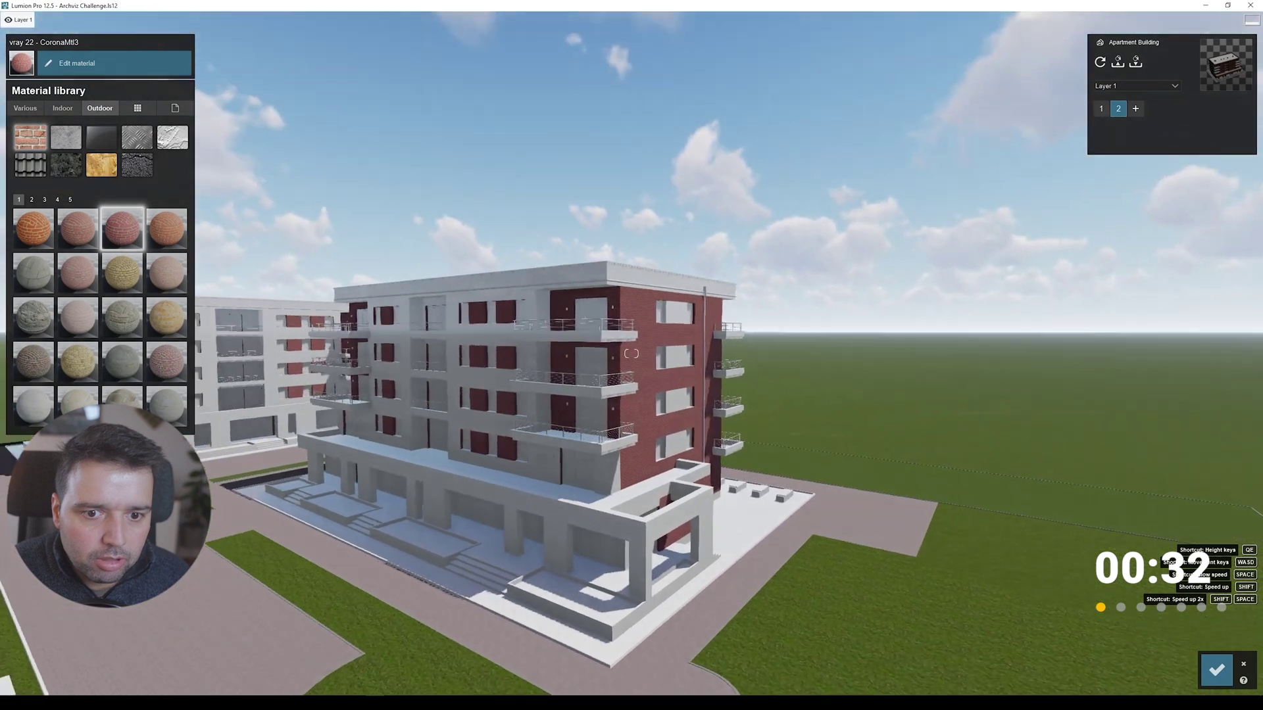
Step: Colorize the material of the building's roof cornice, balcony slabs and plain wall surfaces dark grey
{"action": "key", "text": "w"}
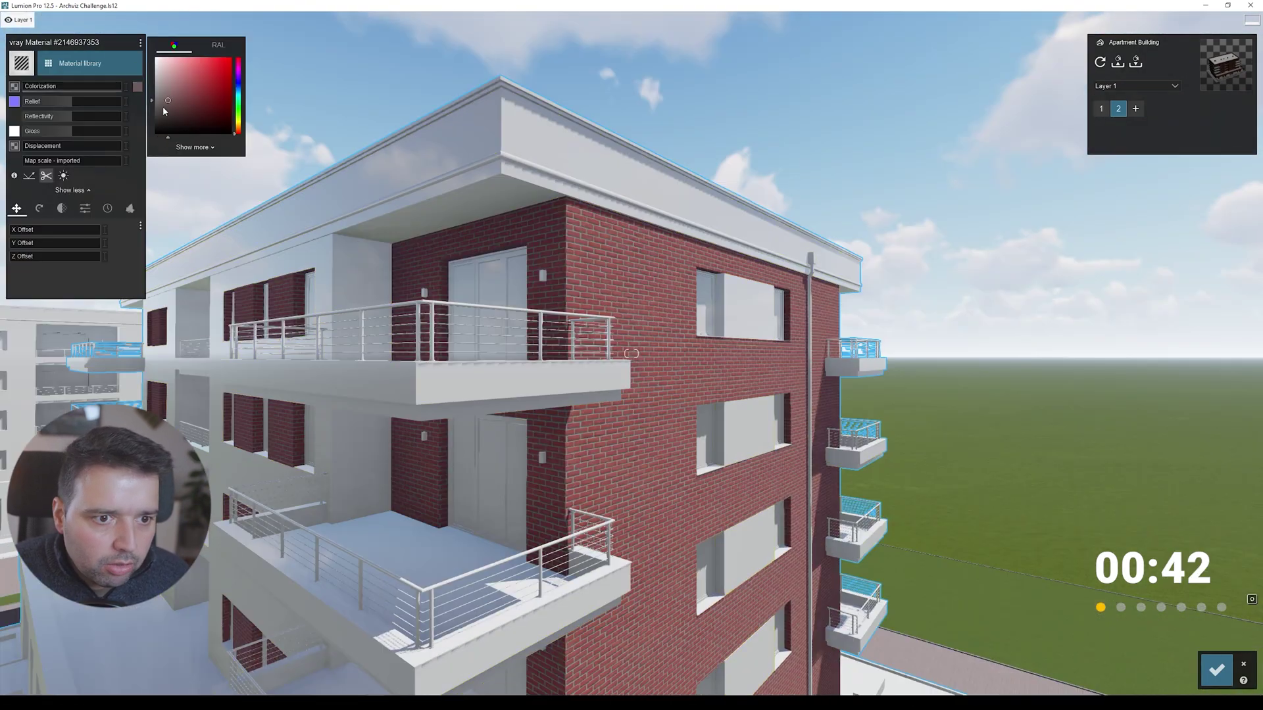
{"action": "left_click", "coordinate": [73, 87]}
{"action": "left_click_drag", "start_coordinate": [69, 89], "coordinate": [79, 88]}
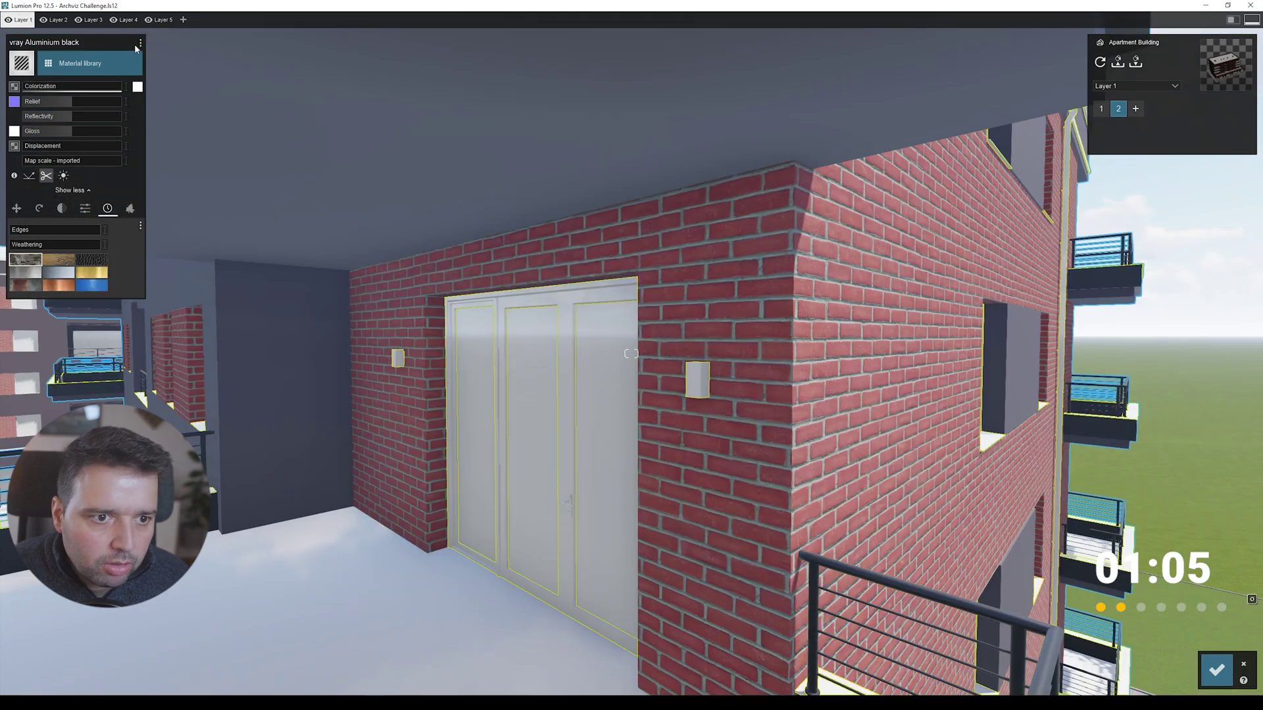
Step: Give the balcony door frames and wall lamps a dark finish and apply the first clear pure glass material to the panes
{"action": "key", "text": "ctrl+z"}
{"action": "right_click_drag", "start_coordinate": [489, 281], "coordinate": [634, 342]}
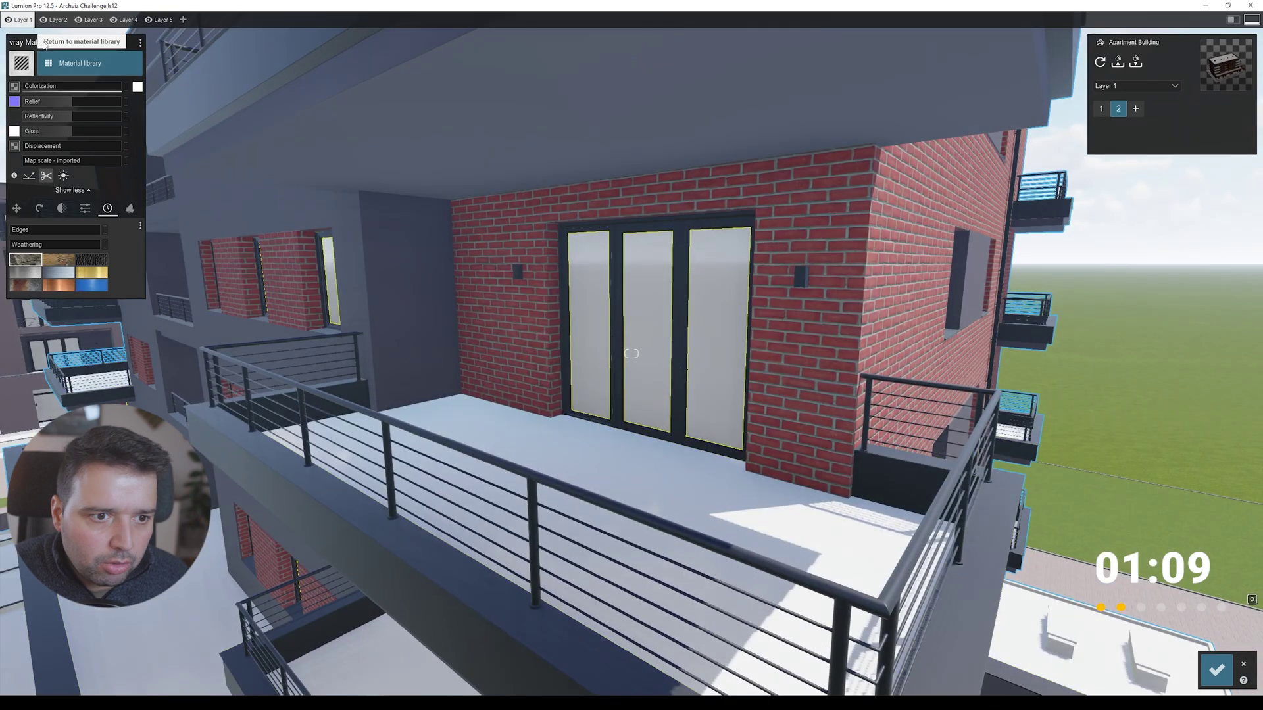
{"action": "left_click", "coordinate": [83, 64]}
{"action": "left_click", "coordinate": [99, 108]}
{"action": "left_click", "coordinate": [97, 138]}
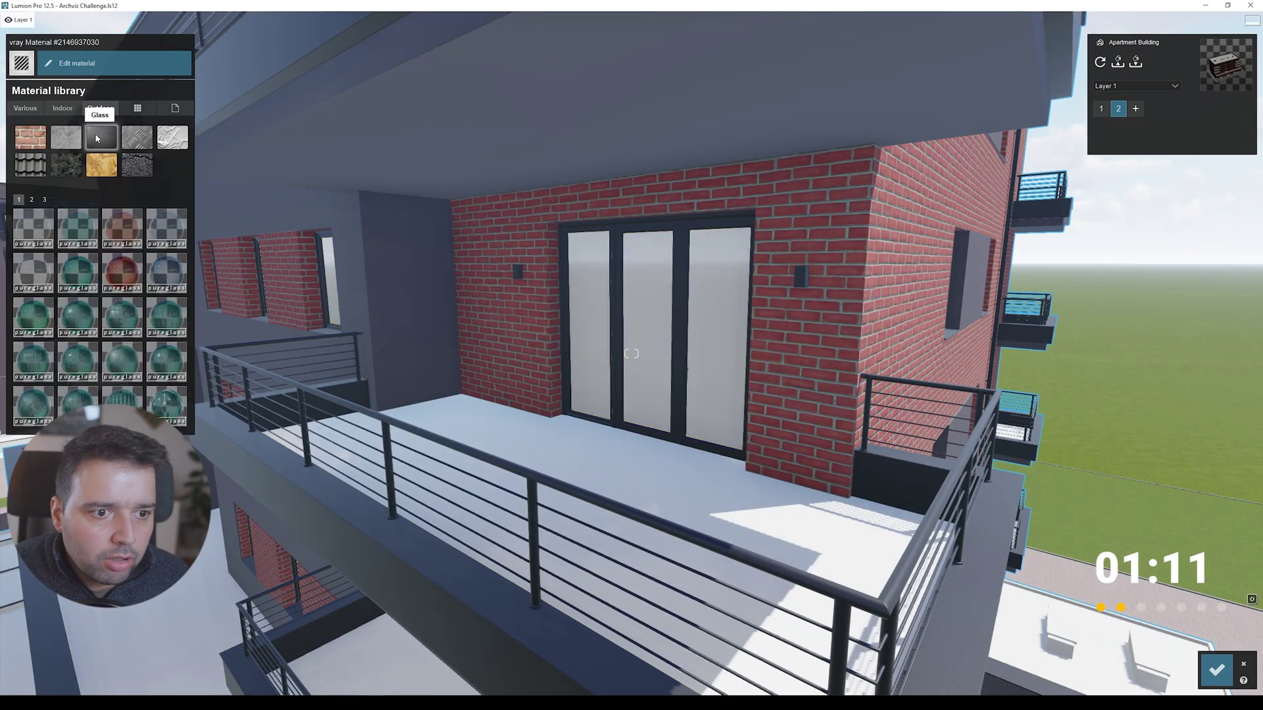
{"action": "left_click", "coordinate": [33, 227]}
Step: Apply a grey concrete slab material to the balcony and terrace floors and to the ground-floor walkway around the planters
{"action": "right_click_drag", "start_coordinate": [263, 263], "coordinate": [469, 415]}
{"action": "left_click", "coordinate": [465, 398]}
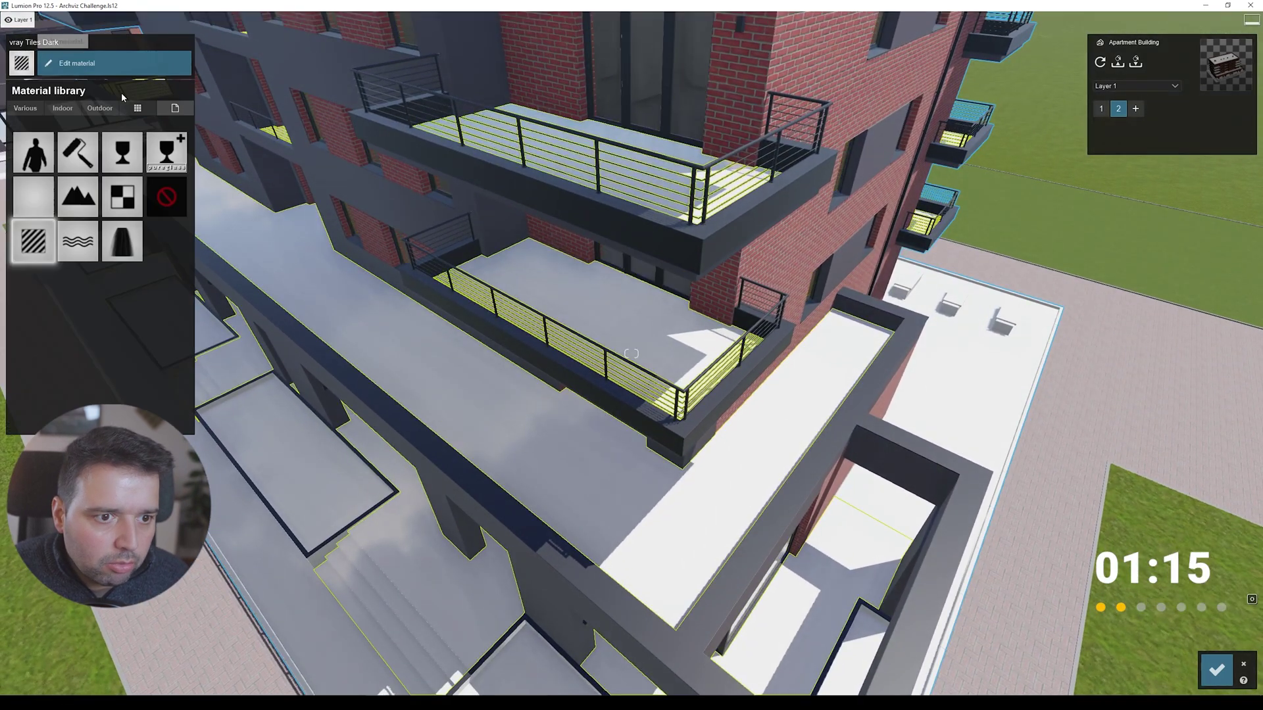
{"action": "left_click", "coordinate": [78, 106]}
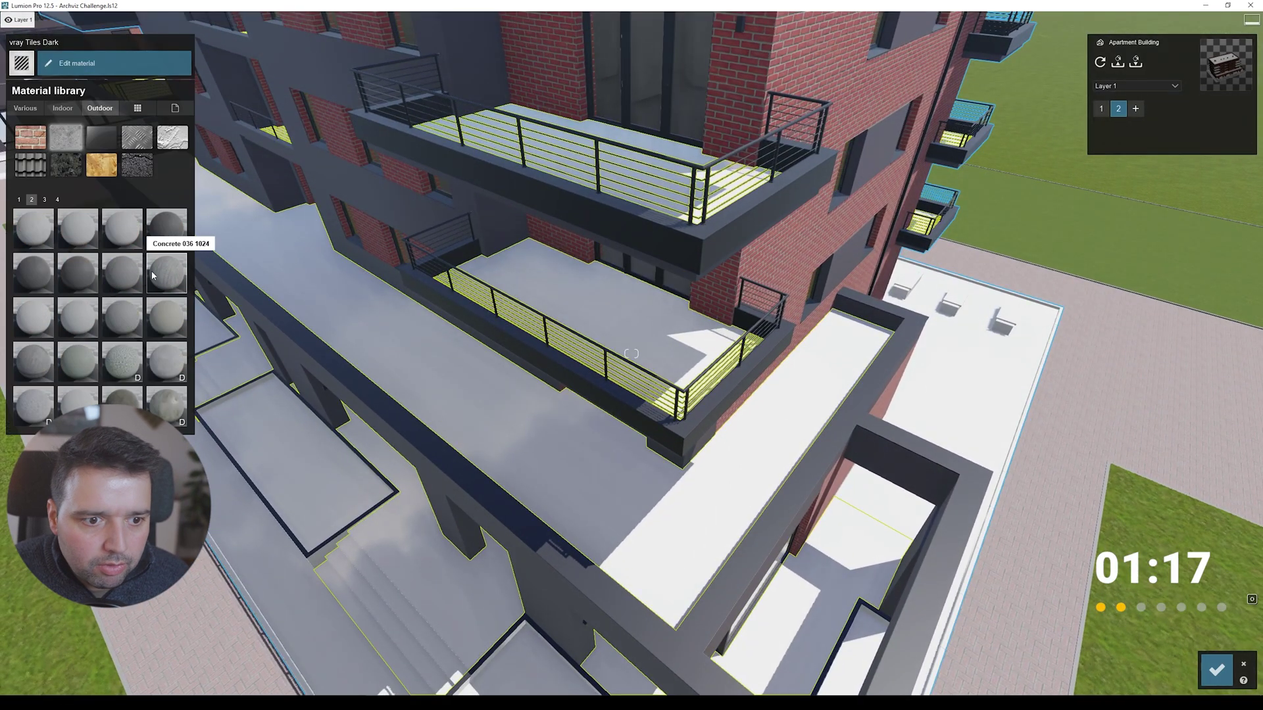
{"action": "left_click", "coordinate": [123, 272]}
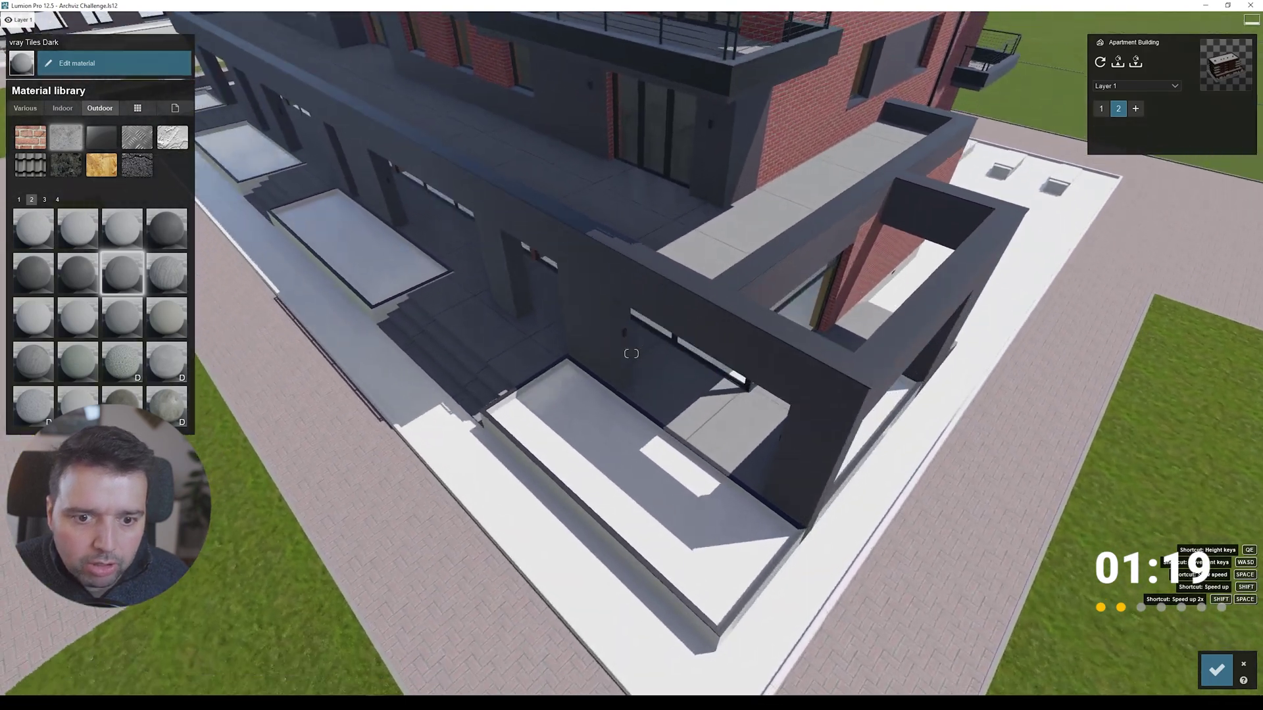
{"action": "right_click_drag", "start_coordinate": [631, 354], "coordinate": [631, 303]}
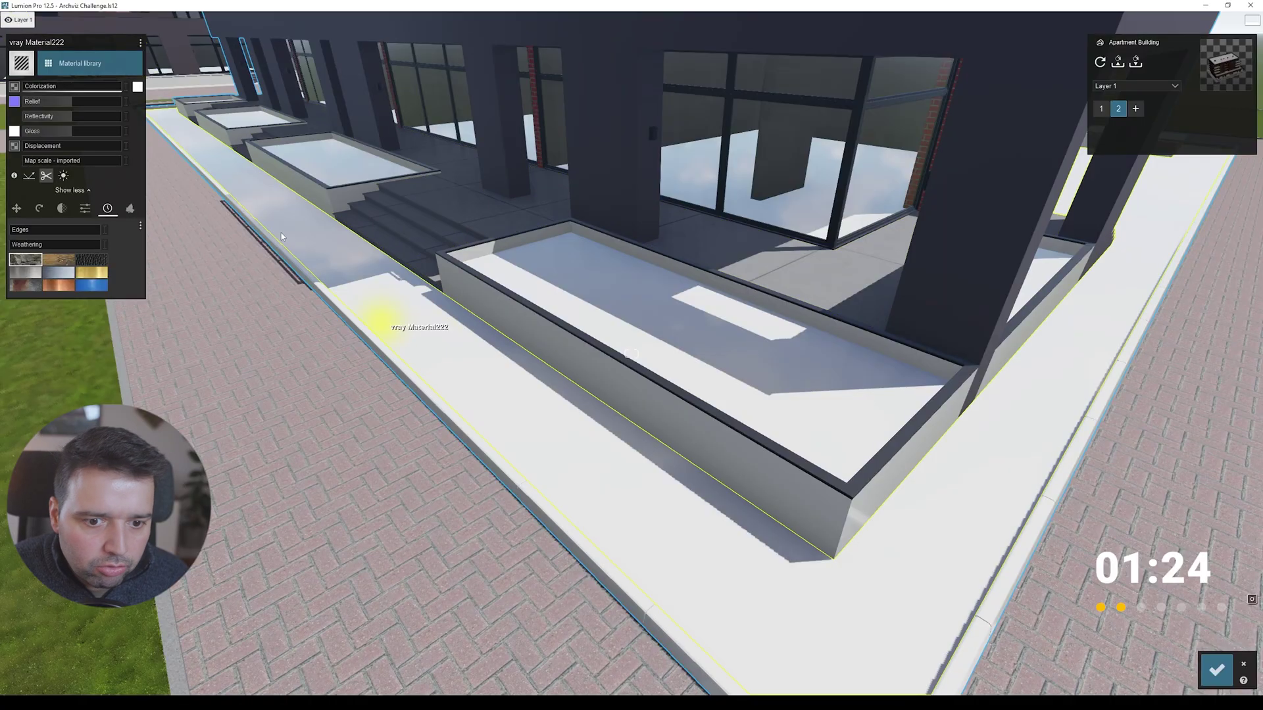
{"action": "left_click", "coordinate": [369, 326]}
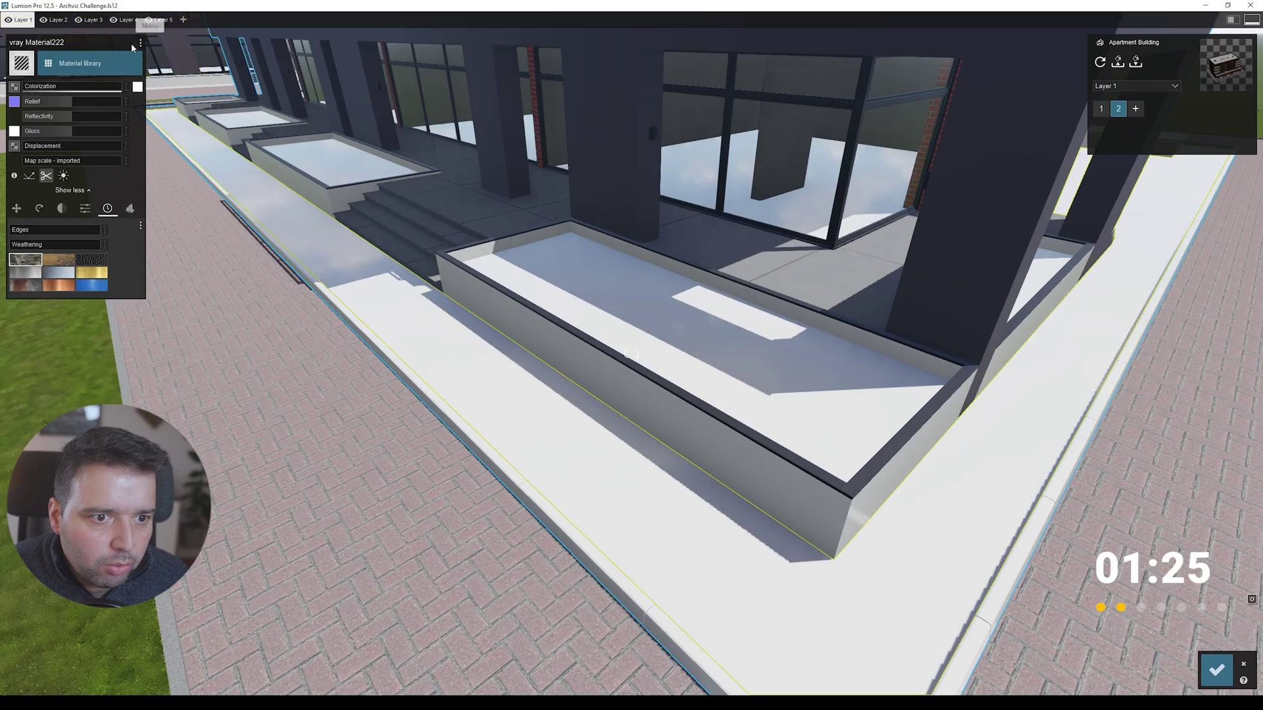
Step: Apply a gravel material to the beds inside the ground-floor planters
{"action": "key", "text": "w"}
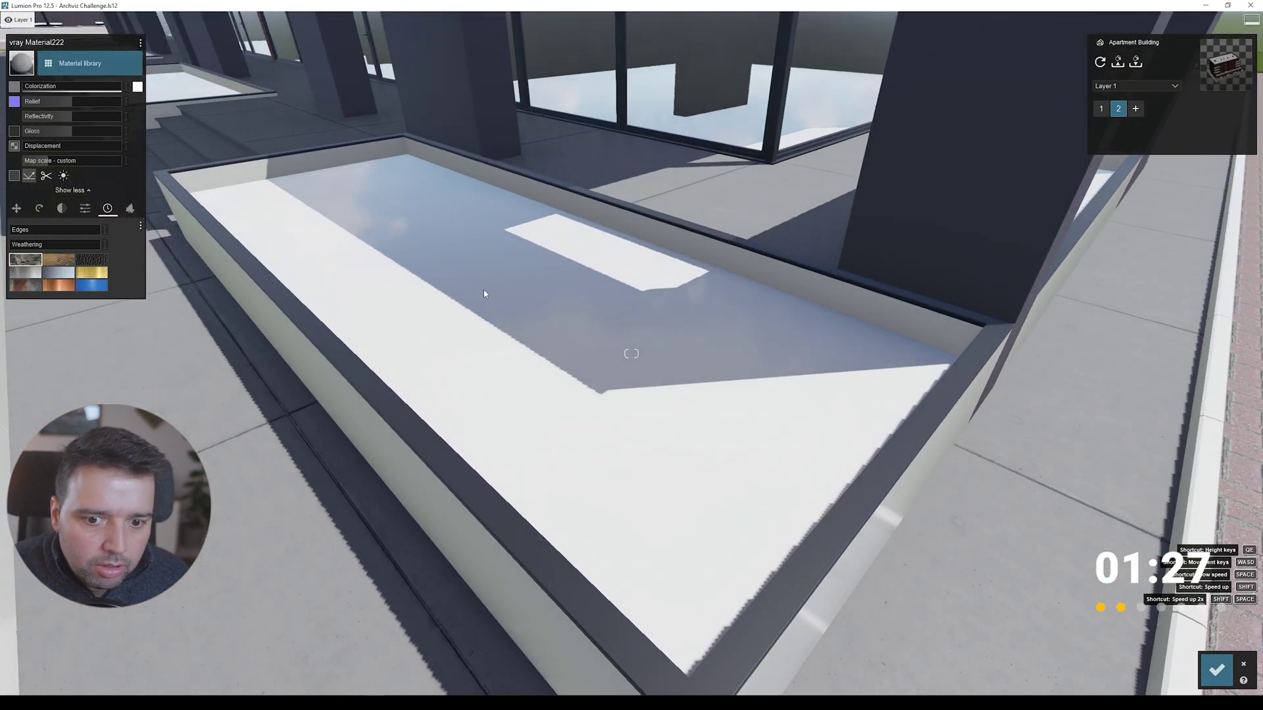
{"action": "left_click", "coordinate": [483, 290]}
{"action": "left_click", "coordinate": [114, 65]}
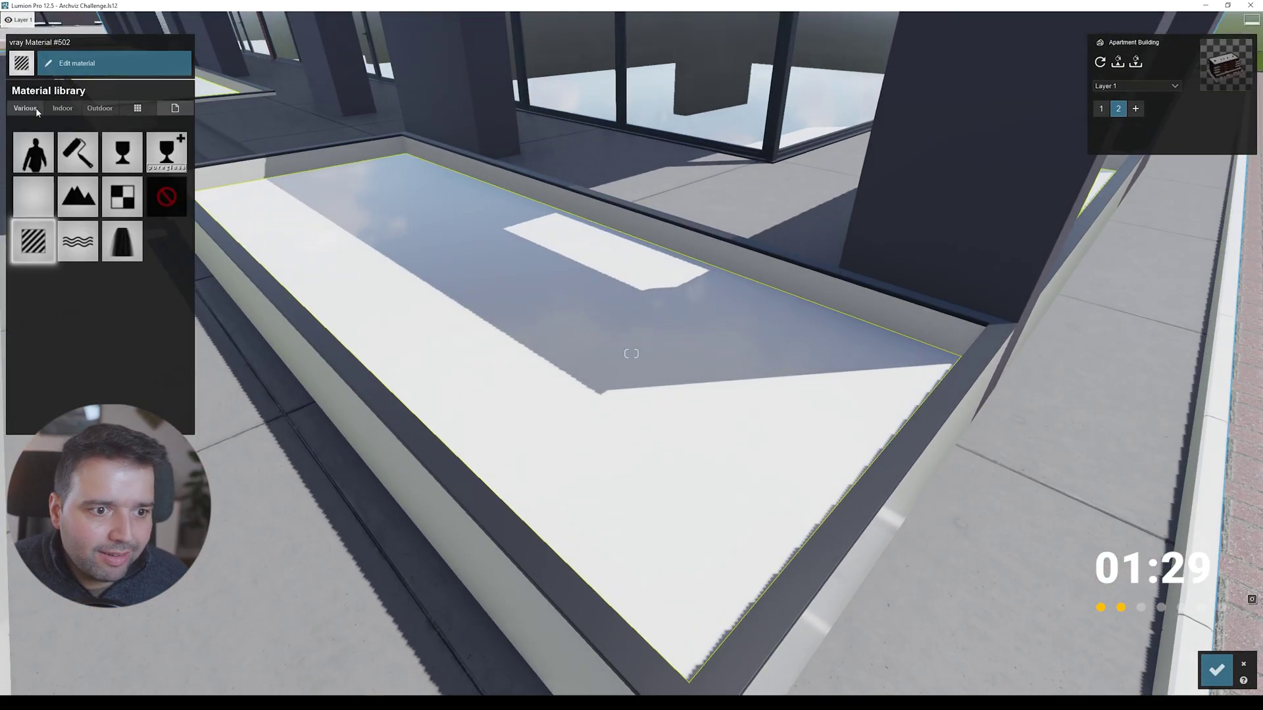
{"action": "left_click", "coordinate": [100, 108]}
{"action": "left_click", "coordinate": [146, 138]}
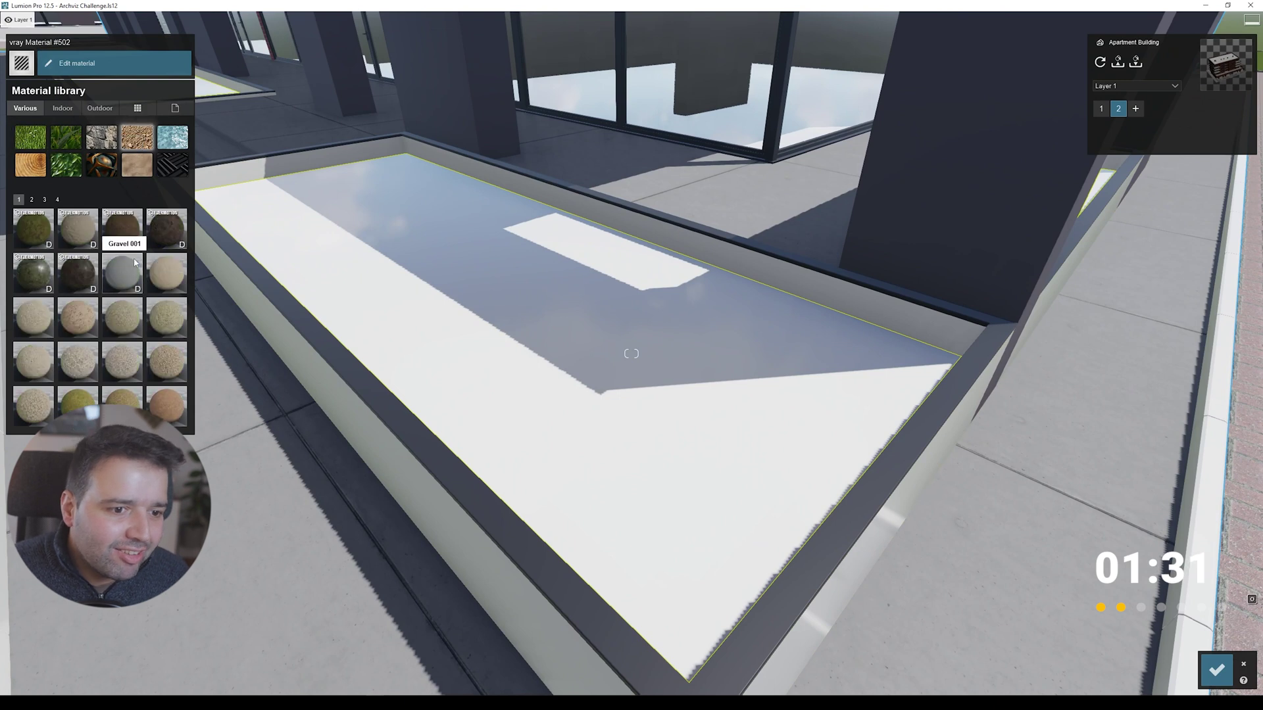
{"action": "left_click", "coordinate": [164, 370]}
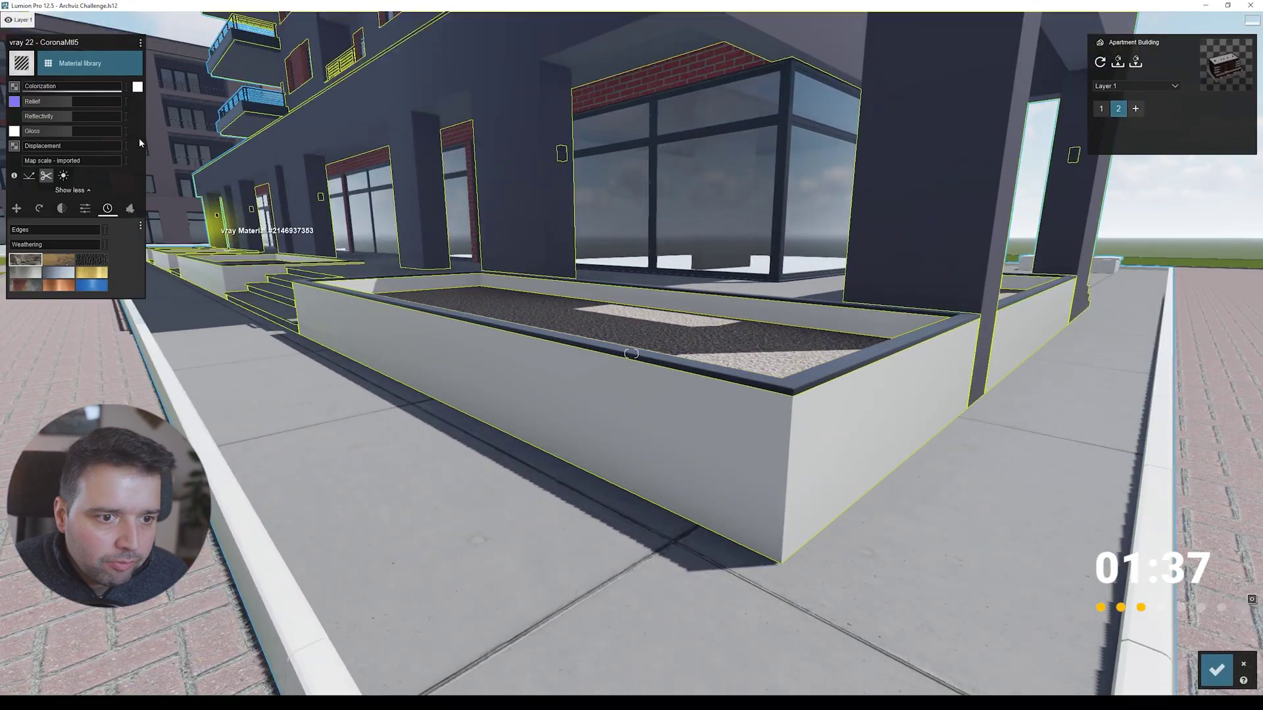
Step: Apply a paneled grey concrete material to the outer walls of the ground-floor planters
{"action": "left_click", "coordinate": [97, 66]}
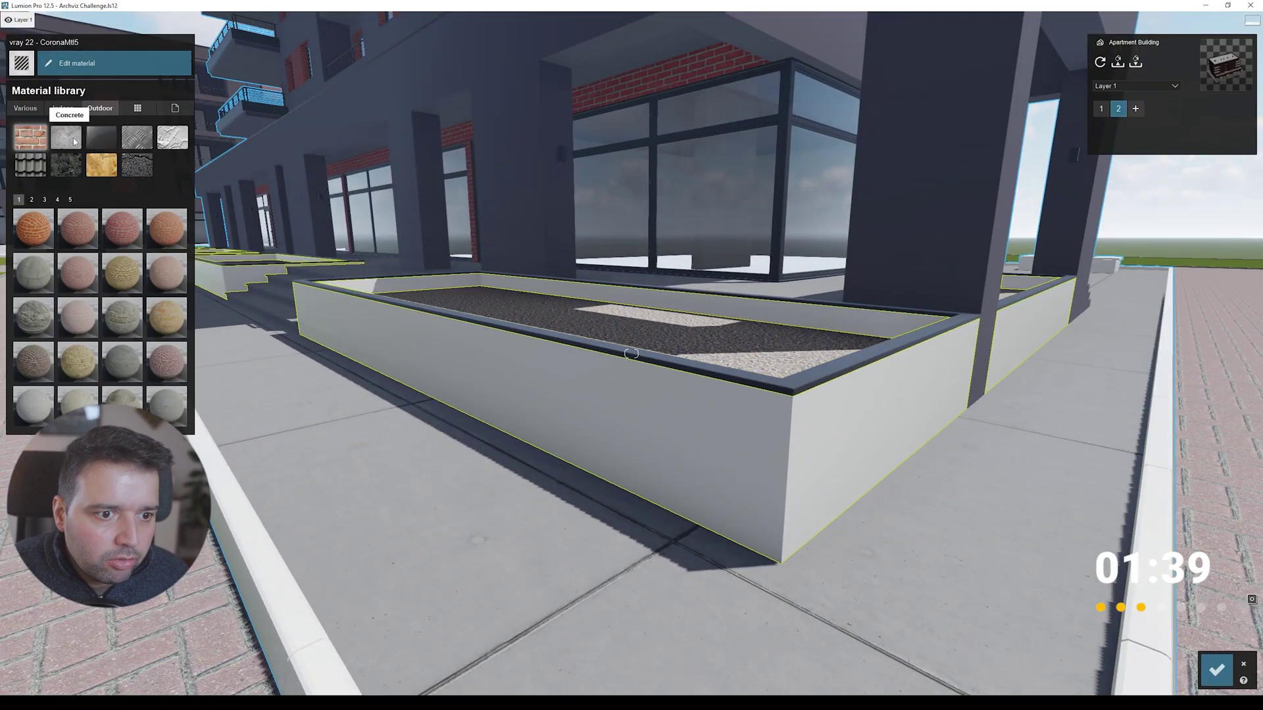
{"action": "left_click", "coordinate": [125, 315]}
{"action": "key", "text": "d"}
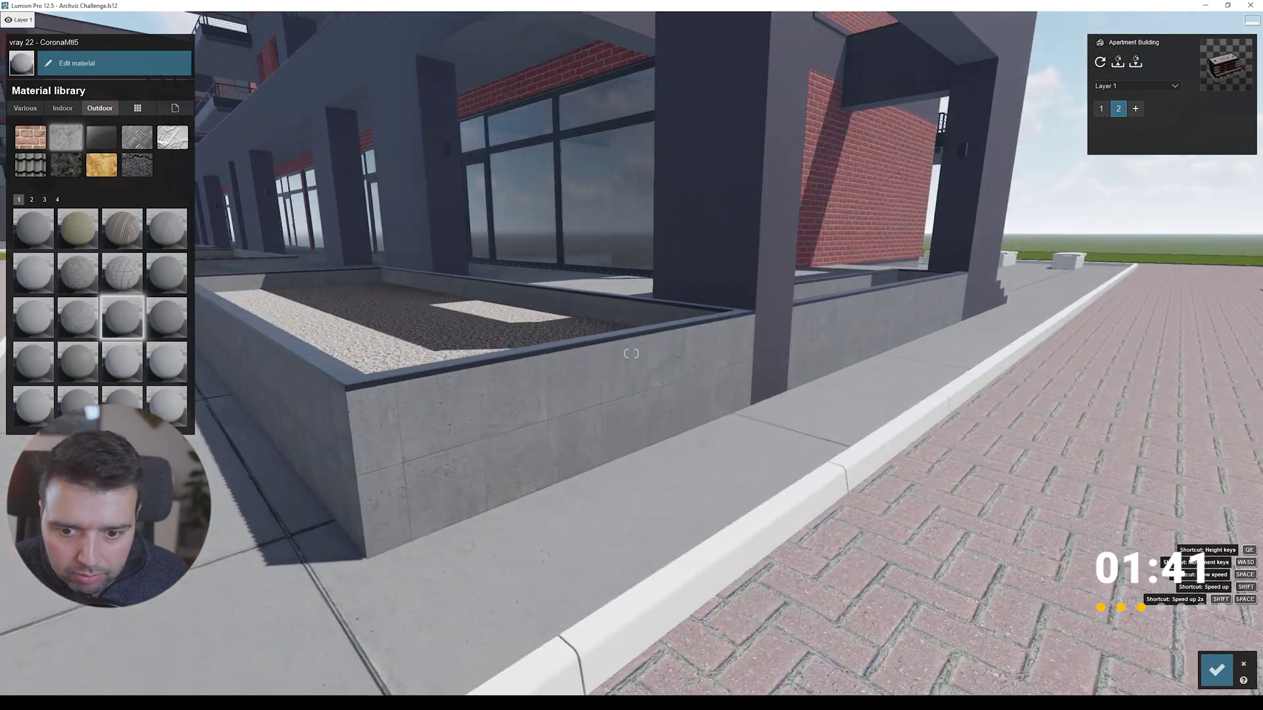
Step: Copy the park area's Curb material and paste it onto the white curb edging the building's walkway
{"action": "key", "text": "s"}
{"action": "key", "text": "w"}
{"action": "right_click_drag", "start_coordinate": [778, 347], "coordinate": [778, 347]}
{"action": "left_click", "coordinate": [613, 296]}
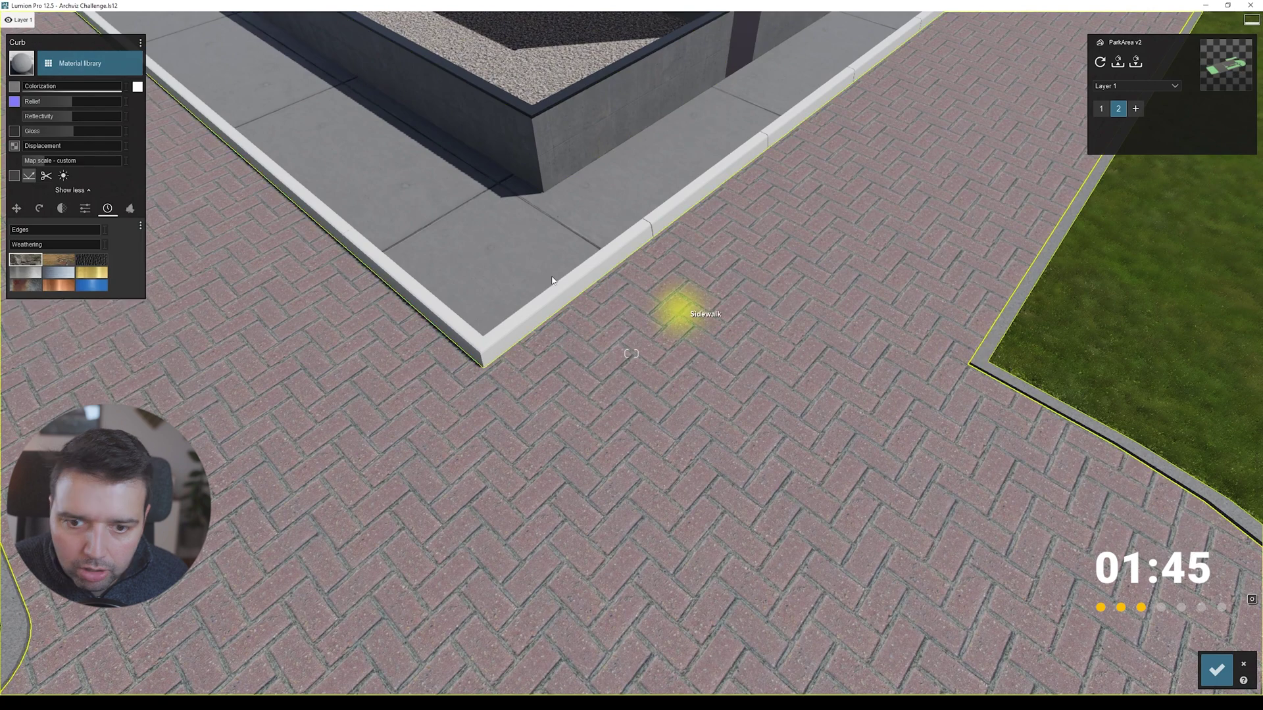
{"action": "left_click", "coordinate": [254, 203]}
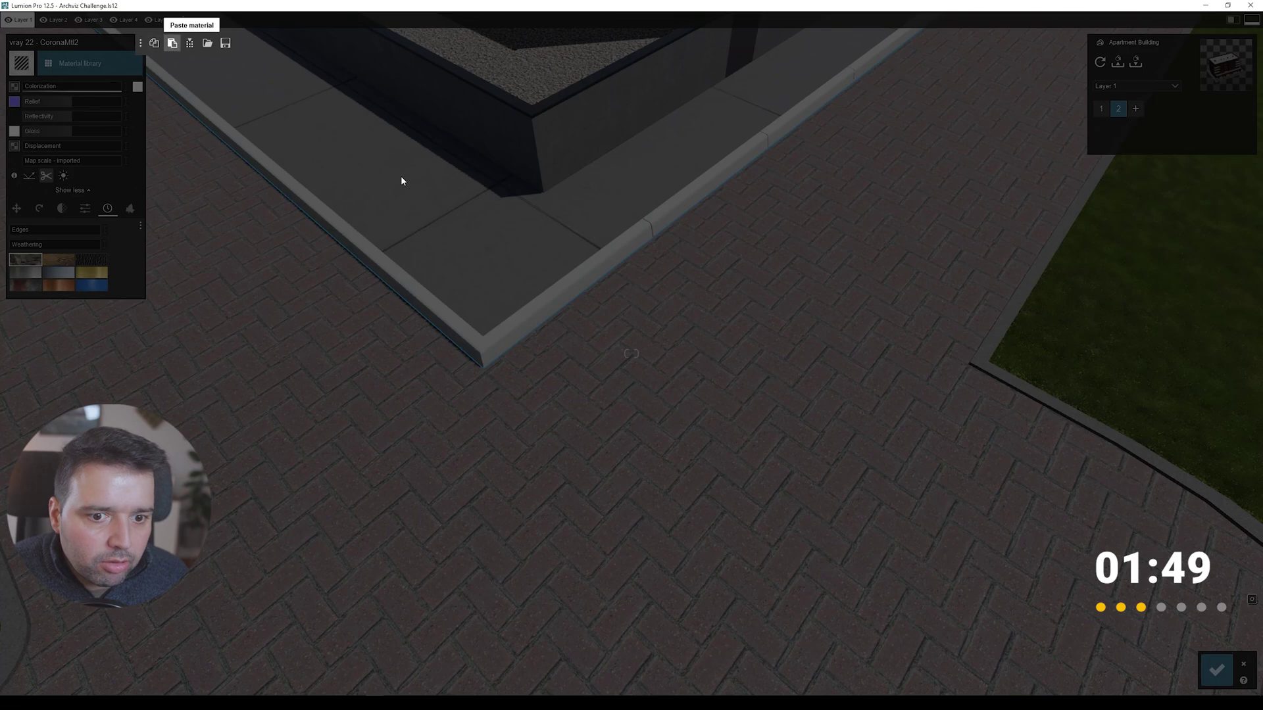
Step: Paste the copied curb material onto the tops of the bench row beside the apartment building and save the material changes
{"action": "key", "text": "s"}
{"action": "right_click_drag", "start_coordinate": [401, 179], "coordinate": [401, 179]}
{"action": "key", "text": "s"}
{"action": "right_click_drag", "start_coordinate": [321, 483], "coordinate": [321, 484]}
{"action": "left_click", "coordinate": [140, 43]}
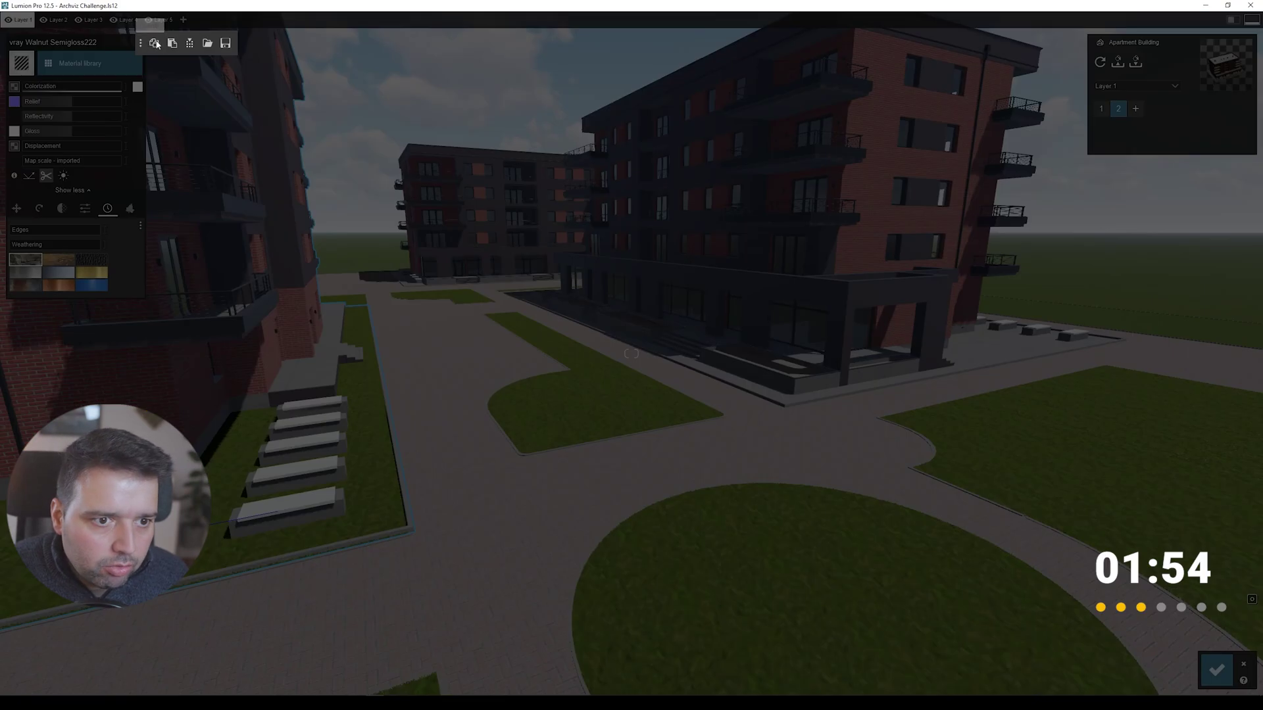
{"action": "left_click", "coordinate": [171, 44]}
{"action": "key", "text": "s"}
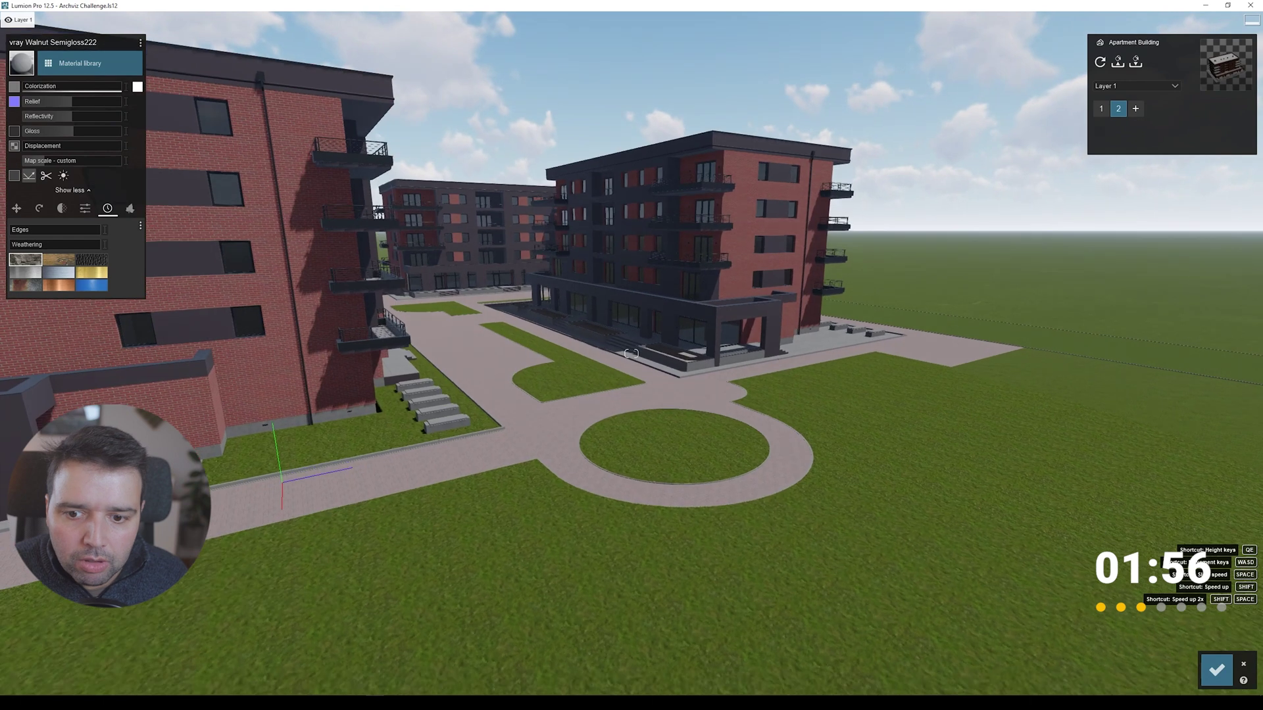
{"action": "left_click", "coordinate": [1217, 670]}
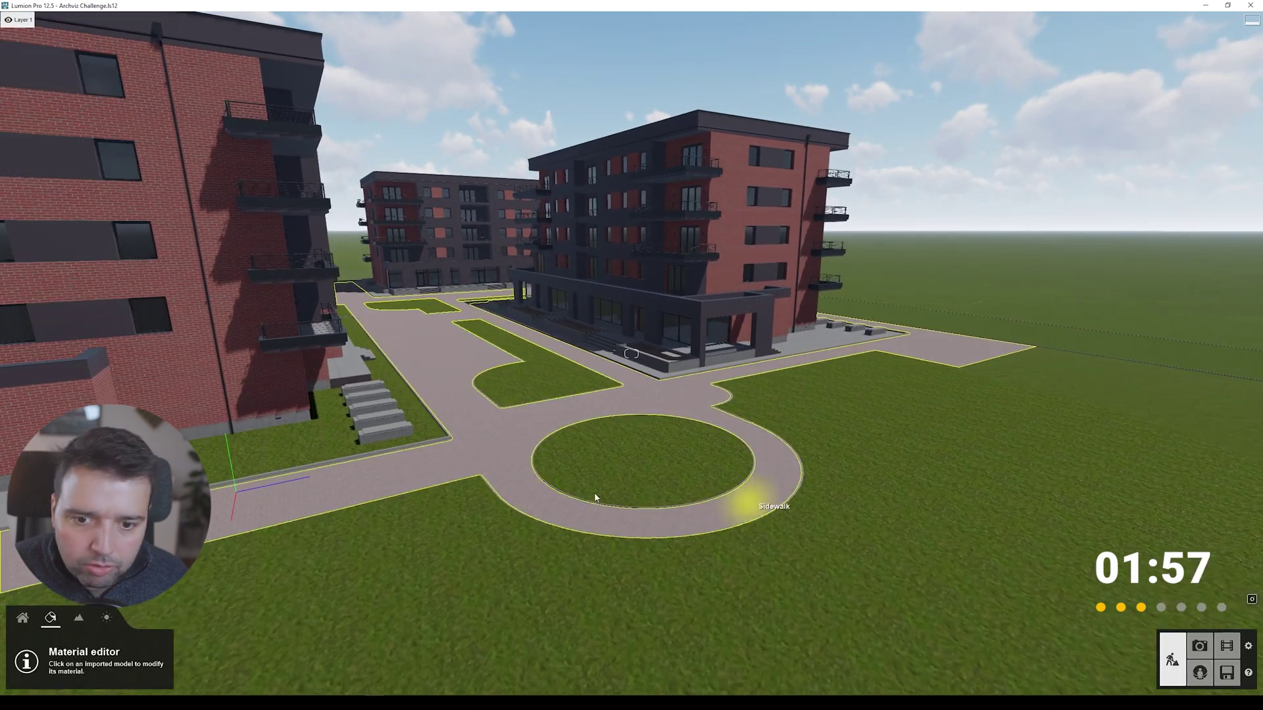
Step: Mass-place a mix of three Water Oak trees in a line behind the rear apartment building, randomizing direction and spacing along the line
{"action": "left_click", "coordinate": [23, 617]}
{"action": "left_click", "coordinate": [49, 646]}
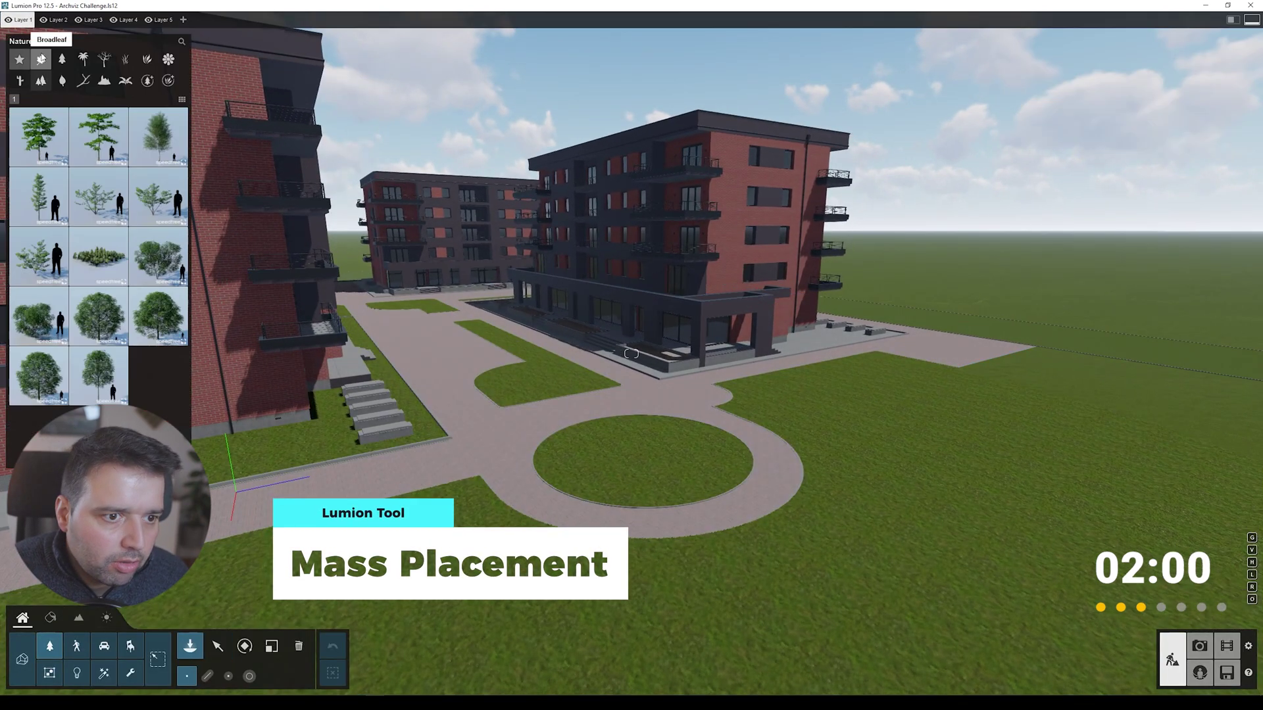
{"action": "left_click", "coordinate": [210, 676]}
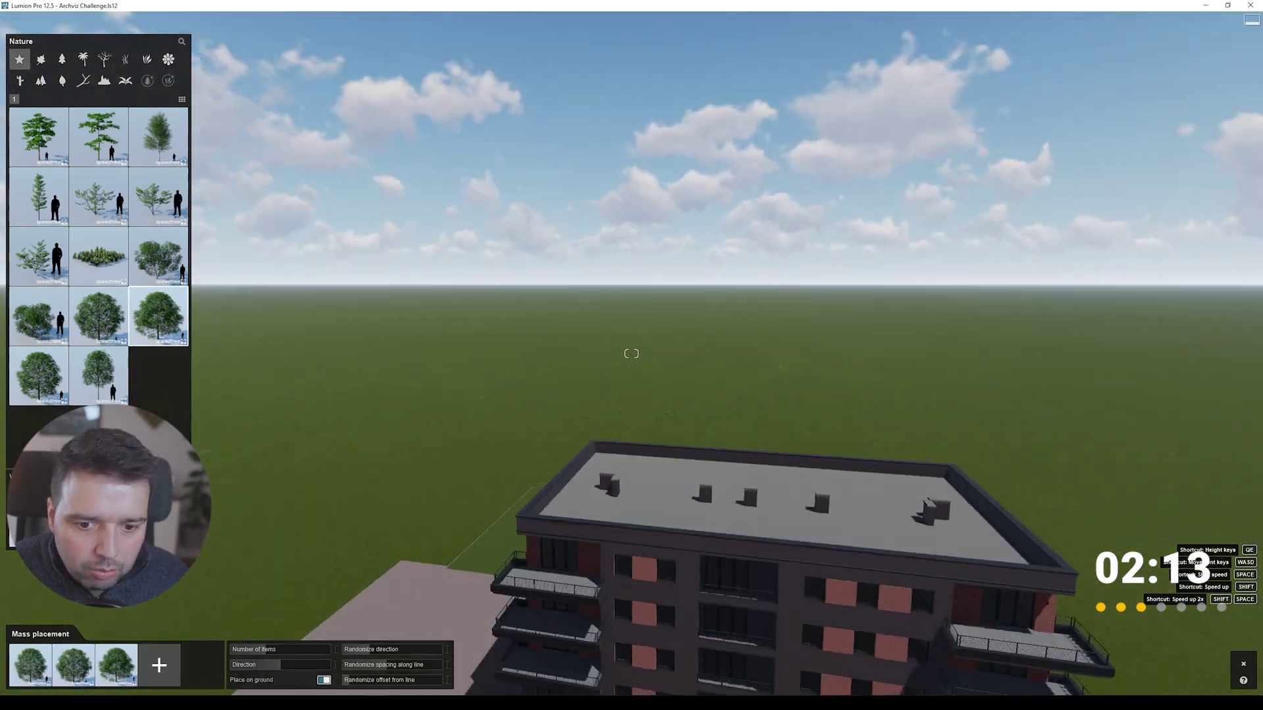
{"action": "right_click_drag", "start_coordinate": [510, 368], "coordinate": [510, 403]}
{"action": "scroll", "coordinate": [510, 403], "scroll_direction": "down", "scroll_amount": 5}
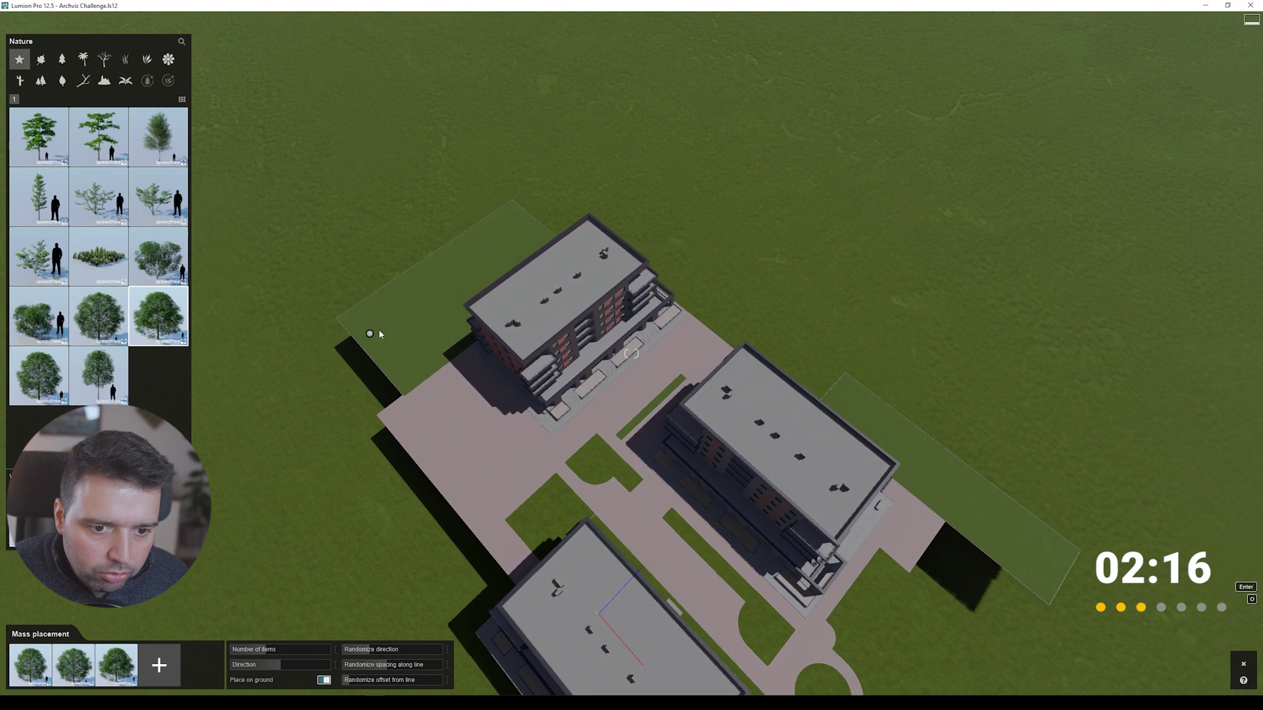
{"action": "key", "text": "a"}
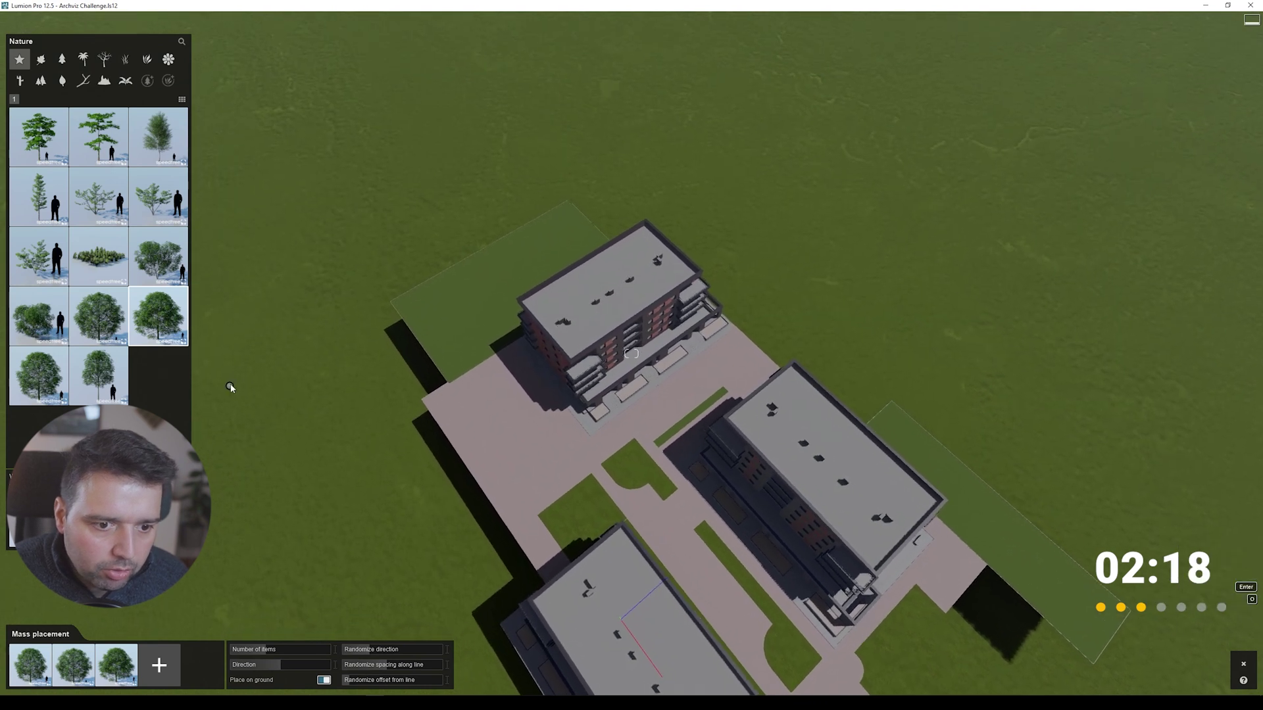
{"action": "left_click_drag", "start_coordinate": [231, 388], "coordinate": [554, 169]}
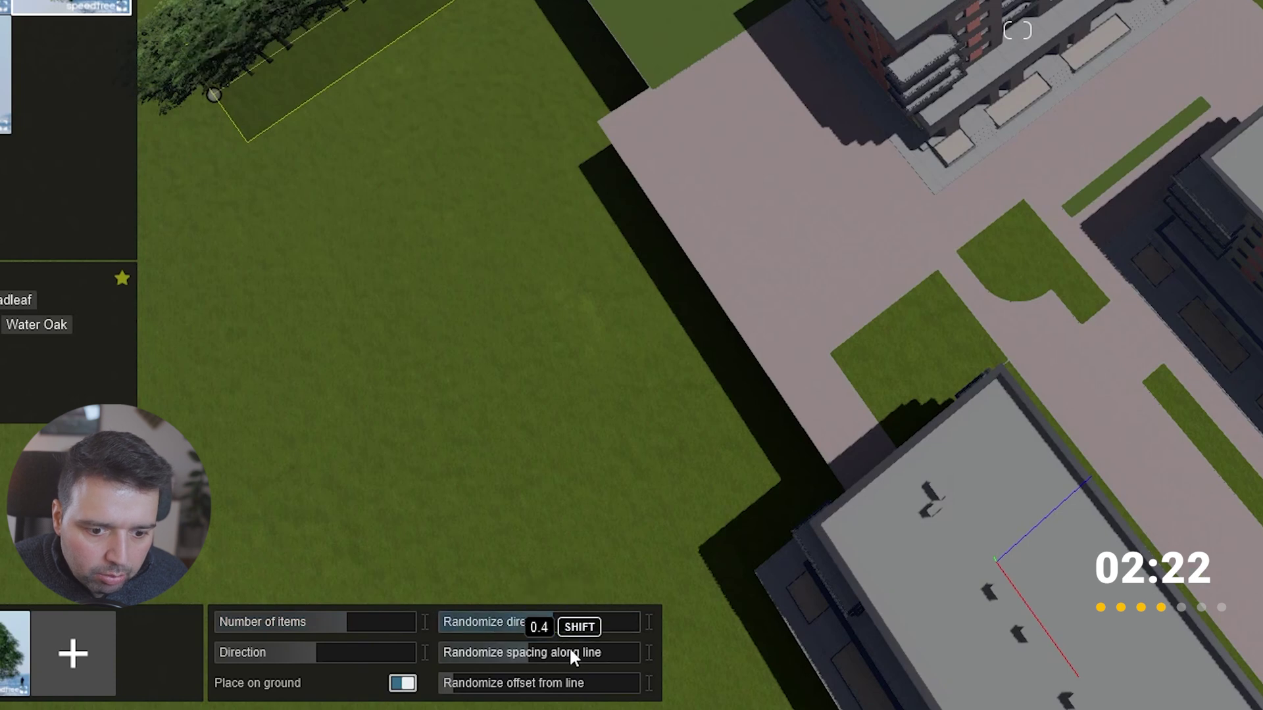
{"action": "left_click", "coordinate": [569, 653]}
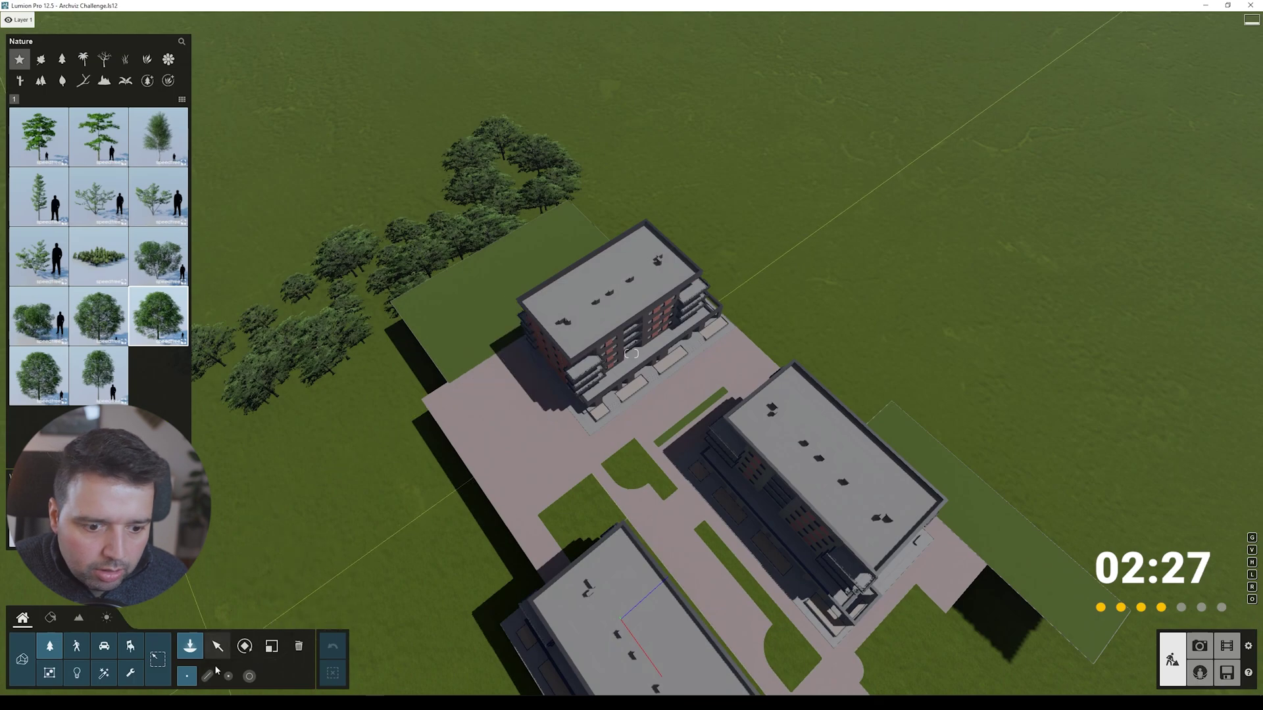
Step: Mass-place the same oak mix along the outer side of the middle building and in another line beside the rear tree row
{"action": "left_click", "coordinate": [207, 676]}
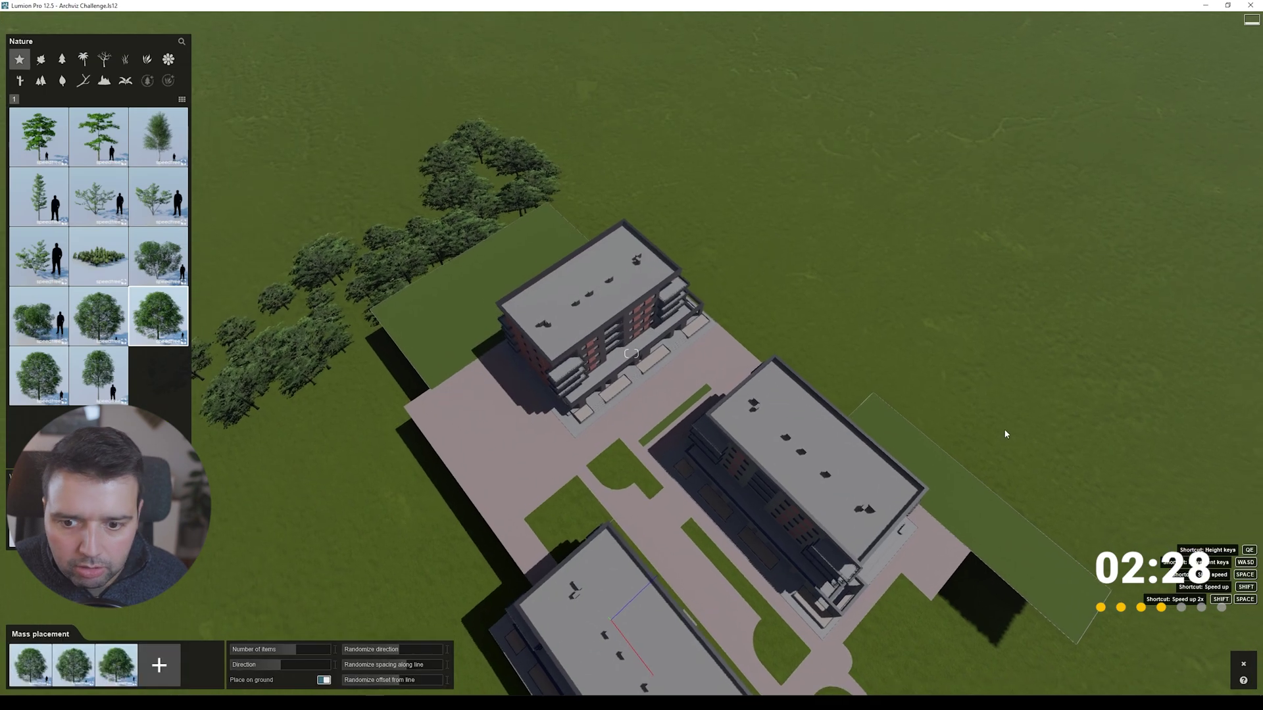
{"action": "left_click_drag", "start_coordinate": [1100, 485], "coordinate": [705, 229]}
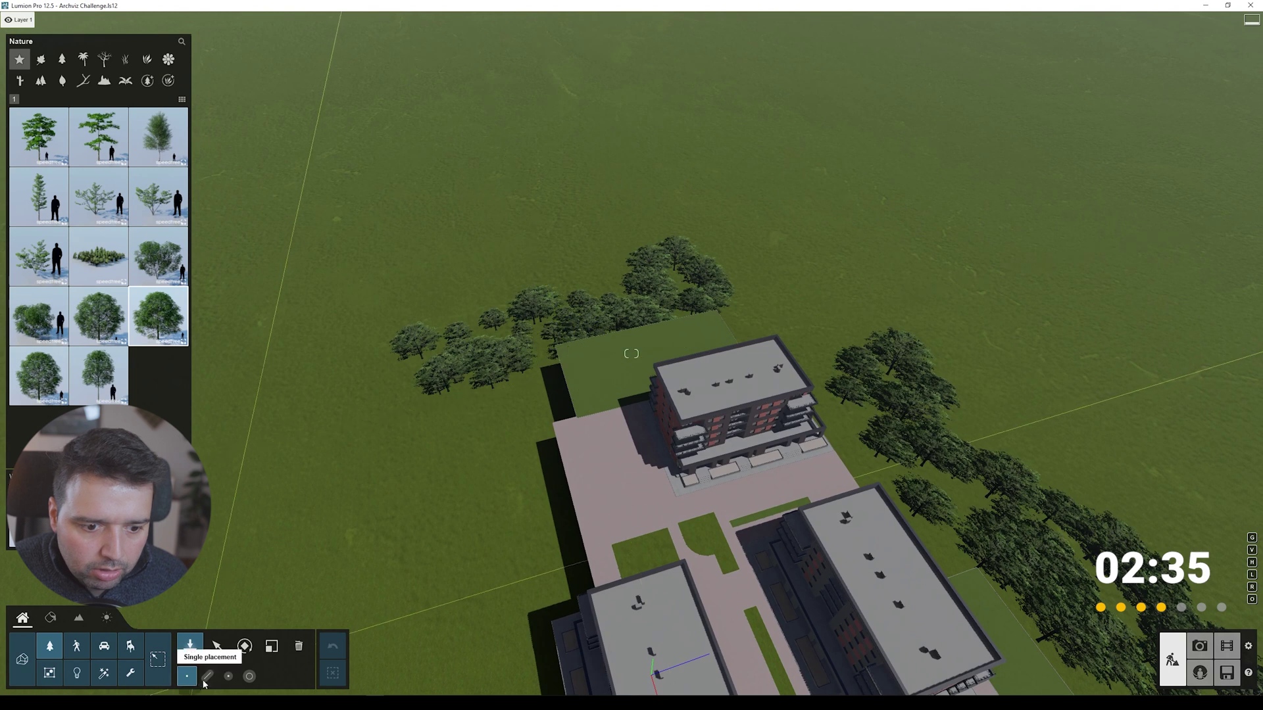
{"action": "left_click", "coordinate": [208, 676]}
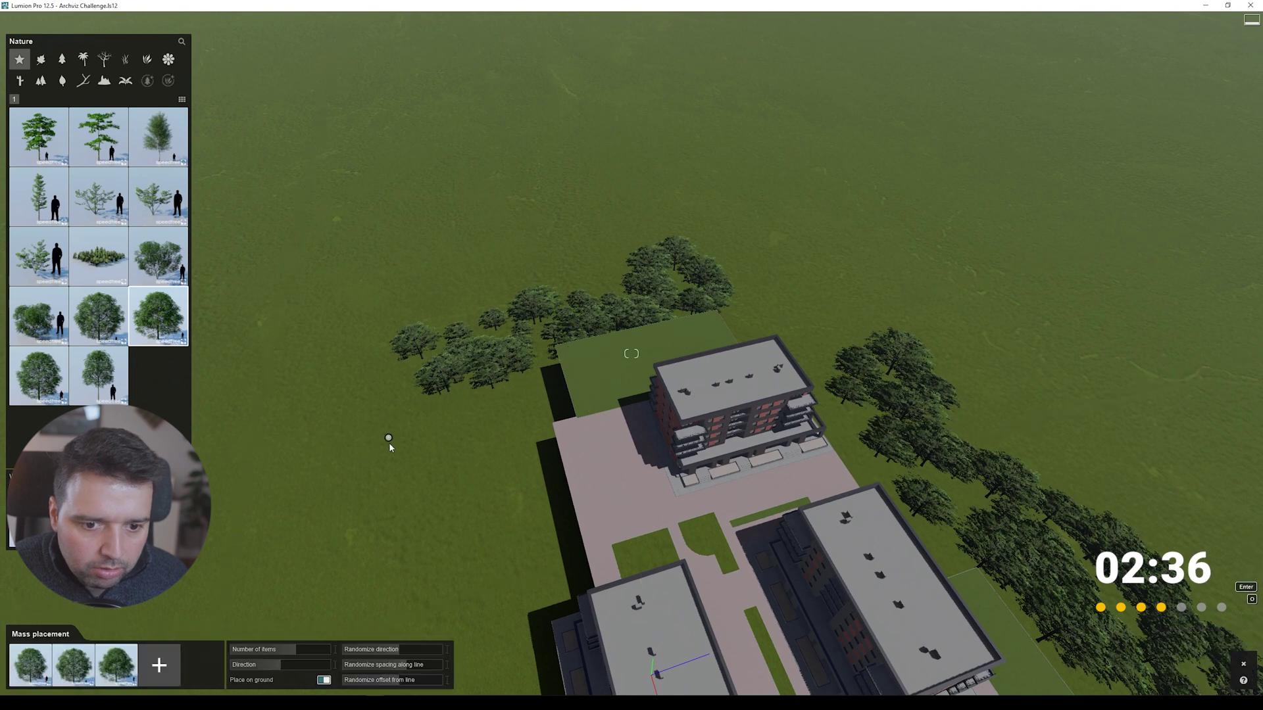
{"action": "left_click", "coordinate": [394, 464]}
{"action": "left_click", "coordinate": [684, 235]}
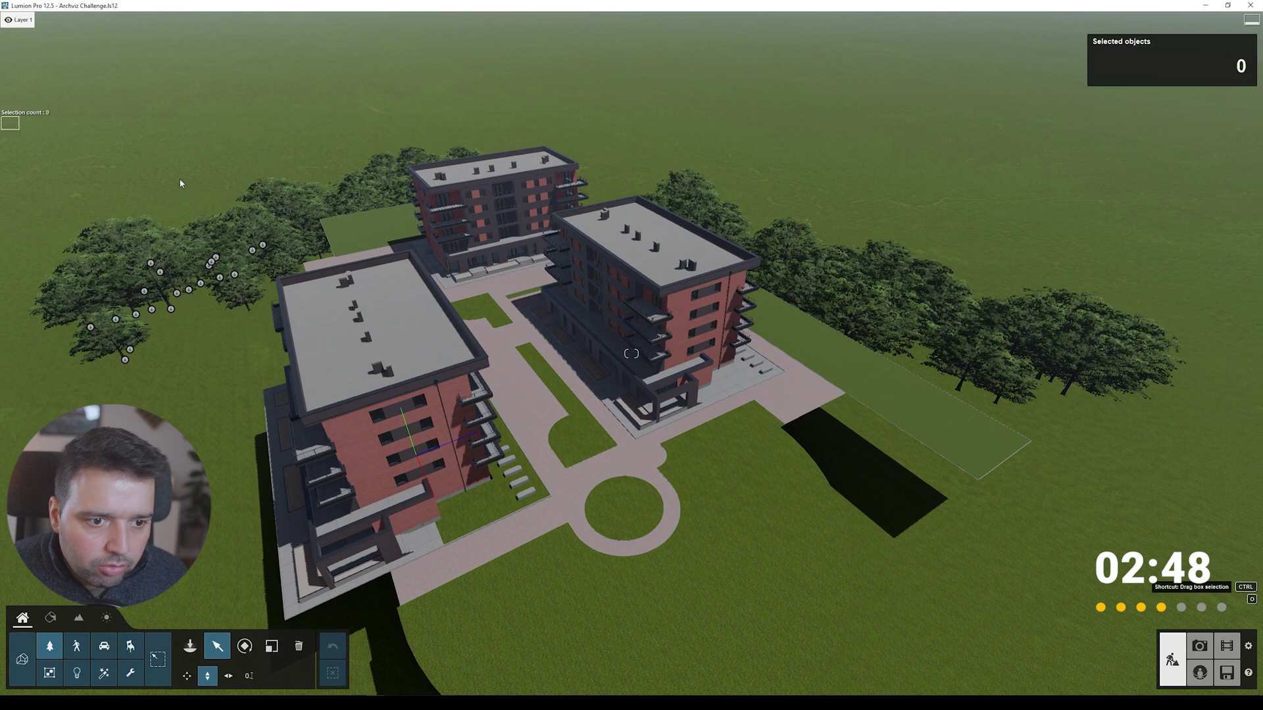
Step: Box-select all the mass-placed oaks around the complex and randomize their size and rotation
{"action": "left_click_drag", "start_coordinate": [1, 117], "coordinate": [1074, 451], "text": "ctrl"}
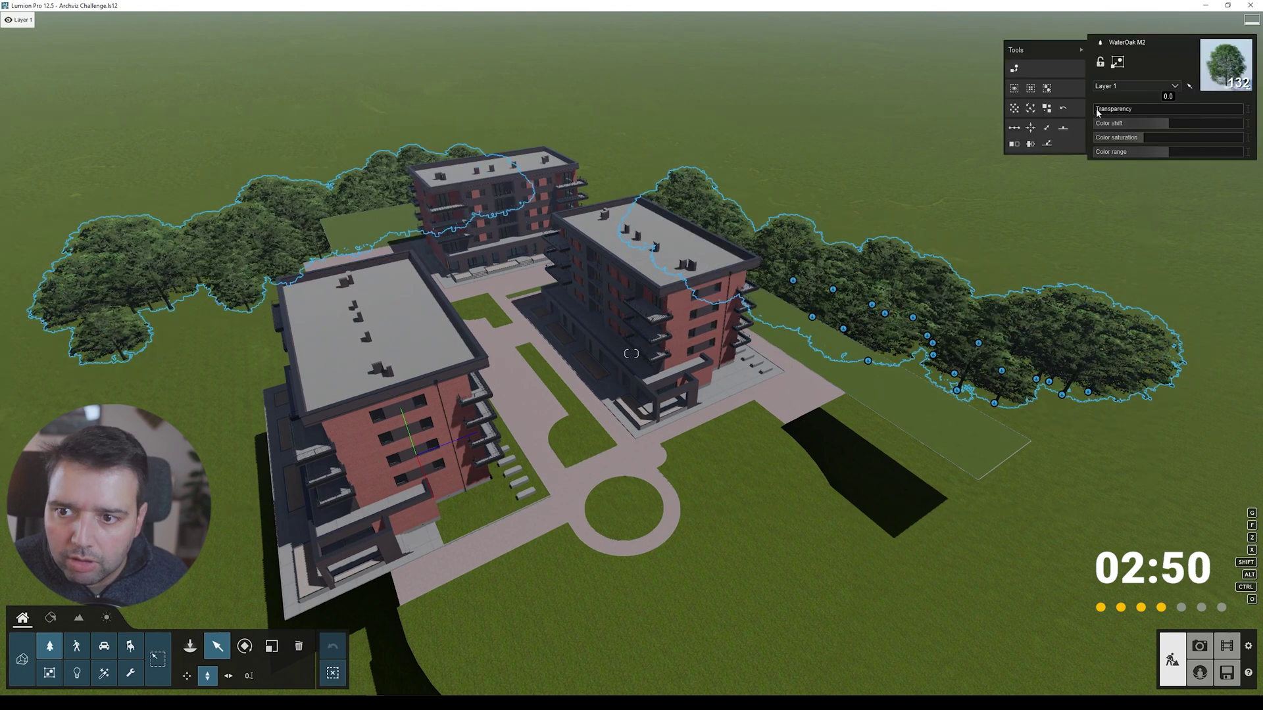
{"action": "left_click", "coordinate": [1048, 109]}
{"action": "left_click", "coordinate": [1031, 109]}
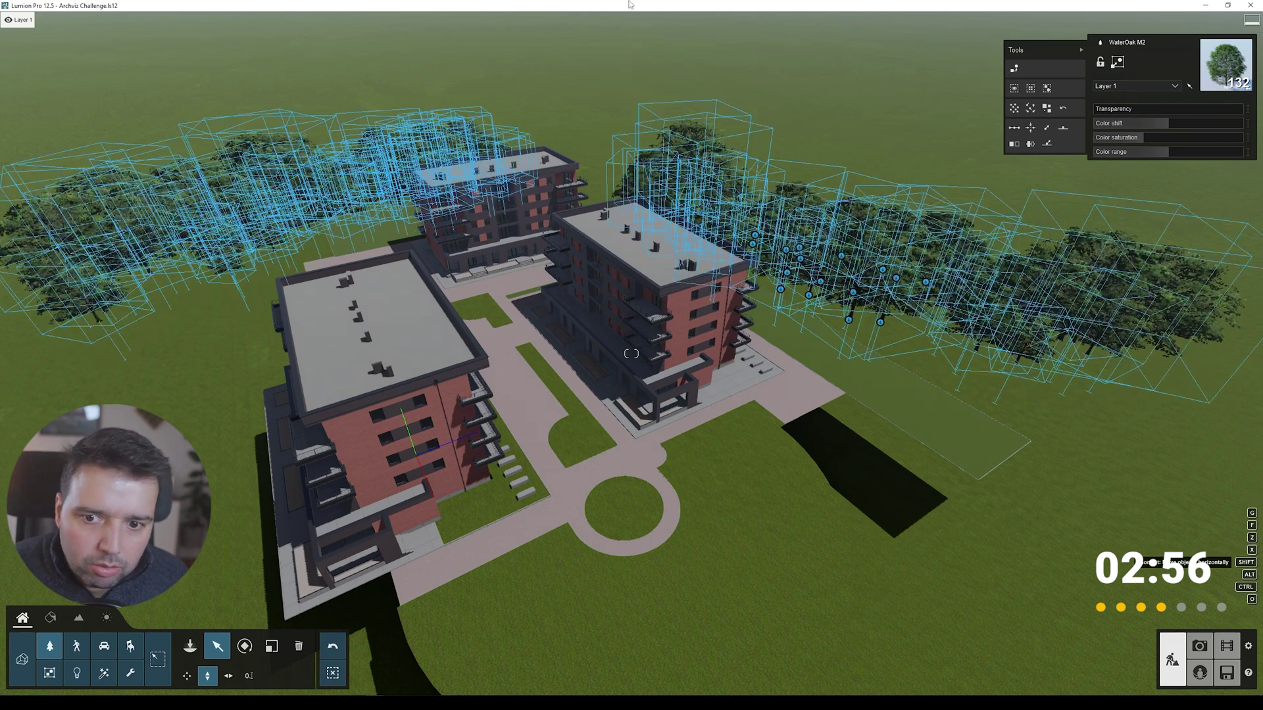
Step: Place a resized Black Locust 001 fine-detail tree on the grass beside the stepped benches of the near building
{"action": "key", "text": "w"}
{"action": "right_click_drag", "start_coordinate": [631, 353], "coordinate": [631, 288]}
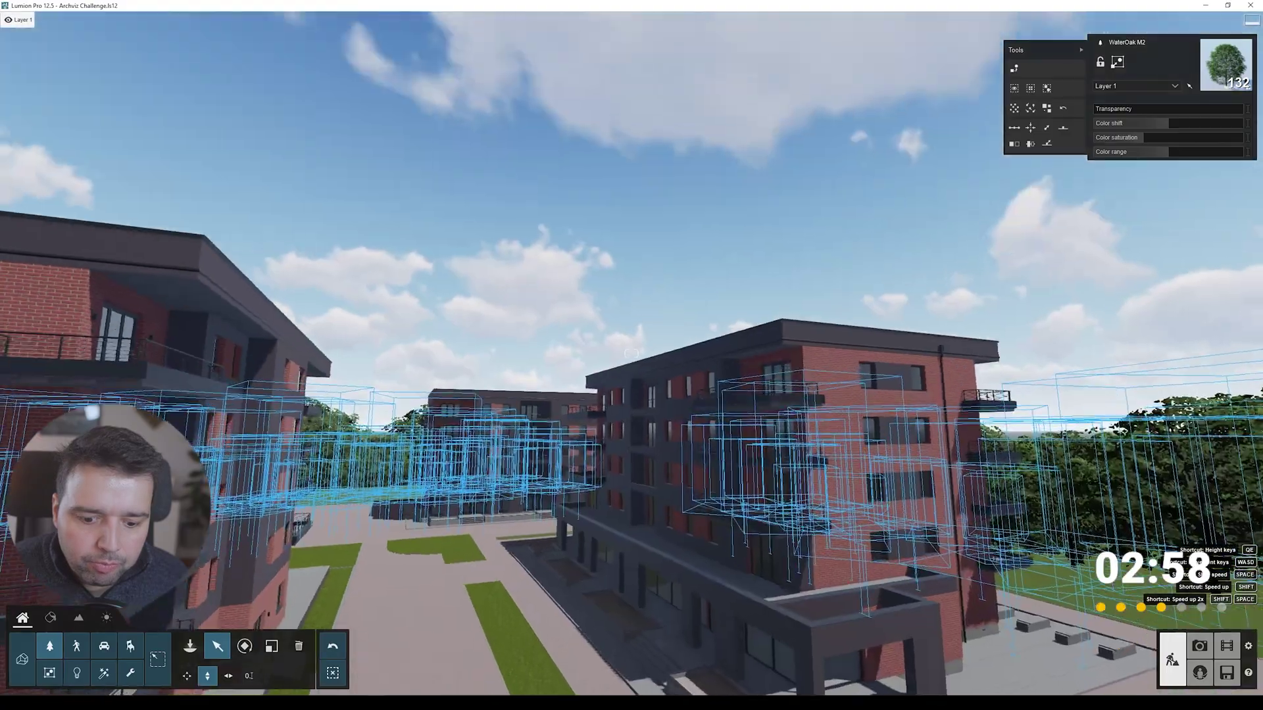
{"action": "key", "text": "s"}
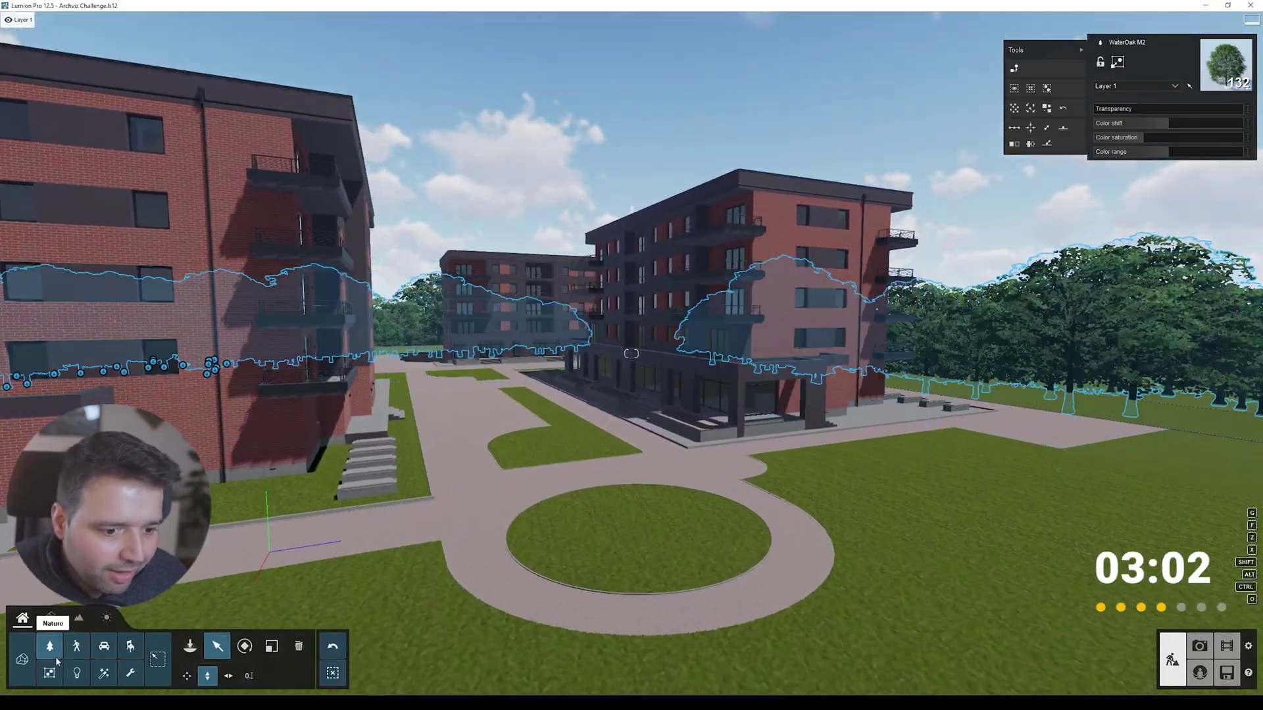
{"action": "left_click", "coordinate": [49, 646]}
{"action": "left_click", "coordinate": [154, 82]}
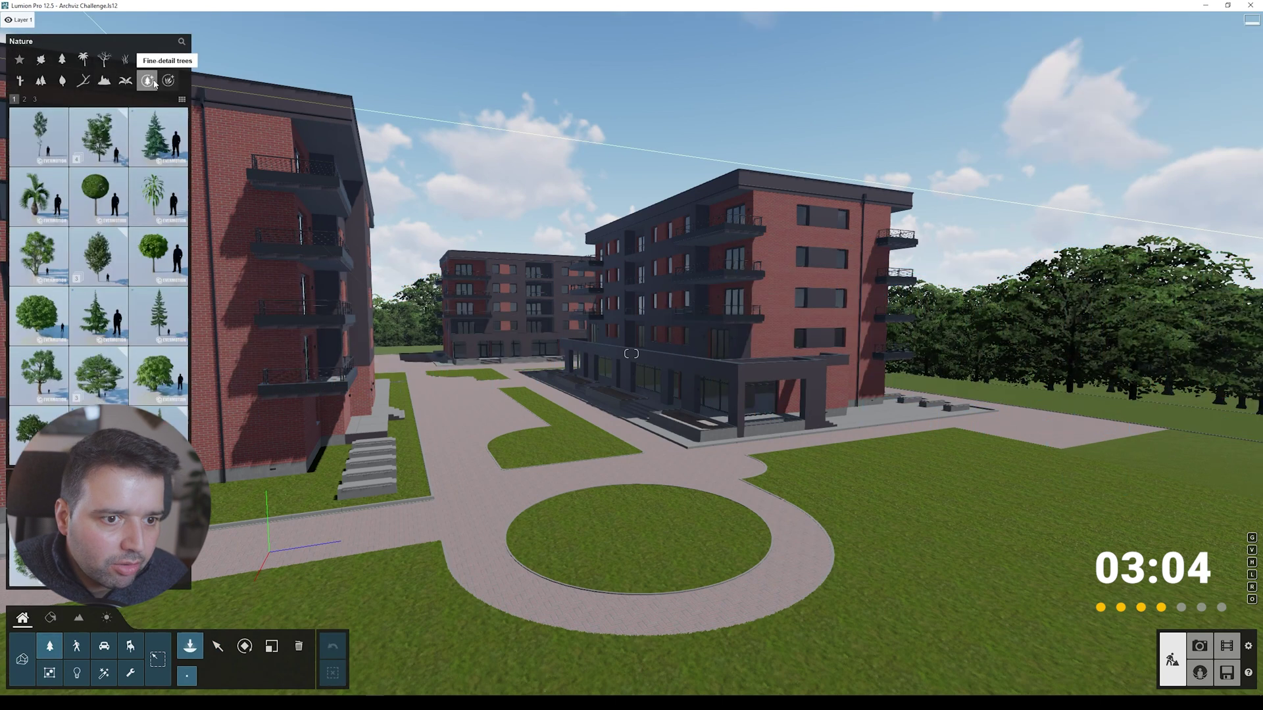
{"action": "left_click", "coordinate": [114, 151]}
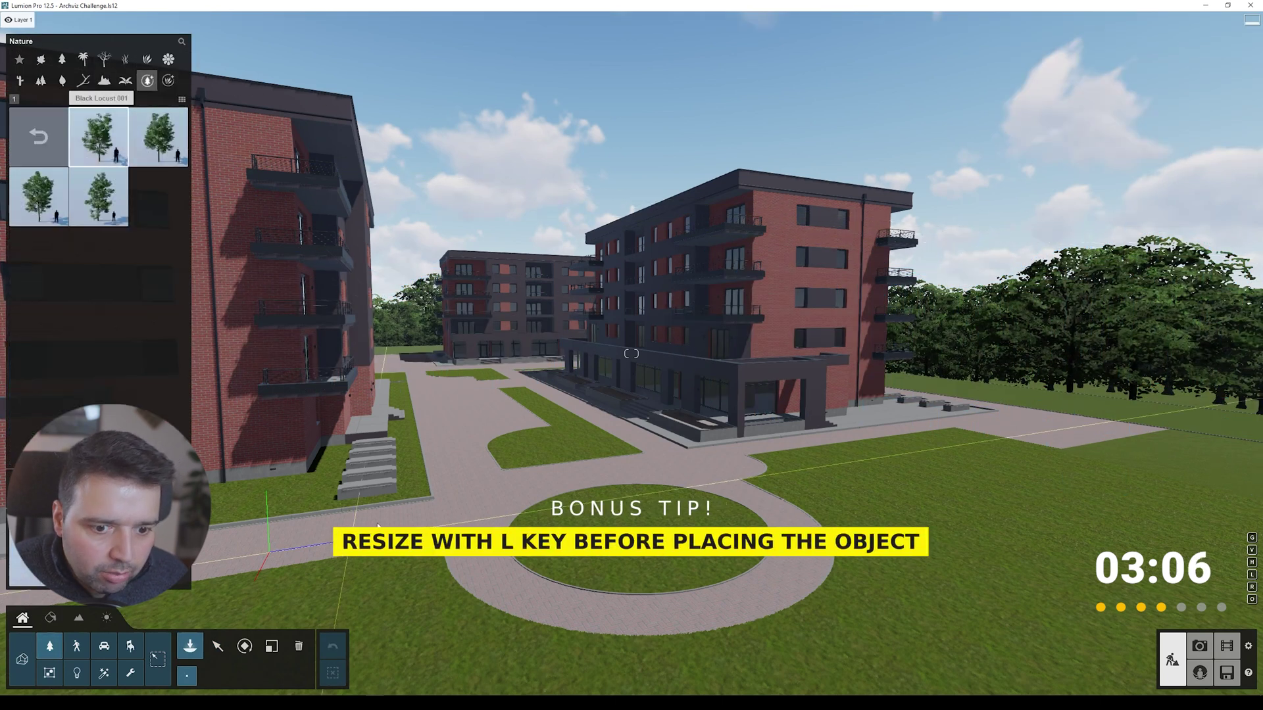
{"action": "key", "text": "l"}
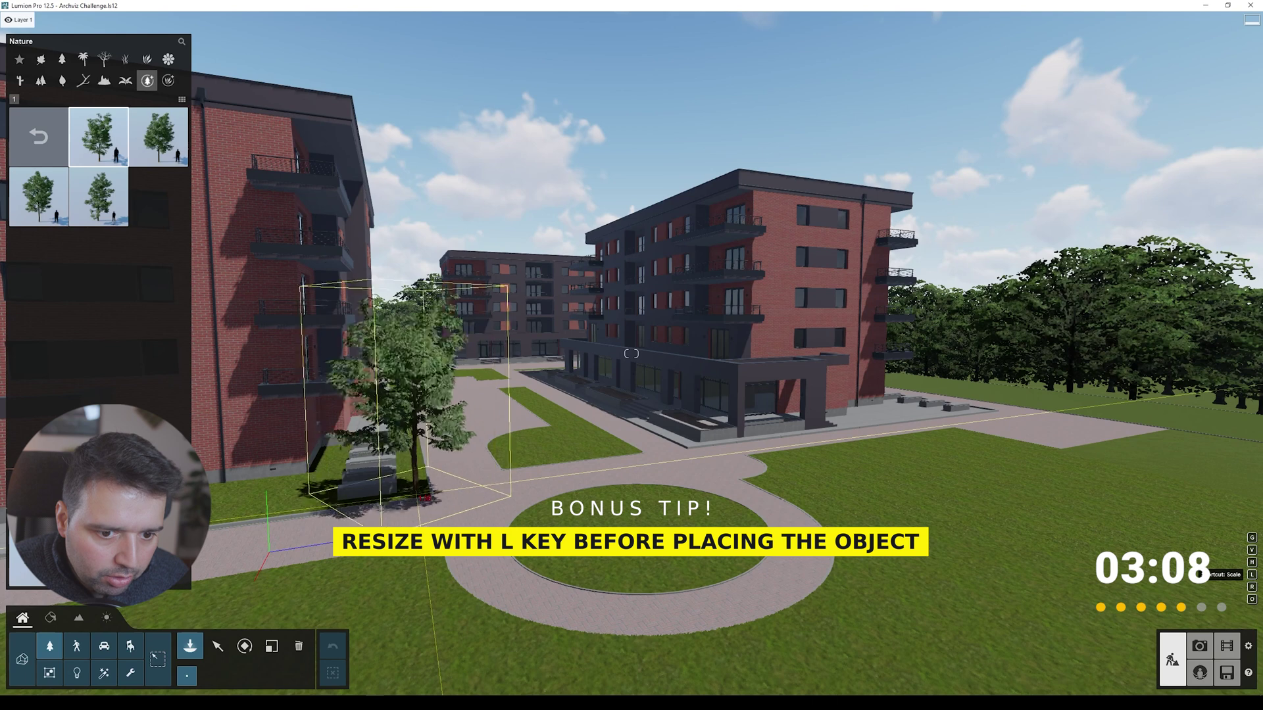
{"action": "left_click", "coordinate": [424, 498]}
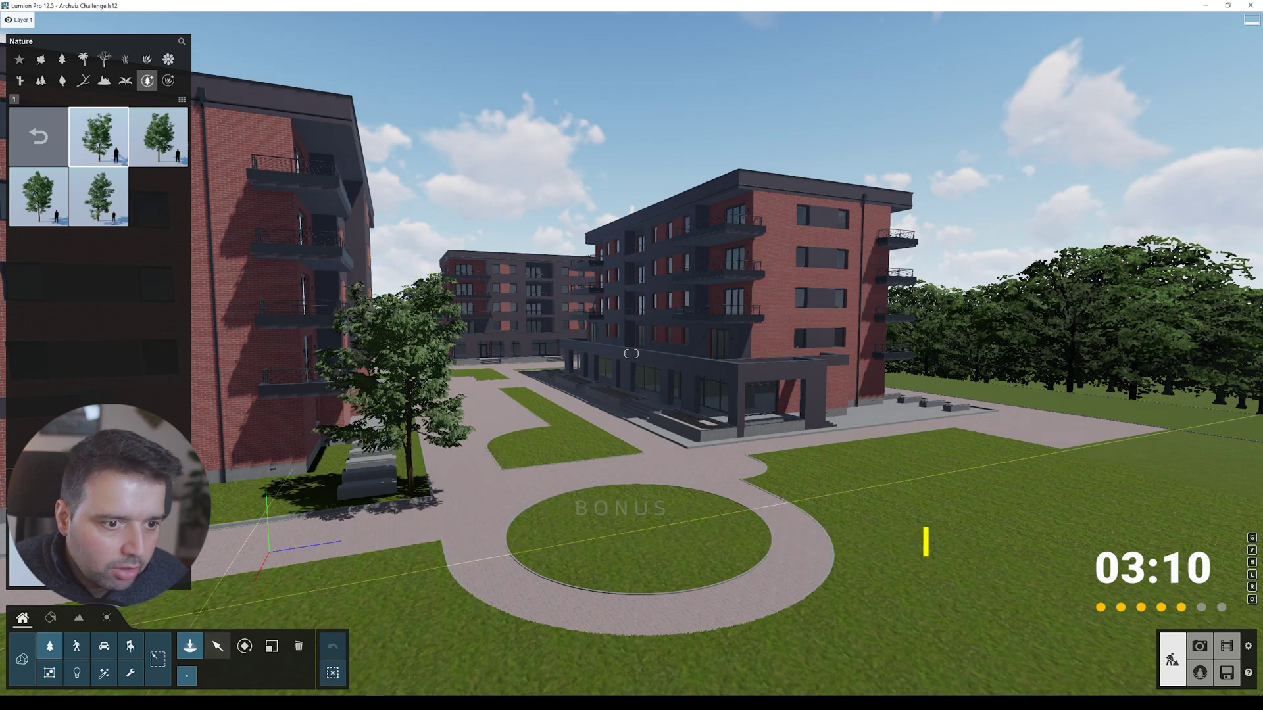
Step: Place Black Locust variants in the three ground-floor planters along the middle building's front
{"action": "key", "text": "w"}
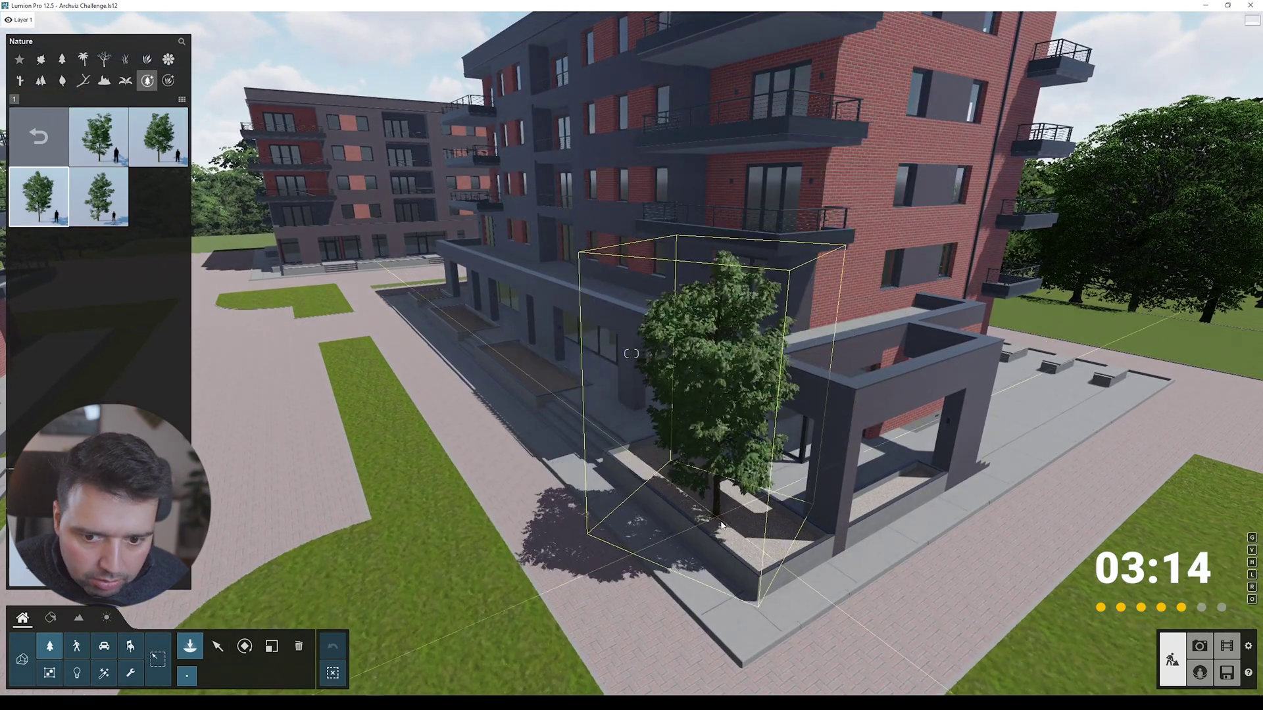
{"action": "left_click", "coordinate": [721, 525]}
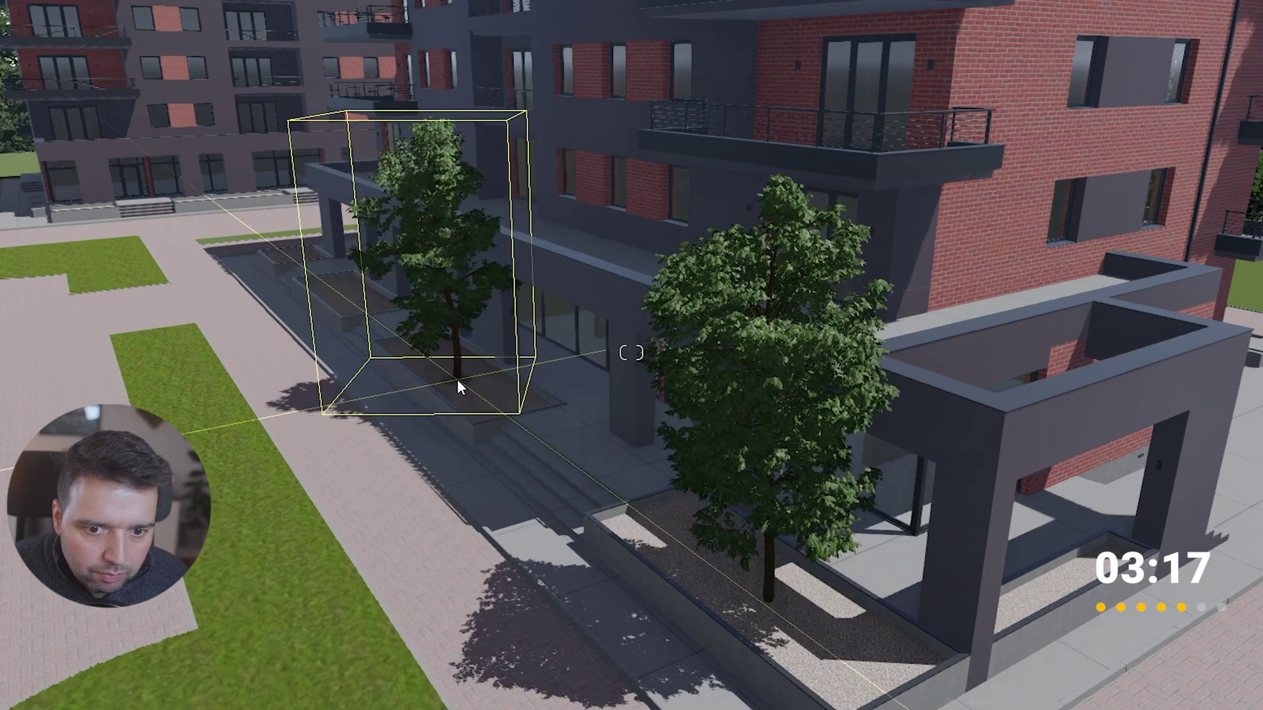
{"action": "left_click", "coordinate": [529, 368]}
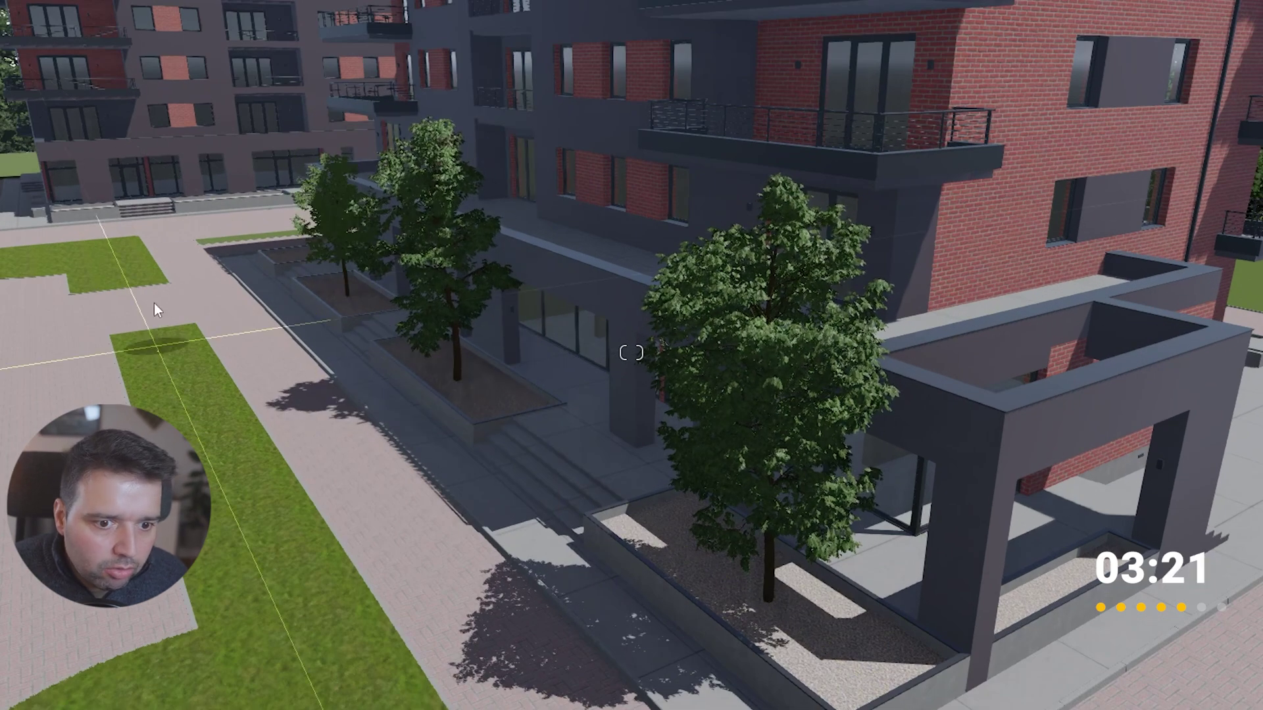
Step: Place three tall pine trees on the lawn islands along the central walkway
{"action": "key", "text": "s"}
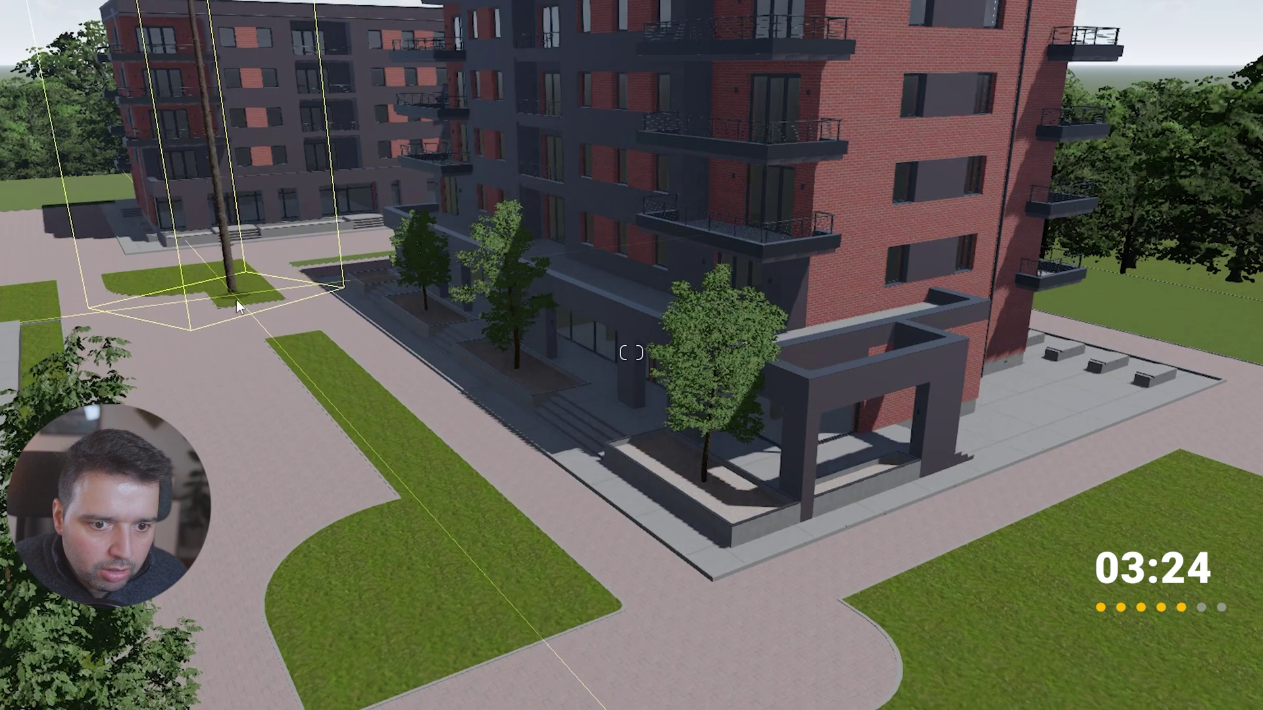
{"action": "left_click", "coordinate": [334, 379]}
{"action": "left_click", "coordinate": [510, 583]}
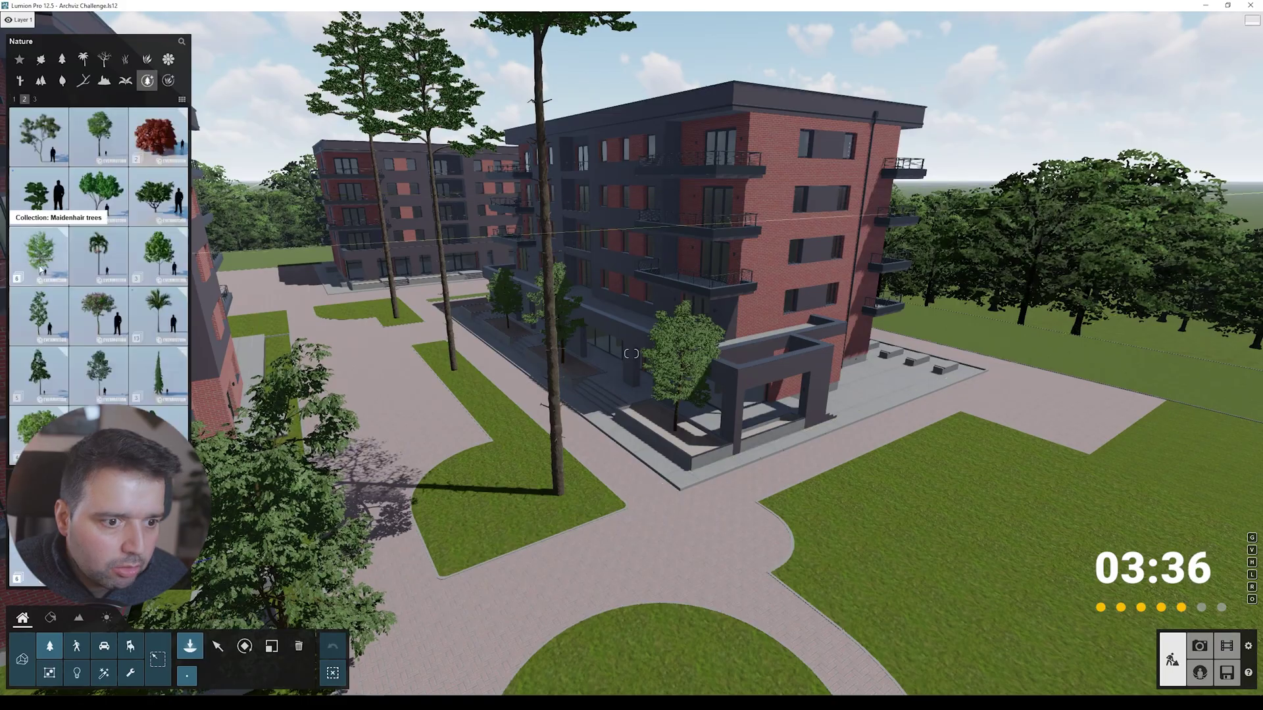
Step: Place Maidenhair Tree 006 trees along the narrow grass strip facing the rear building, and switch to selecting placed trees
{"action": "left_click", "coordinate": [41, 267]}
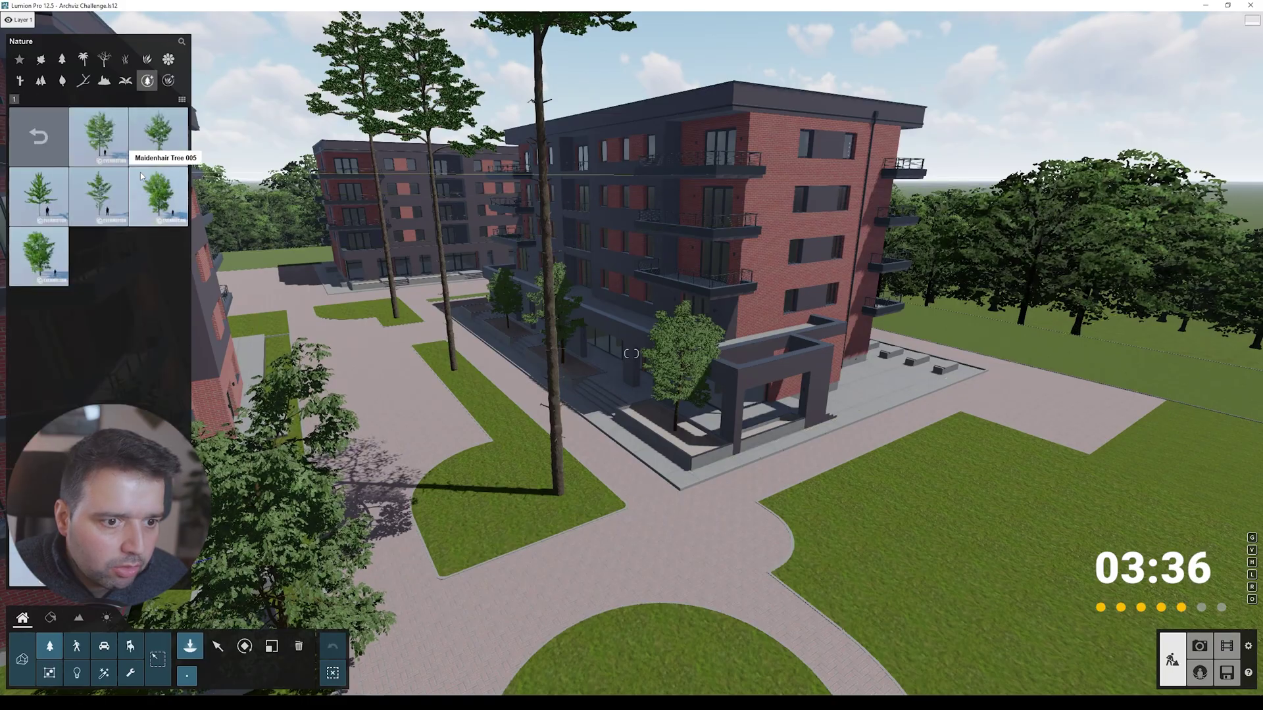
{"action": "key", "text": "w"}
{"action": "right_click_drag", "start_coordinate": [484, 302], "coordinate": [458, 287]}
{"action": "left_click", "coordinate": [552, 411]}
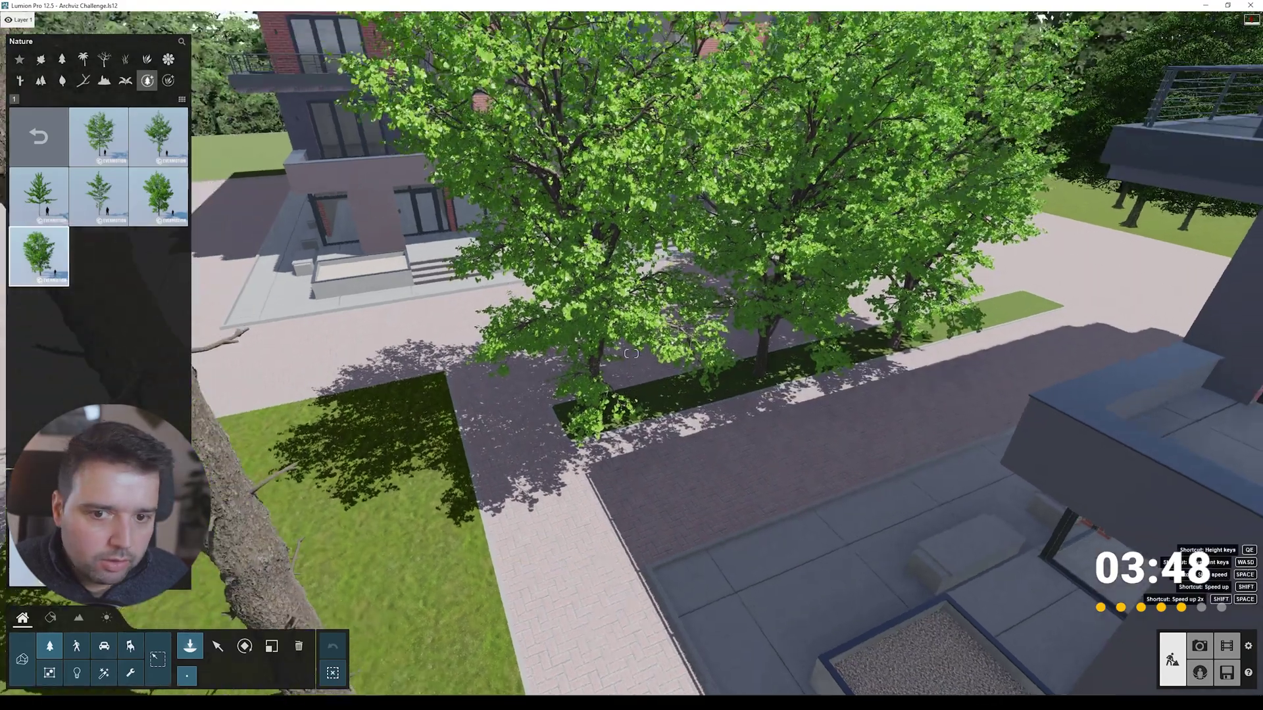
{"action": "key", "text": "s"}
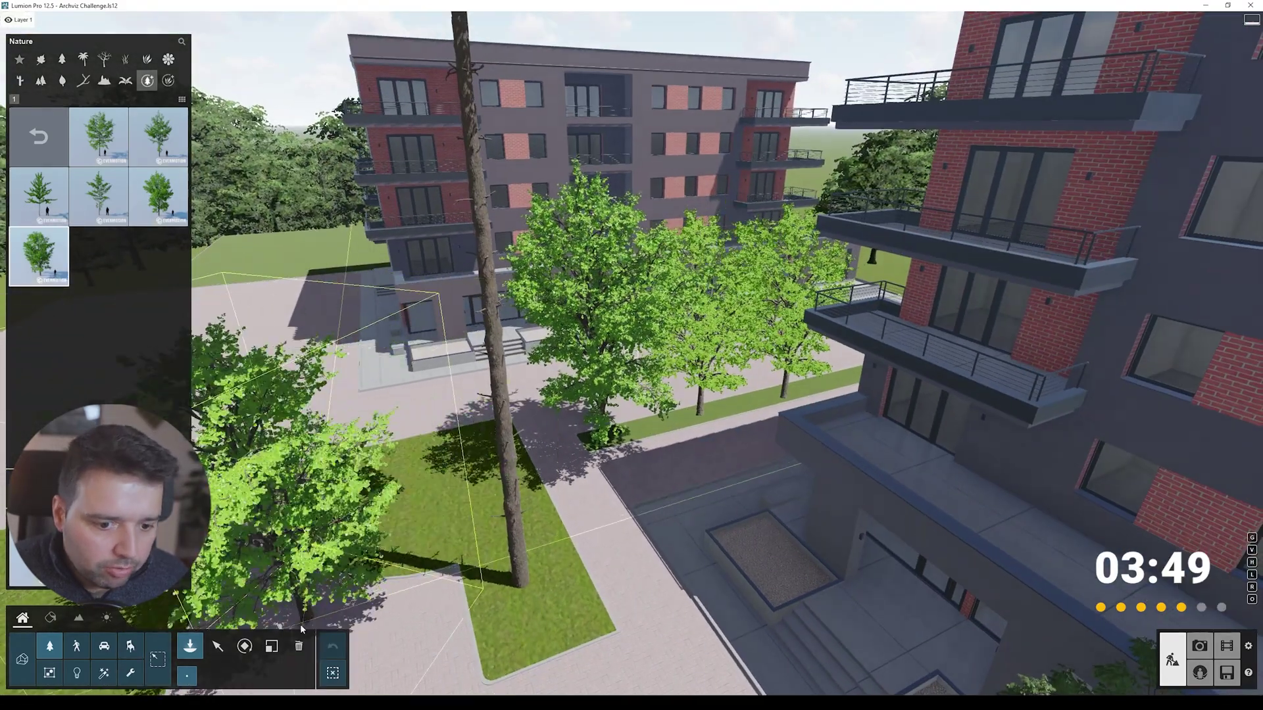
{"action": "left_click", "coordinate": [218, 647]}
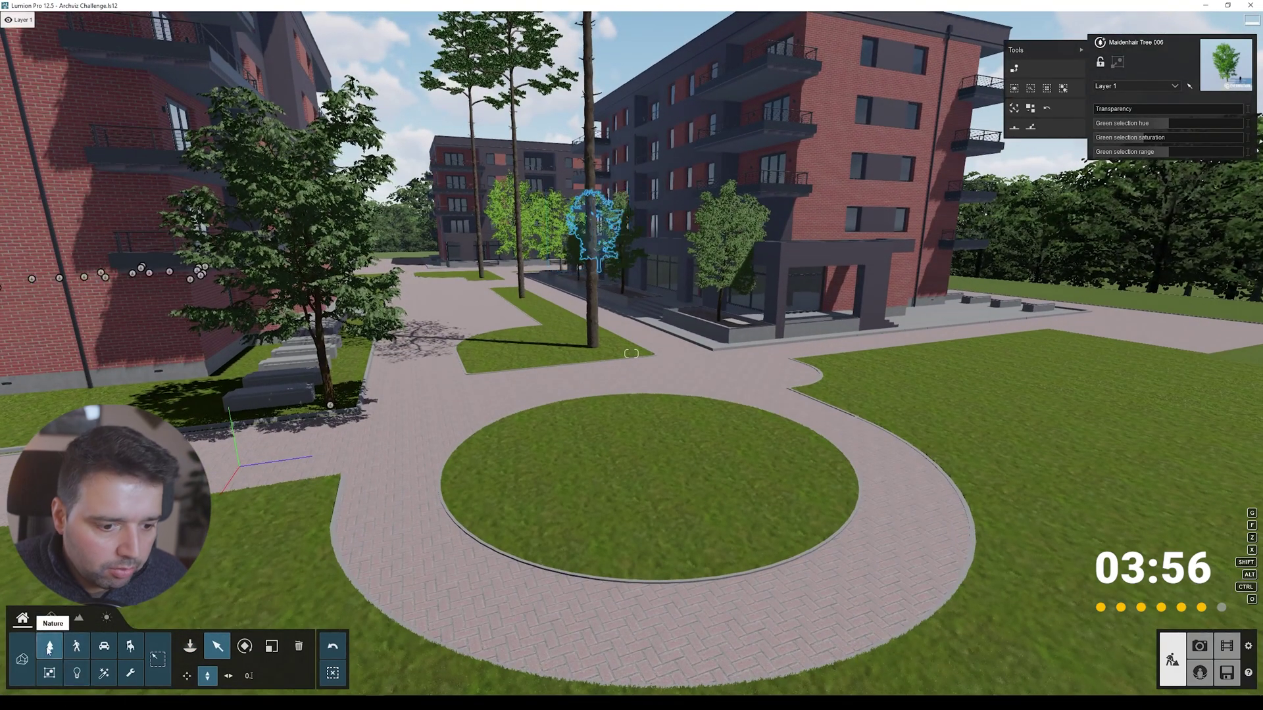
Step: Place a cluster of African Daisy Orange flowers in the middle of the roundabout's circular lawn
{"action": "left_click", "coordinate": [50, 647]}
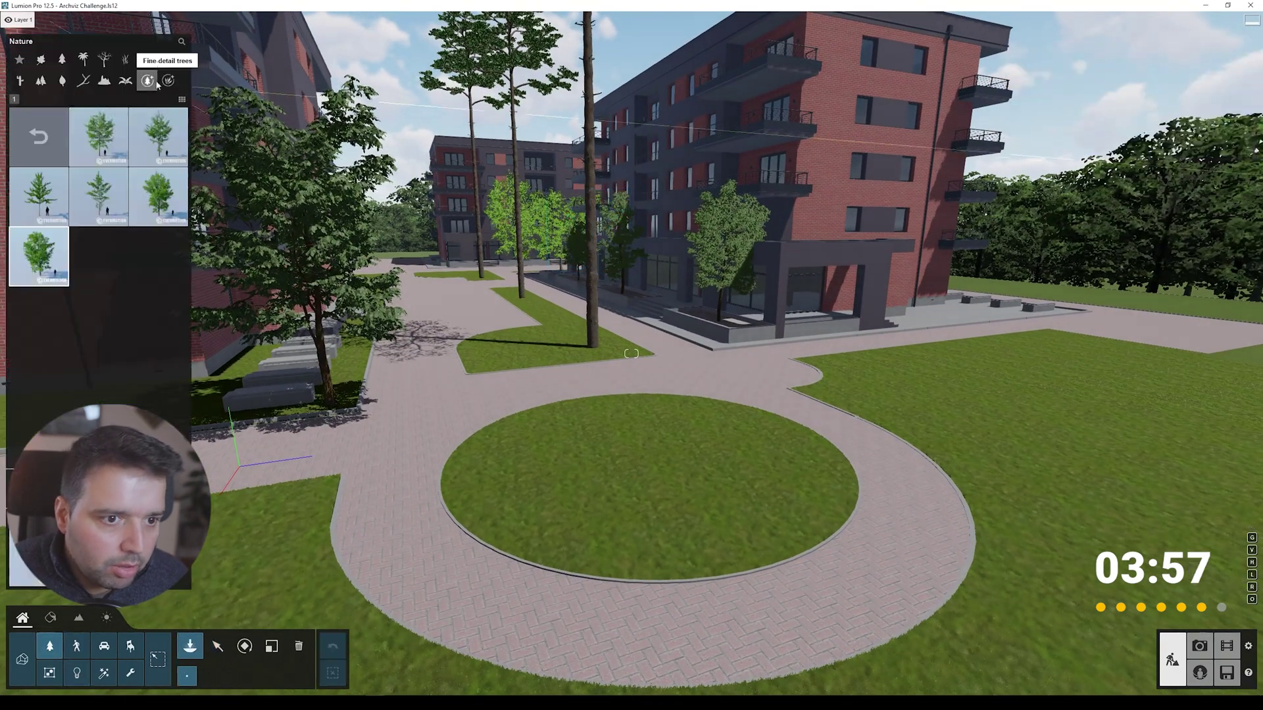
{"action": "left_click", "coordinate": [169, 59]}
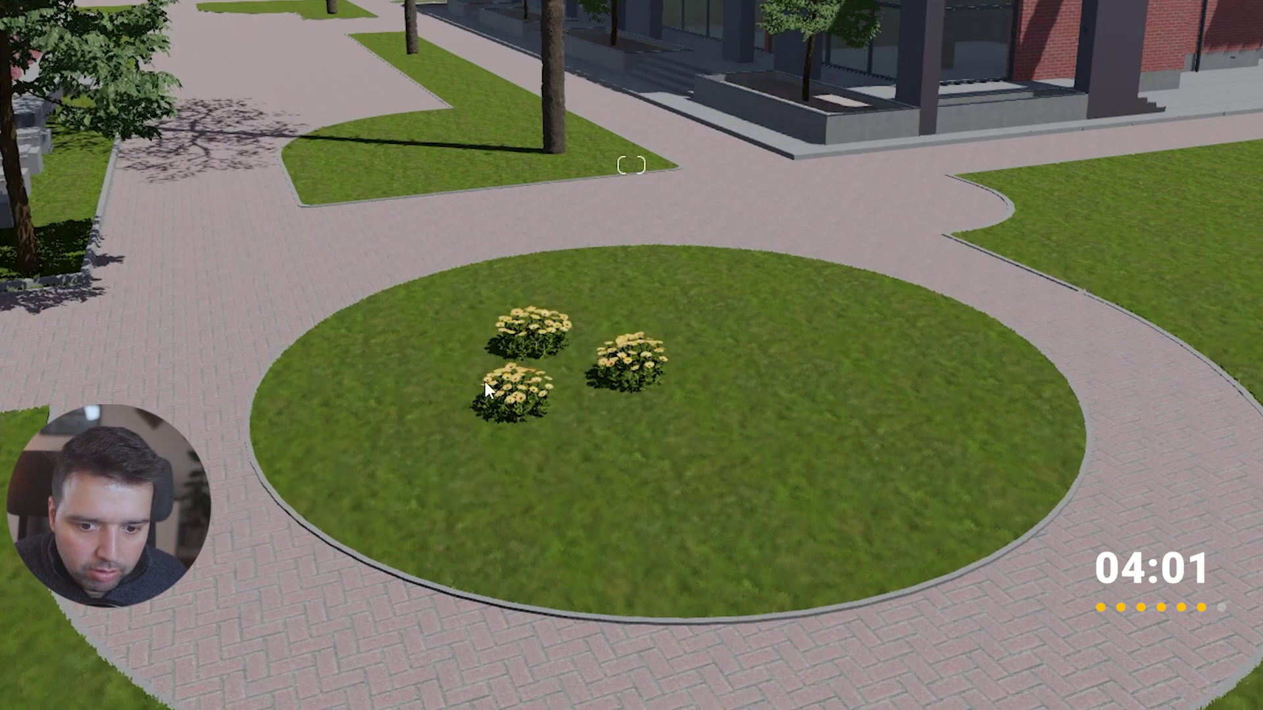
{"action": "left_click", "coordinate": [533, 332]}
{"action": "left_click", "coordinate": [473, 365]}
{"action": "left_click", "coordinate": [737, 421]}
{"action": "left_click", "coordinate": [826, 379]}
{"action": "left_click", "coordinate": [664, 411]}
{"action": "left_click", "coordinate": [657, 306]}
{"action": "left_click", "coordinate": [749, 309]}
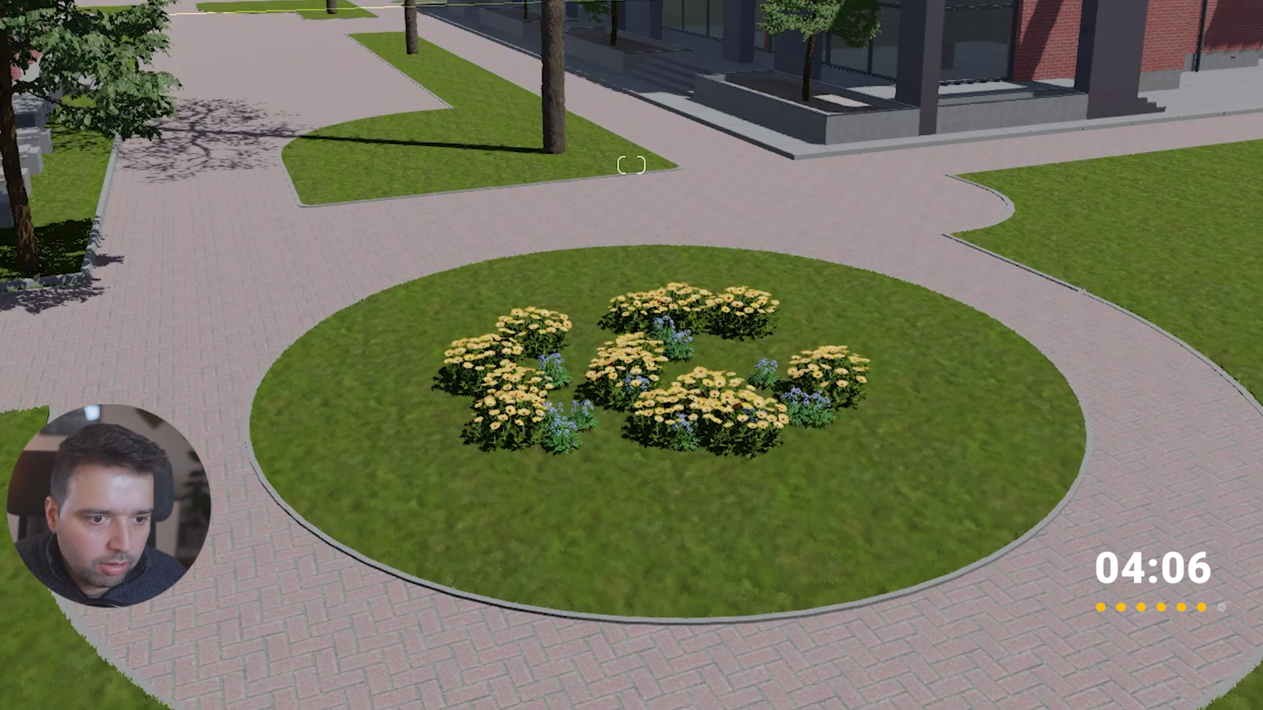
Step: Fill the gaps and edges of the roundabout flower cluster with purple flowers, and select all the placed flowers to randomize their size
{"action": "left_click", "coordinate": [637, 431]}
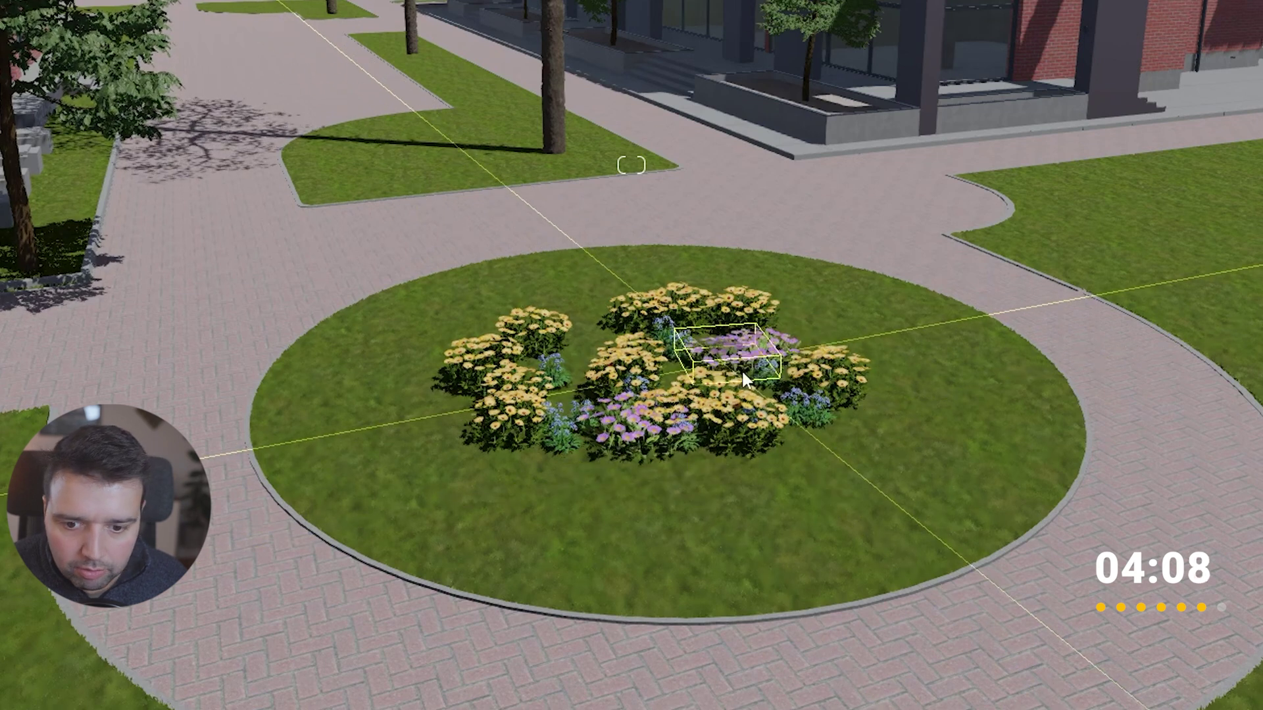
{"action": "left_click", "coordinate": [741, 369]}
{"action": "left_click", "coordinate": [868, 424]}
{"action": "left_click", "coordinate": [812, 333]}
{"action": "left_click", "coordinate": [622, 342]}
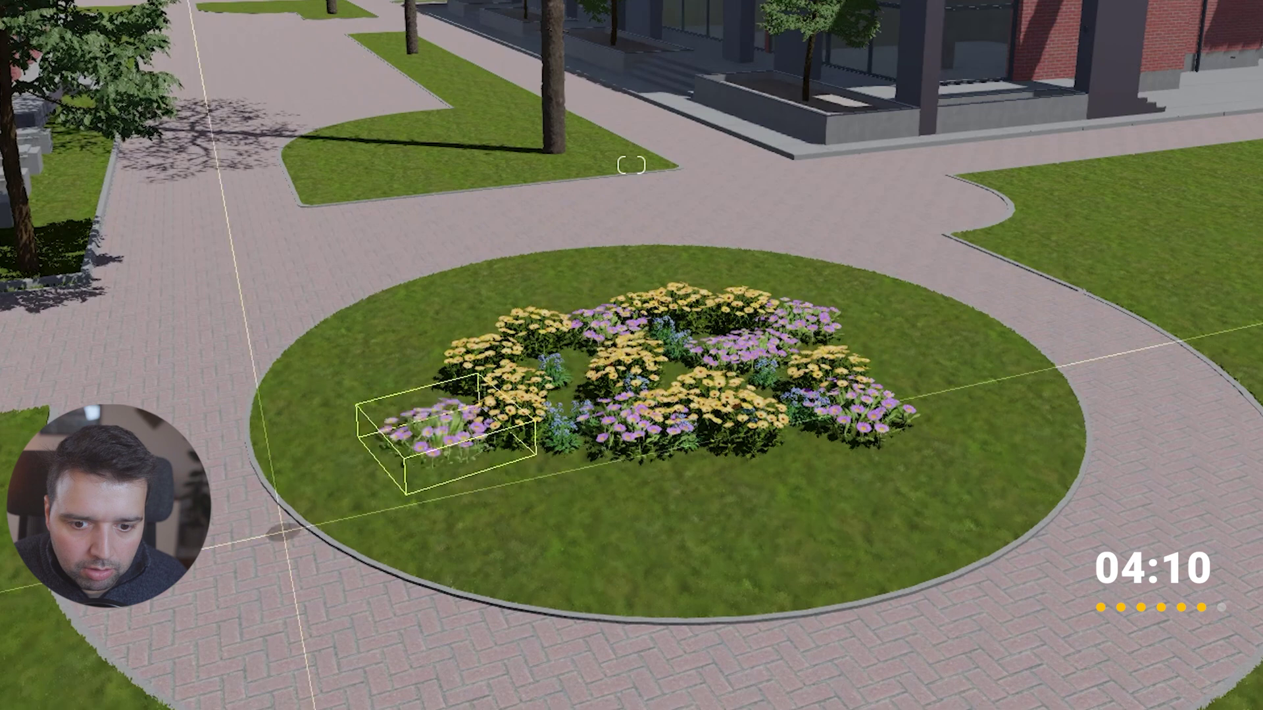
{"action": "key", "text": "ctrl+a"}
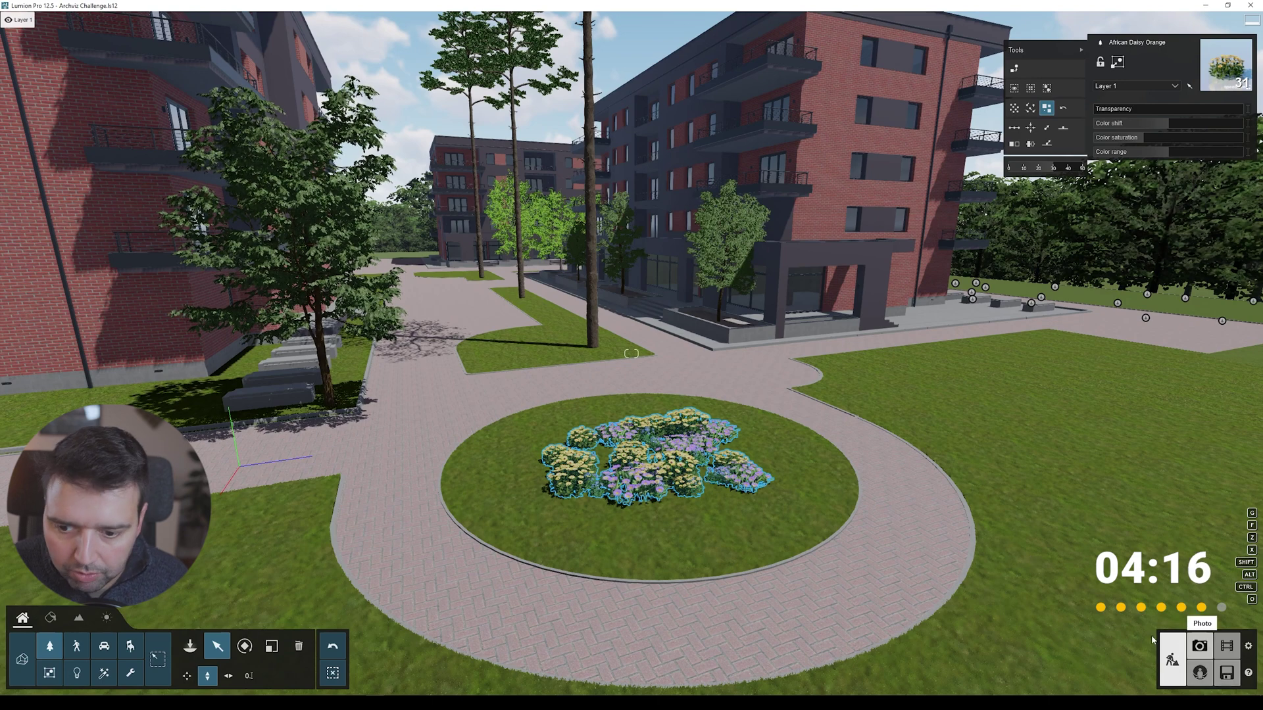
Step: Switch to photo mode and frame a low view across the flower roundabout towards the buildings, with a focal length of about 21.8 mm
{"action": "left_click", "coordinate": [1200, 646]}
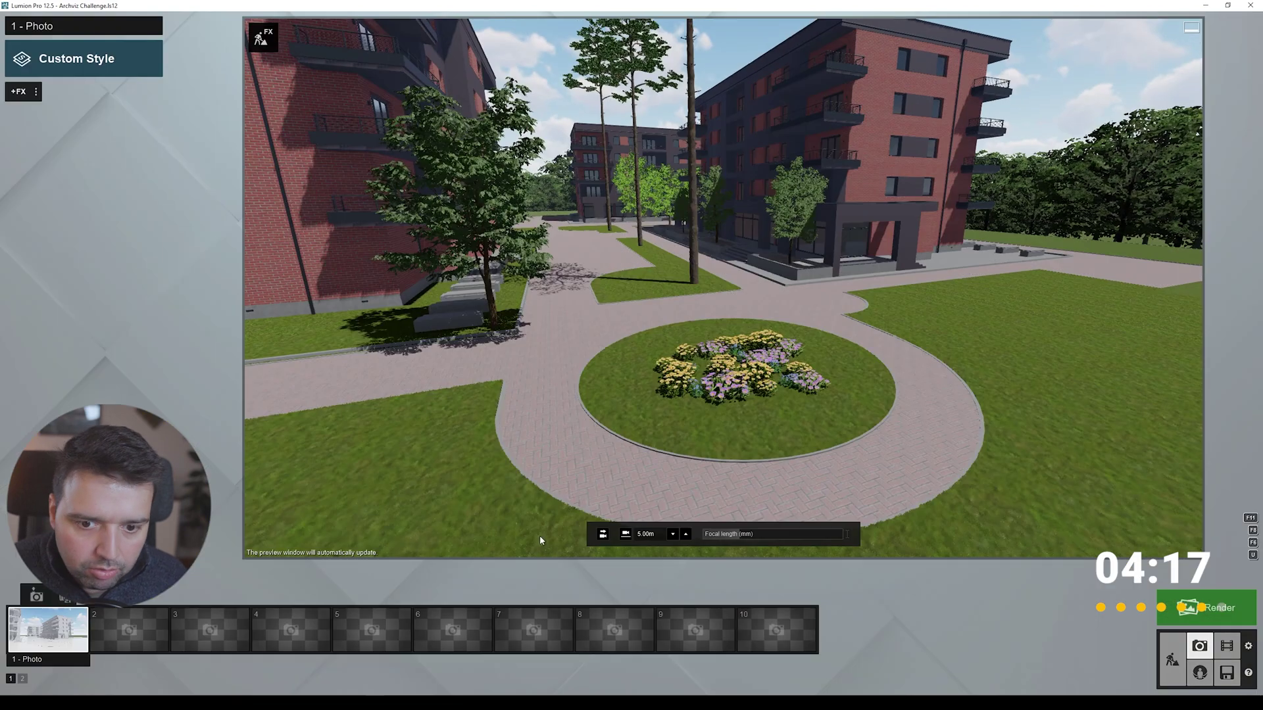
{"action": "left_click", "coordinate": [59, 633]}
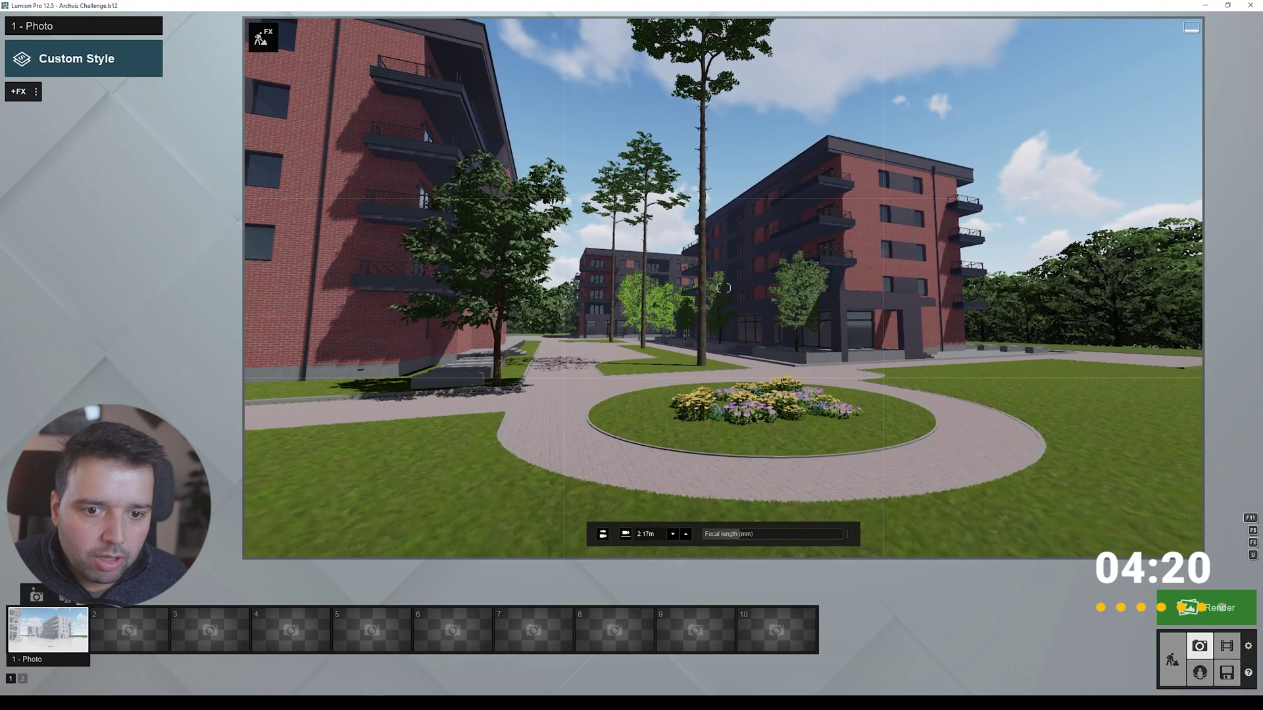
{"action": "right_click_drag", "start_coordinate": [789, 551], "coordinate": [789, 551]}
{"action": "key", "text": "w"}
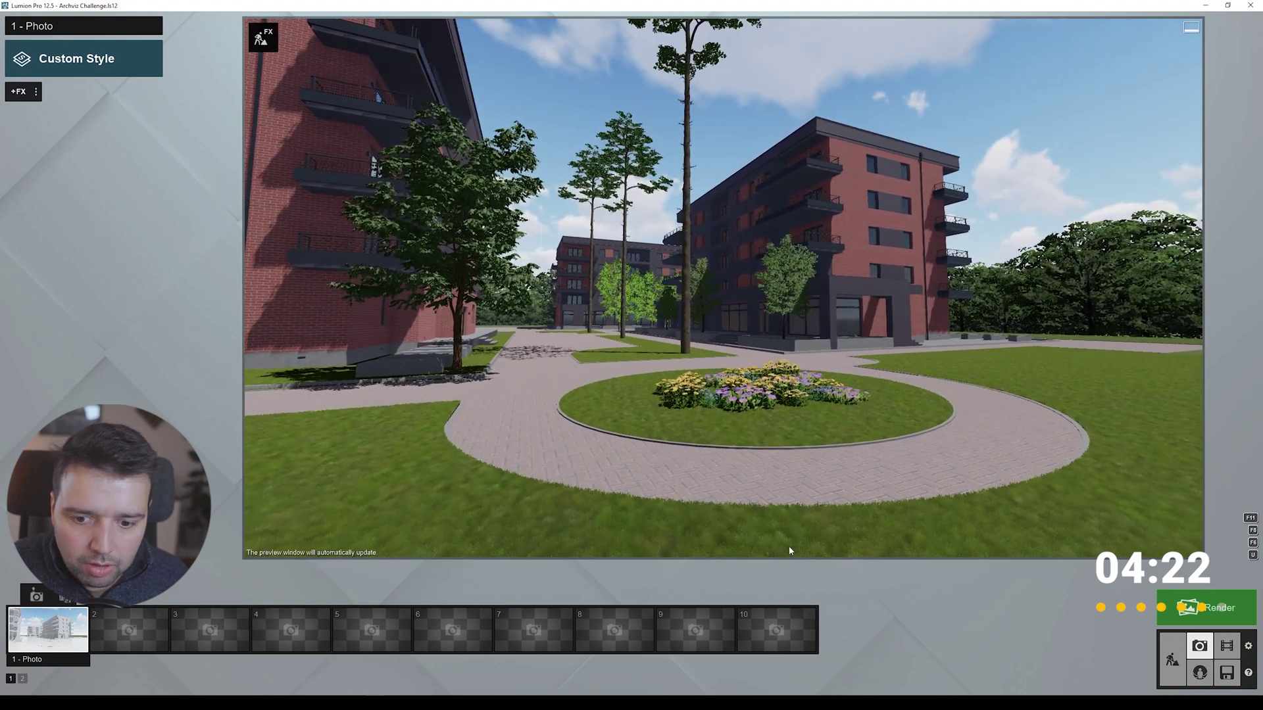
{"action": "key", "text": "w"}
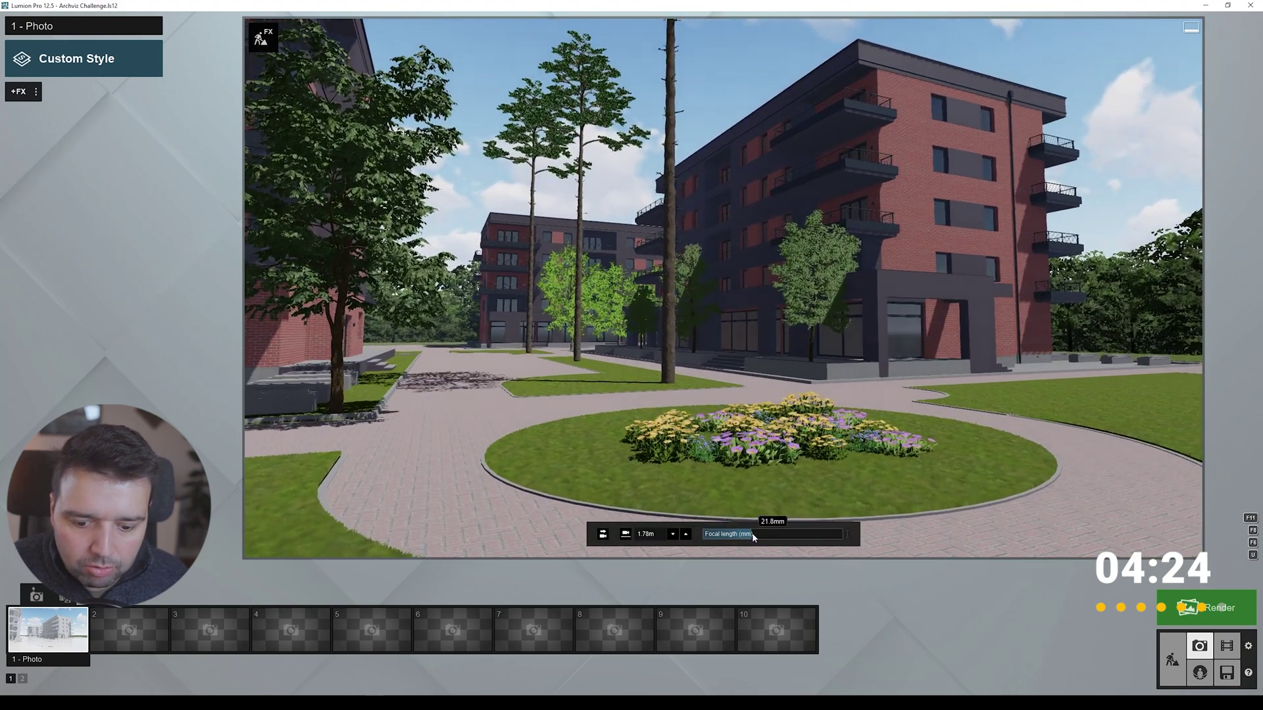
{"action": "key", "text": "s"}
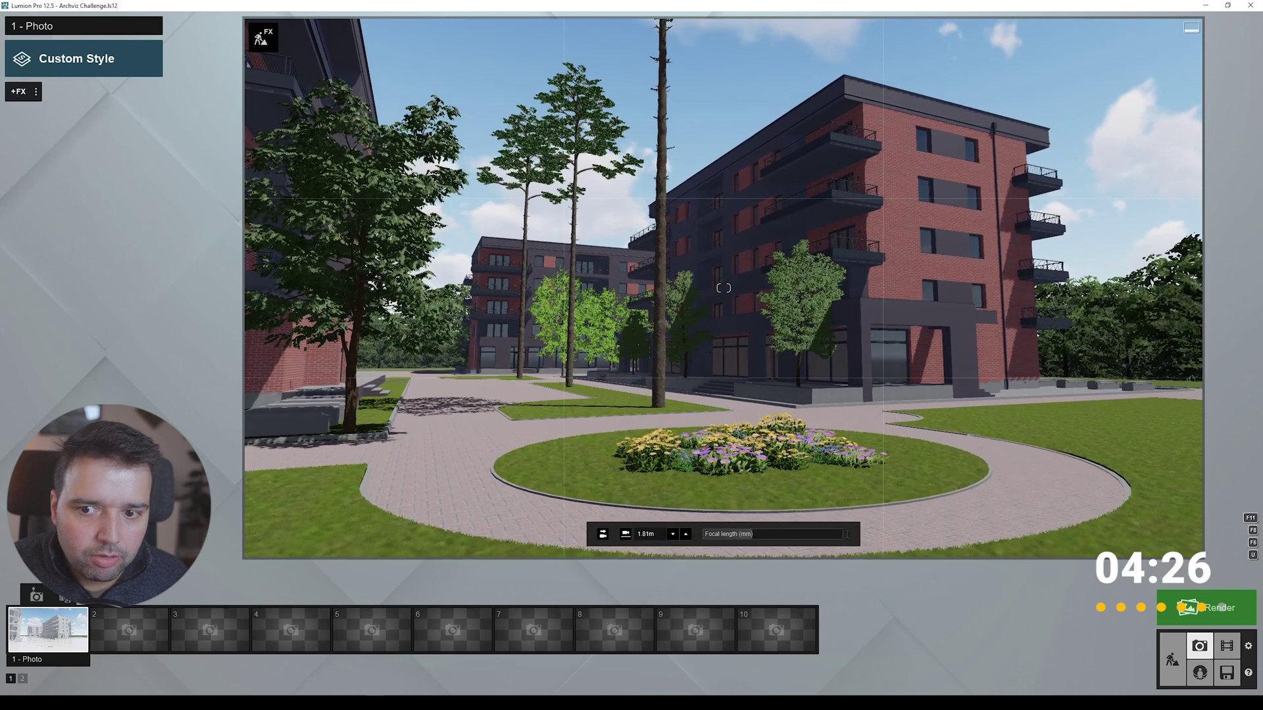
{"action": "key", "text": "s"}
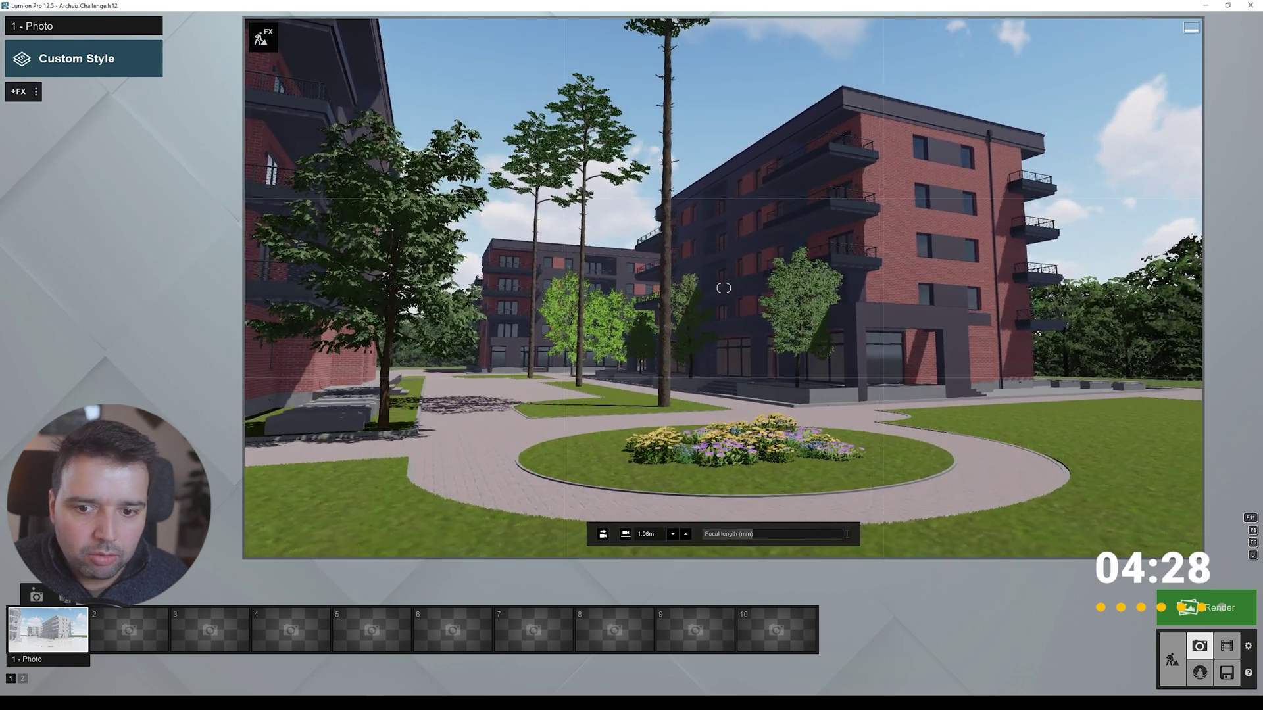
Step: Apply the Daytime style to the photo and set the Real Skies heading to about -140.5°
{"action": "left_click", "coordinate": [77, 59]}
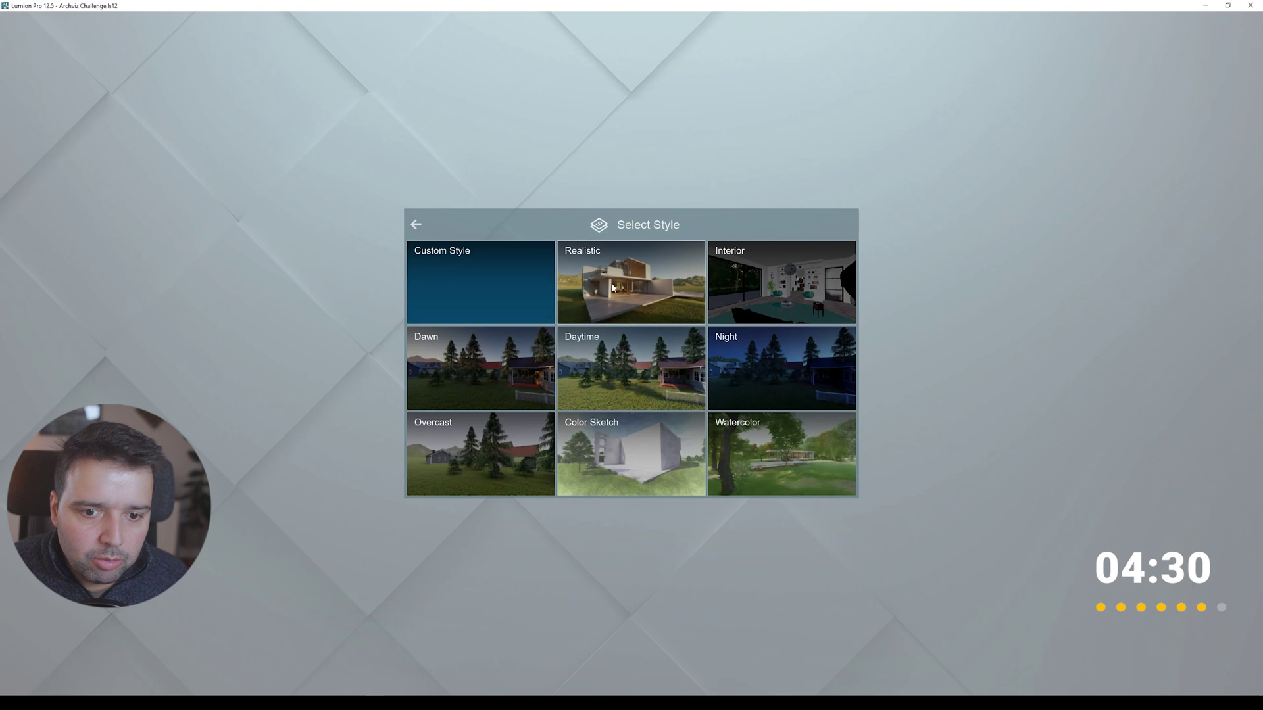
{"action": "left_click", "coordinate": [630, 368]}
{"action": "left_click_drag", "start_coordinate": [81, 172], "coordinate": [25, 199]}
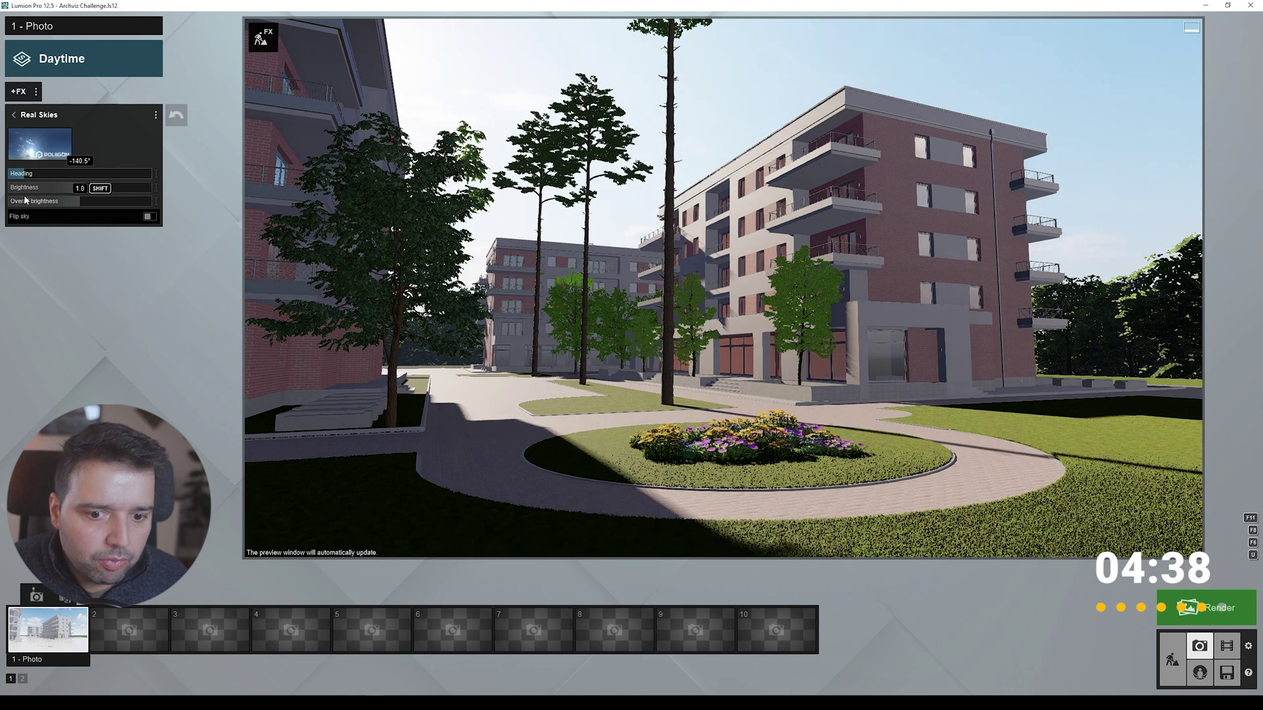
{"action": "left_click", "coordinate": [24, 118]}
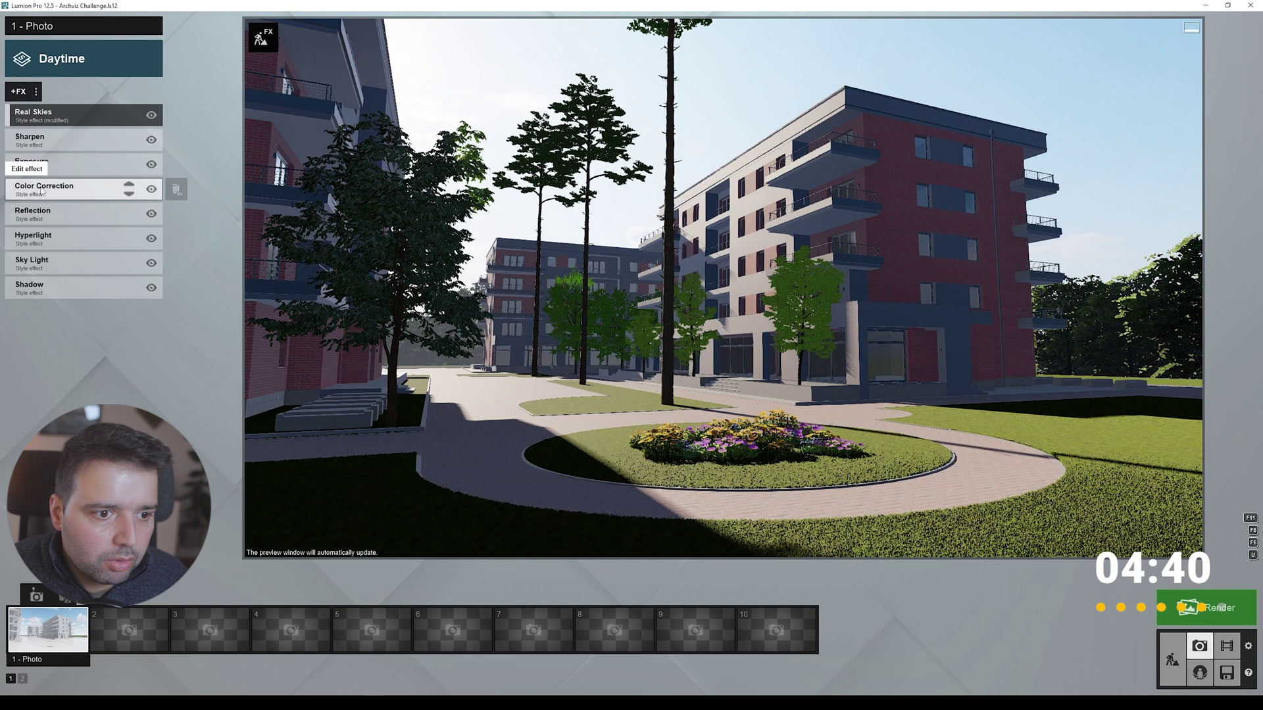
Step: Set the Sky Light saturation to 0.6 and enable Speedray reflections with their preview in the Reflection effect
{"action": "left_click", "coordinate": [47, 260]}
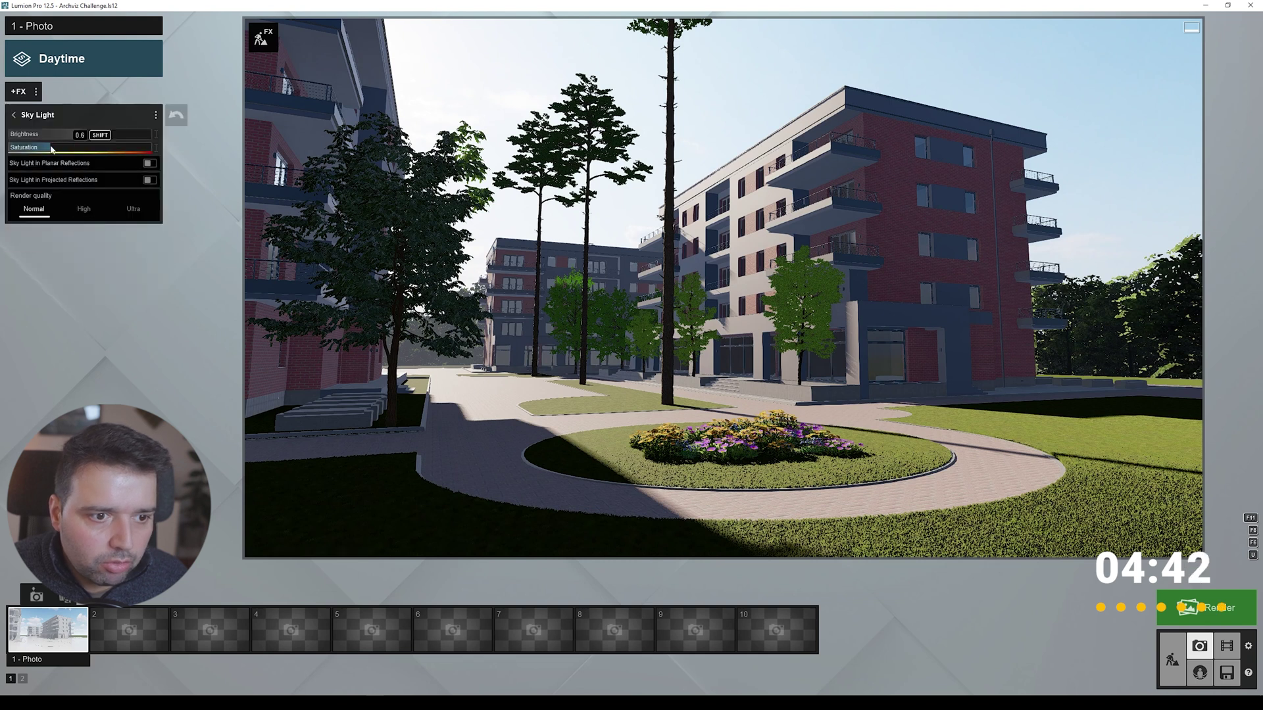
{"action": "left_click", "coordinate": [38, 118]}
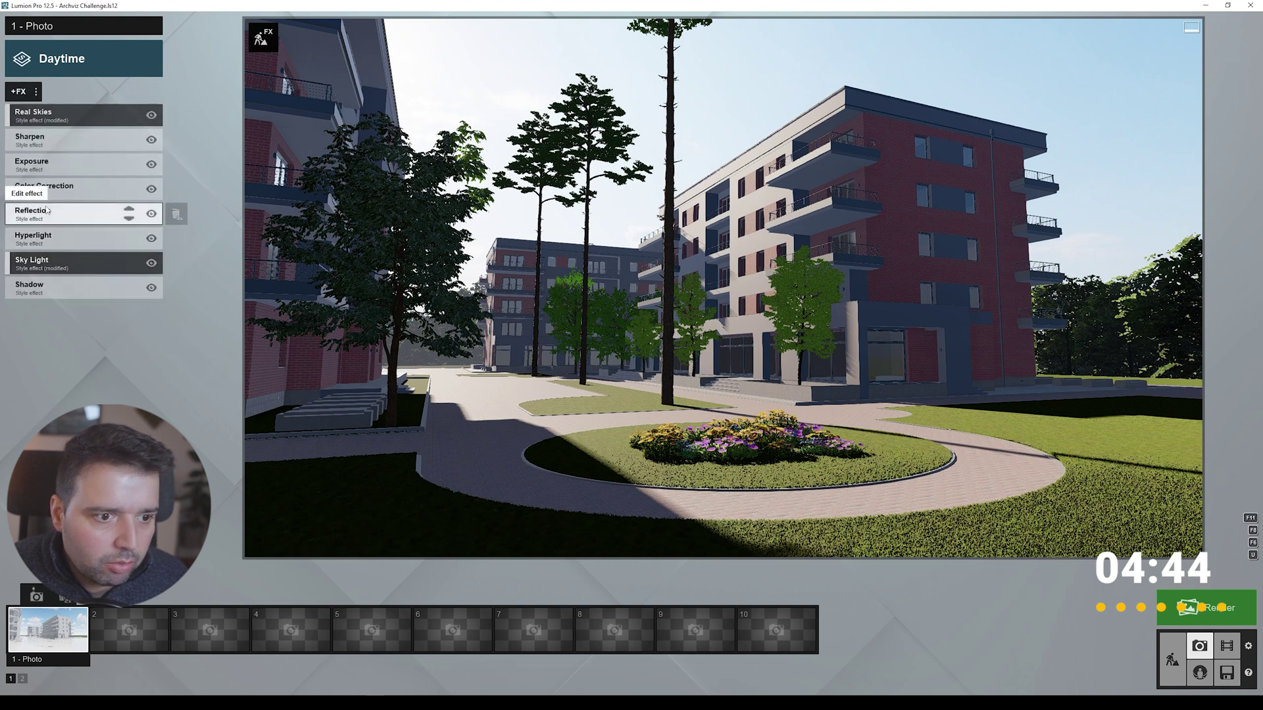
{"action": "left_click", "coordinate": [40, 209]}
{"action": "left_click", "coordinate": [152, 164]}
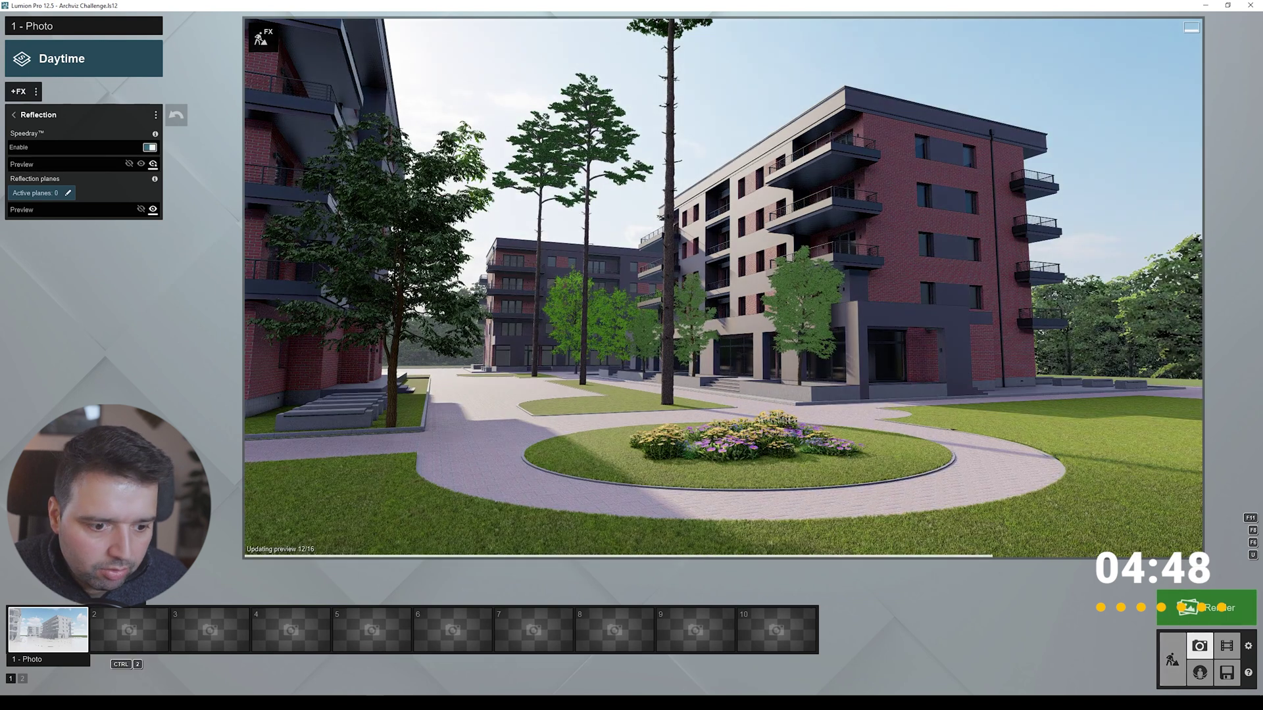
Step: Select the second photo slot, and in build mode place a reflection control object at the lawn island behind the roundabout
{"action": "left_click", "coordinate": [129, 630]}
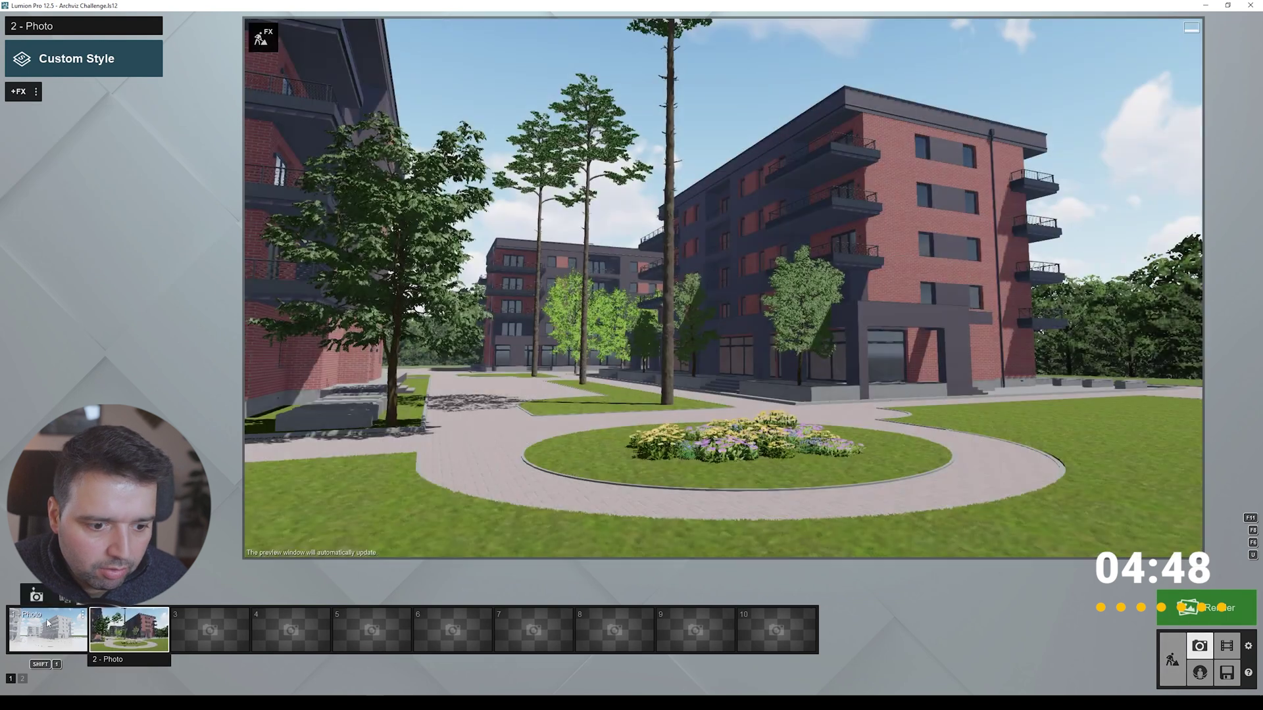
{"action": "left_click", "coordinate": [1171, 655]}
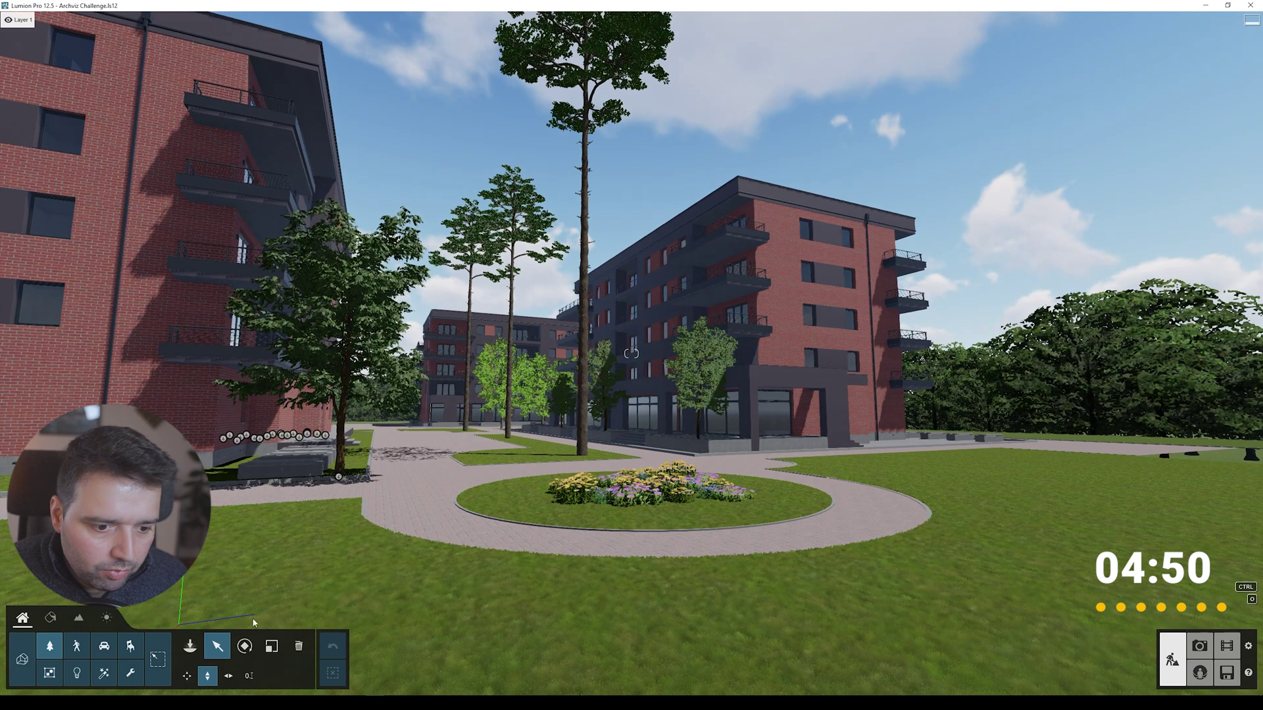
{"action": "left_click", "coordinate": [130, 673]}
{"action": "left_click", "coordinate": [156, 175]}
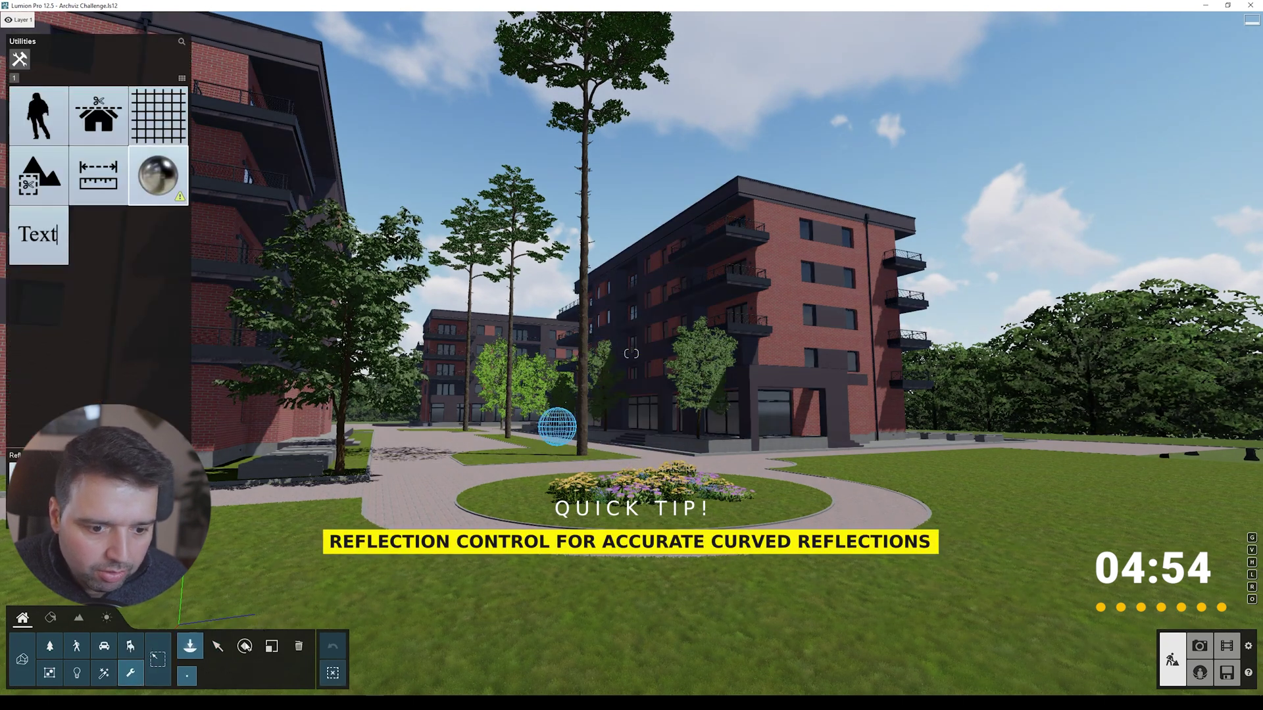
{"action": "left_click", "coordinate": [557, 426]}
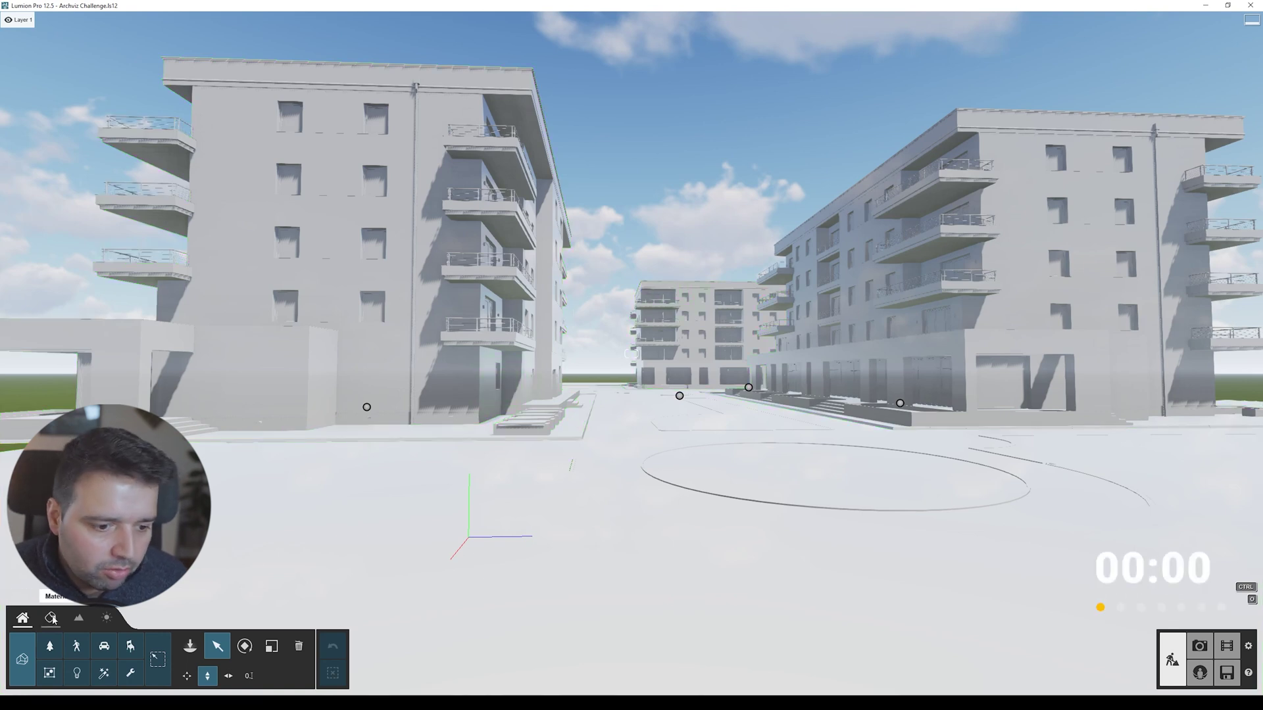
Step: Assign the Landscape material to the Grass surface of the ParkArea model and save the material change
{"action": "left_click", "coordinate": [51, 618]}
{"action": "key", "text": "w"}
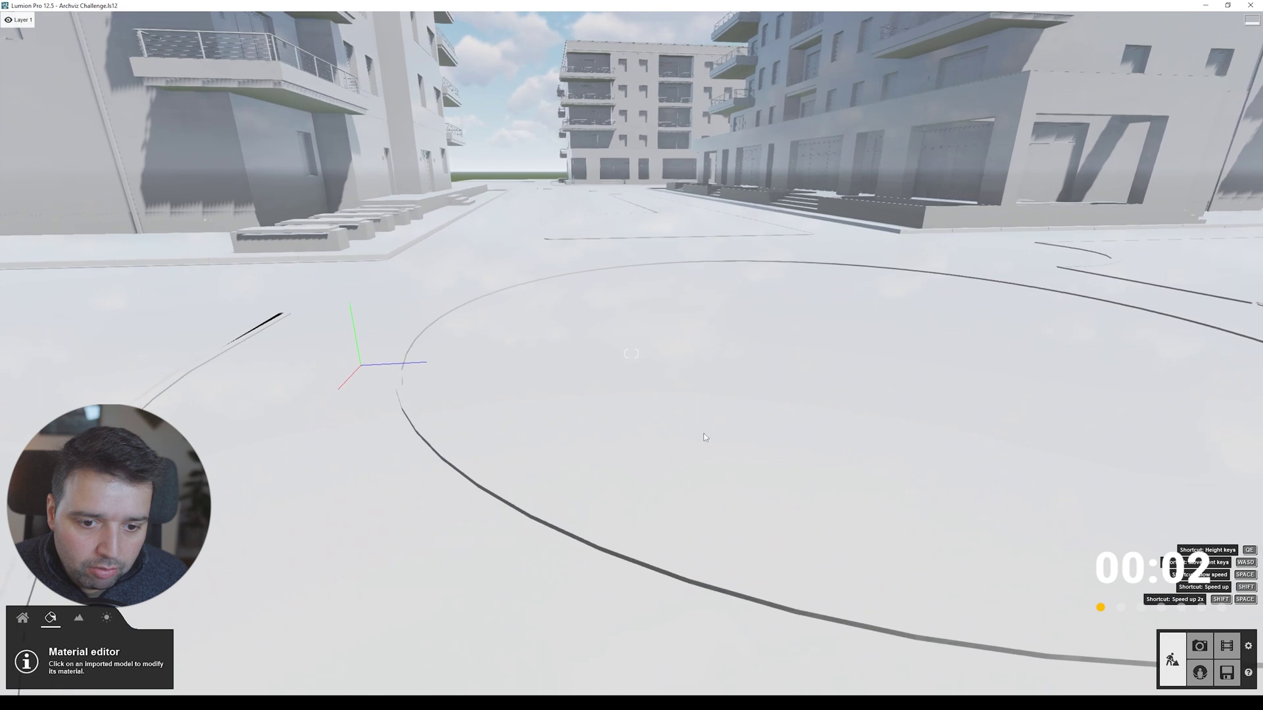
{"action": "left_click", "coordinate": [626, 370]}
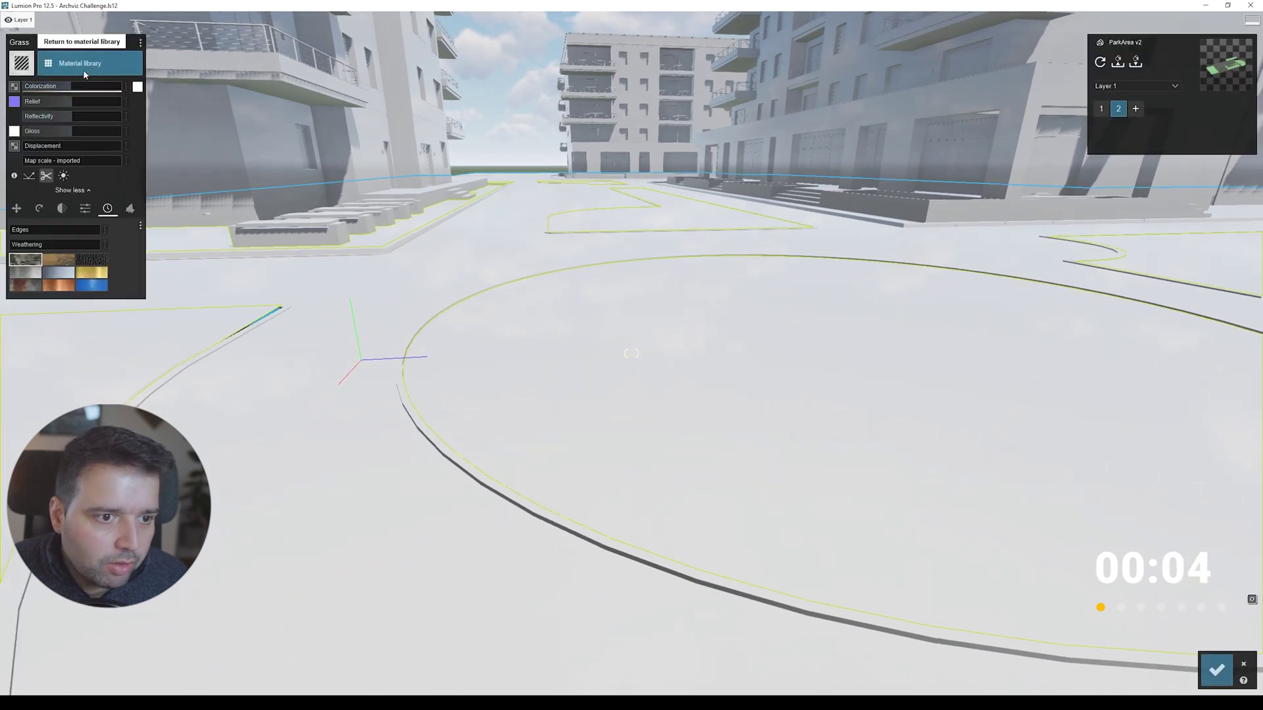
{"action": "left_click", "coordinate": [85, 69]}
{"action": "left_click", "coordinate": [21, 111]}
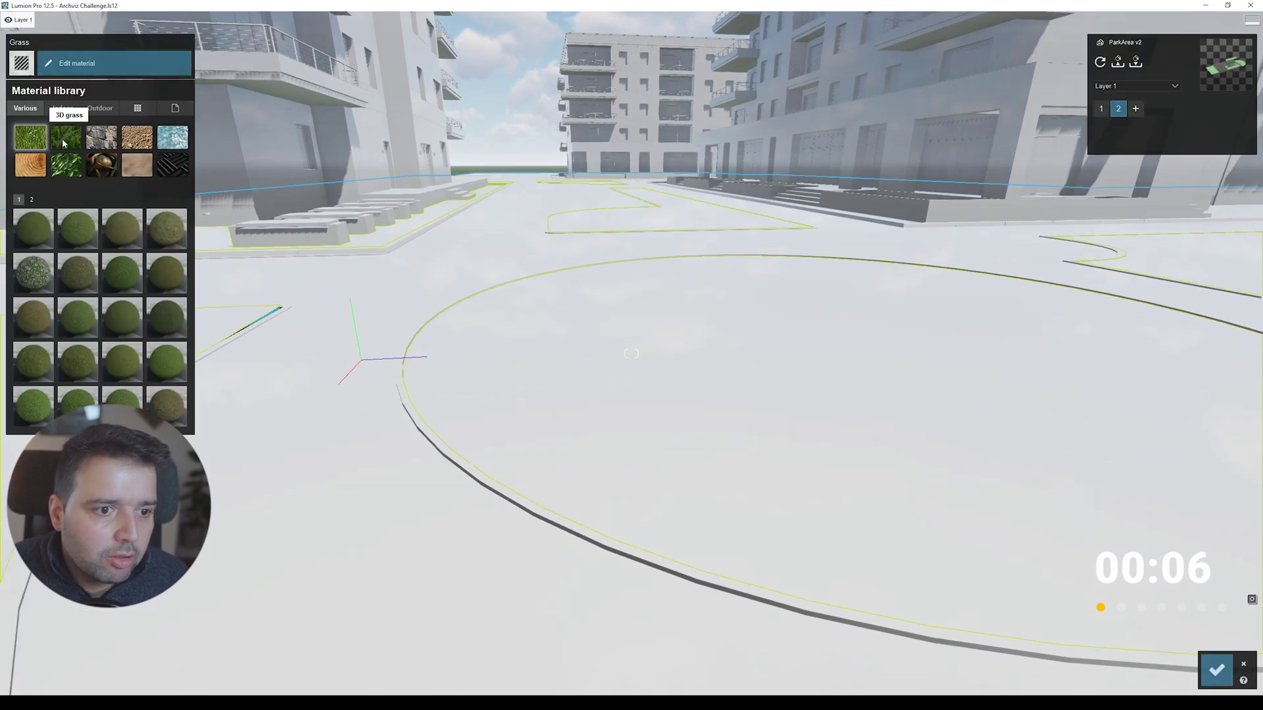
{"action": "left_click", "coordinate": [137, 110]}
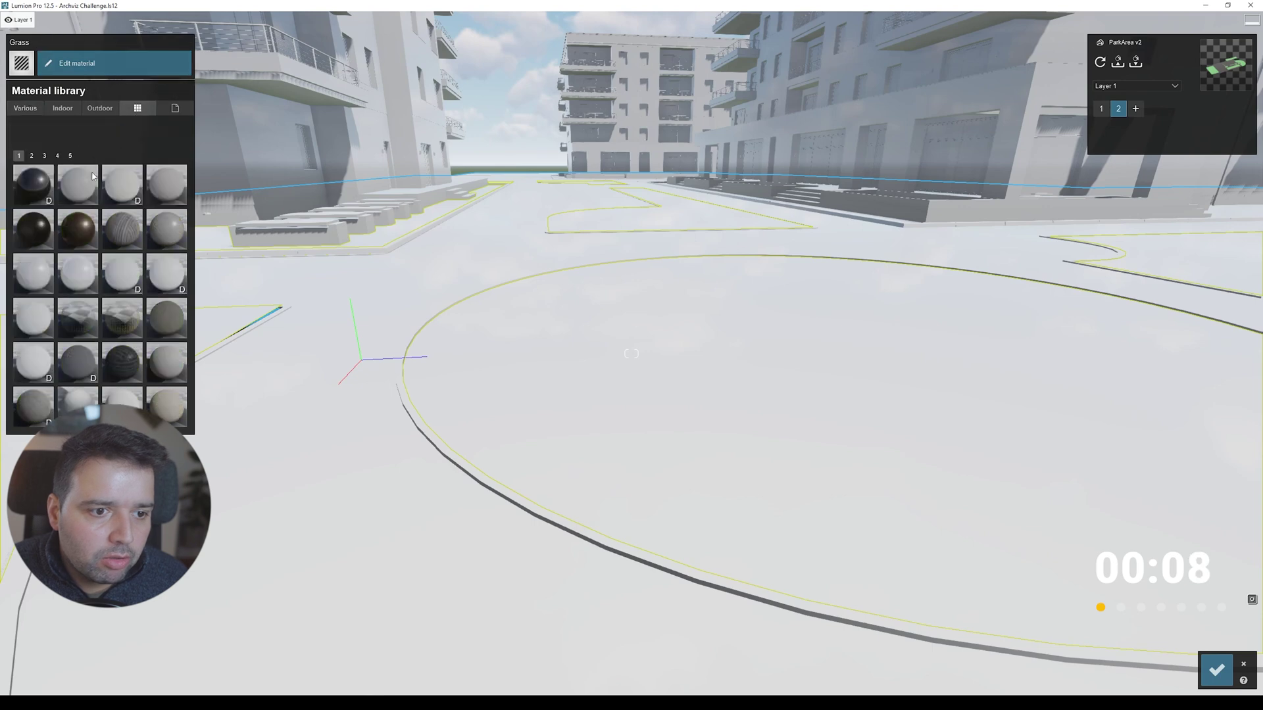
{"action": "left_click", "coordinate": [174, 109]}
{"action": "left_click", "coordinate": [48, 174]}
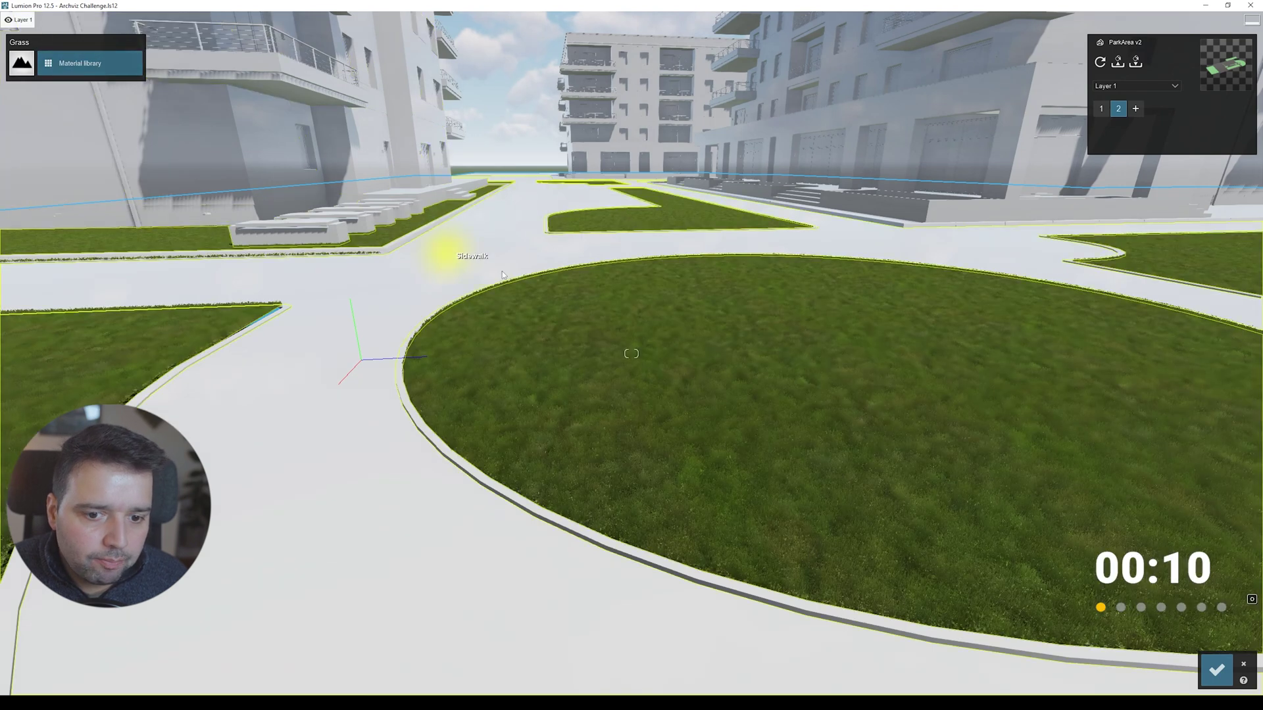
{"action": "key", "text": "w"}
{"action": "key", "text": "s"}
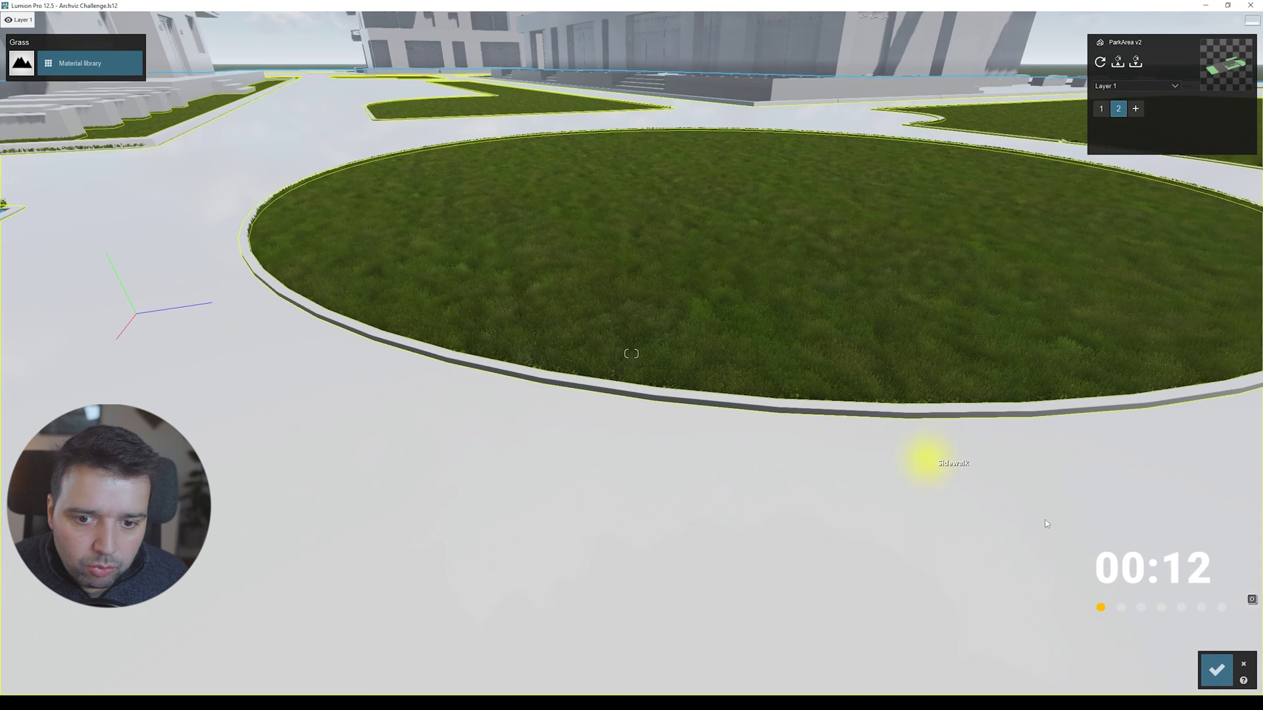
{"action": "left_click", "coordinate": [1214, 669]}
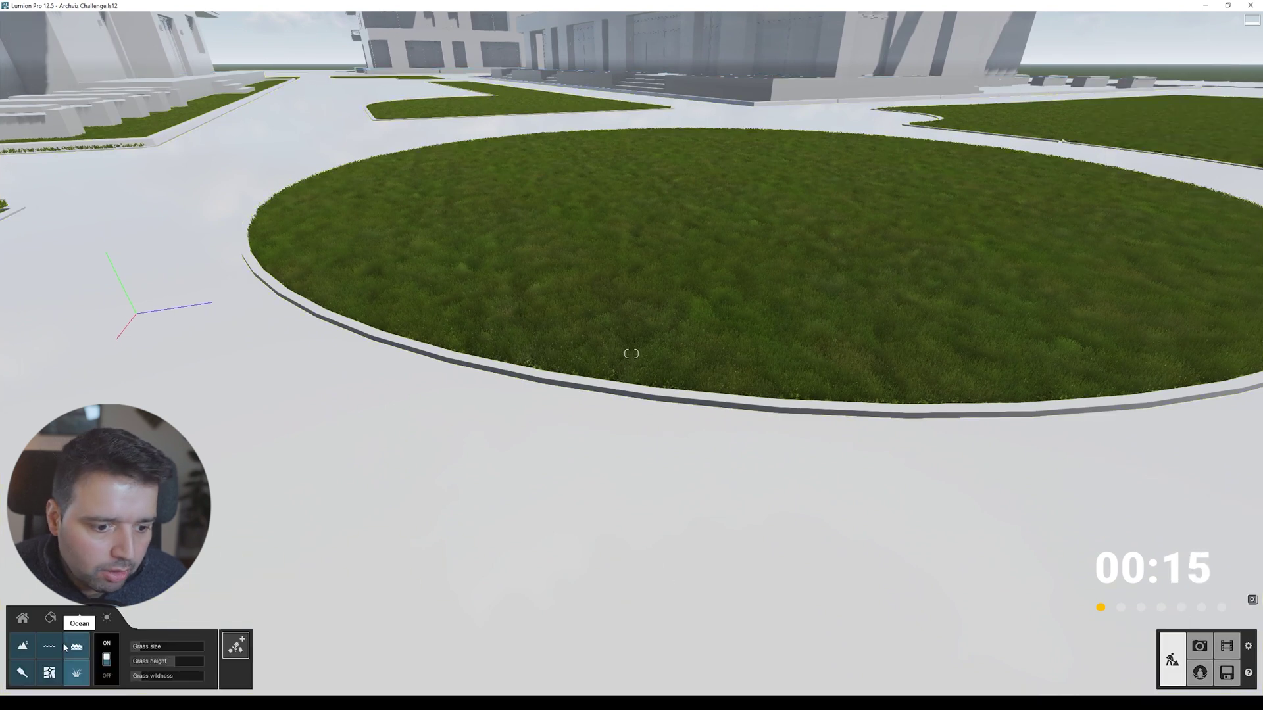
Step: Replace the first landscape paint texture with a brighter green grass texture and set its tile size to about 3.5x
{"action": "left_click", "coordinate": [23, 672]}
{"action": "scroll", "coordinate": [87, 160], "scroll_direction": "up", "scroll_amount": 1}
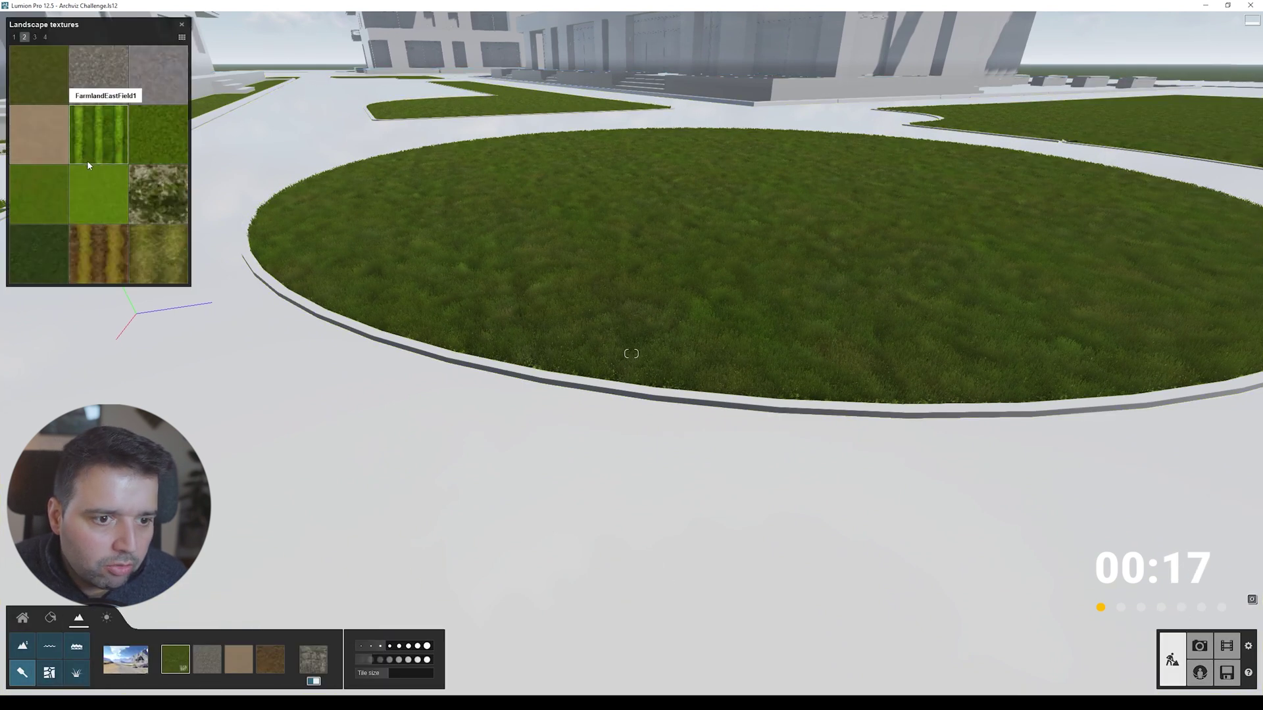
{"action": "left_click", "coordinate": [148, 134]}
{"action": "scroll", "coordinate": [389, 224], "scroll_direction": "down", "scroll_amount": 3}
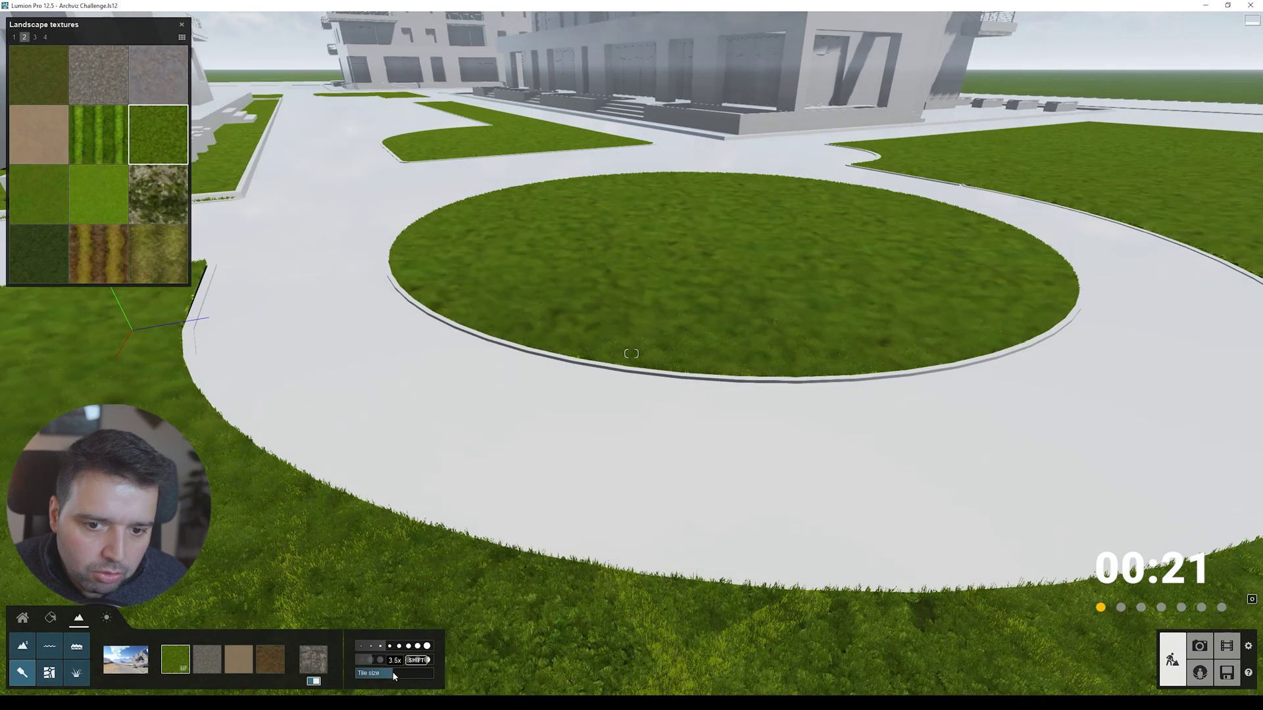
{"action": "scroll", "coordinate": [431, 631], "scroll_direction": "up", "scroll_amount": 2}
{"action": "scroll", "coordinate": [505, 461], "scroll_direction": "up", "scroll_amount": 3}
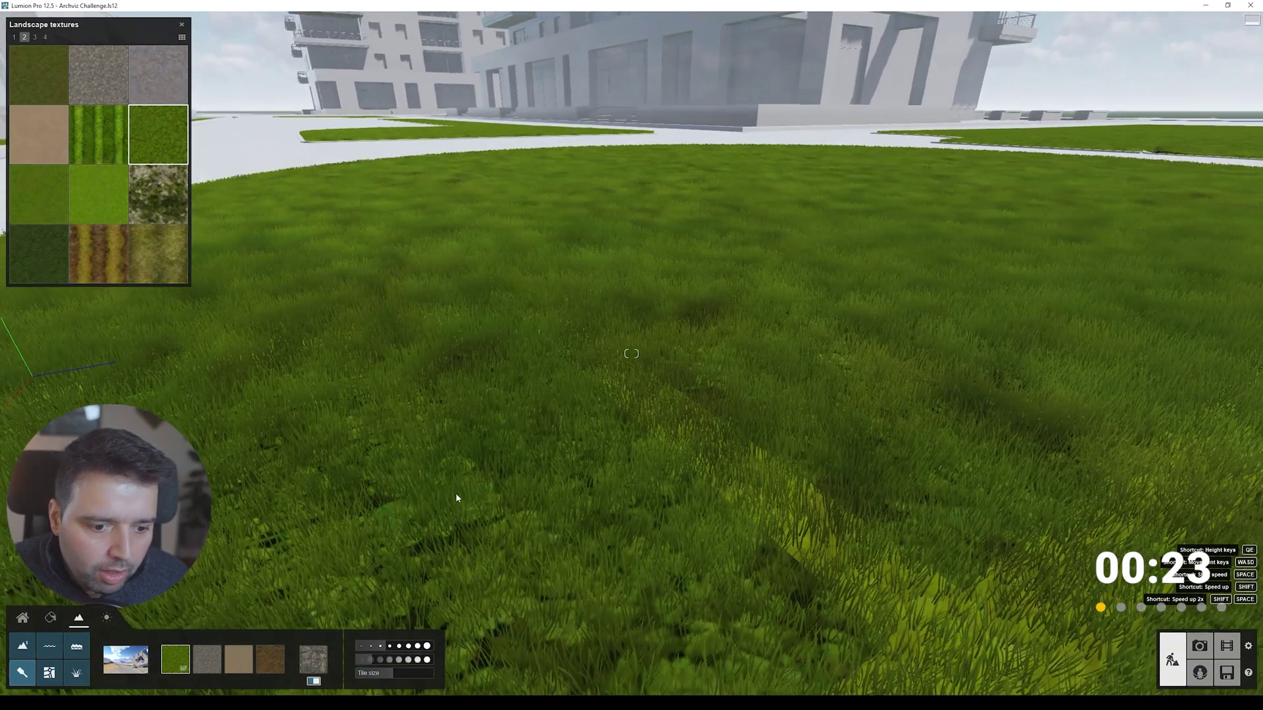
Step: Adjust the landscape grass size, set its wildness to 0.3, and scatter two Chamomile variants across the lawns
{"action": "left_click", "coordinate": [76, 672]}
{"action": "left_click_drag", "start_coordinate": [146, 648], "coordinate": [153, 648]}
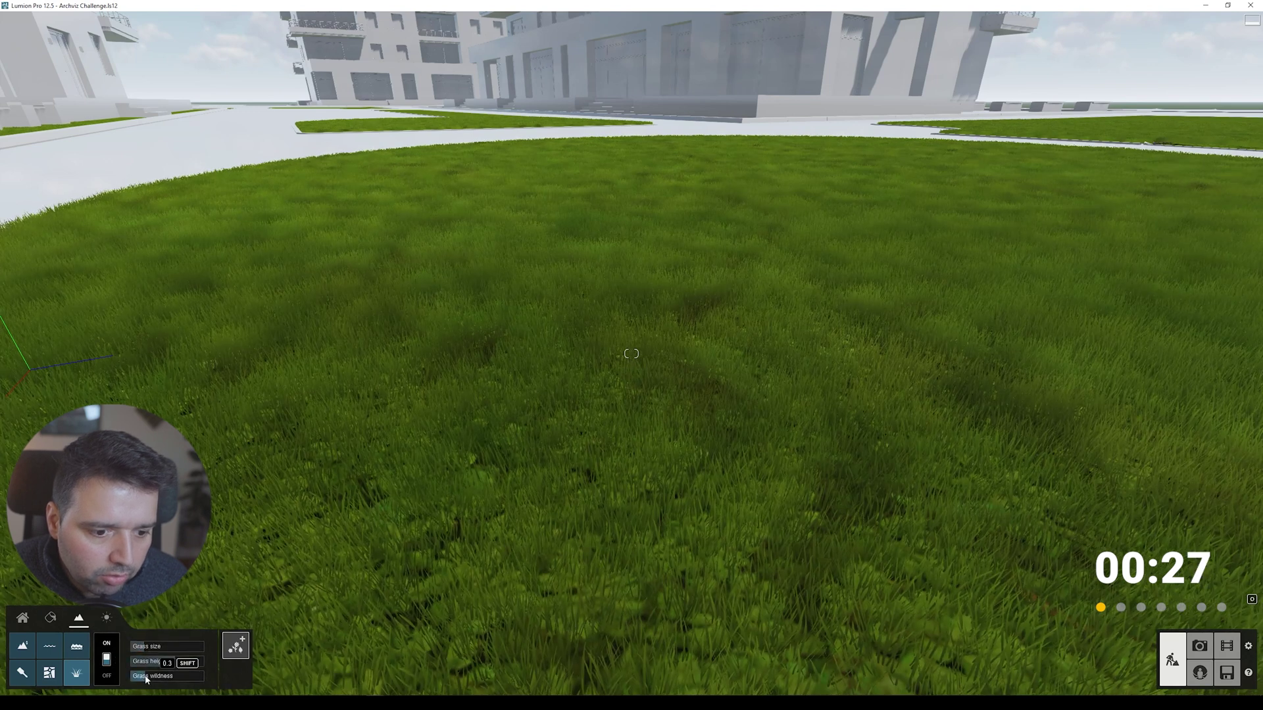
{"action": "left_click", "coordinate": [236, 646]}
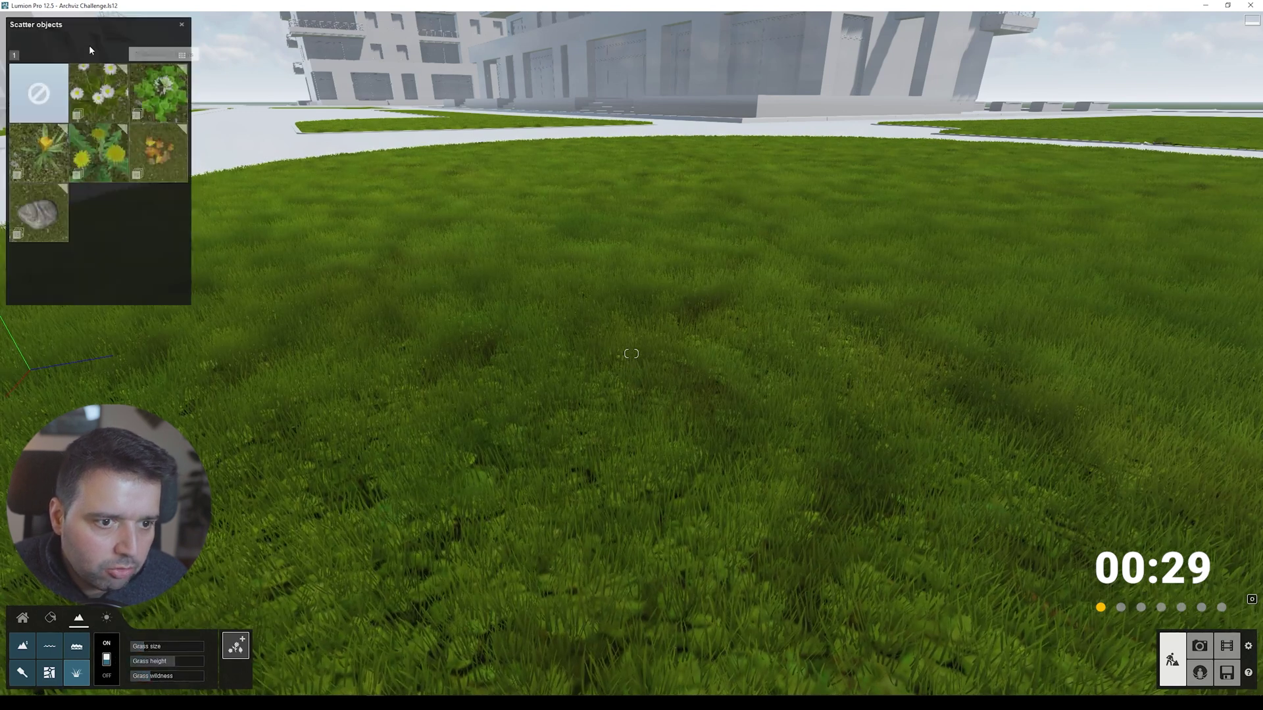
{"action": "left_click", "coordinate": [99, 92]}
{"action": "left_click", "coordinate": [167, 92]}
{"action": "left_click", "coordinate": [98, 152]}
{"action": "key", "text": "s"}
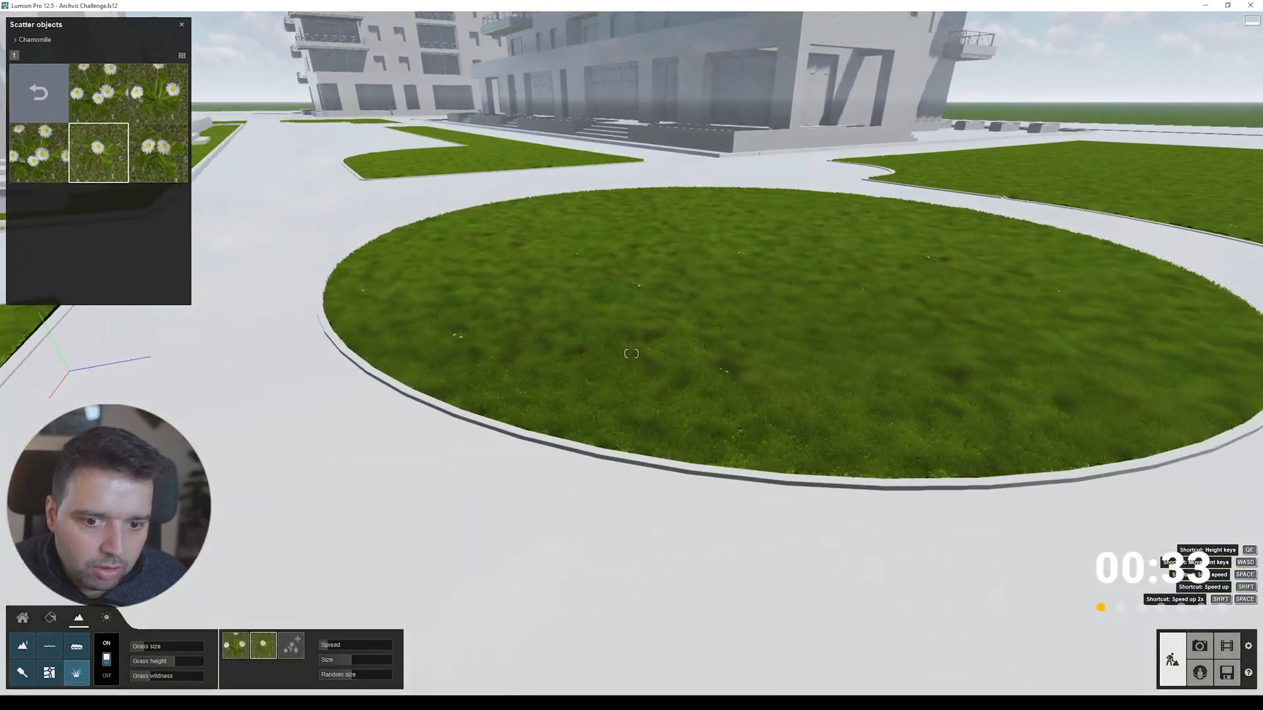
{"action": "left_click", "coordinate": [290, 646]}
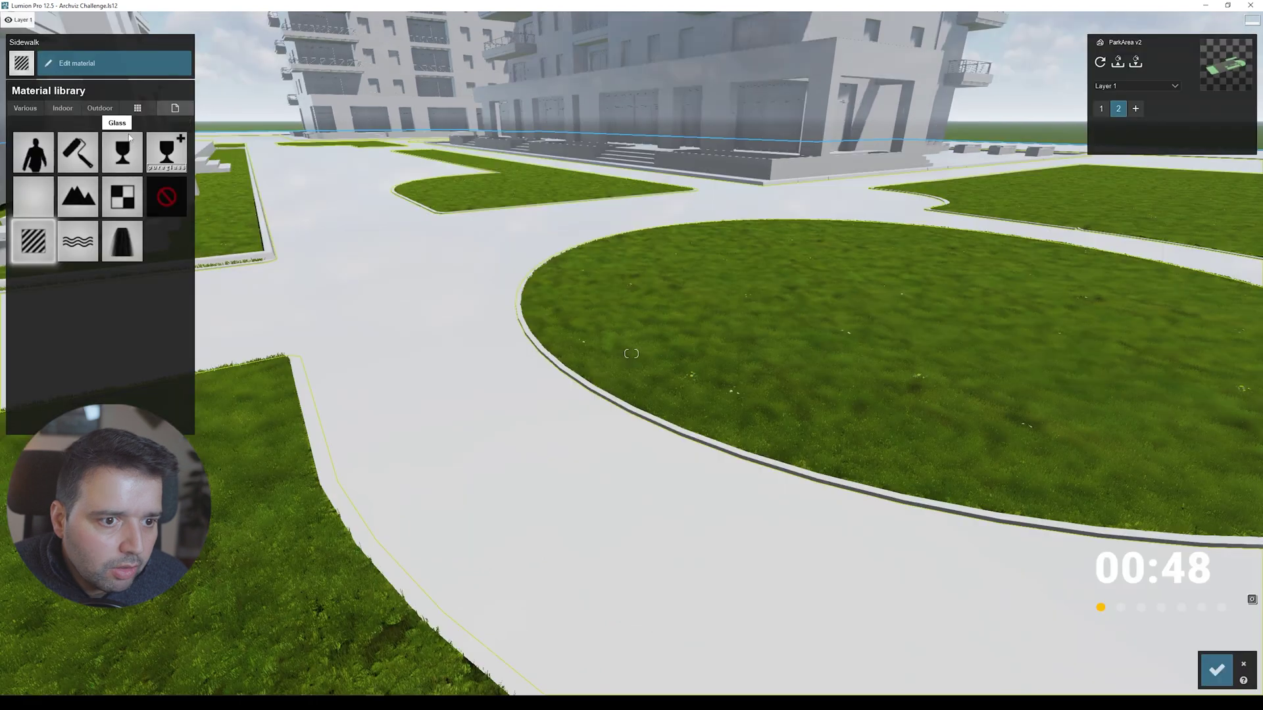
Step: Assign the outdoor stone material Polii CityStreet Sidewalk 002 2k to the Sidewalk surface
{"action": "left_click", "coordinate": [137, 184]}
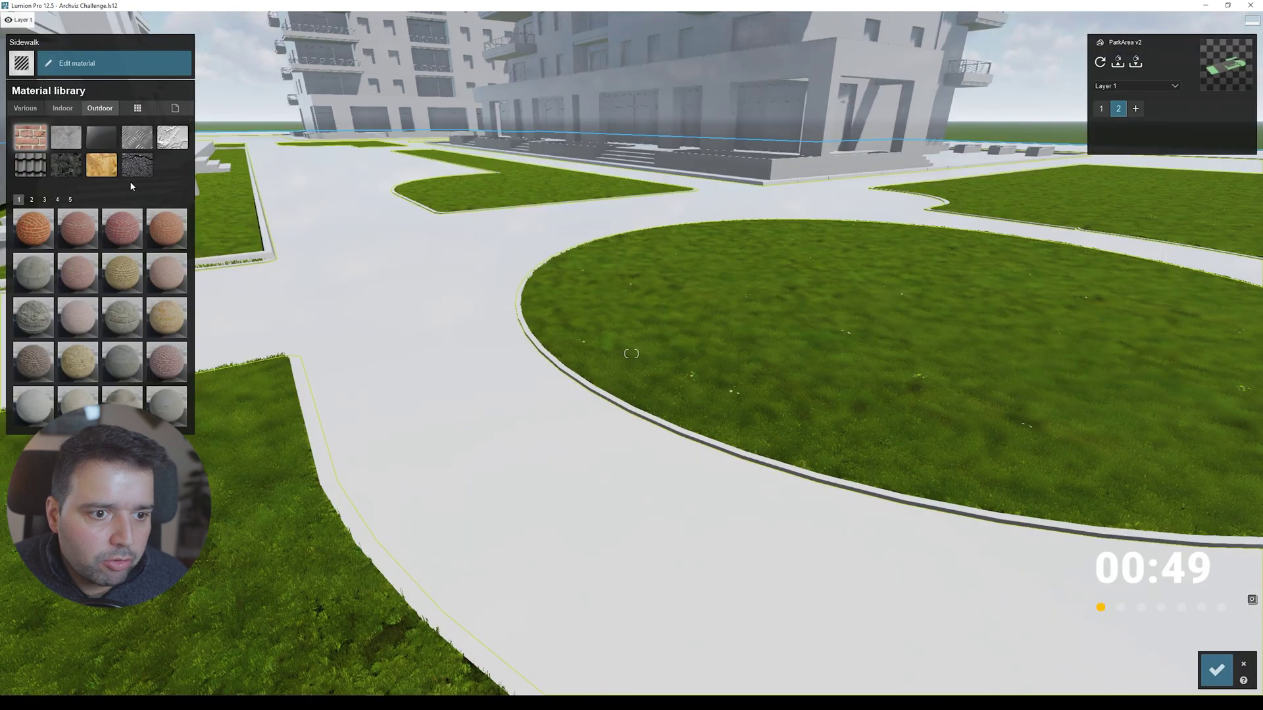
{"action": "left_click", "coordinate": [66, 165]}
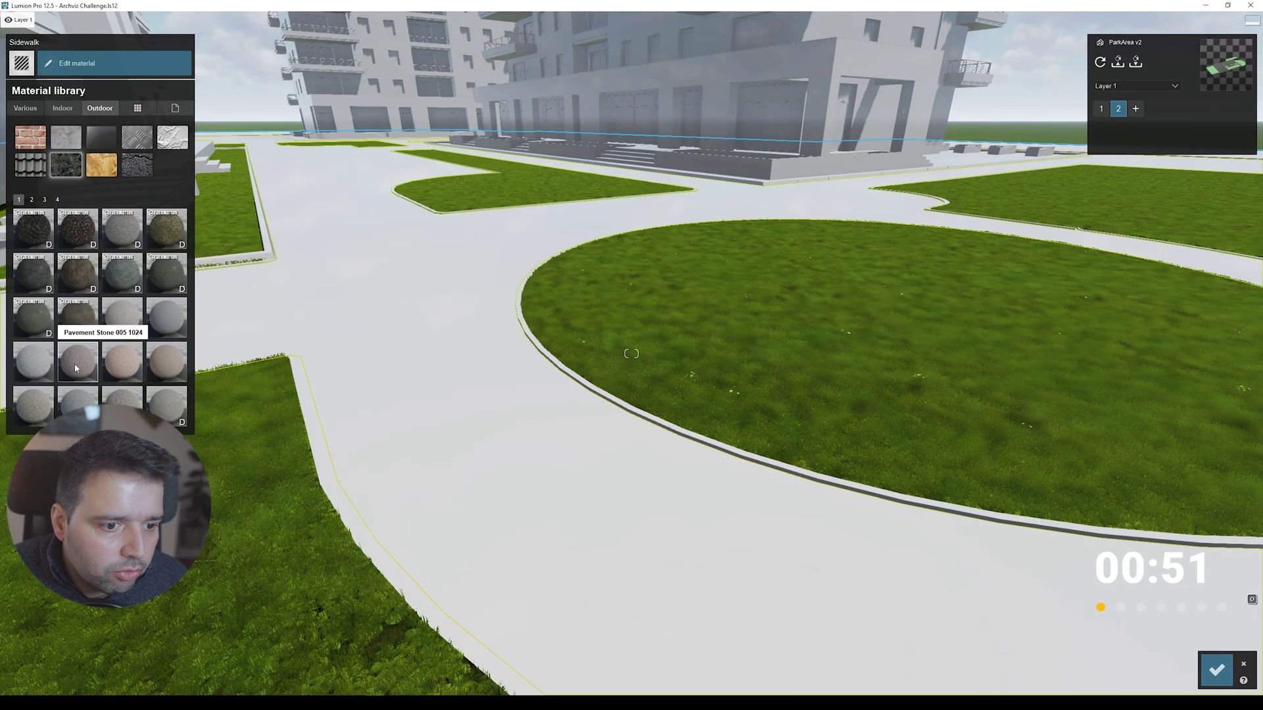
{"action": "scroll", "coordinate": [77, 349], "scroll_direction": "down", "scroll_amount": 1}
{"action": "left_click", "coordinate": [28, 375]}
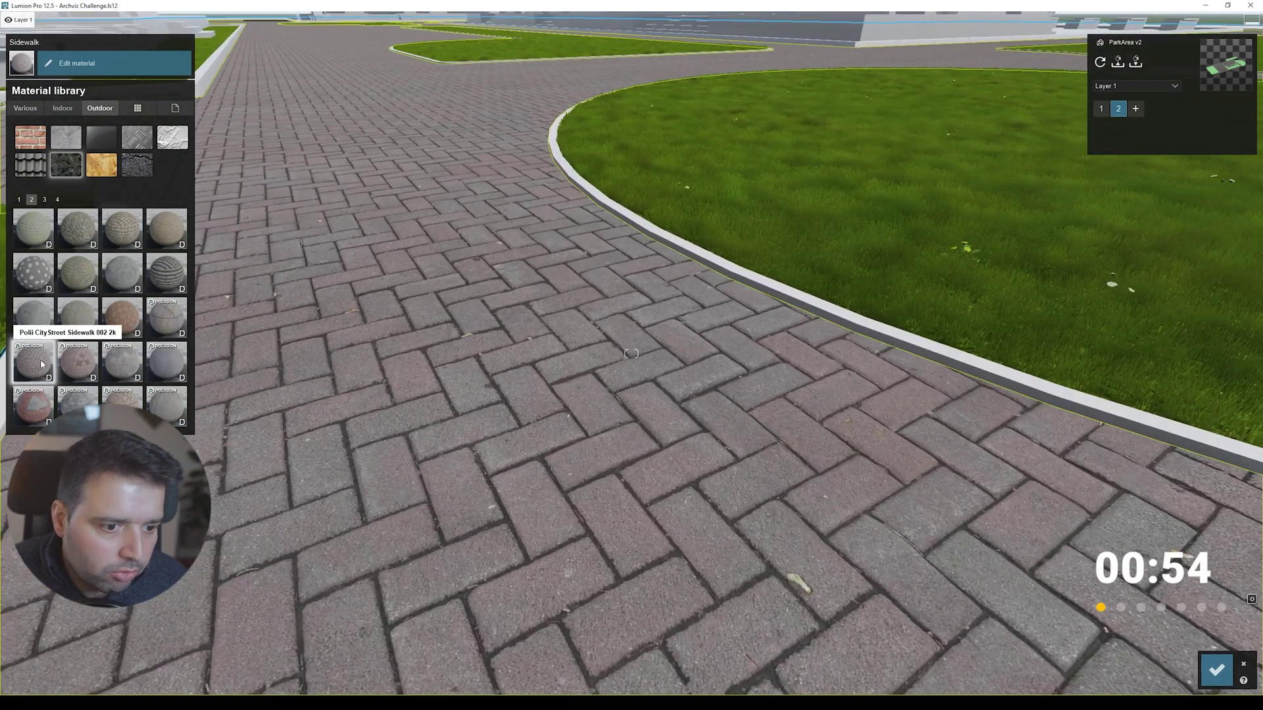
{"action": "left_click", "coordinate": [42, 364]}
Step: Set the Sidewalk material's displacement to 0.8 and adjust its map scale and colorization
{"action": "mouse_move", "coordinate": [84, 146]}
{"action": "left_mouse_down"}
{"action": "mouse_move", "coordinate": [105, 151]}
{"action": "mouse_move", "coordinate": [86, 159]}
{"action": "left_mouse_up"}
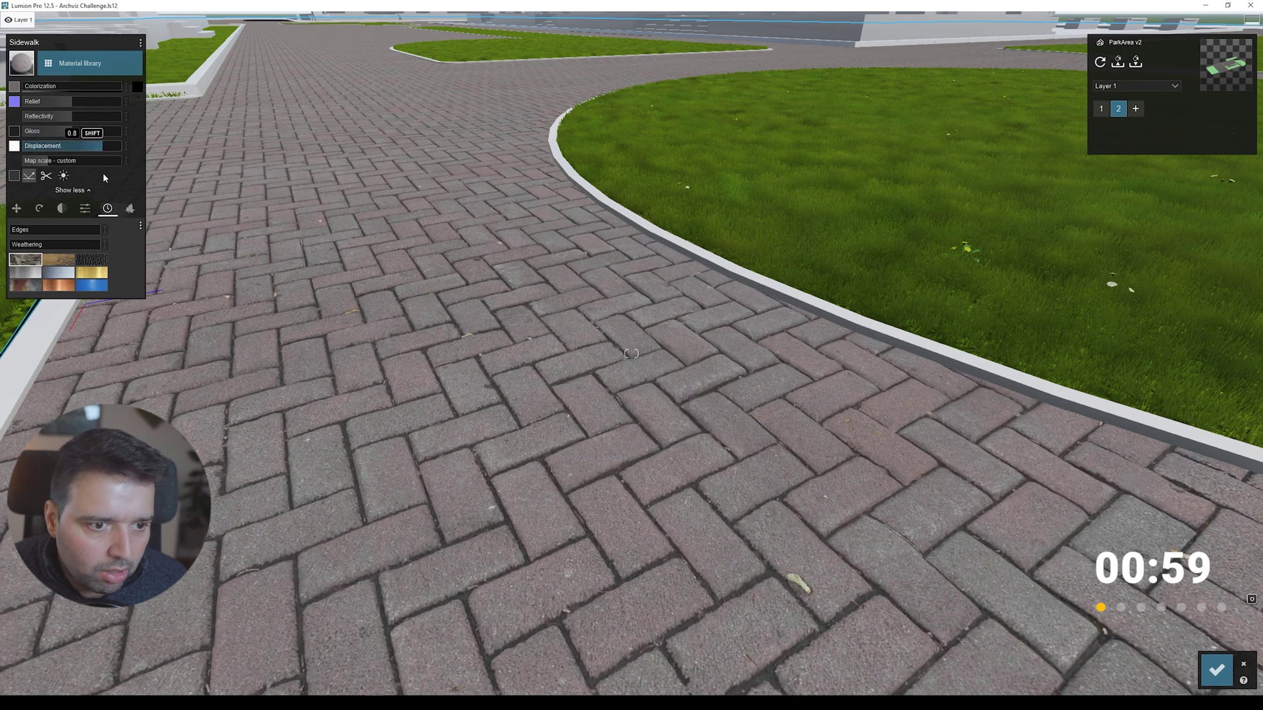
{"action": "left_click", "coordinate": [102, 146]}
{"action": "left_click_drag", "start_coordinate": [38, 90], "coordinate": [43, 90]}
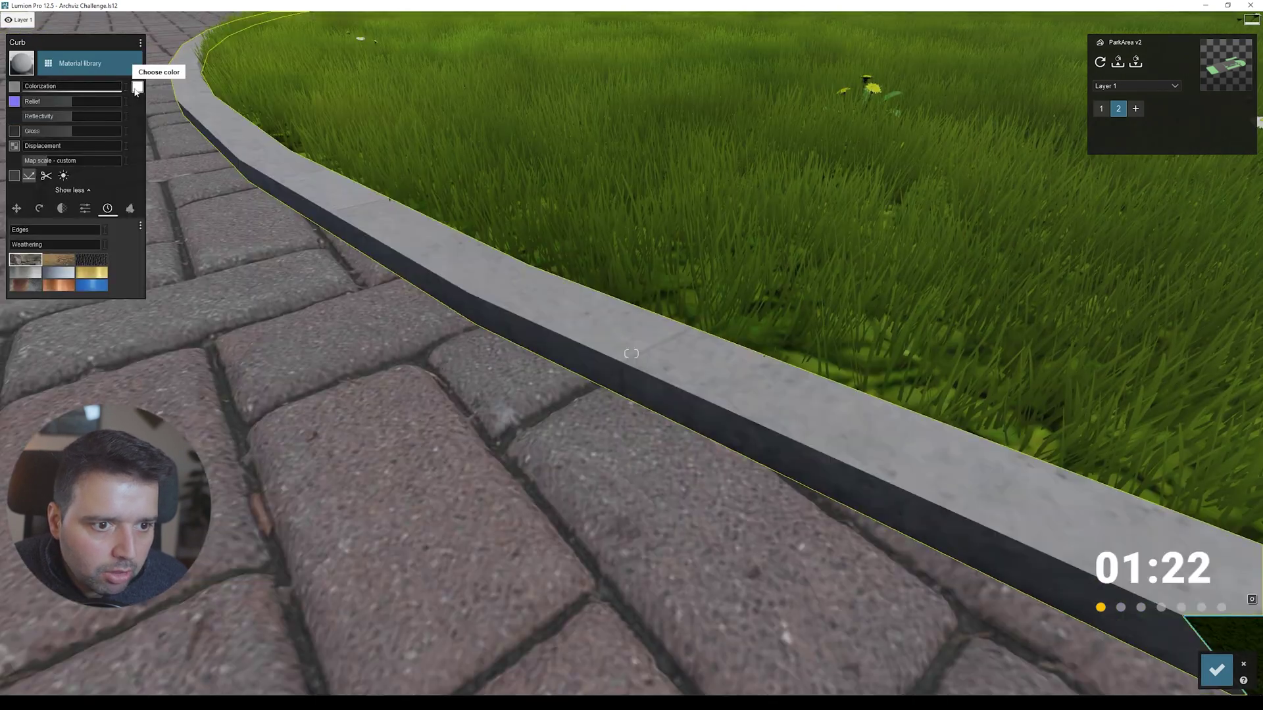
Step: Darken the Curb material's color, increase its relief, and set its edge smoothing to 0.1 with slight weathering
{"action": "left_click", "coordinate": [137, 87]}
{"action": "left_click", "coordinate": [153, 123]}
{"action": "left_click", "coordinate": [89, 100]}
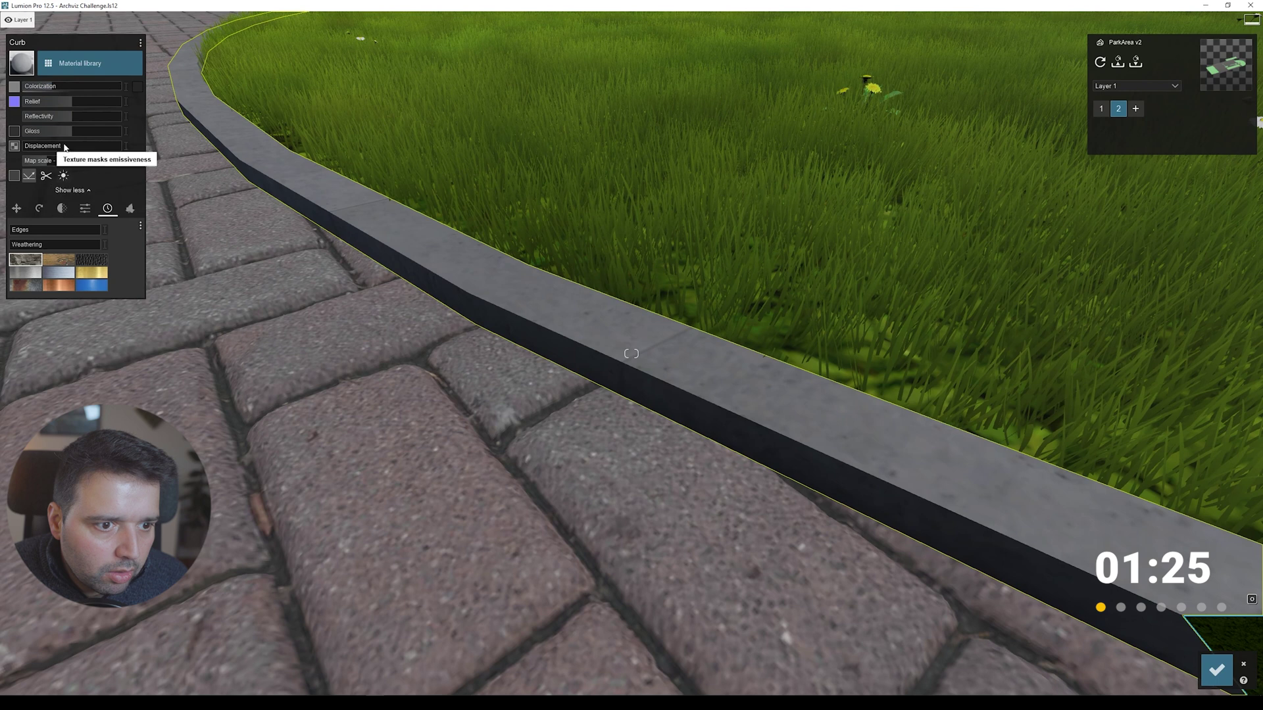
{"action": "left_click_drag", "start_coordinate": [74, 105], "coordinate": [99, 102]}
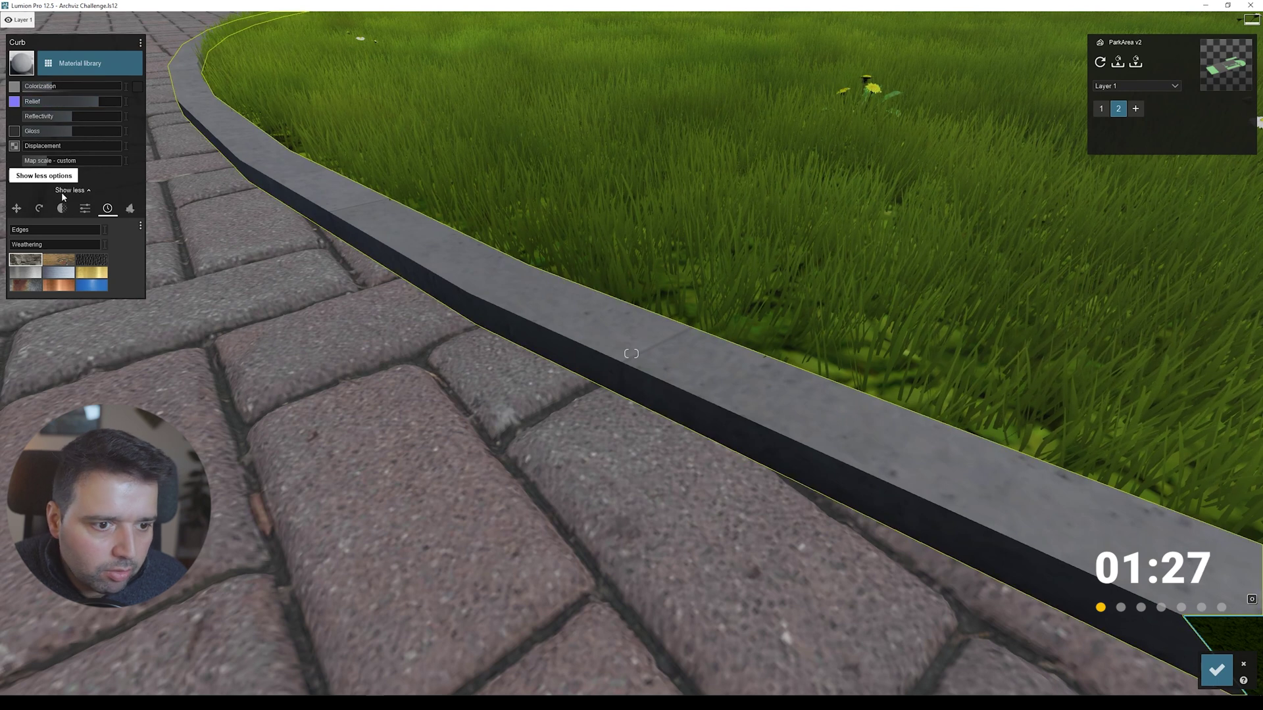
{"action": "left_click", "coordinate": [15, 230]}
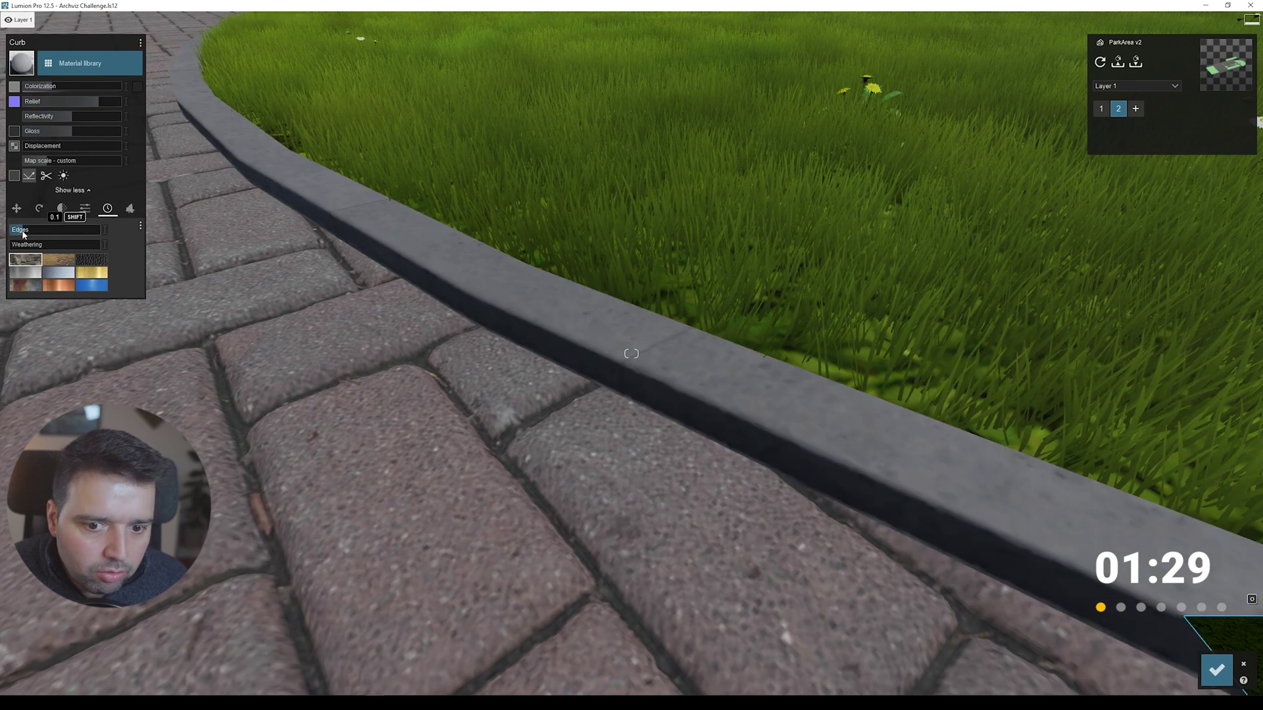
{"action": "left_click_drag", "start_coordinate": [14, 247], "coordinate": [30, 246]}
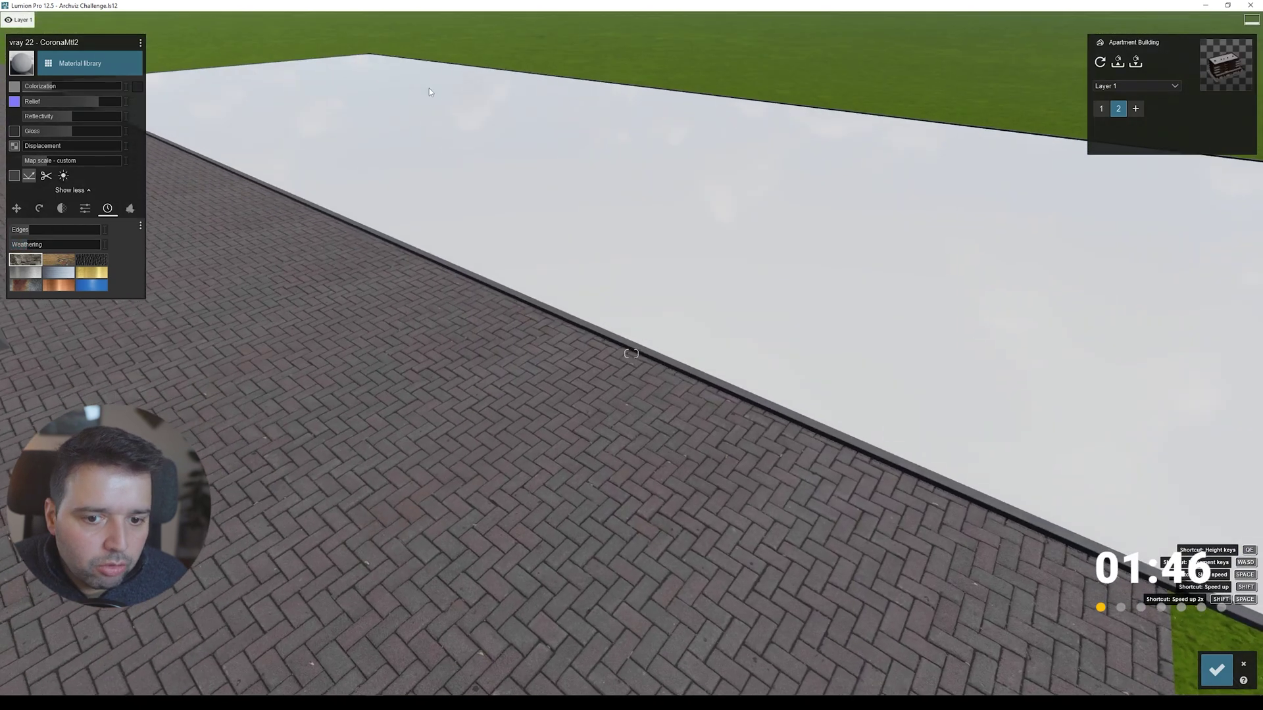
Step: Assign a green grass material from the Various library to the white Grass2 lawn surface
{"action": "left_click", "coordinate": [494, 136]}
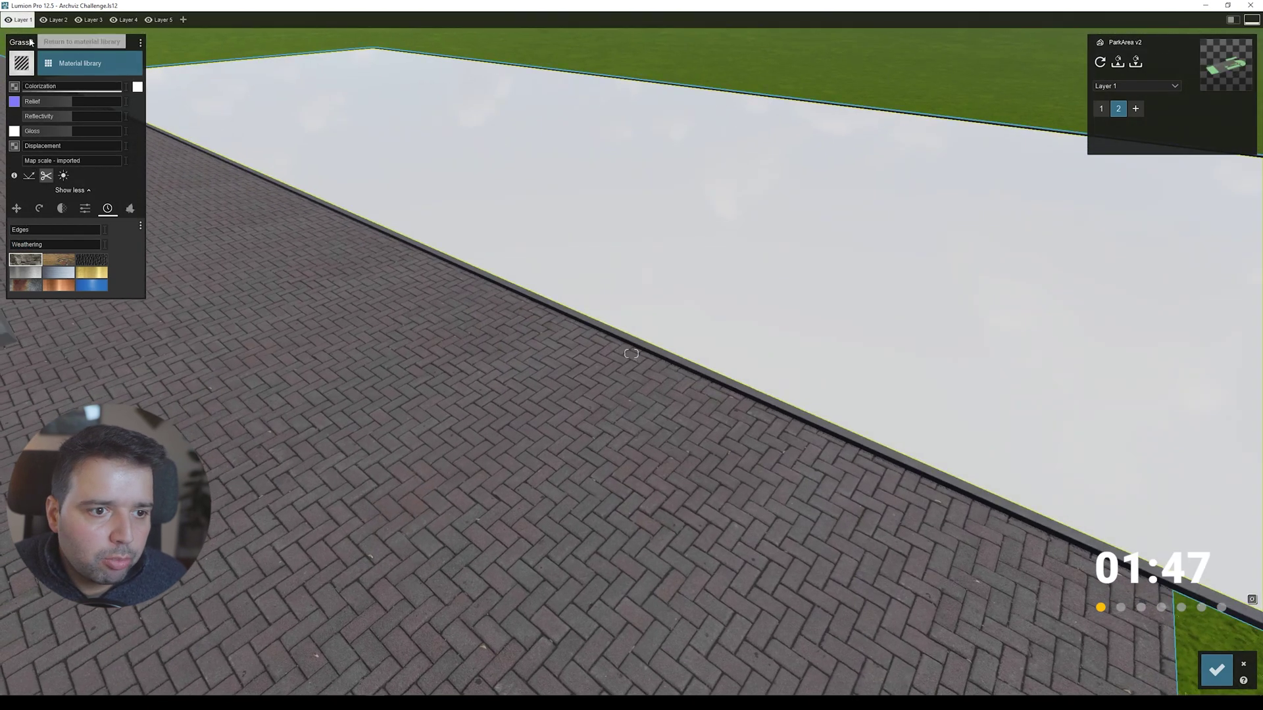
{"action": "left_click", "coordinate": [30, 42]}
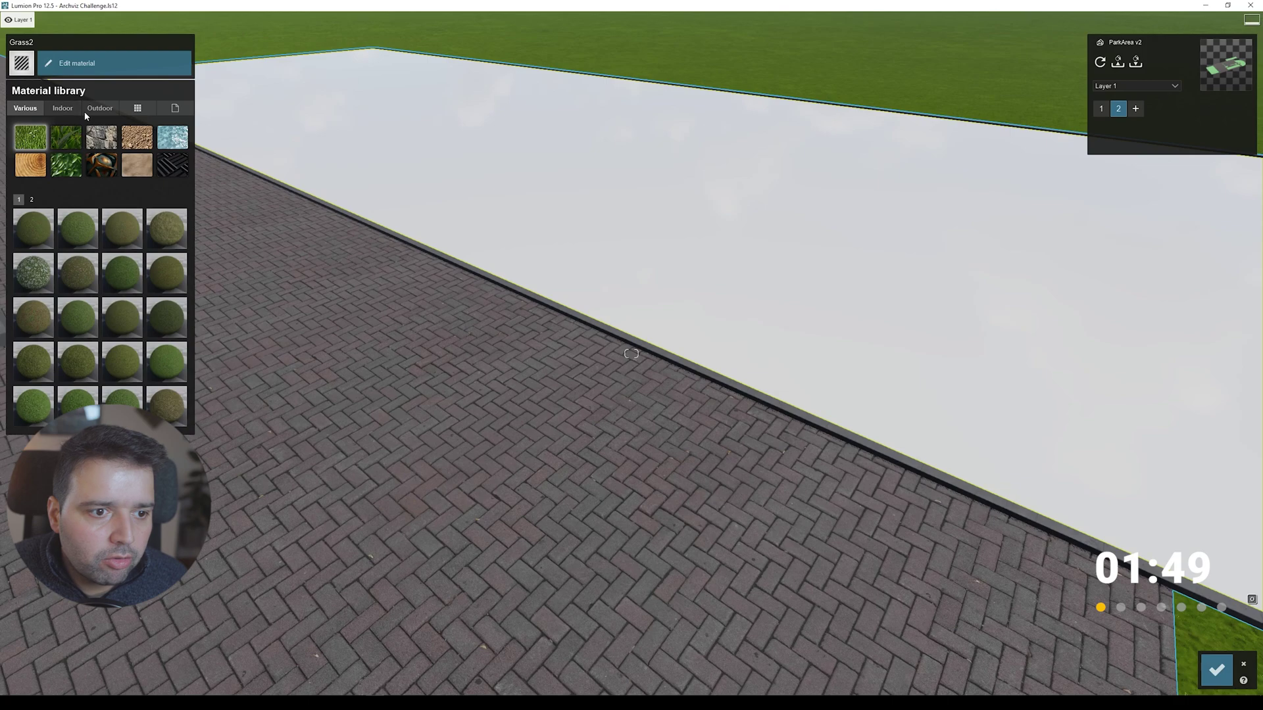
{"action": "left_click", "coordinate": [86, 248]}
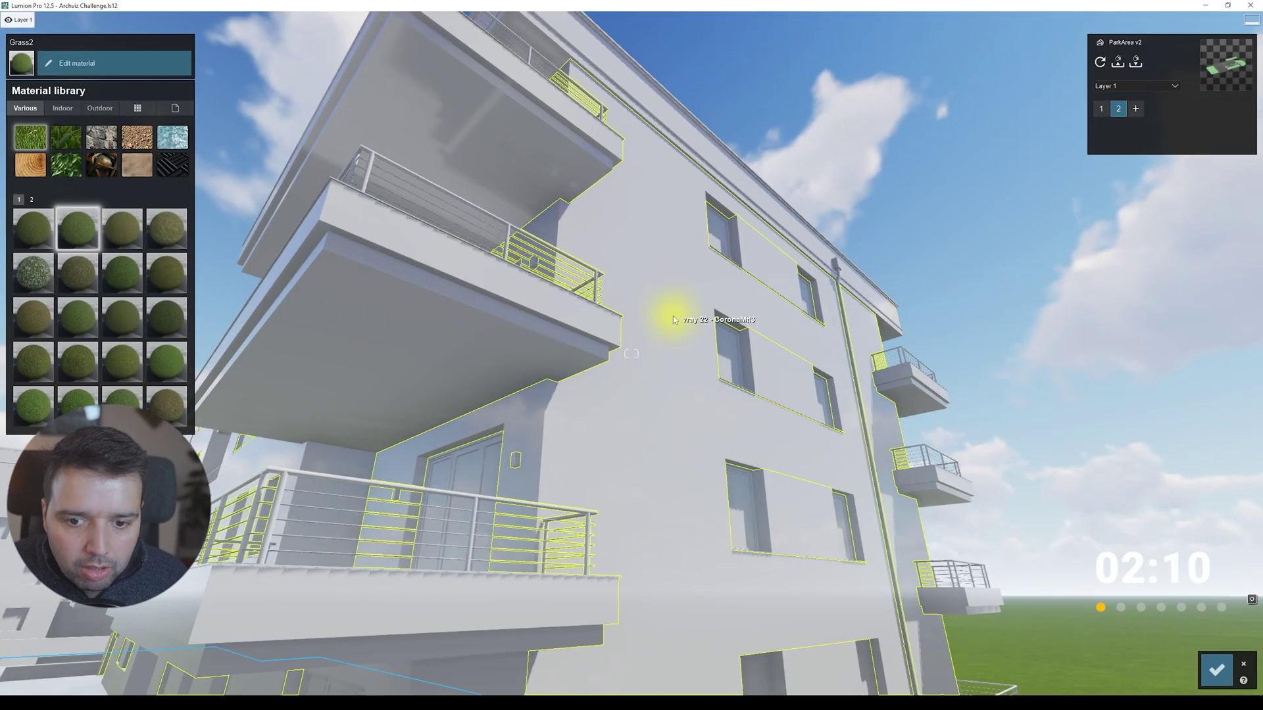
Step: Assign the custom brick material Custom_Polii_Bricks_WhiteWashedChoppy_001_2K to the apartment building's main facade walls
{"action": "left_click", "coordinate": [673, 319]}
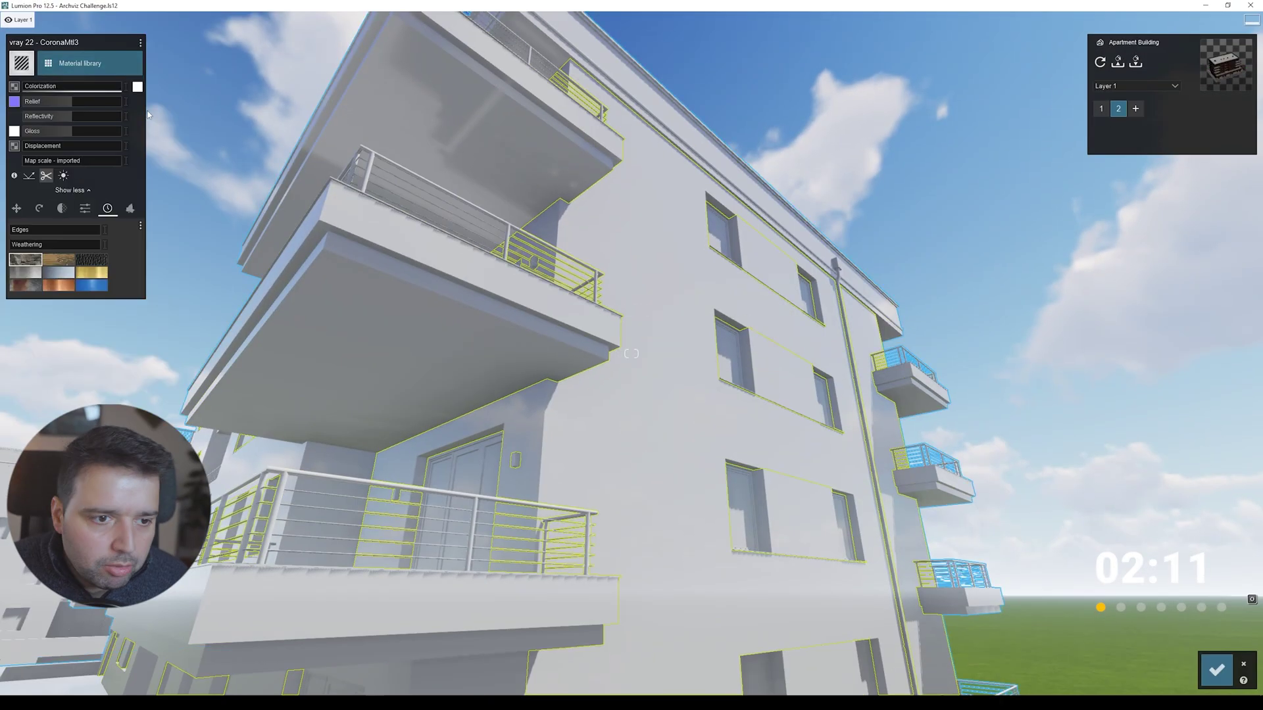
{"action": "left_click", "coordinate": [78, 66]}
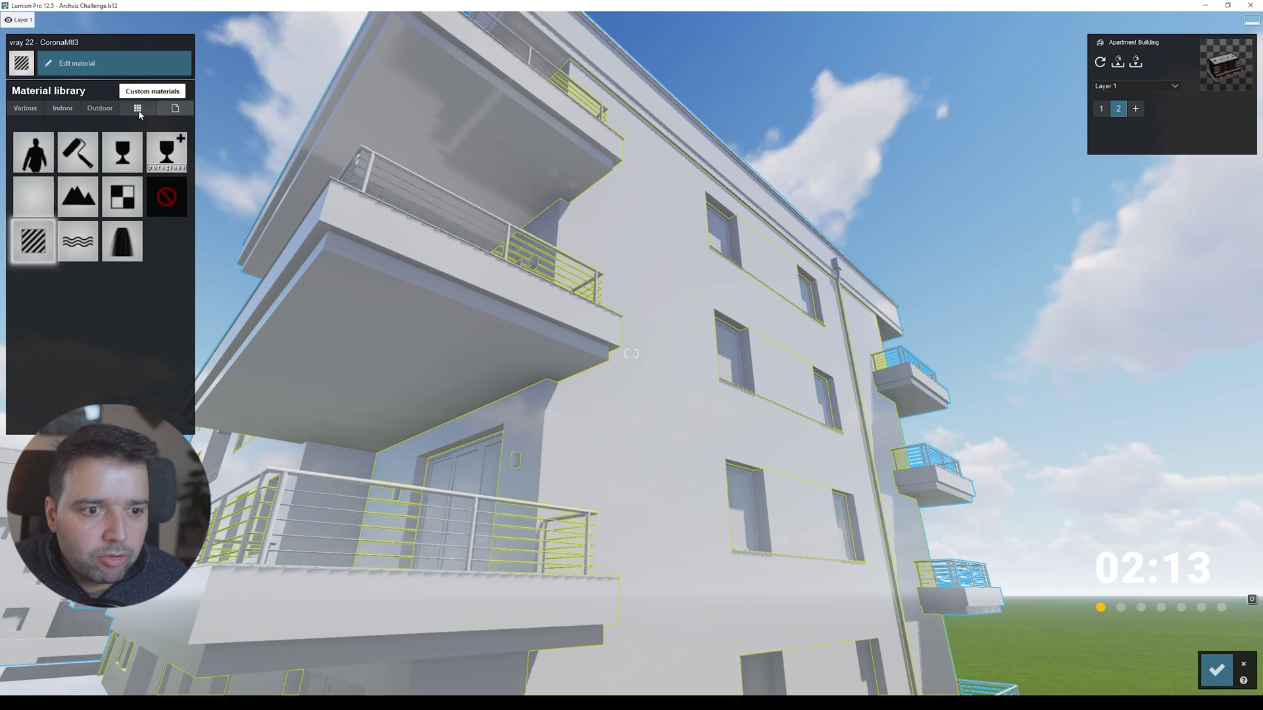
{"action": "left_click", "coordinate": [138, 110]}
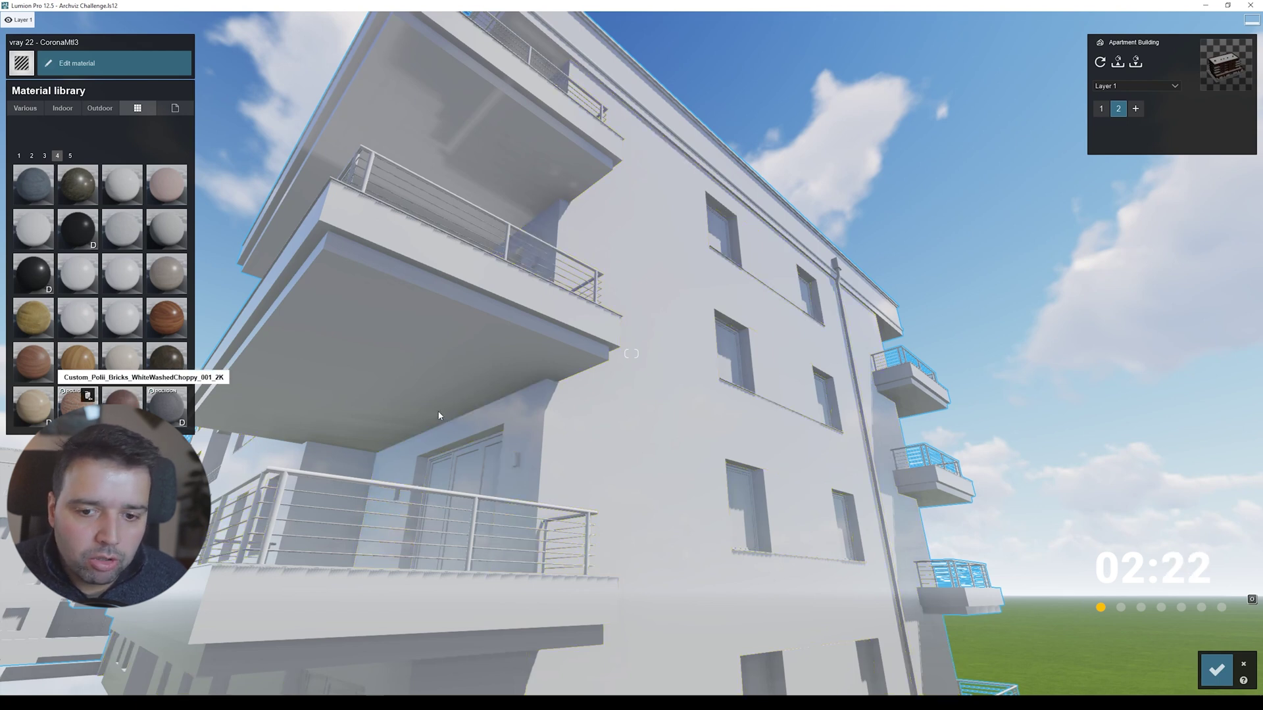
{"action": "left_click_drag", "start_coordinate": [440, 416], "coordinate": [438, 412]}
{"action": "right_click_drag", "start_coordinate": [438, 412], "coordinate": [382, 388]}
Step: Try the outdoor metal material Polii Steel Rusted 002 2K on the roof band and facade panels
{"action": "left_click", "coordinate": [382, 395]}
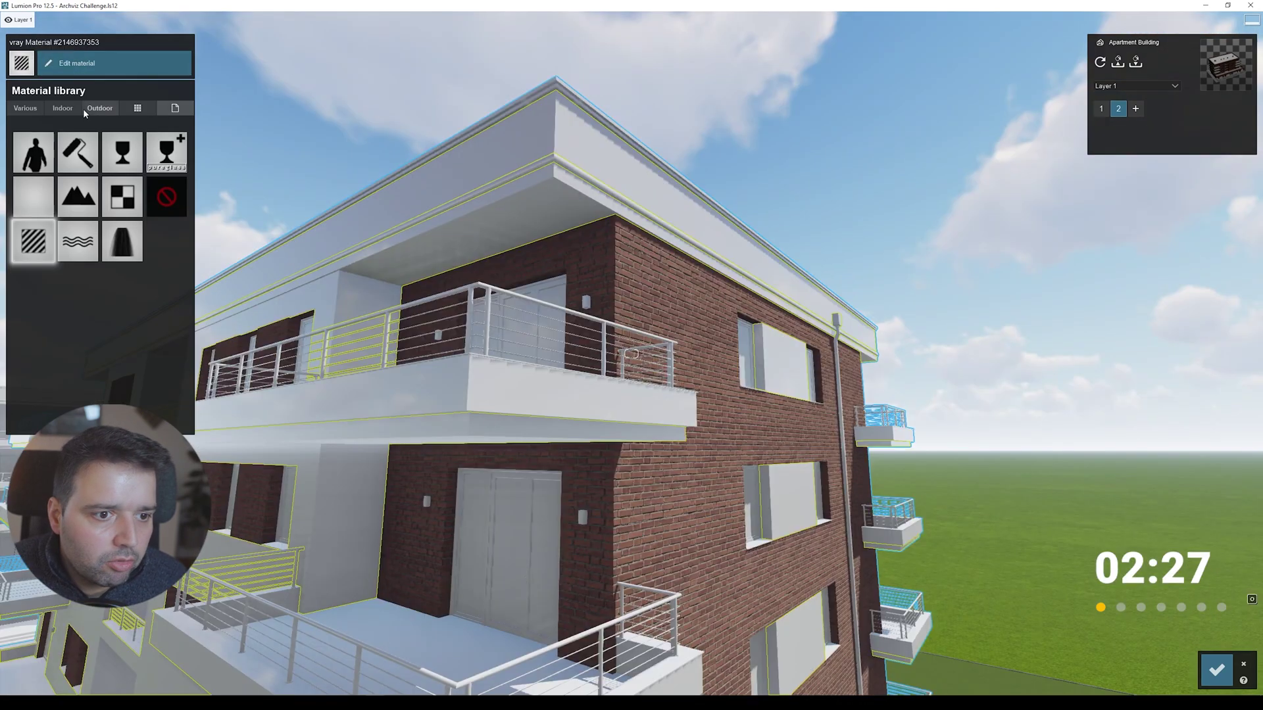
{"action": "left_click", "coordinate": [84, 109]}
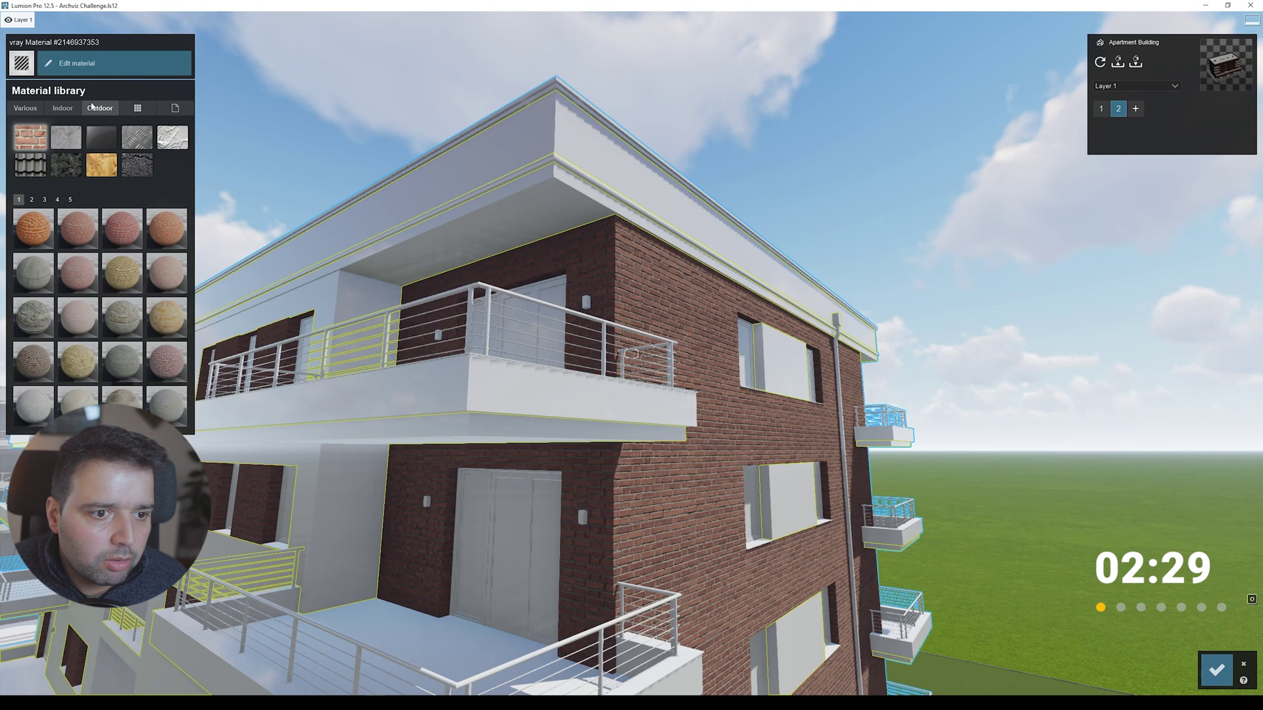
{"action": "left_click", "coordinate": [137, 137]}
{"action": "left_click", "coordinate": [180, 236]}
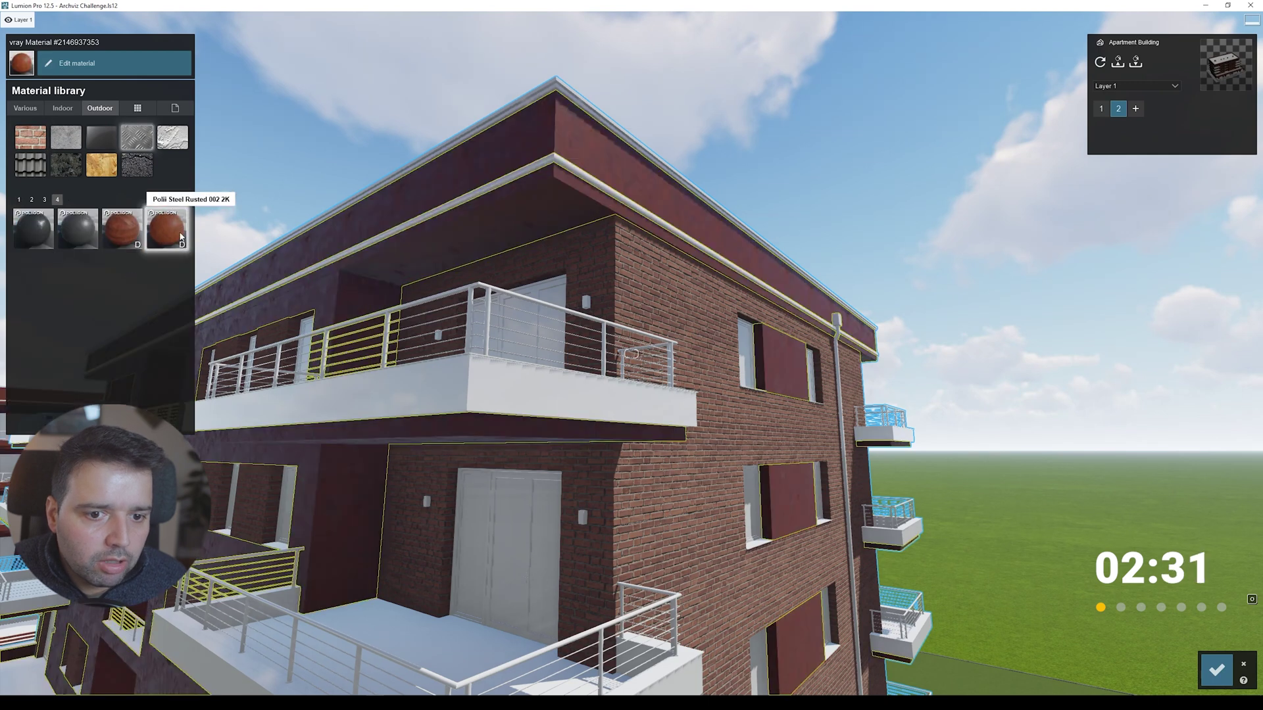
{"action": "key", "text": "w"}
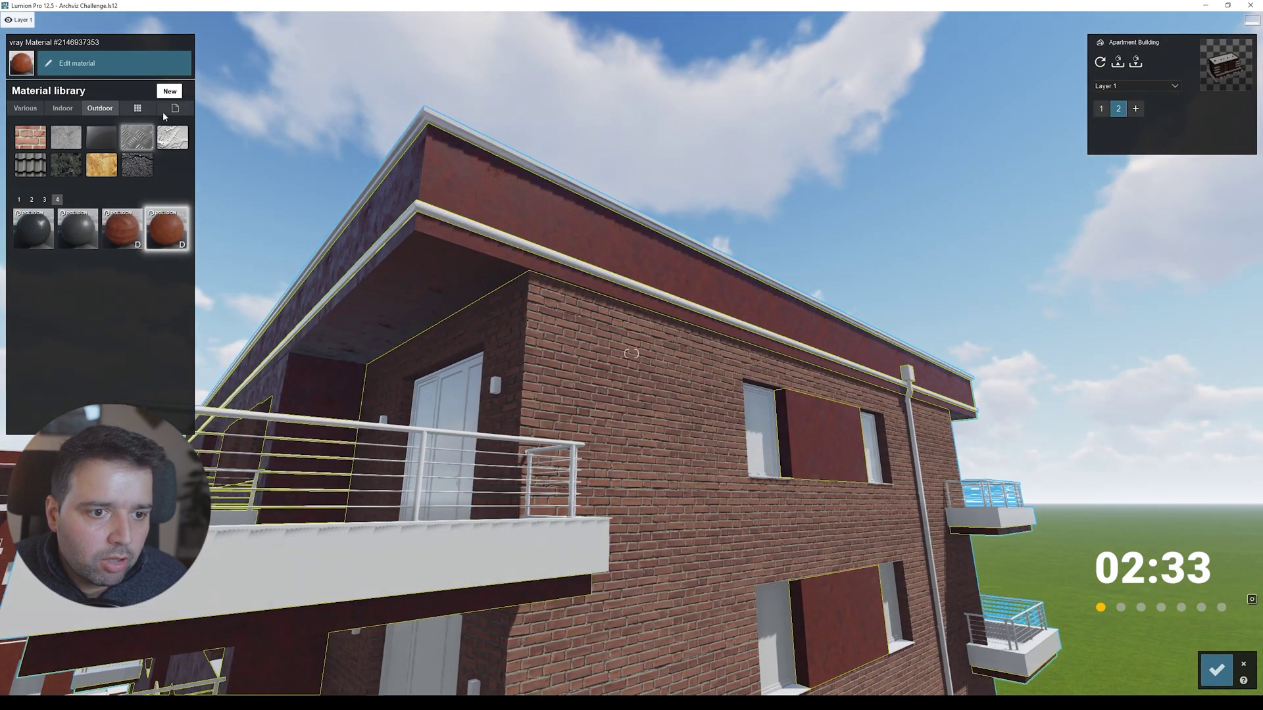
Step: Replace the roof band and facade panel material with the custom Steel Rusted material
{"action": "left_click", "coordinate": [146, 112]}
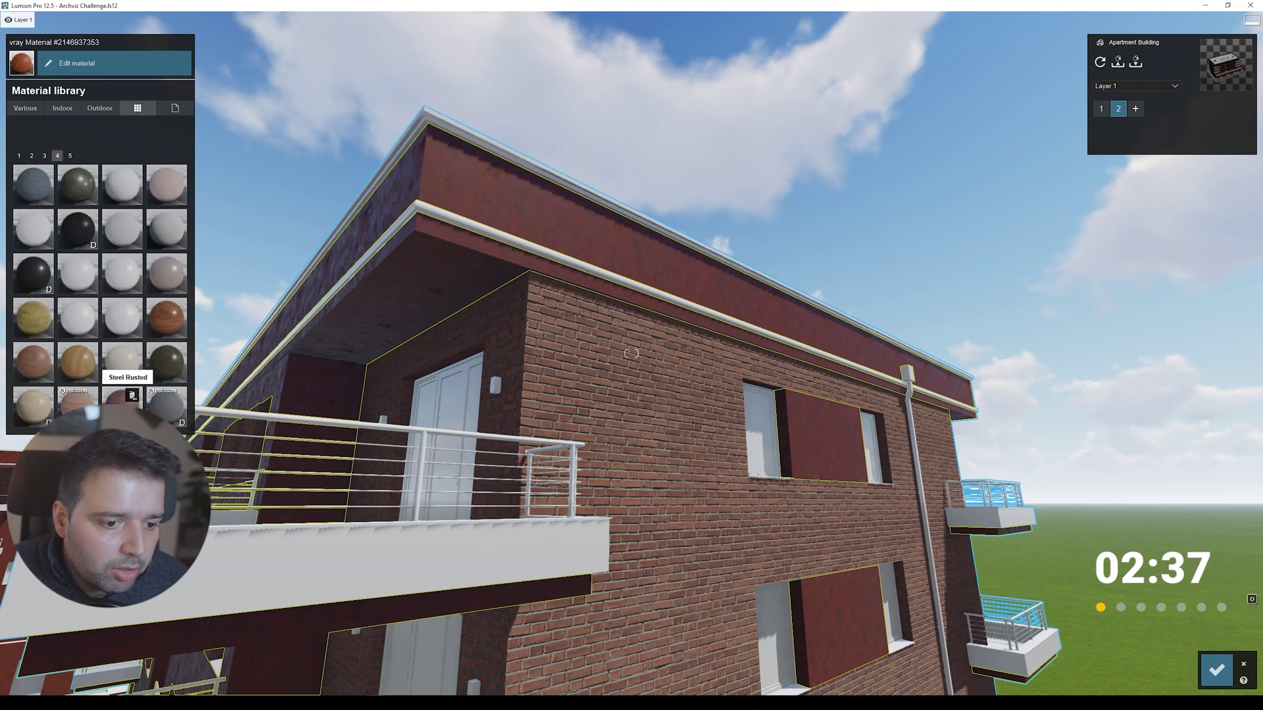
{"action": "key", "text": "s"}
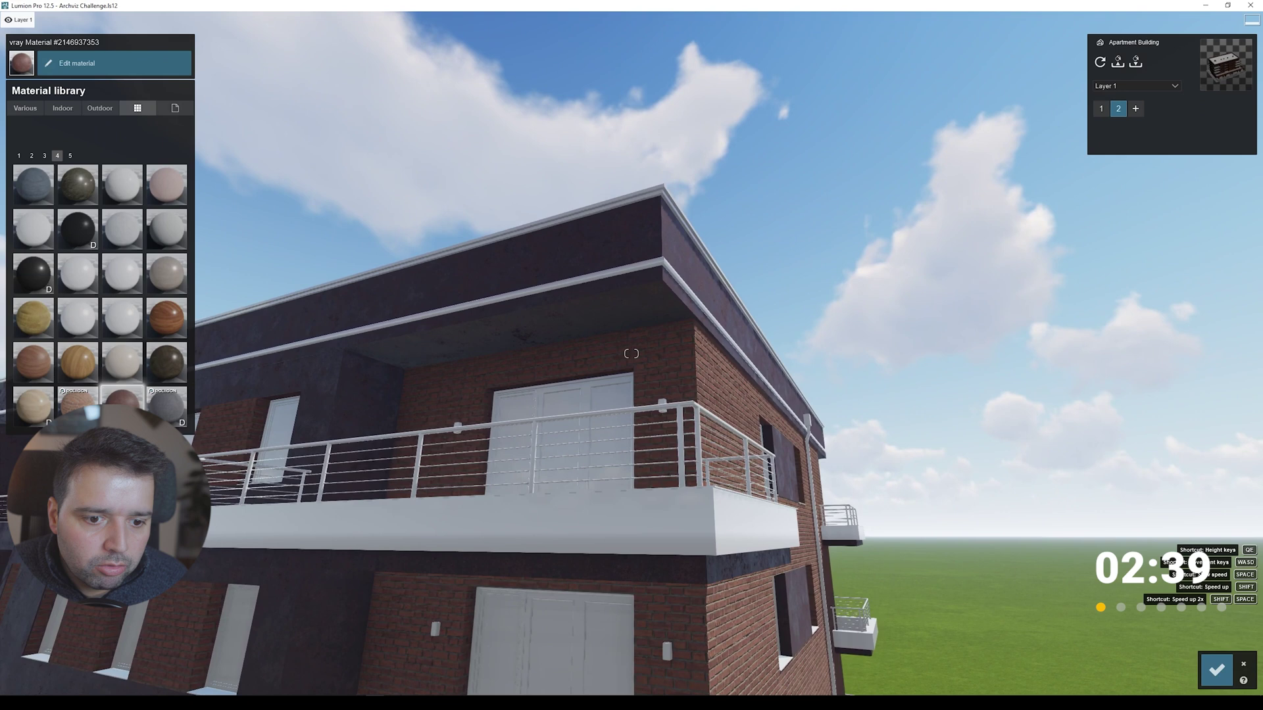
Step: Assign the custom material Custom_Polii_Steel_Rusted_002_2K to the balcony railings and set its map scale to 0.1
{"action": "key", "text": "w"}
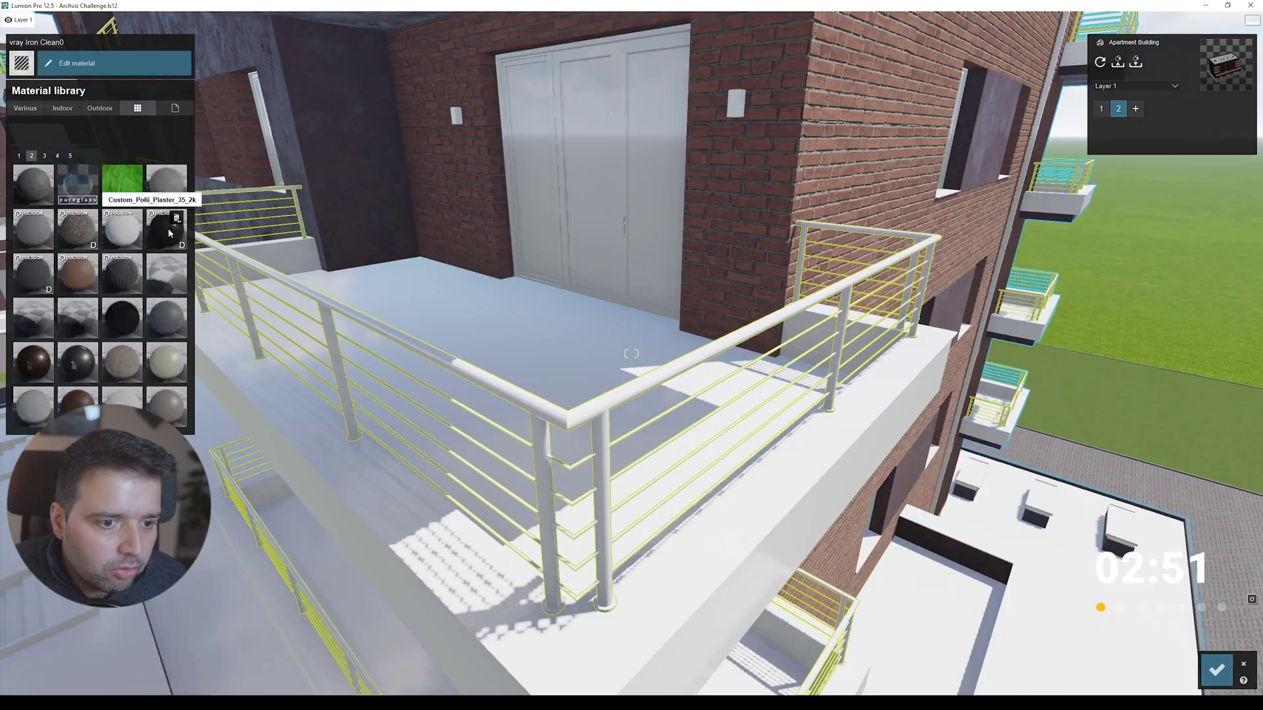
{"action": "left_click", "coordinate": [164, 231]}
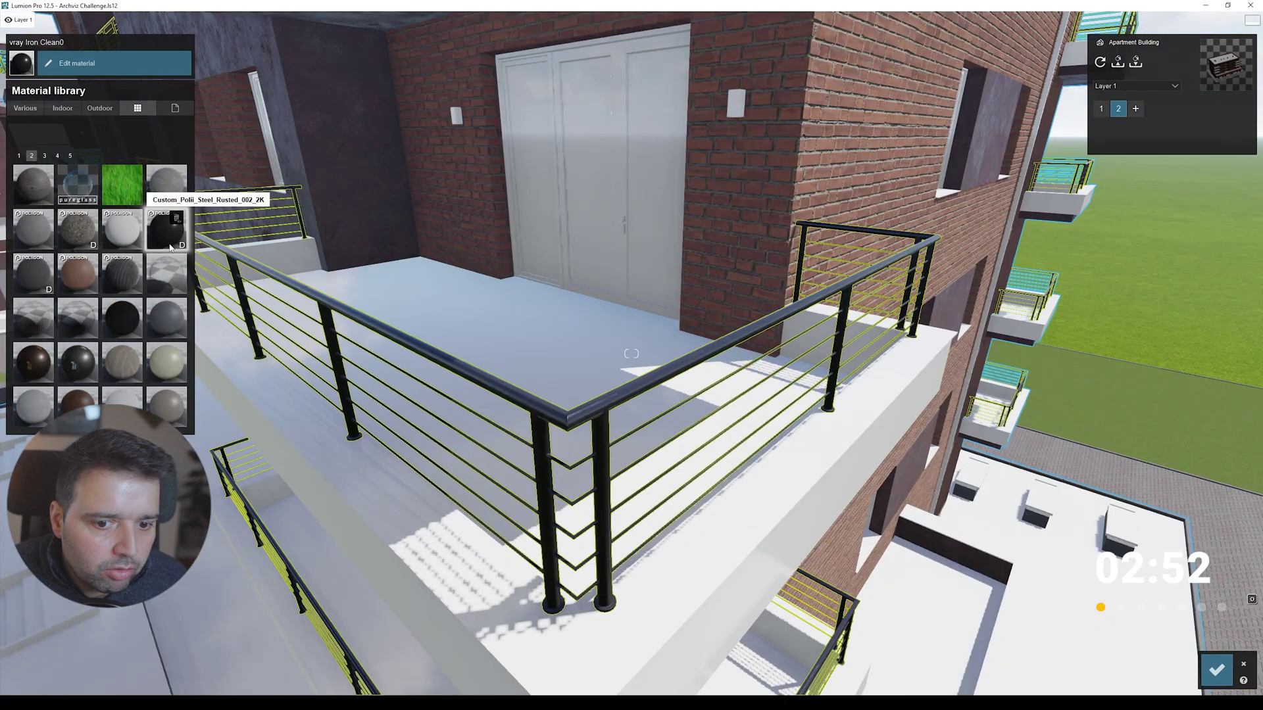
{"action": "key", "text": "w"}
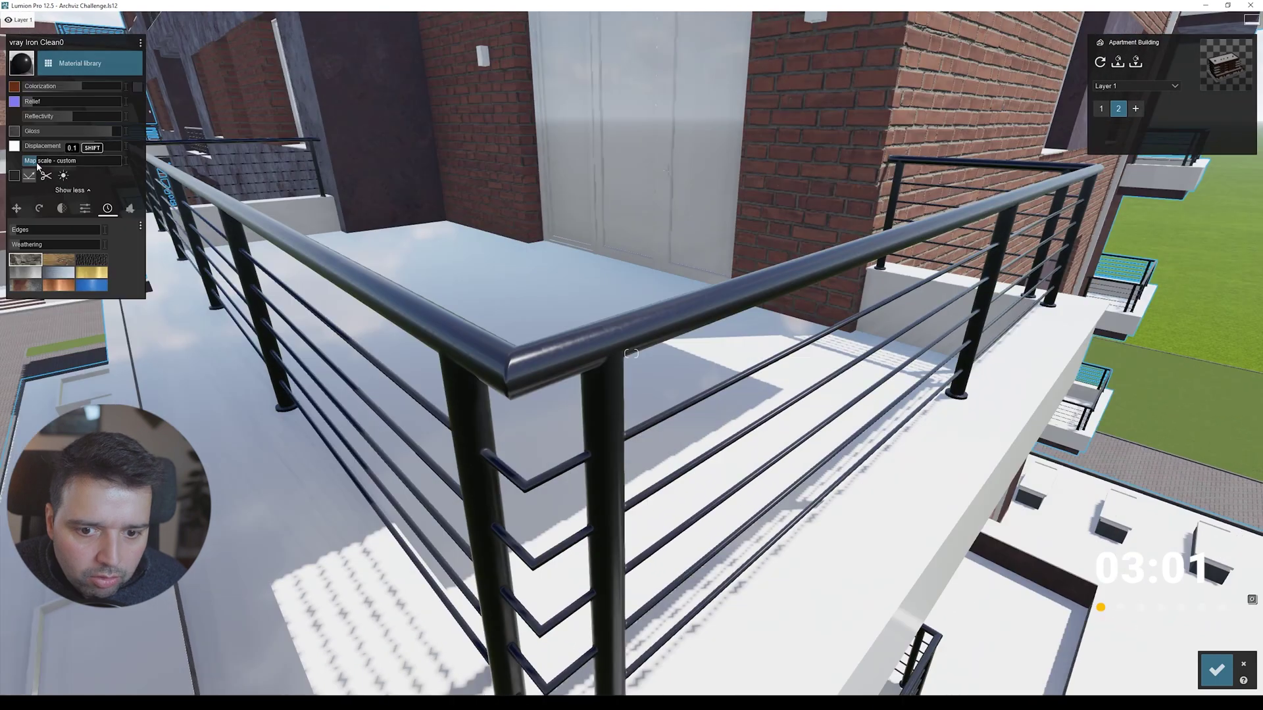
{"action": "key", "text": "w"}
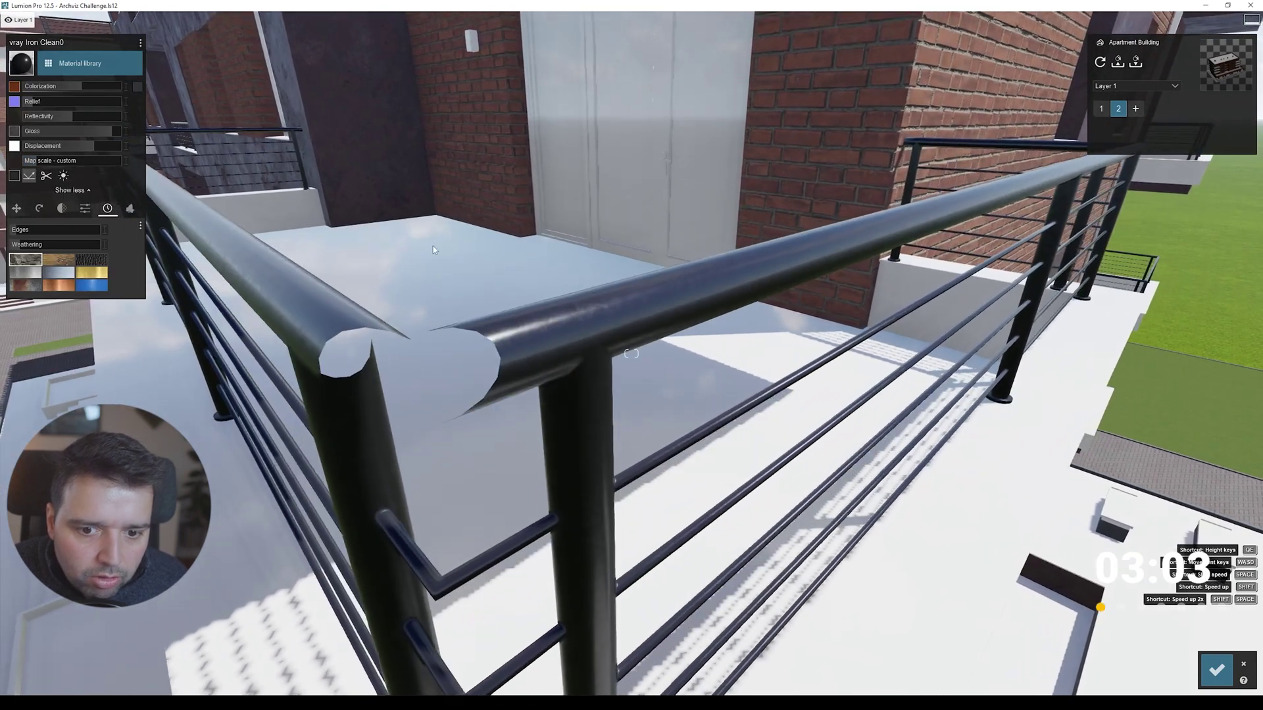
Step: Reuse the railing's dark metal material on the balcony door frames and balcony edges
{"action": "key", "text": "s"}
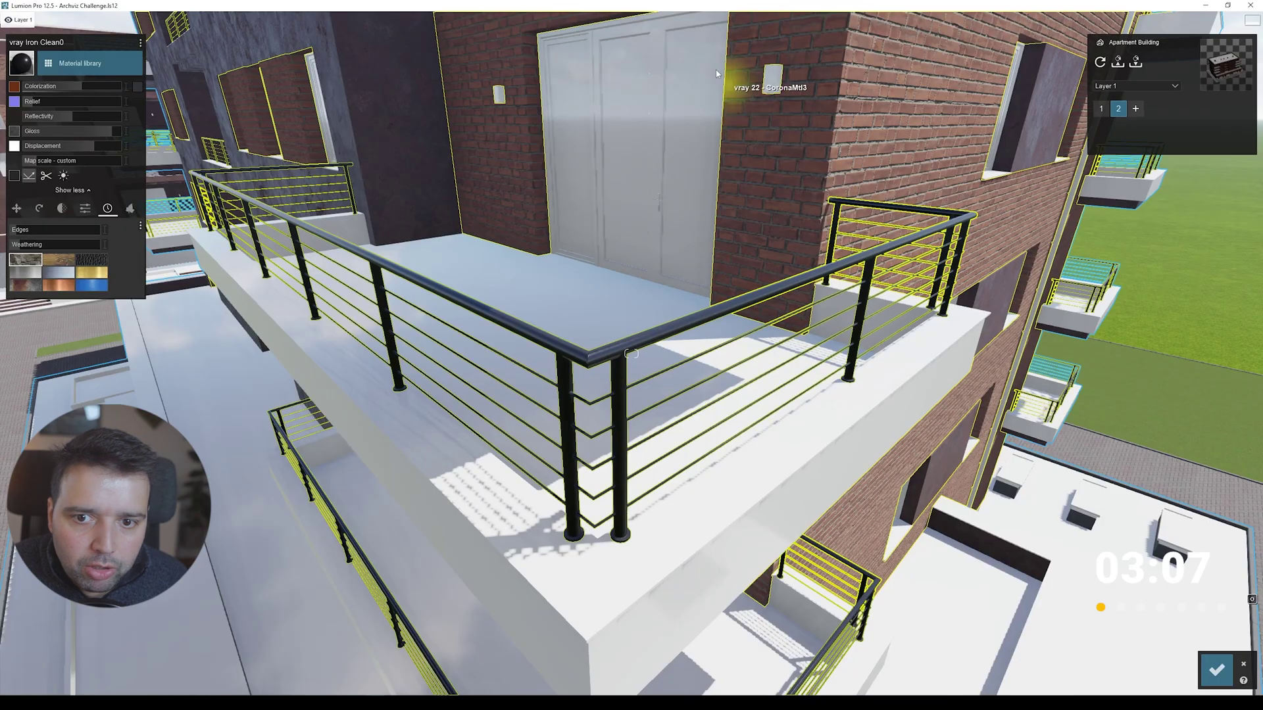
{"action": "left_click", "coordinate": [165, 86]}
{"action": "left_click", "coordinate": [140, 42]}
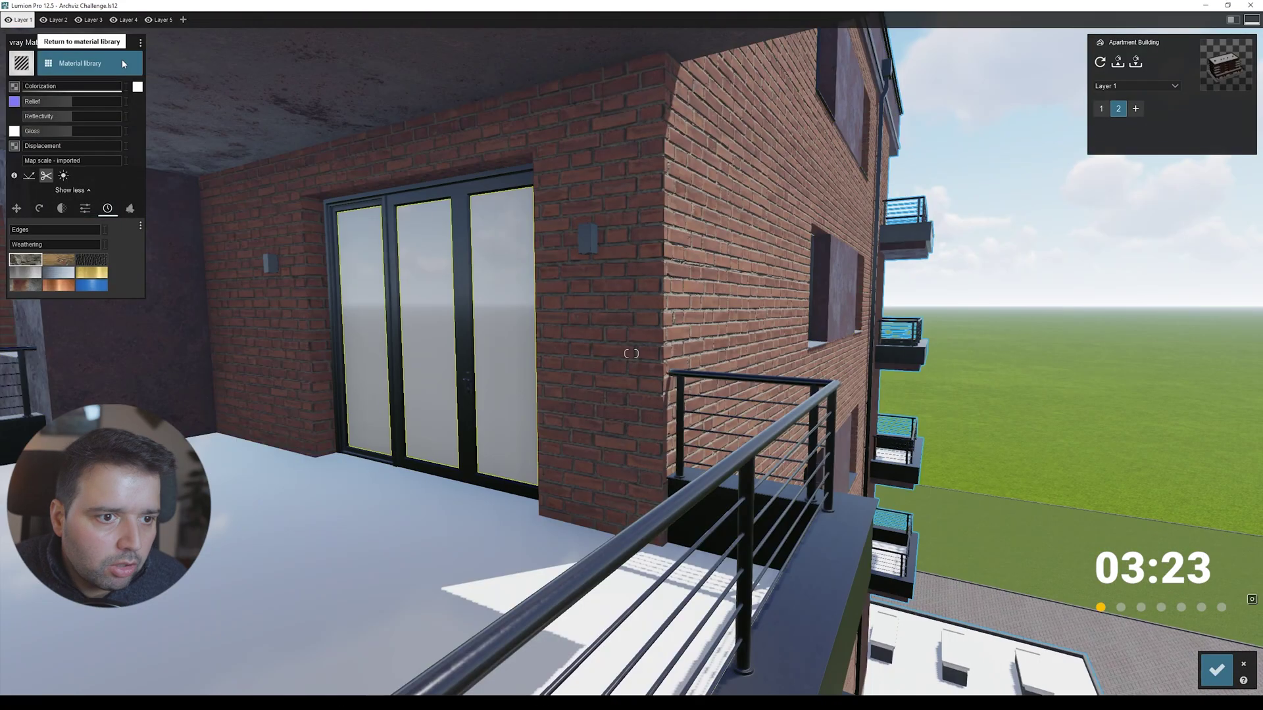
Step: Assign the outdoor glass material Glass Panels 001 to the balcony door panes
{"action": "left_click", "coordinate": [122, 63]}
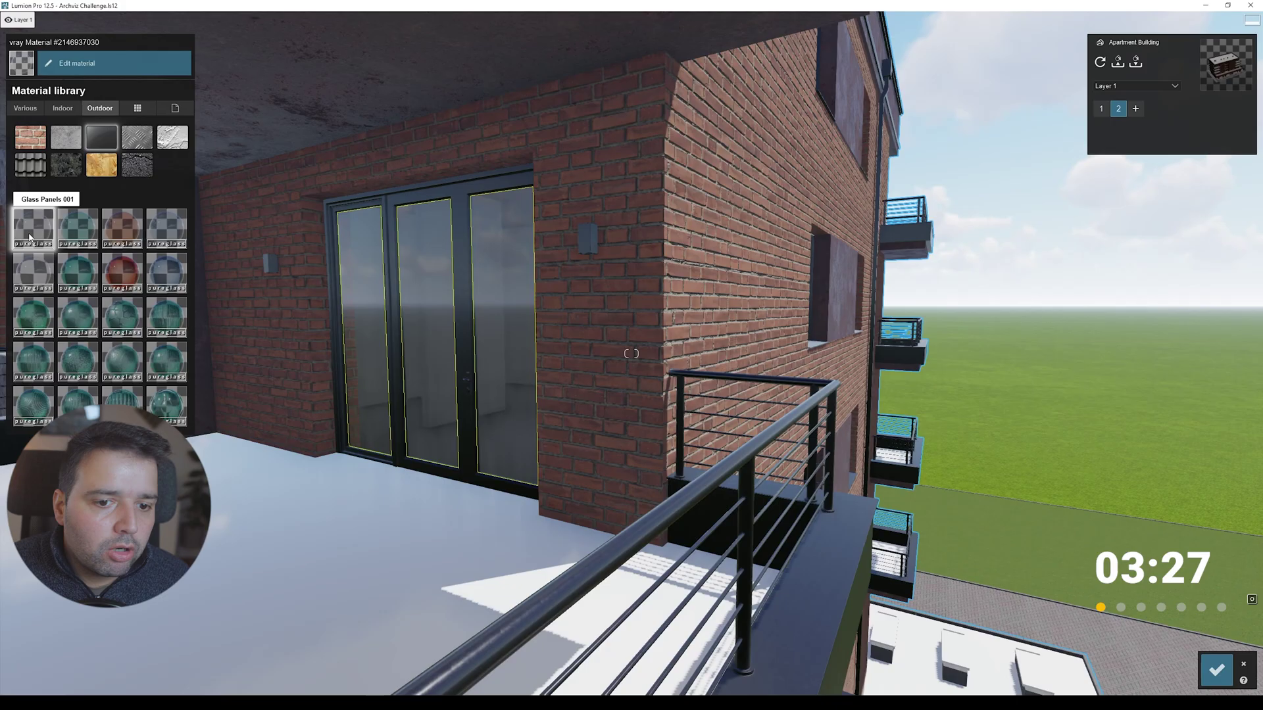
{"action": "left_click", "coordinate": [68, 181]}
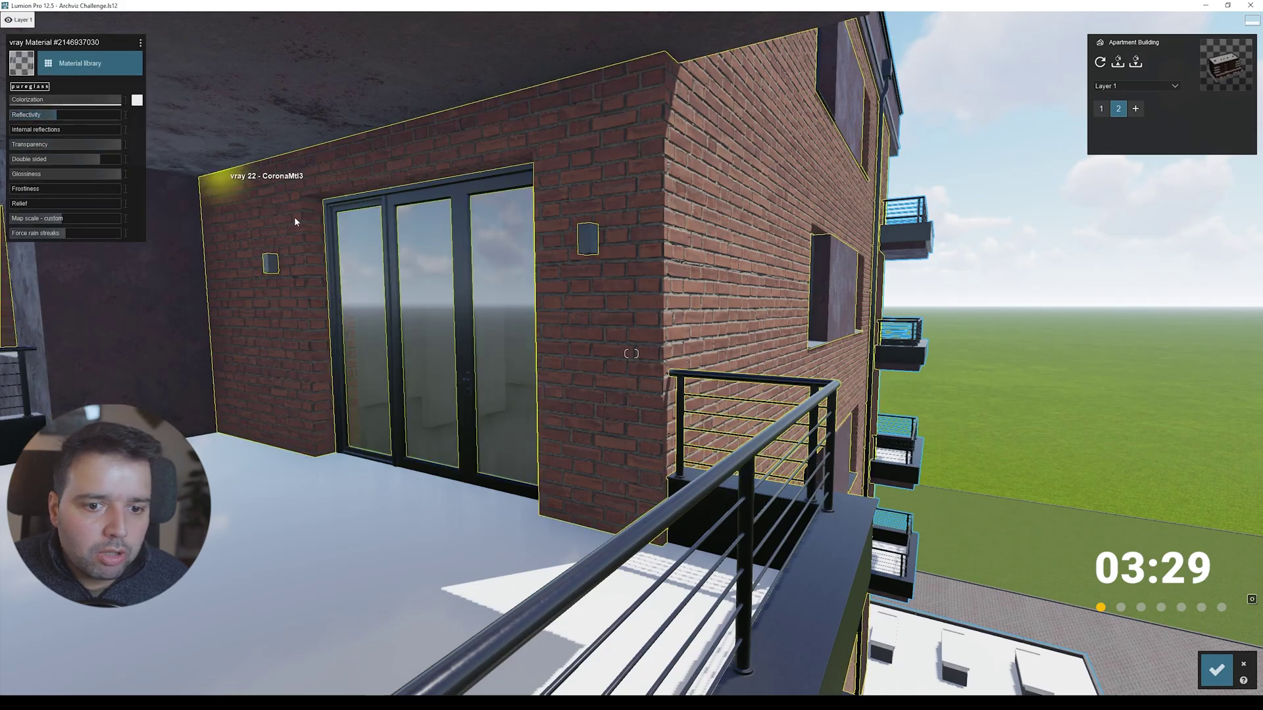
Step: Assign the outdoor stone material Polii CityStreet Sidewalk 001 2k to the Tiles Dark terrace and step surfaces and adjust its X offset
{"action": "key", "text": "s"}
{"action": "key", "text": "e"}
{"action": "key", "text": "w"}
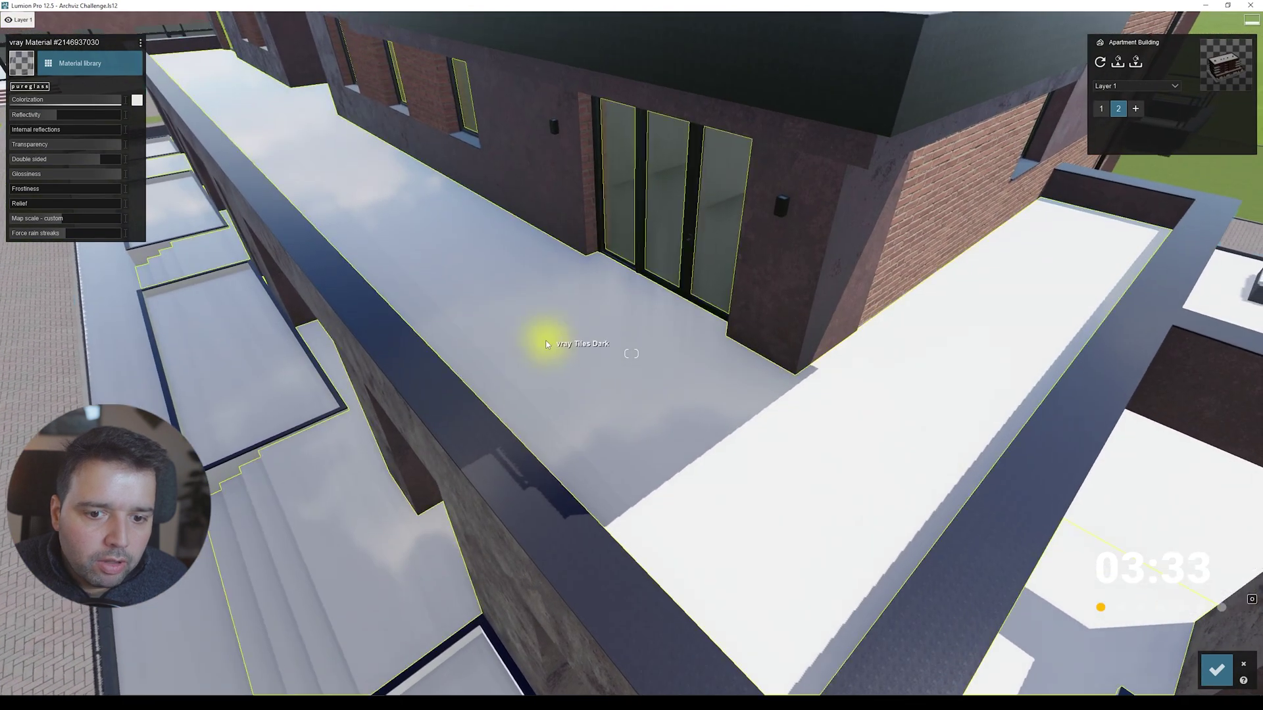
{"action": "left_click", "coordinate": [325, 211]}
{"action": "left_click", "coordinate": [86, 66]}
{"action": "left_click", "coordinate": [100, 107]}
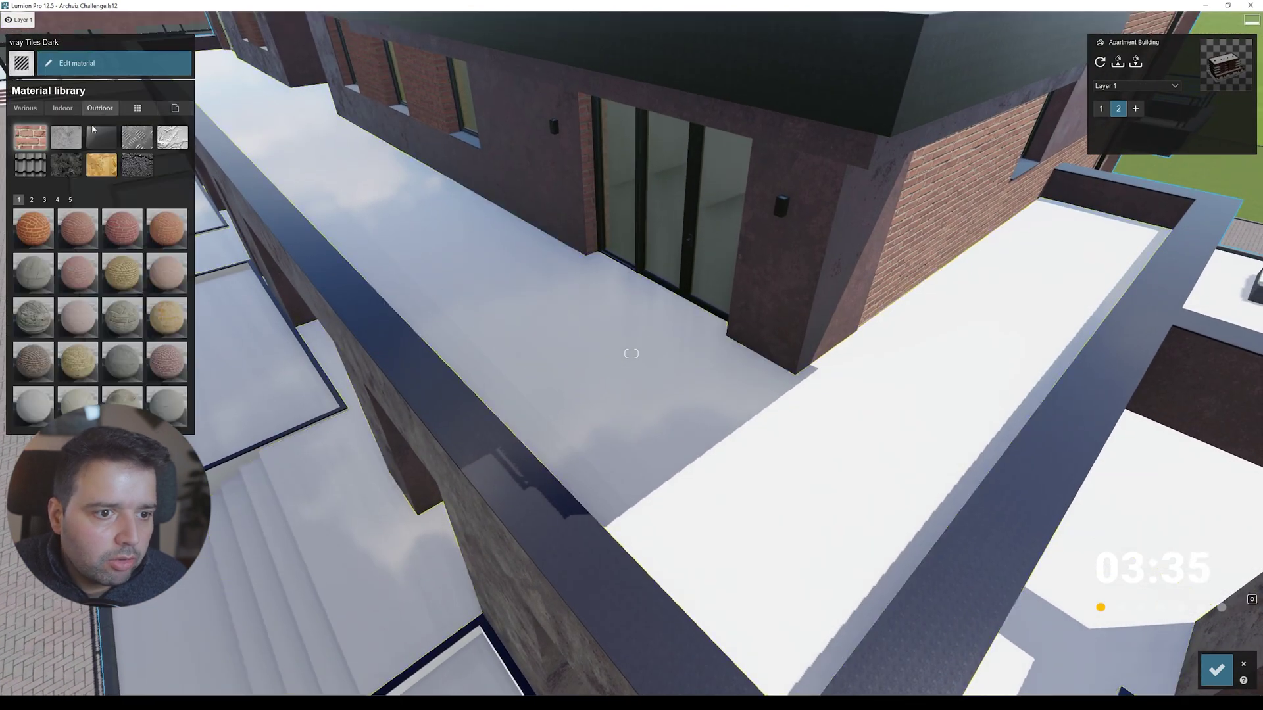
{"action": "left_click", "coordinate": [66, 164]}
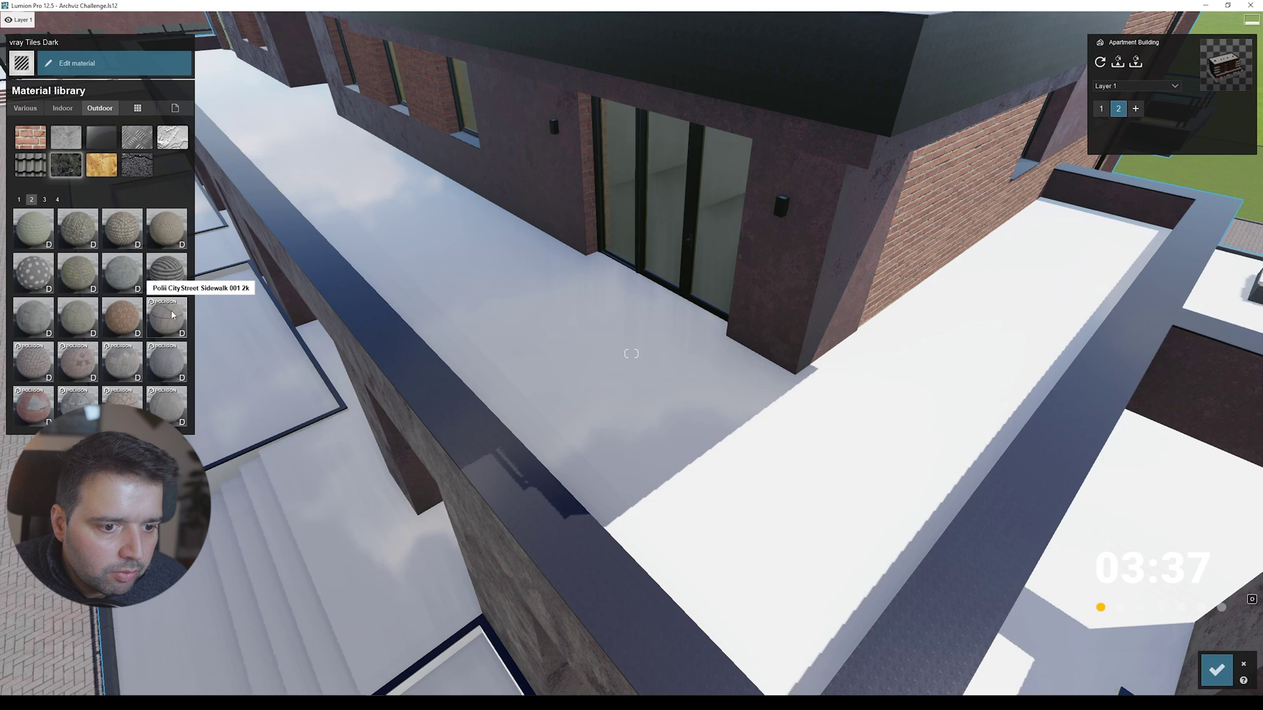
{"action": "left_click", "coordinate": [173, 315]}
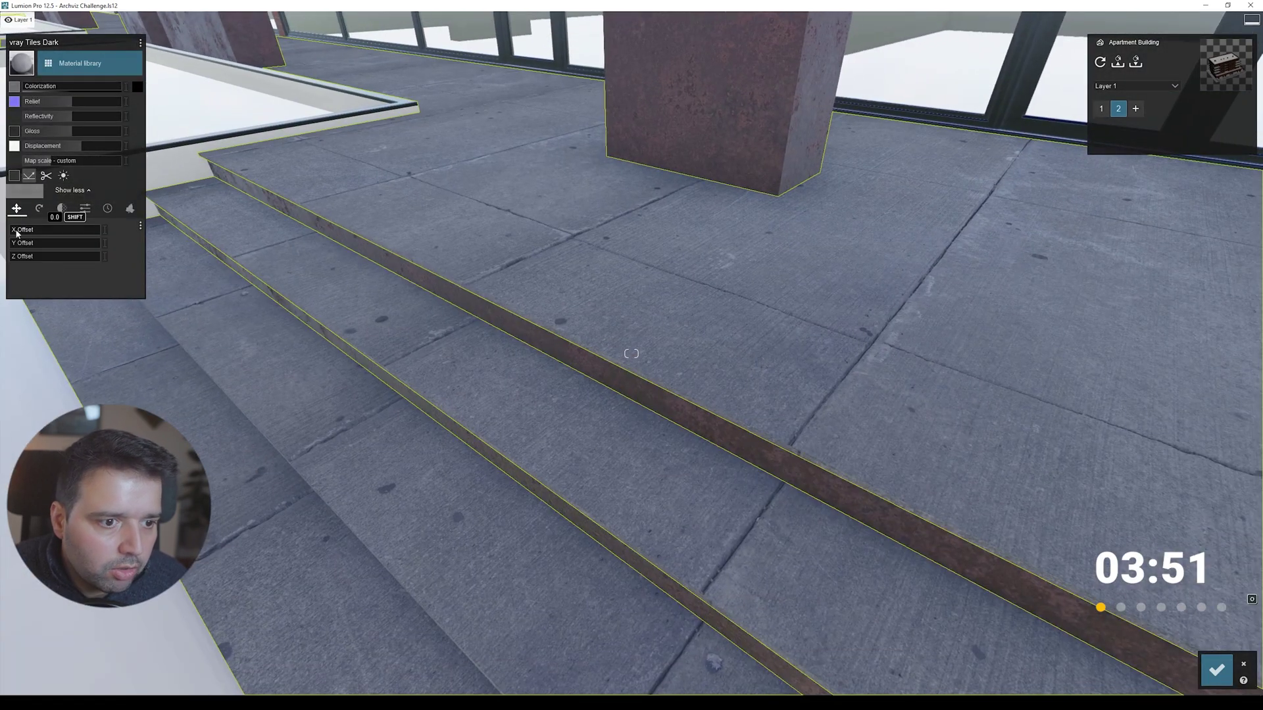
{"action": "left_click_drag", "start_coordinate": [17, 233], "coordinate": [302, 225]}
{"action": "mouse_move", "coordinate": [301, 225]}
{"action": "right_mouse_down"}
{"action": "mouse_move", "coordinate": [310, 204]}
{"action": "mouse_move", "coordinate": [289, 217]}
{"action": "right_mouse_up"}
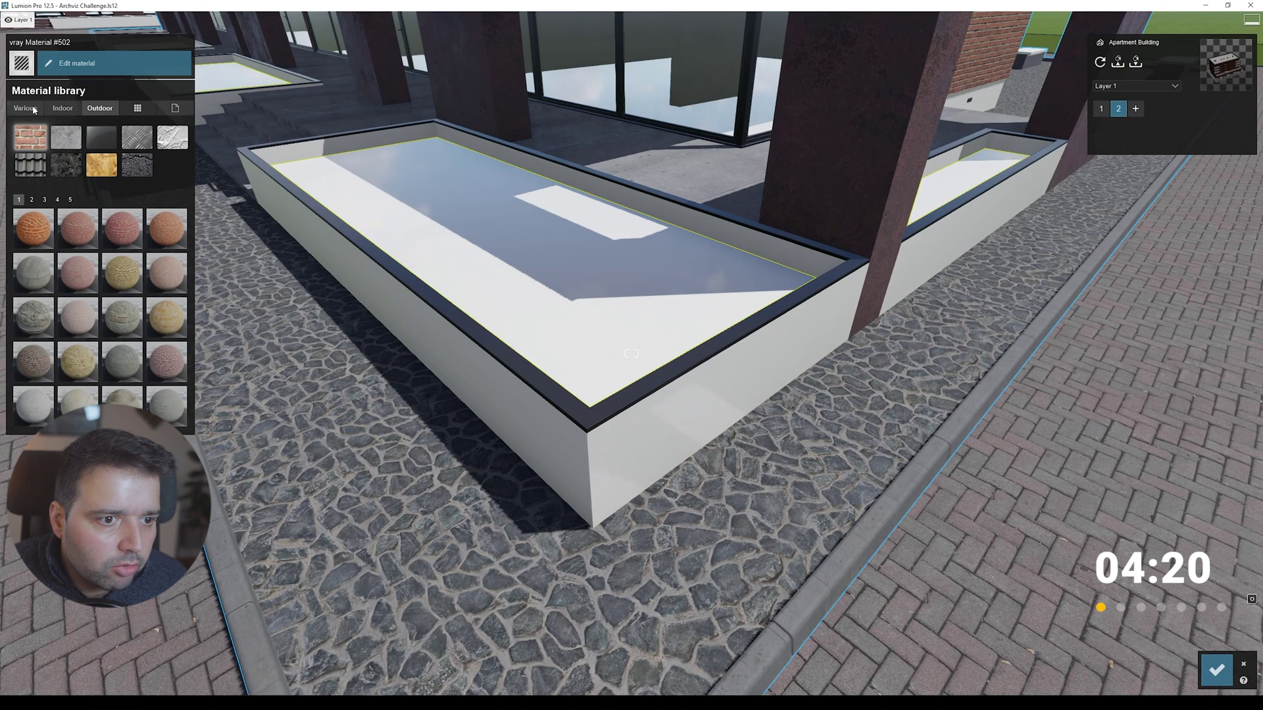
Step: Assign a dark ground gravel material from the Various library to the fill surface inside the planters
{"action": "left_click", "coordinate": [33, 107]}
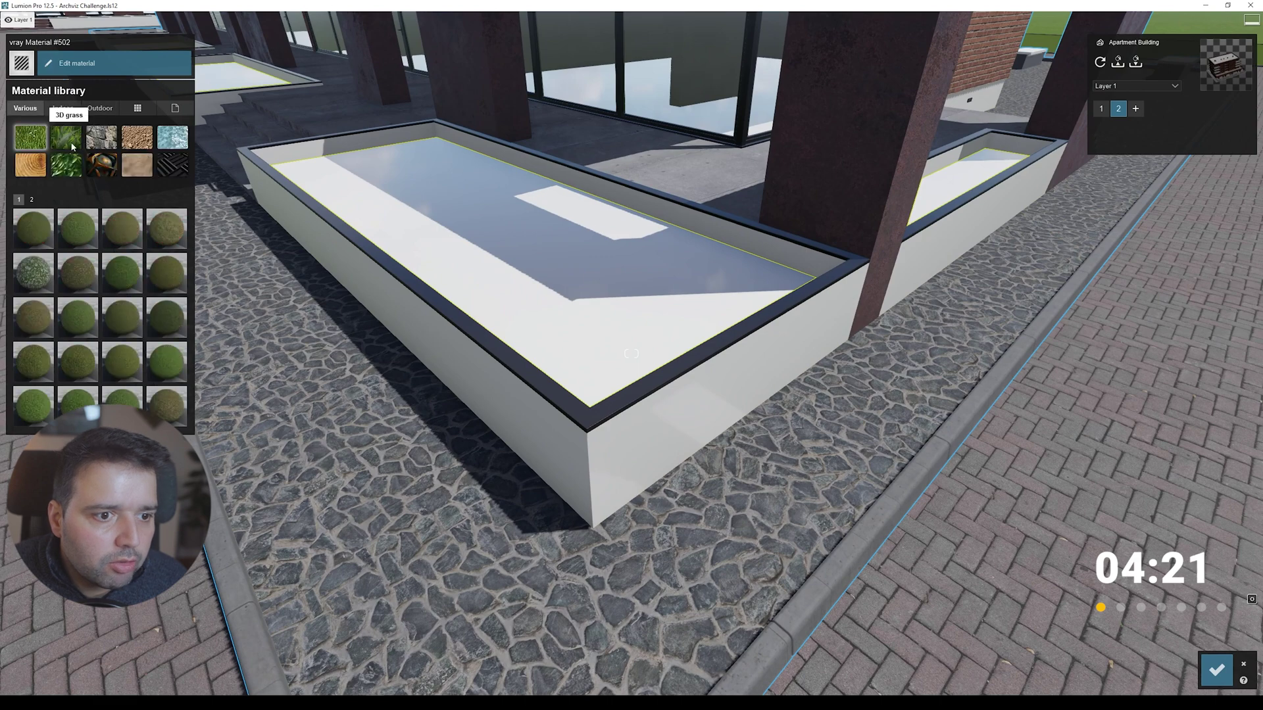
{"action": "scroll", "coordinate": [158, 263], "scroll_direction": "down", "scroll_amount": 1}
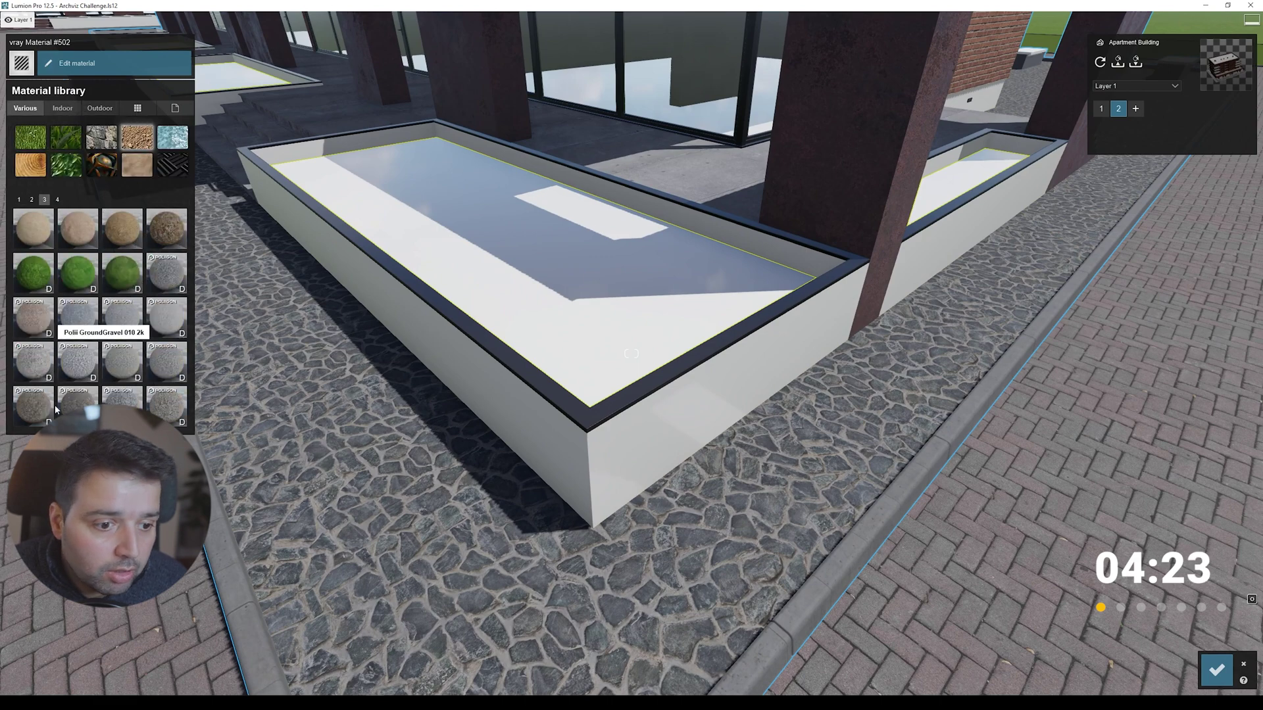
{"action": "left_click", "coordinate": [55, 409]}
Step: Try the outdoor concrete material Polii Concrete Plates 02 VAR1 2K on the planter walls
{"action": "key", "text": "w"}
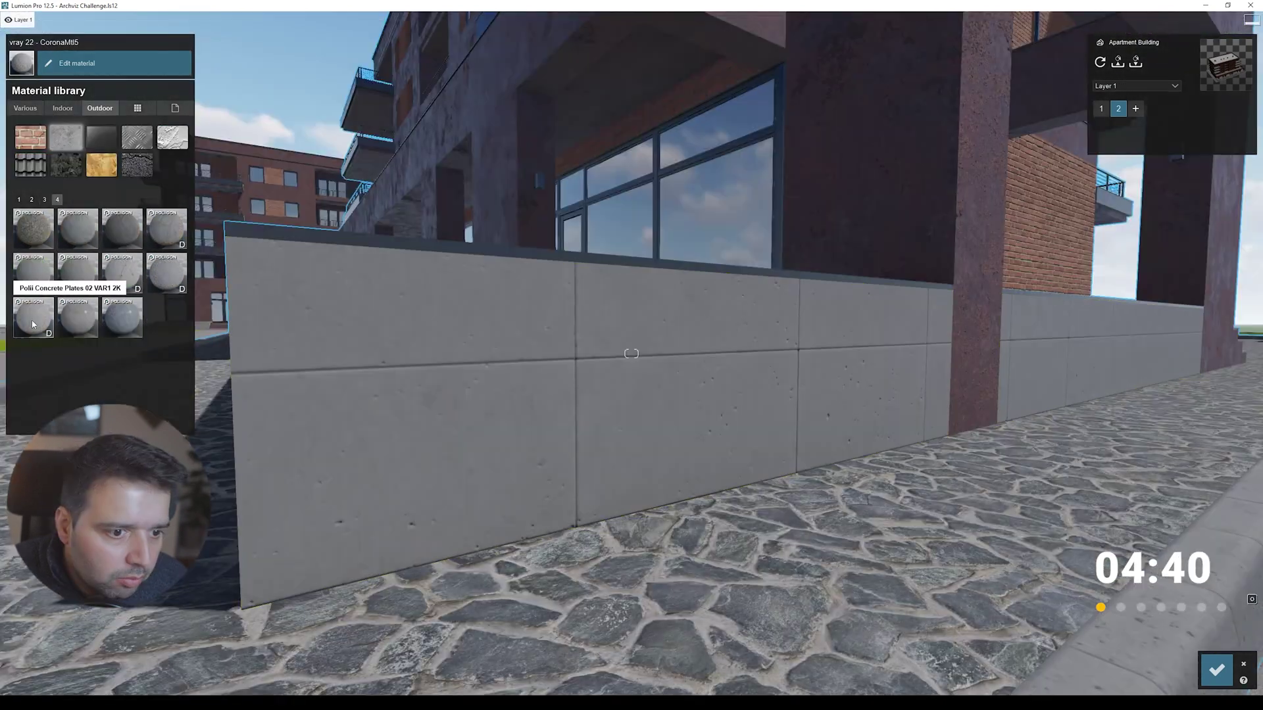
{"action": "left_click", "coordinate": [32, 324]}
{"action": "key", "text": "s"}
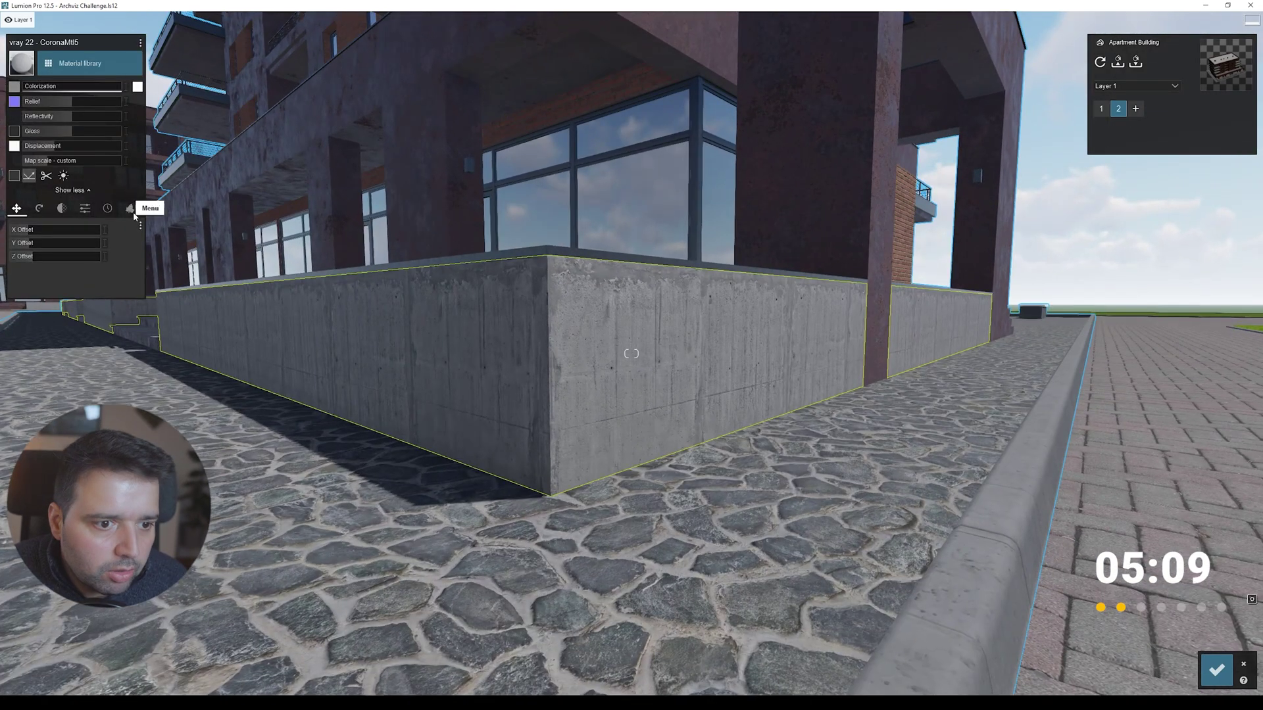
{"action": "key", "text": "s"}
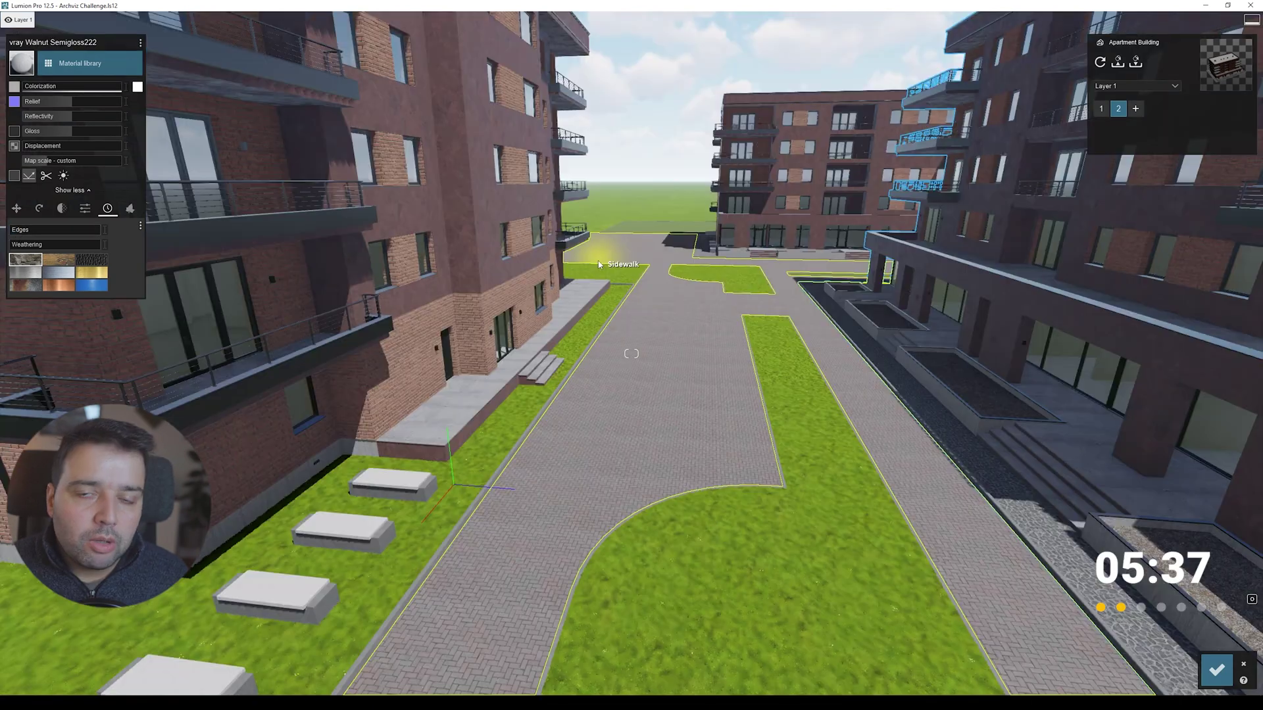
{"action": "key", "text": "s"}
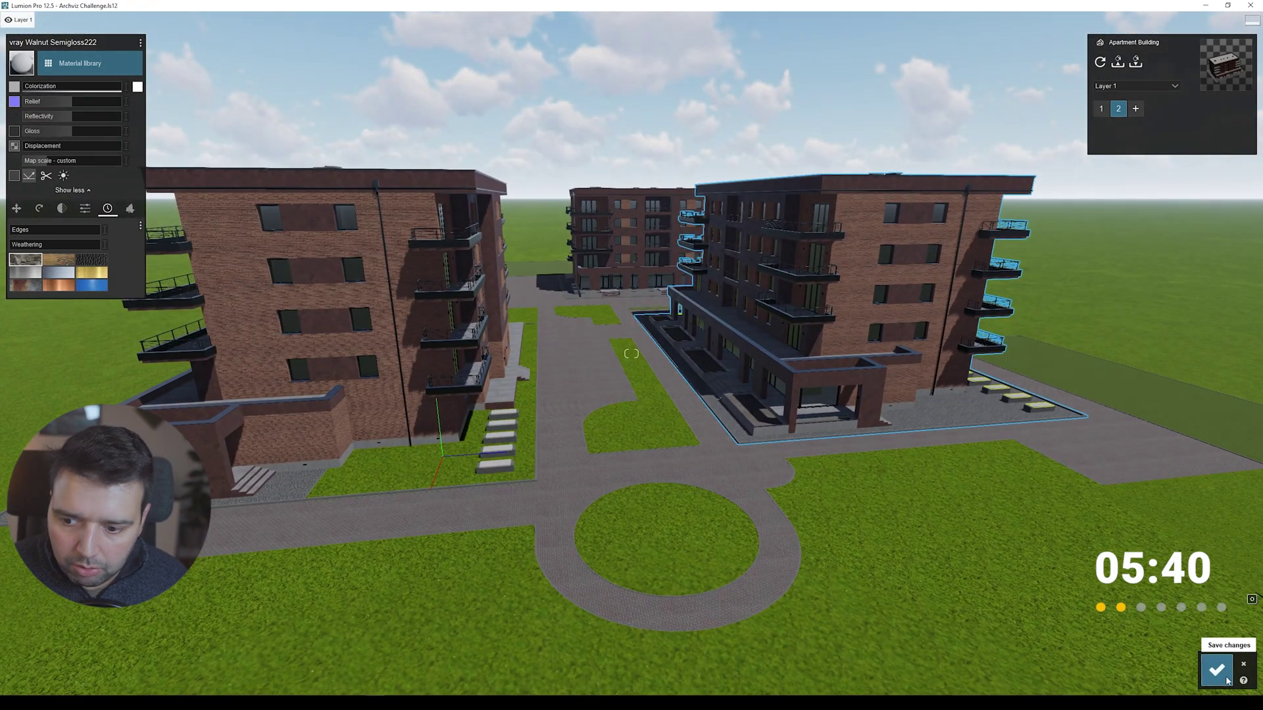
Step: Save the material changes and rotate the Sylvestris Backdrop so its tree wall runs across the driveway
{"action": "left_click", "coordinate": [1217, 670]}
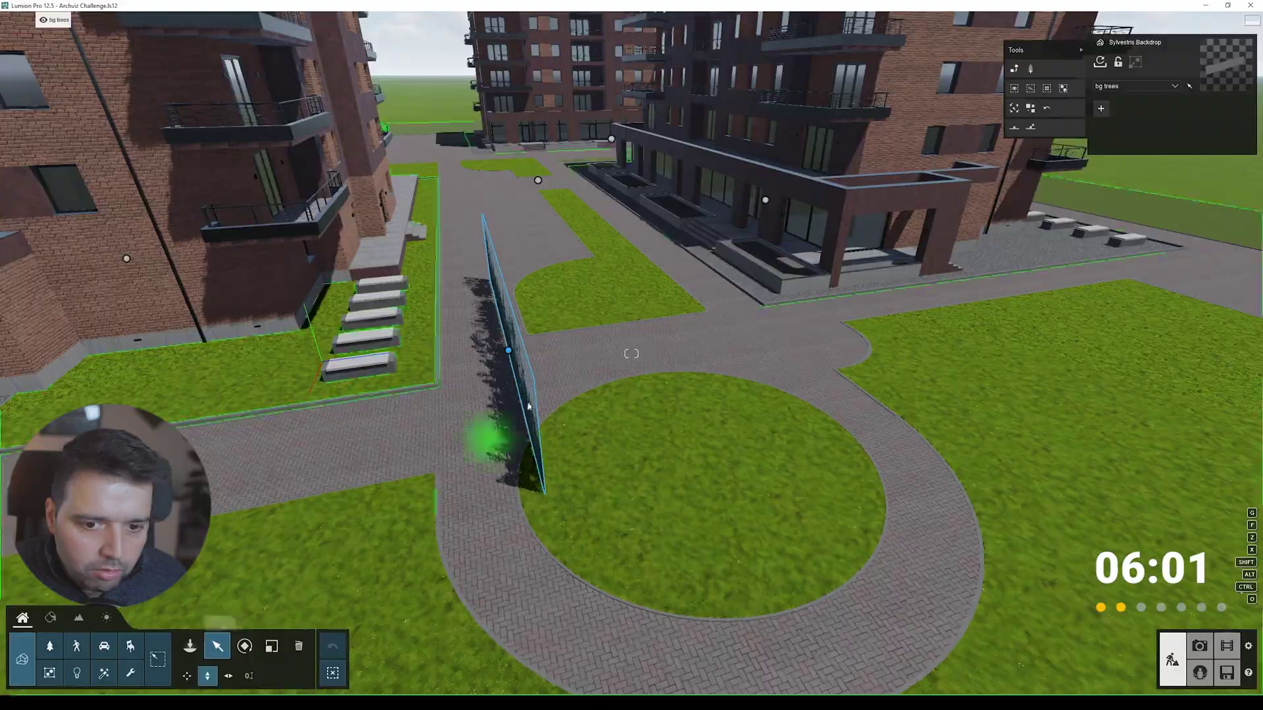
{"action": "key", "text": "r"}
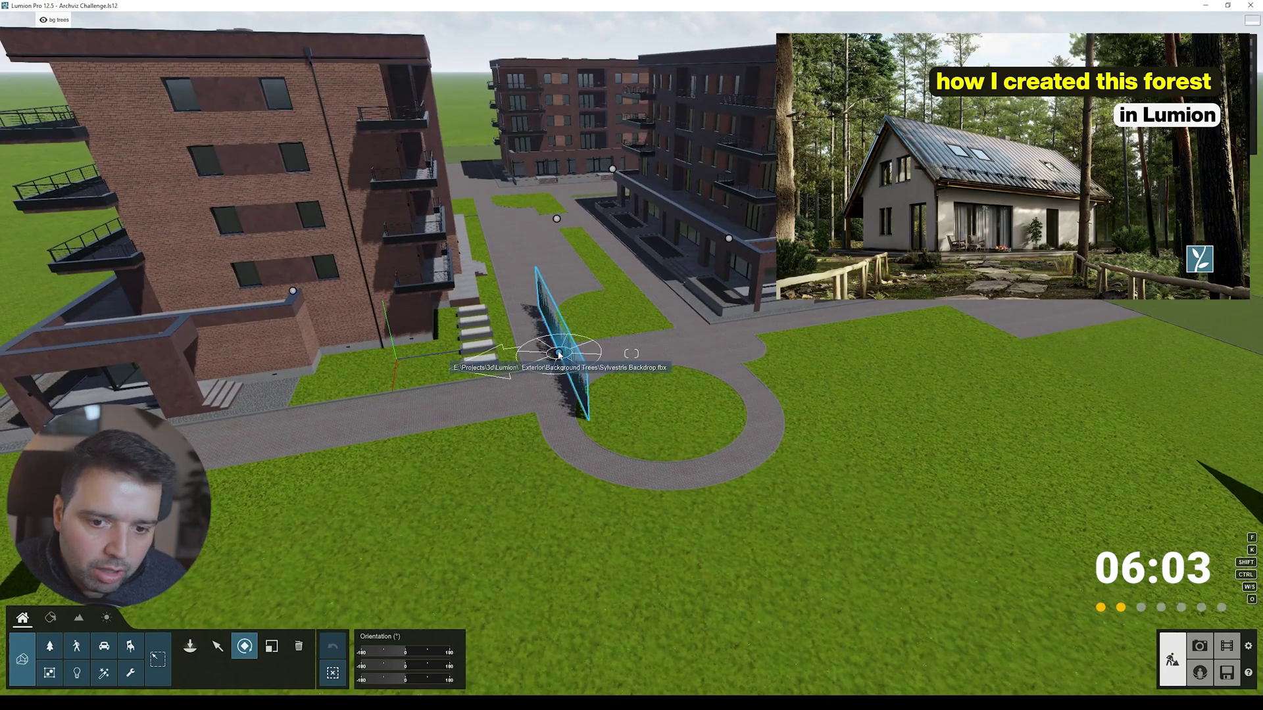
{"action": "left_click_drag", "start_coordinate": [561, 353], "coordinate": [599, 500]}
{"action": "scroll", "coordinate": [593, 500], "scroll_direction": "down", "scroll_amount": 5}
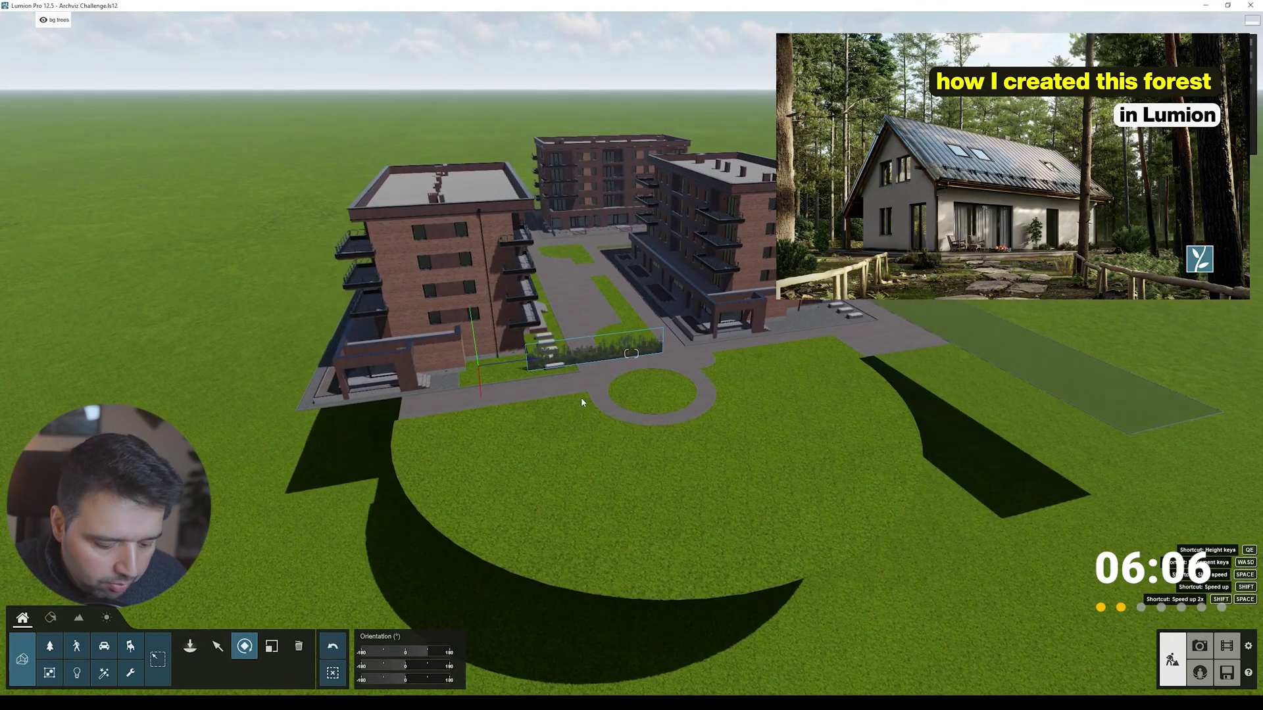
Step: Move the Sylvestris Backdrop behind the rear building, enlarge it, and adjust its height relative to the ground
{"action": "left_click_drag", "start_coordinate": [613, 353], "coordinate": [780, 278]}
{"action": "key", "text": "l"}
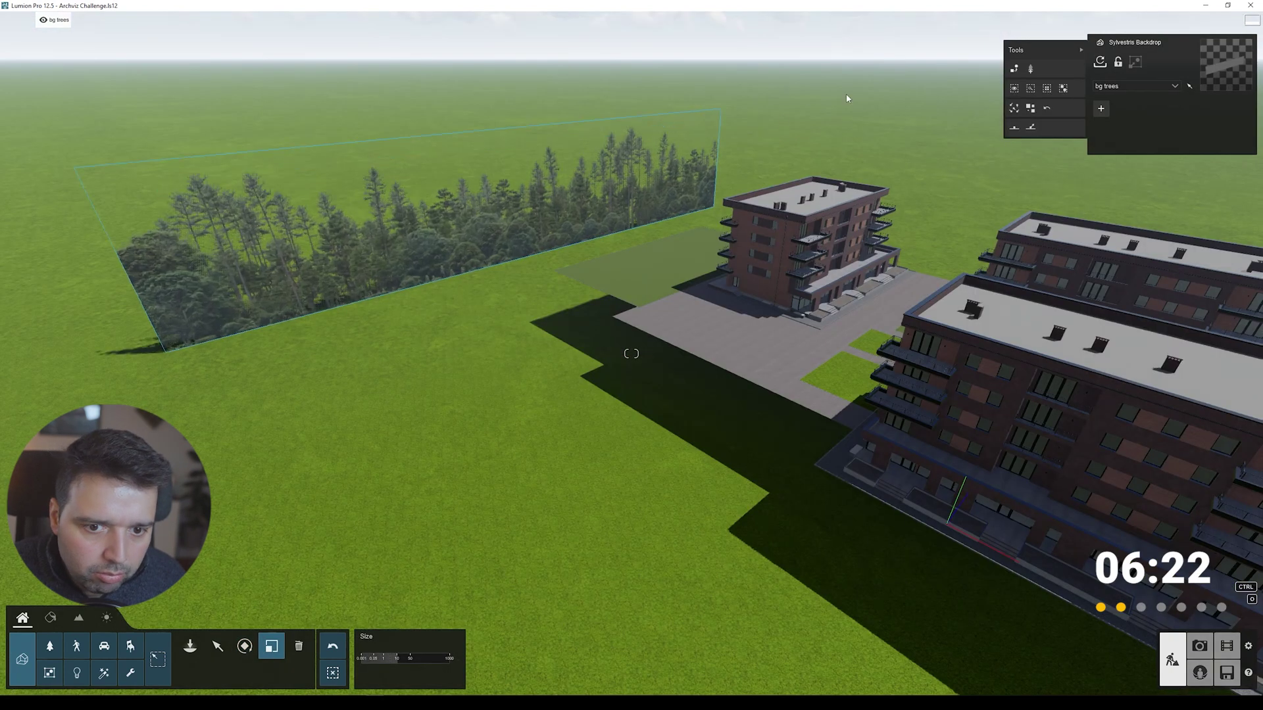
{"action": "key", "text": "m"}
{"action": "left_click_drag", "start_coordinate": [529, 255], "coordinate": [503, 4]}
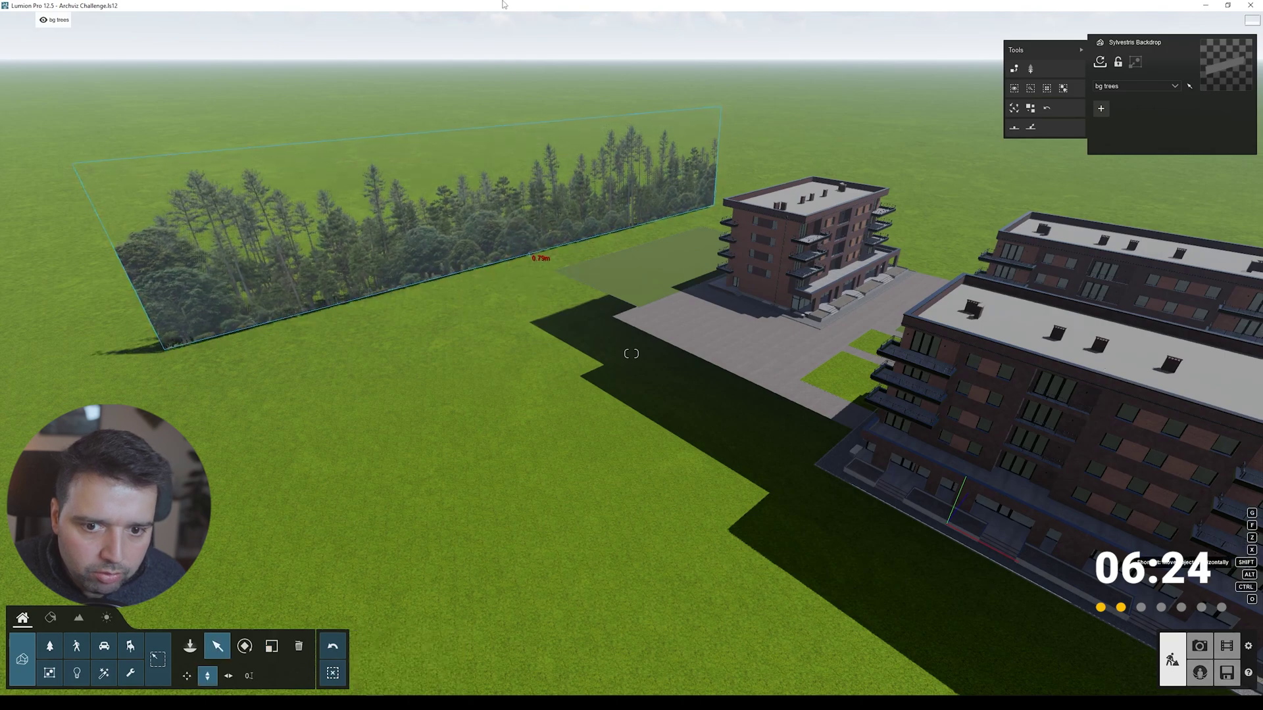
{"action": "key", "text": "w"}
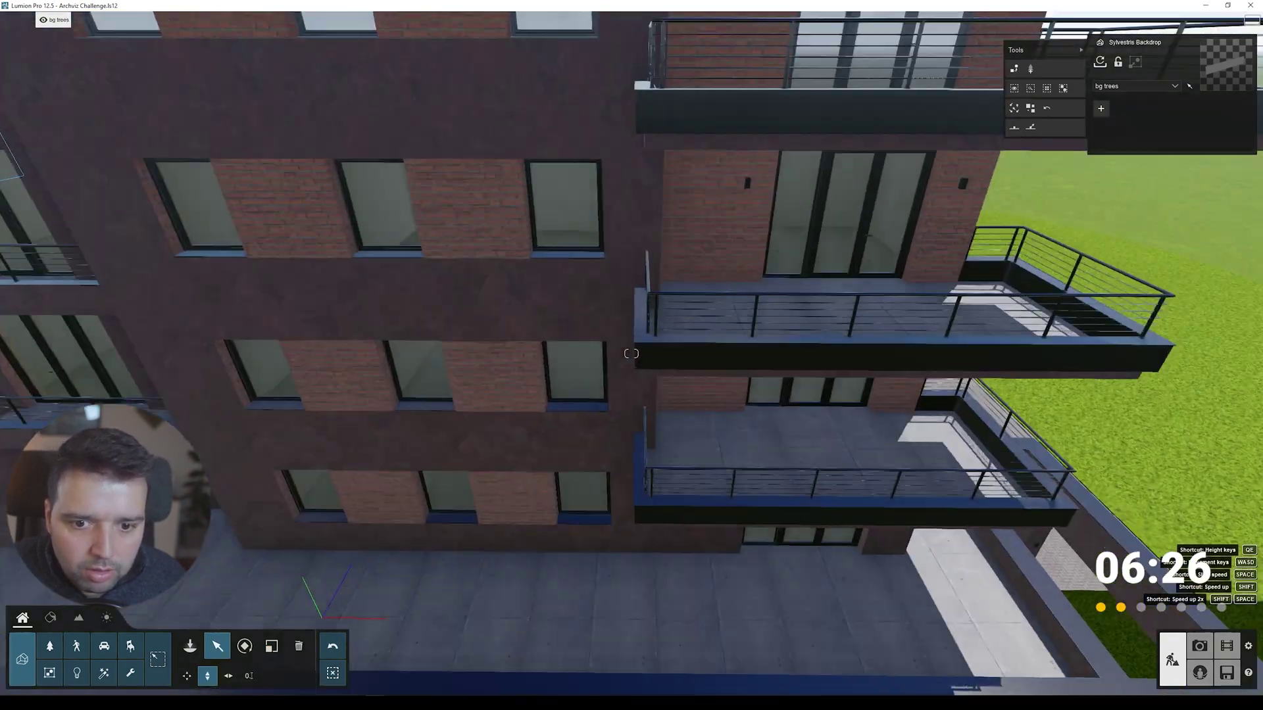
{"action": "key", "text": "s"}
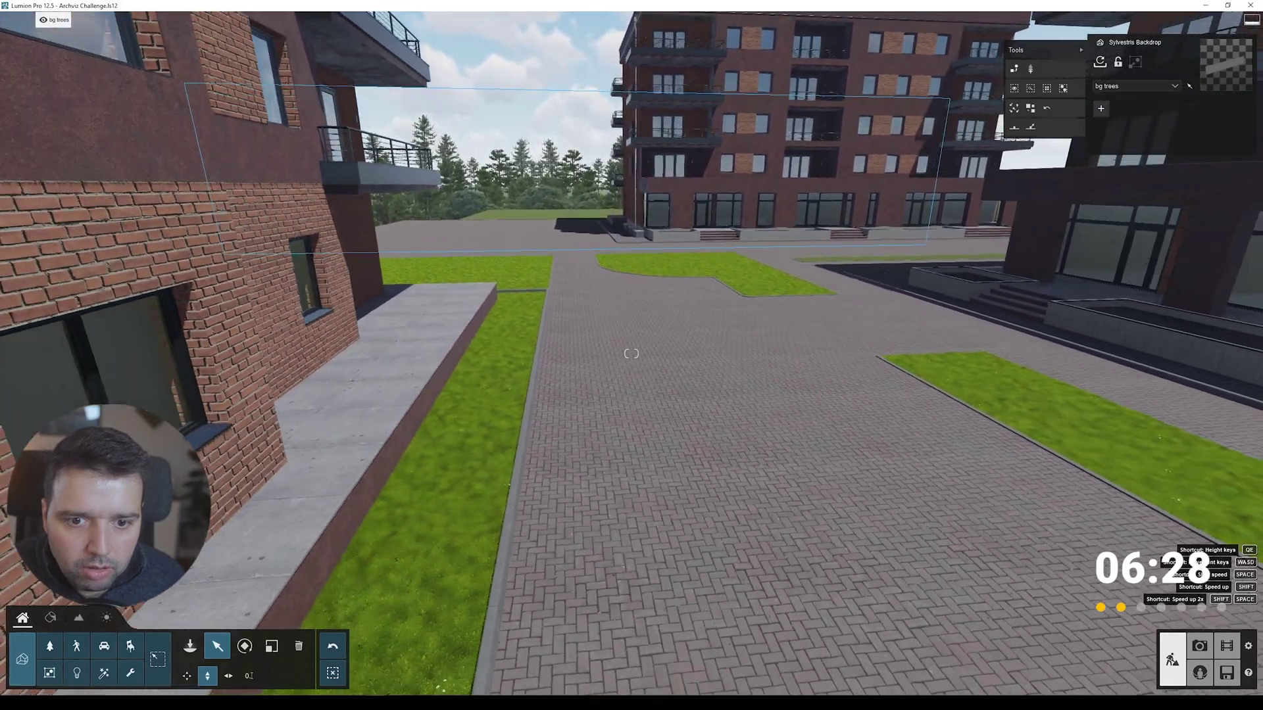
{"action": "key", "text": "q"}
Step: Surround the apartment complex with rotated copies of the Sylvestris Backdrop along the remaining sides of the site
{"action": "key", "text": "r"}
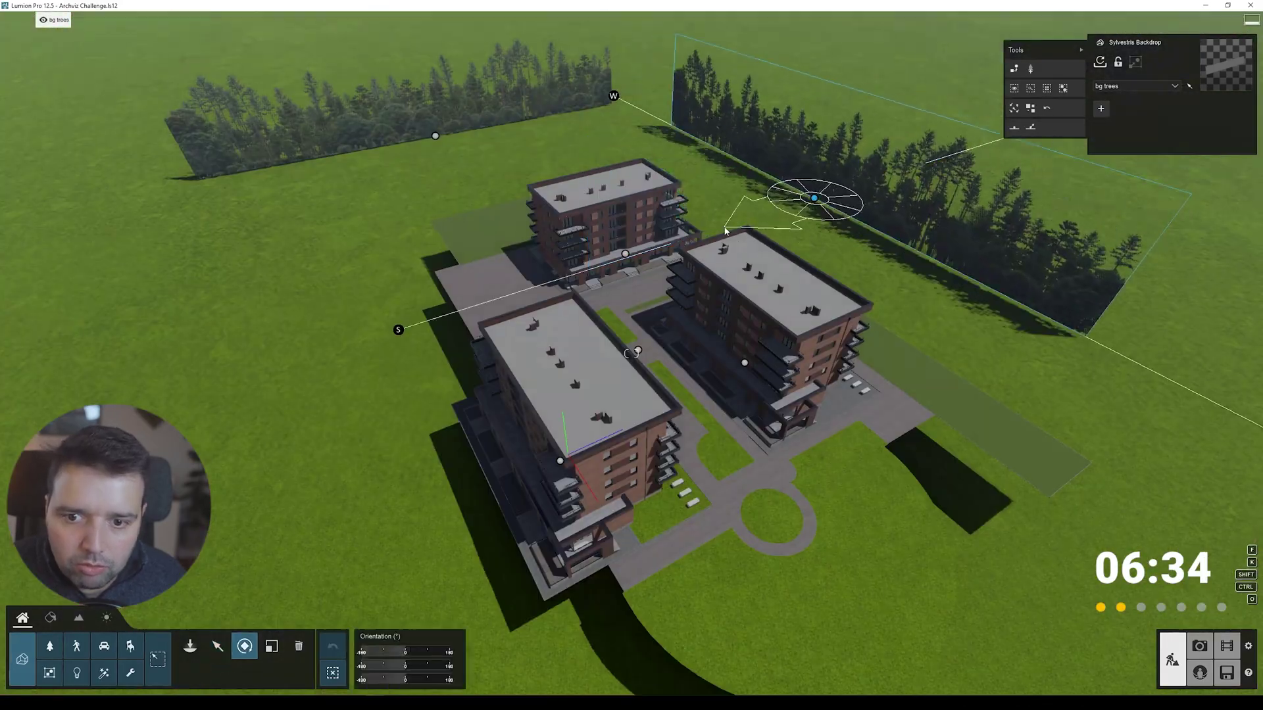
{"action": "key", "text": "m"}
{"action": "left_click_drag", "start_coordinate": [804, 179], "coordinate": [1170, 334]}
{"action": "key", "text": "s"}
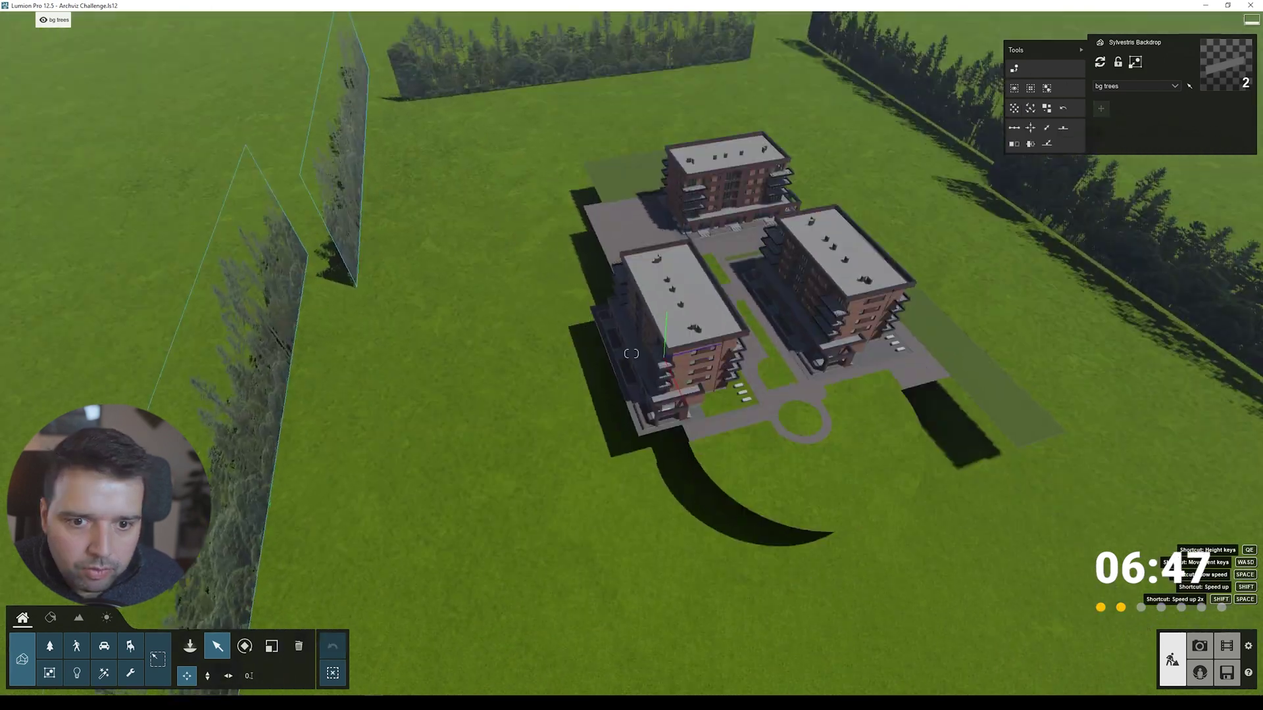
{"action": "key", "text": "w"}
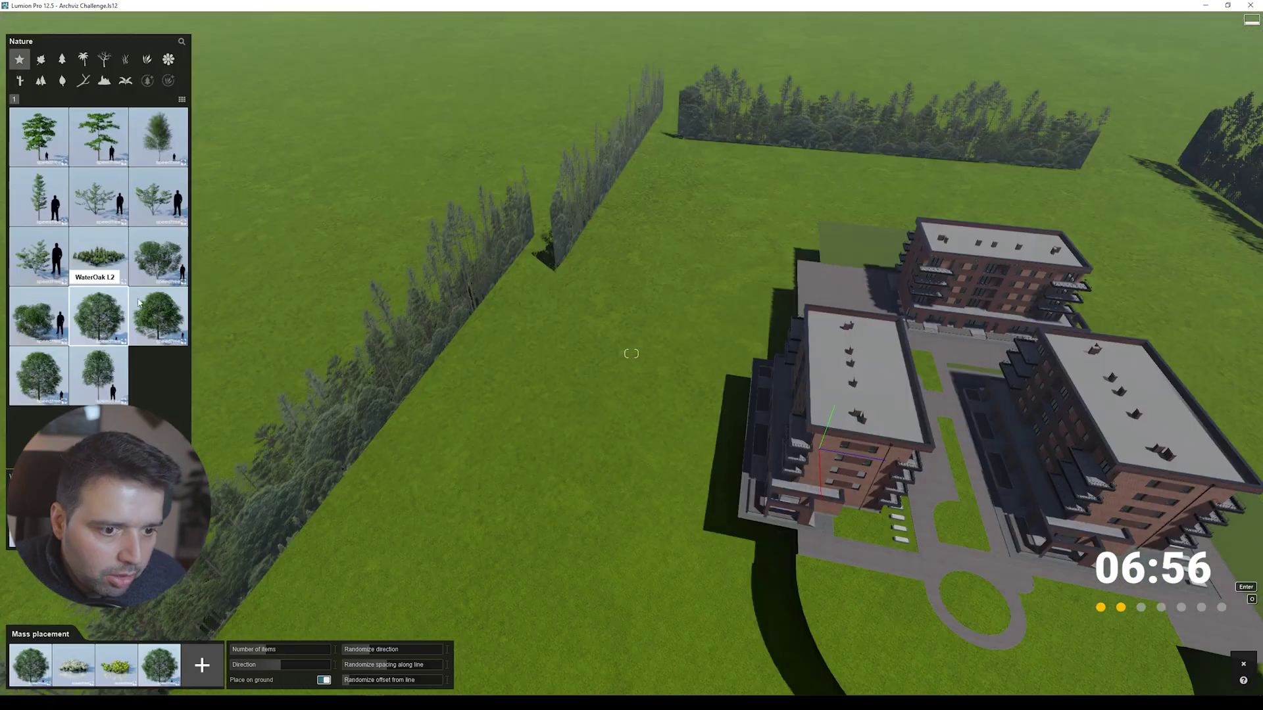
Step: Replace the flowers in the mass placement set with Water Oak trees and remove the surplus fourth item
{"action": "left_click", "coordinate": [74, 651]}
{"action": "left_click", "coordinate": [114, 644]}
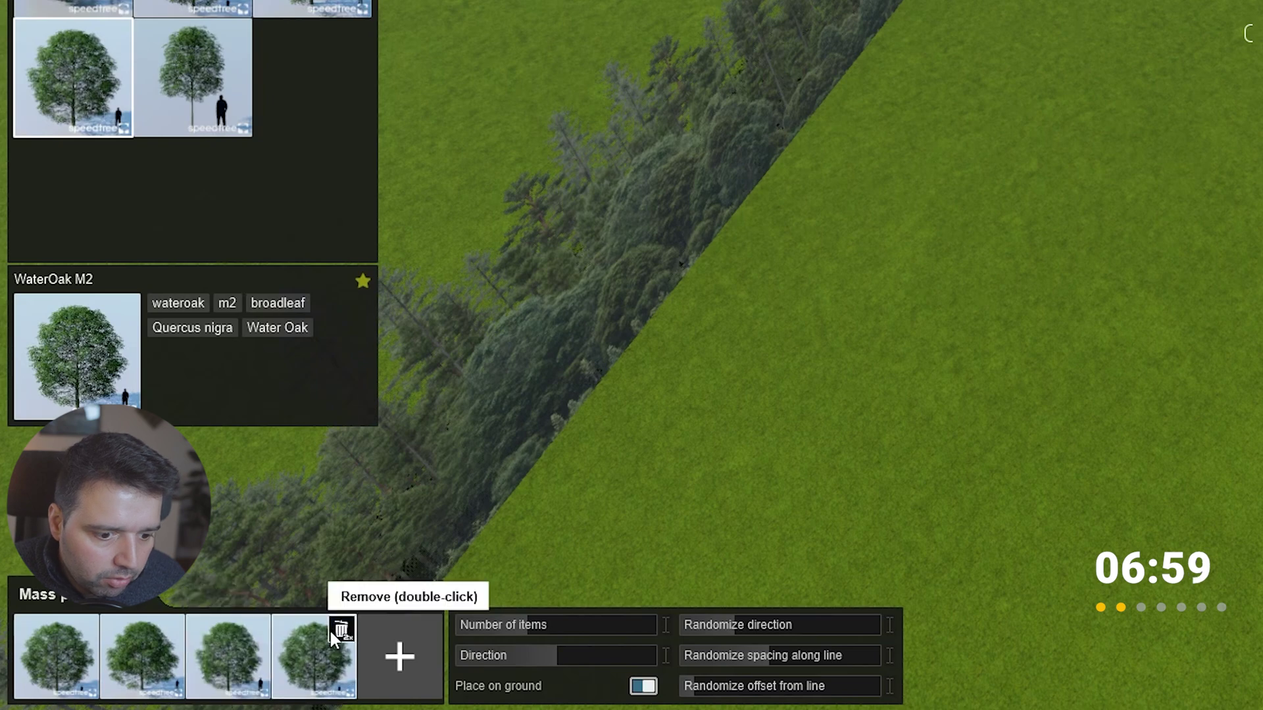
{"action": "double_click", "coordinate": [340, 632]}
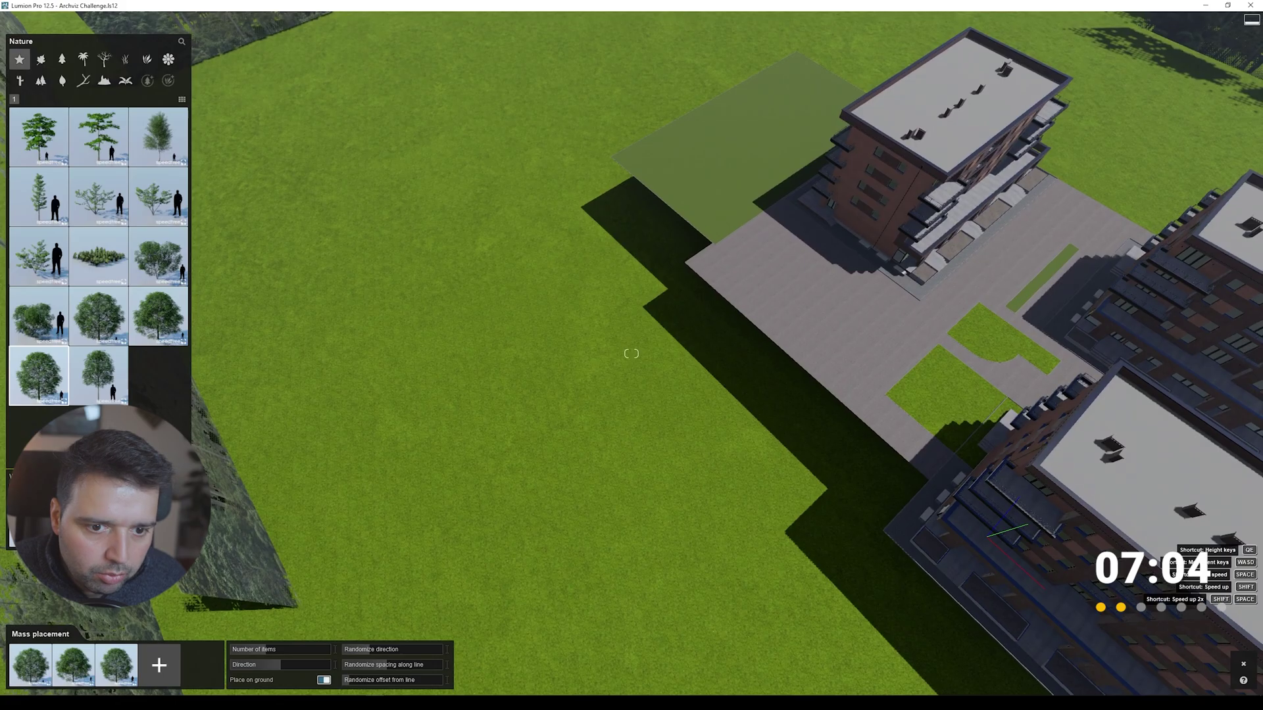
Step: Mass-place the Water Oak trees along a multi-point line between the backdrops and the rear of the complex
{"action": "scroll", "coordinate": [488, 417], "scroll_direction": "down", "scroll_amount": 5}
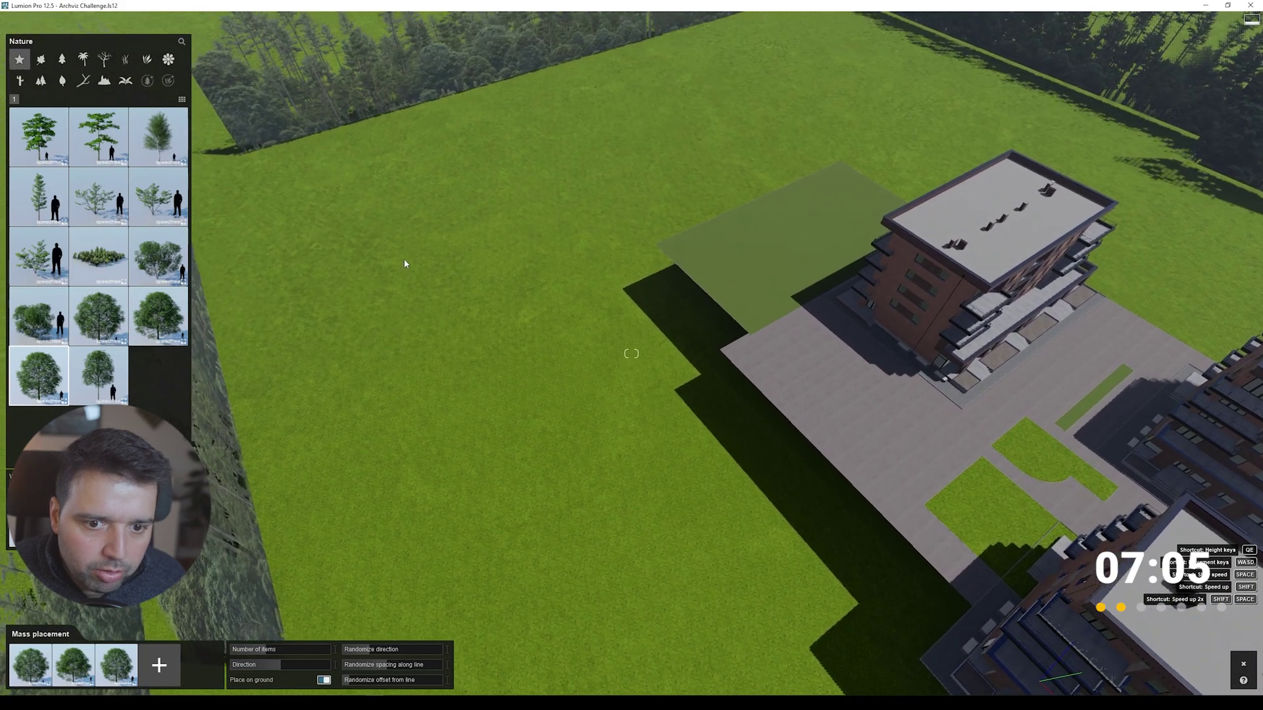
{"action": "left_click", "coordinate": [451, 557]}
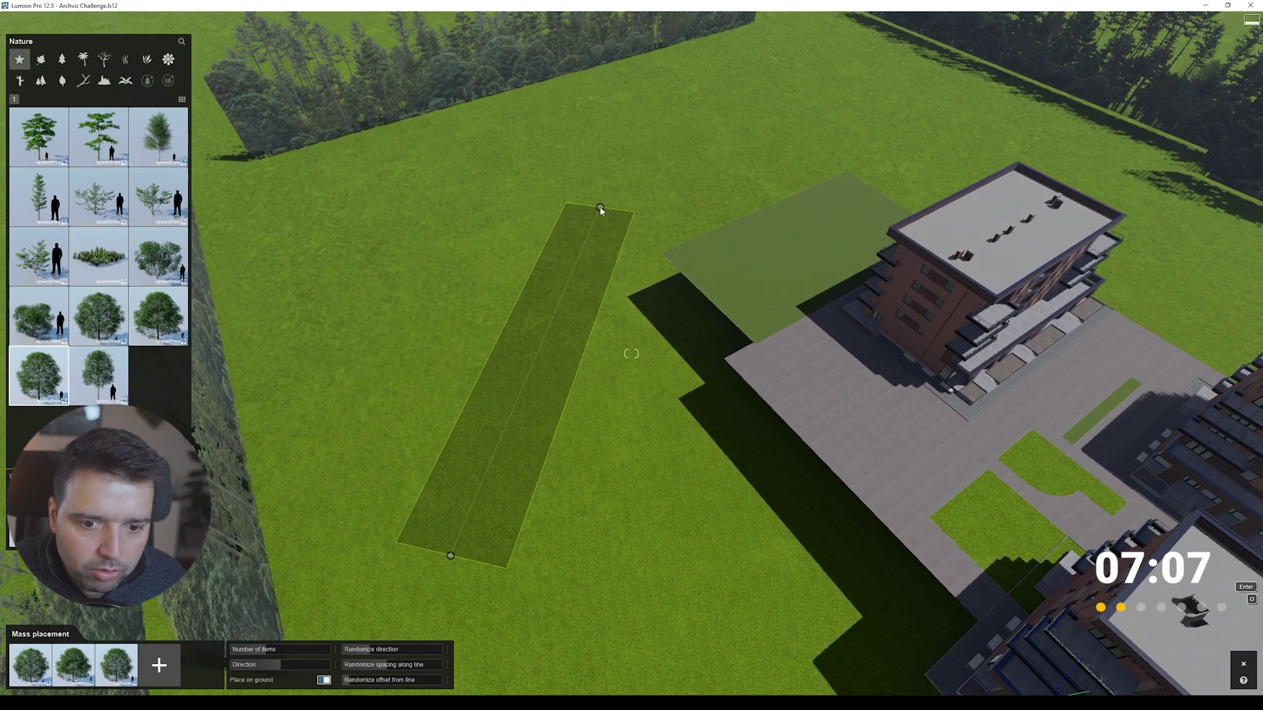
{"action": "left_click", "coordinate": [442, 249]}
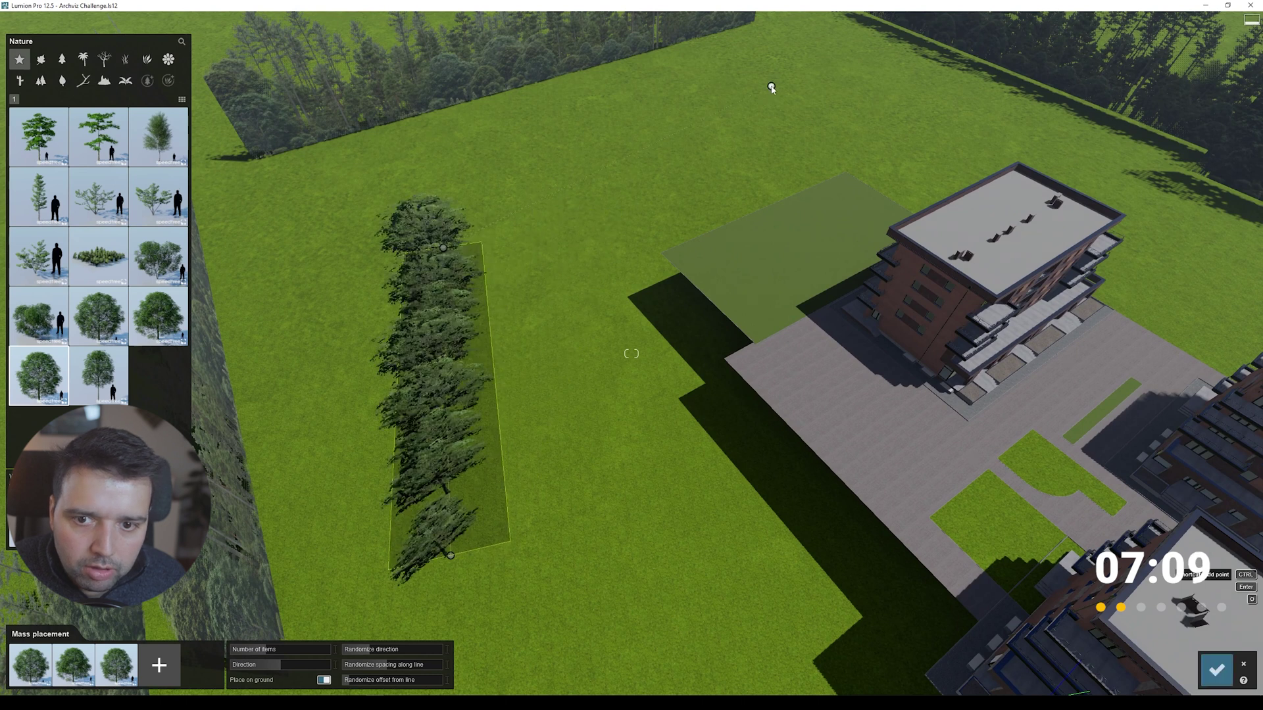
{"action": "left_click", "coordinate": [771, 87], "text": "ctrl"}
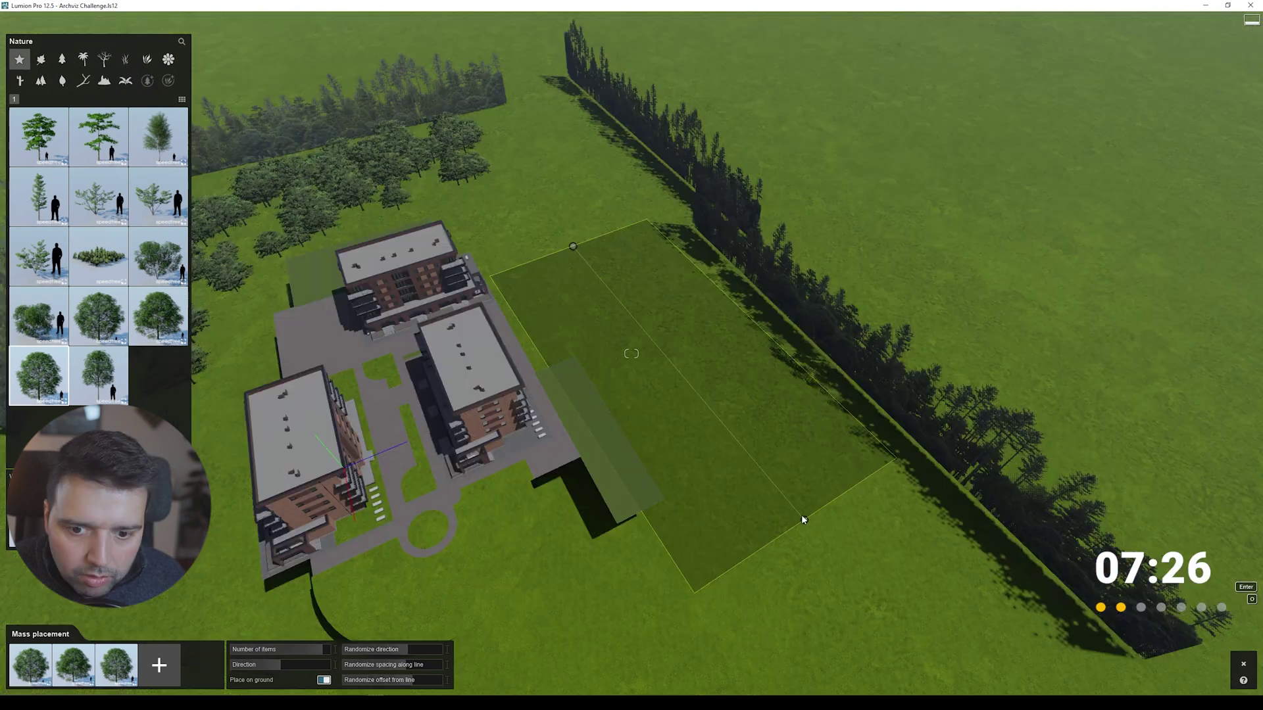
Step: Mass-place a wide band of Water Oaks between the buildings and the long side backdrop, adjusting the random offset from the line
{"action": "left_click", "coordinate": [573, 246]}
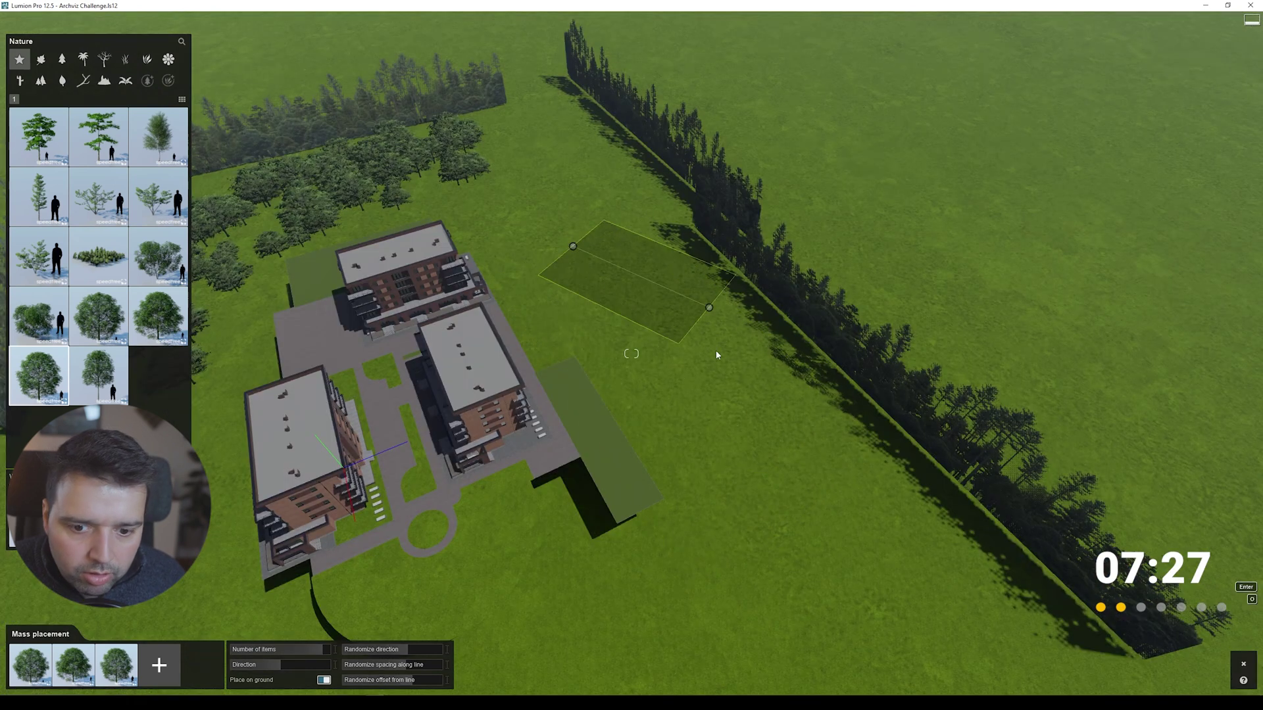
{"action": "left_click", "coordinate": [805, 568]}
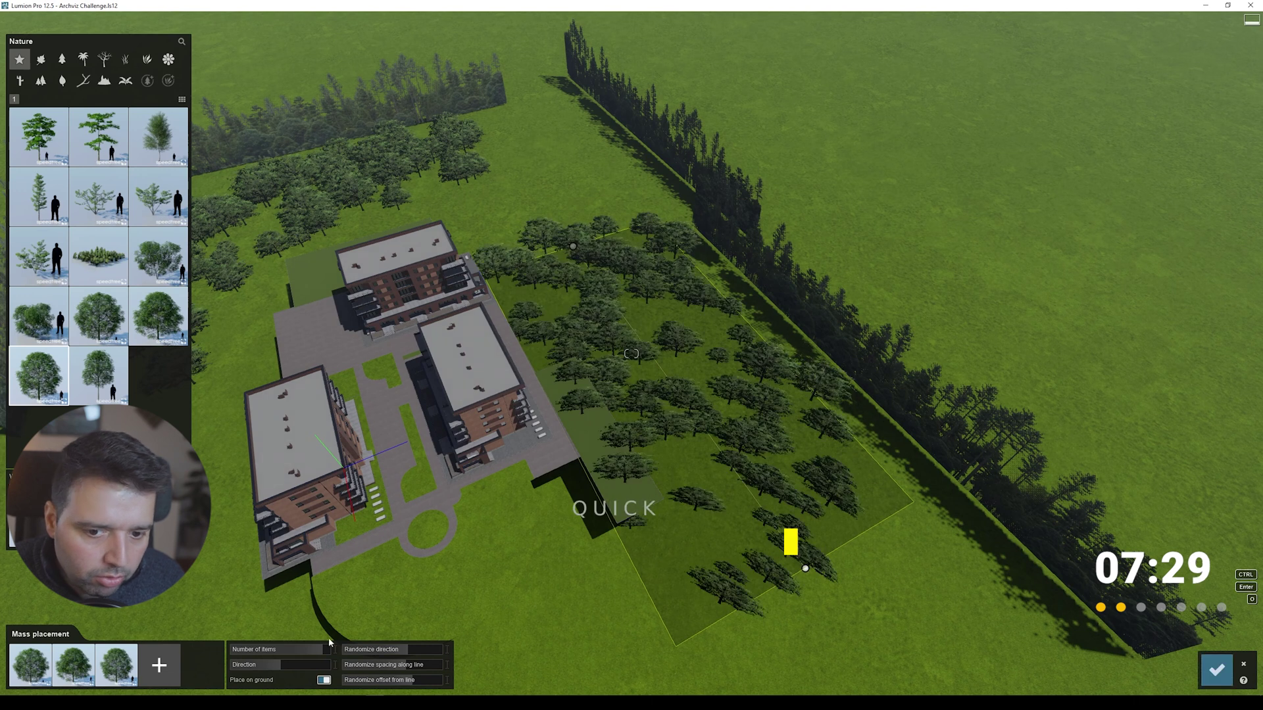
{"action": "left_click_drag", "start_coordinate": [398, 684], "coordinate": [403, 684]}
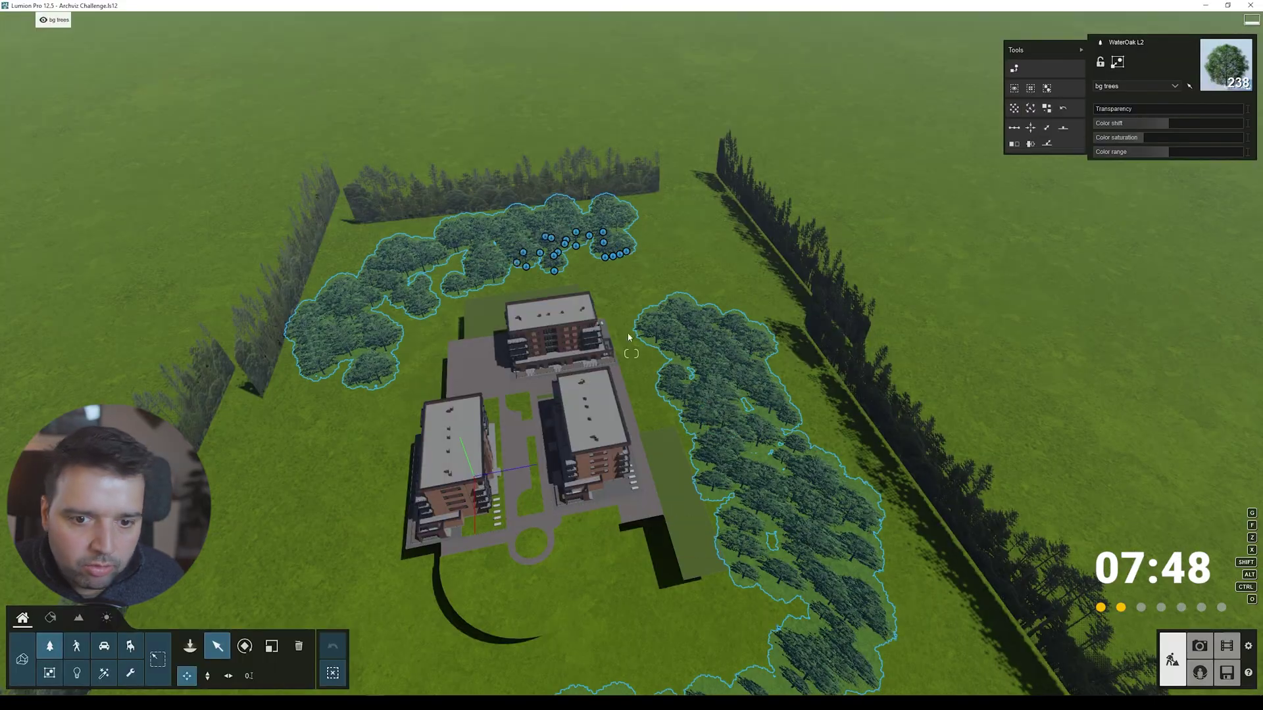
Step: Randomize the size of all selected Water Oak background trees and adjust their height position
{"action": "key", "text": "shift+1"}
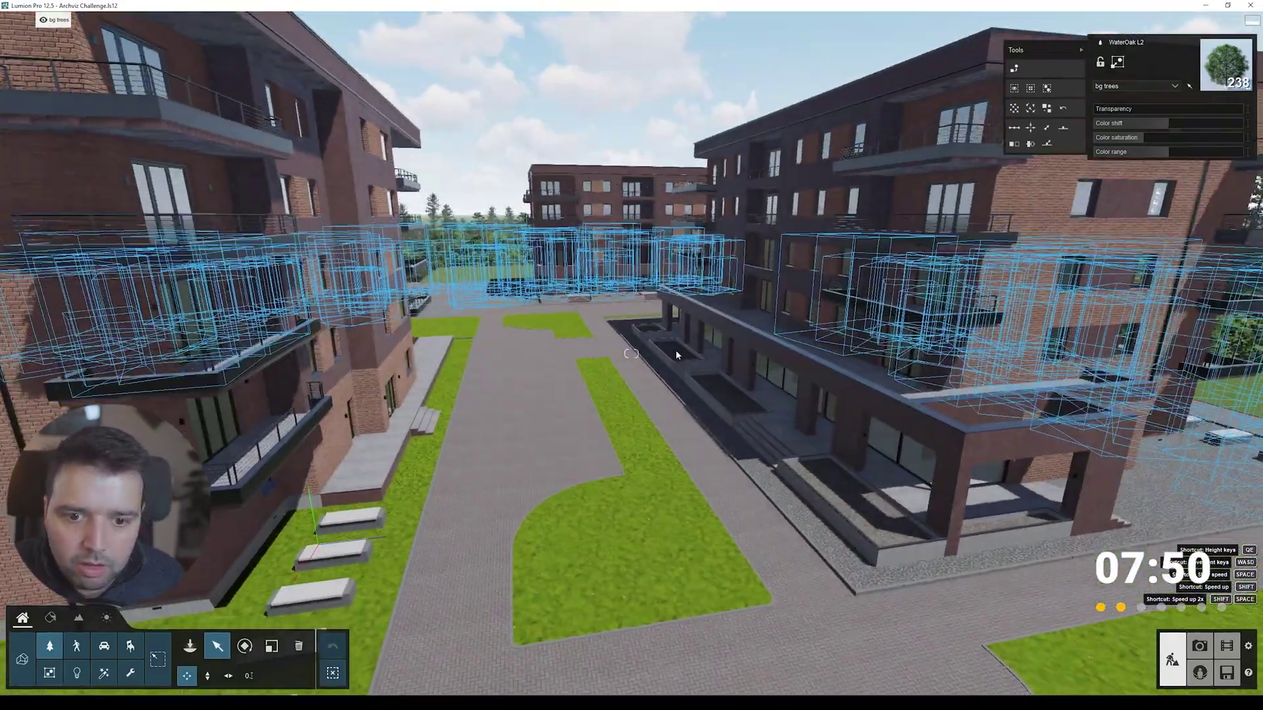
{"action": "key", "text": "s"}
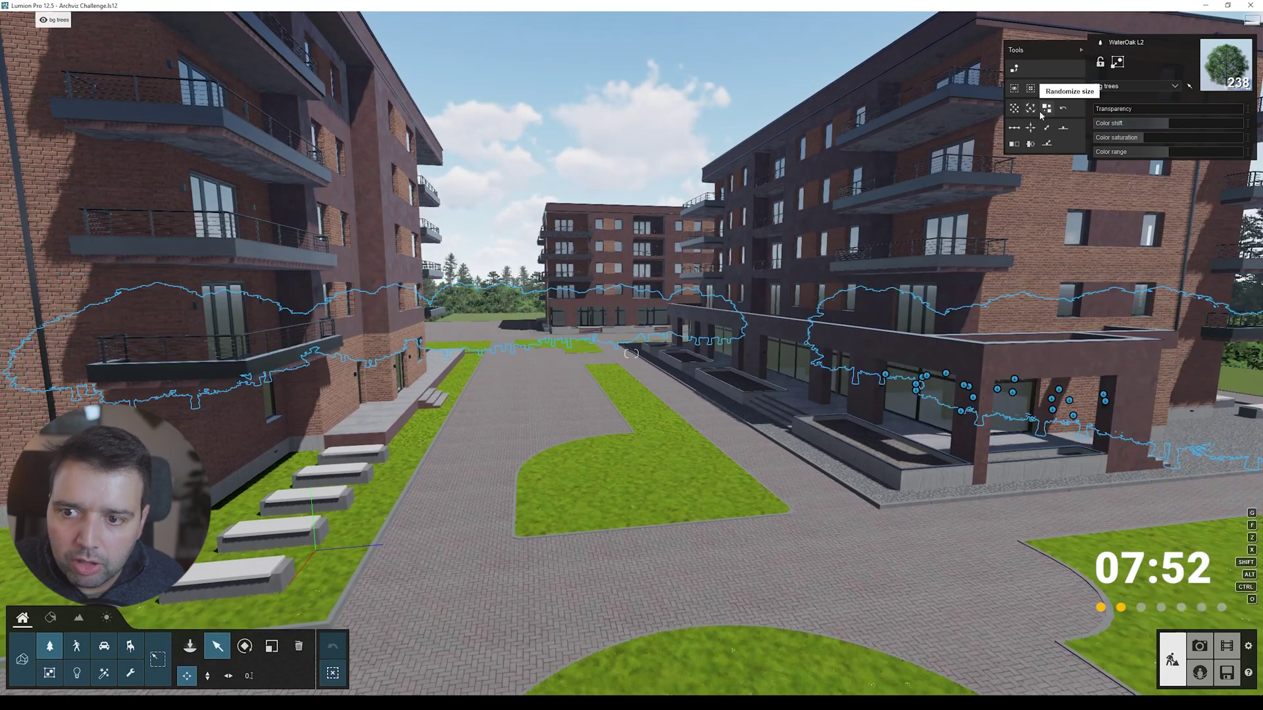
{"action": "left_click", "coordinate": [1046, 114]}
{"action": "key", "text": "w"}
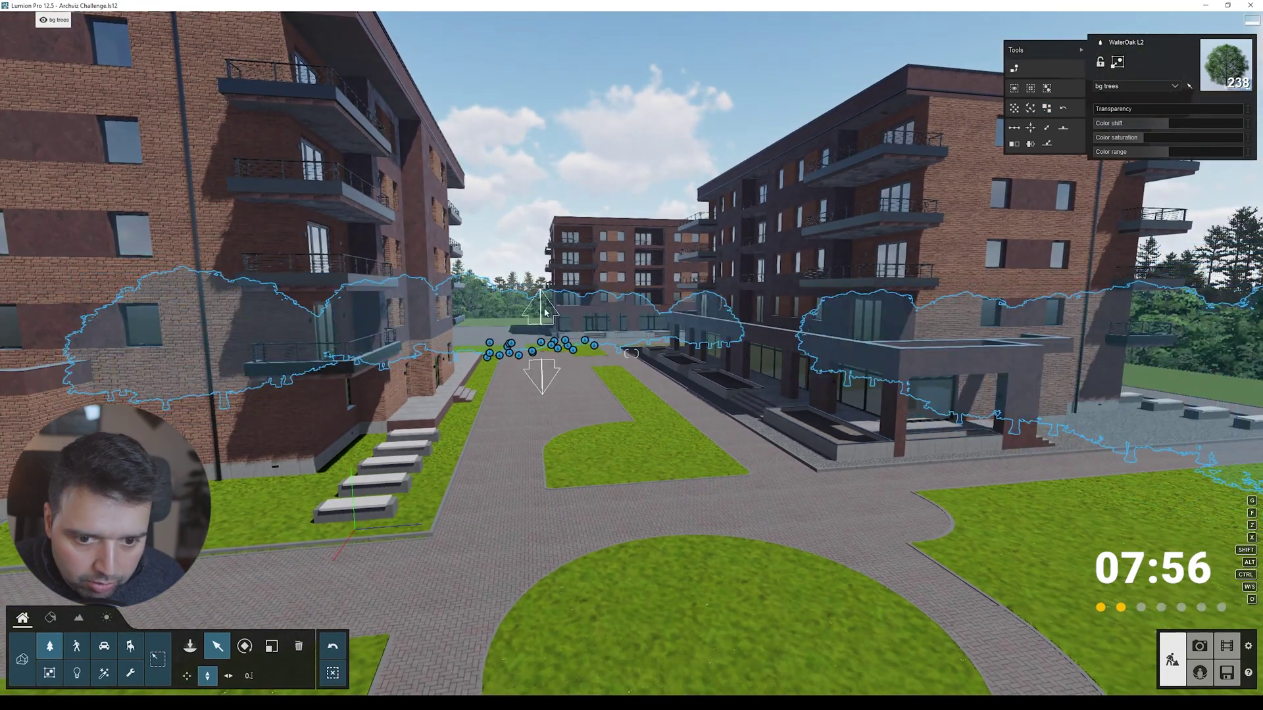
{"action": "left_click", "coordinate": [581, 91]}
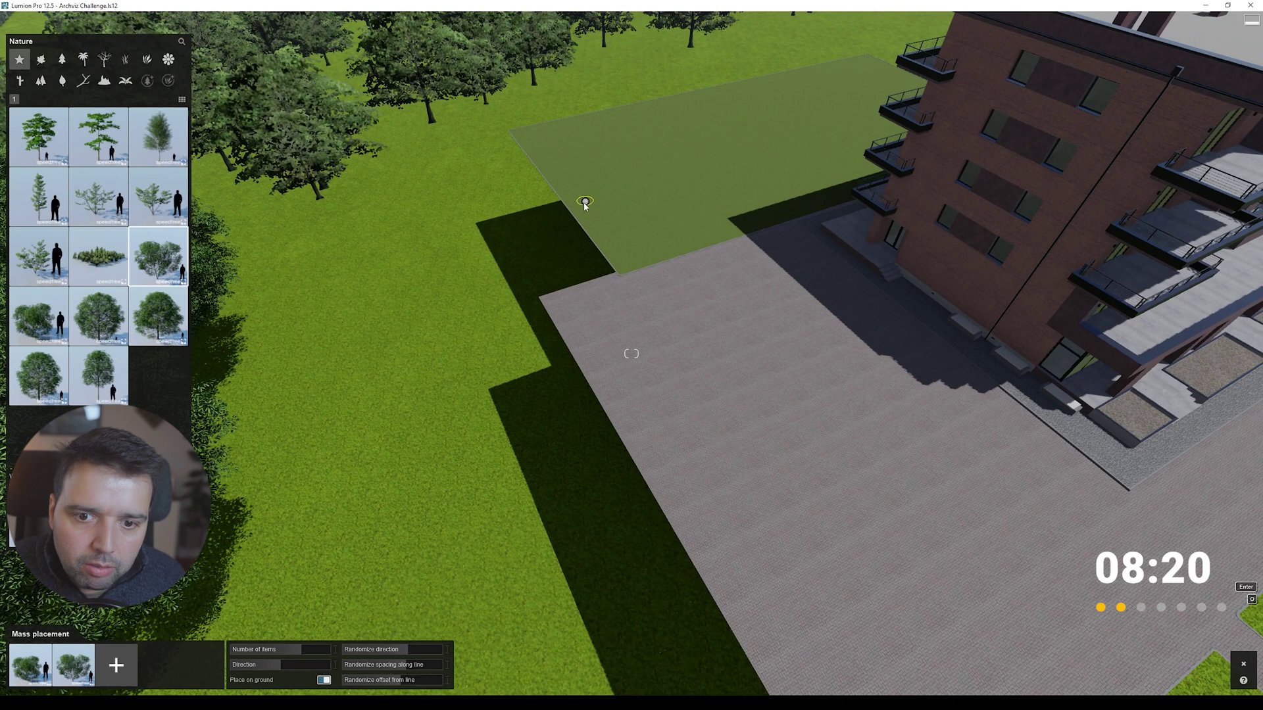
Step: Mass-place WaterOak Bush and WaterOak Bush2 shrubs along the outer edges of the paved areas behind and beside the buildings
{"action": "left_click", "coordinate": [585, 204]}
{"action": "left_click", "coordinate": [688, 151]}
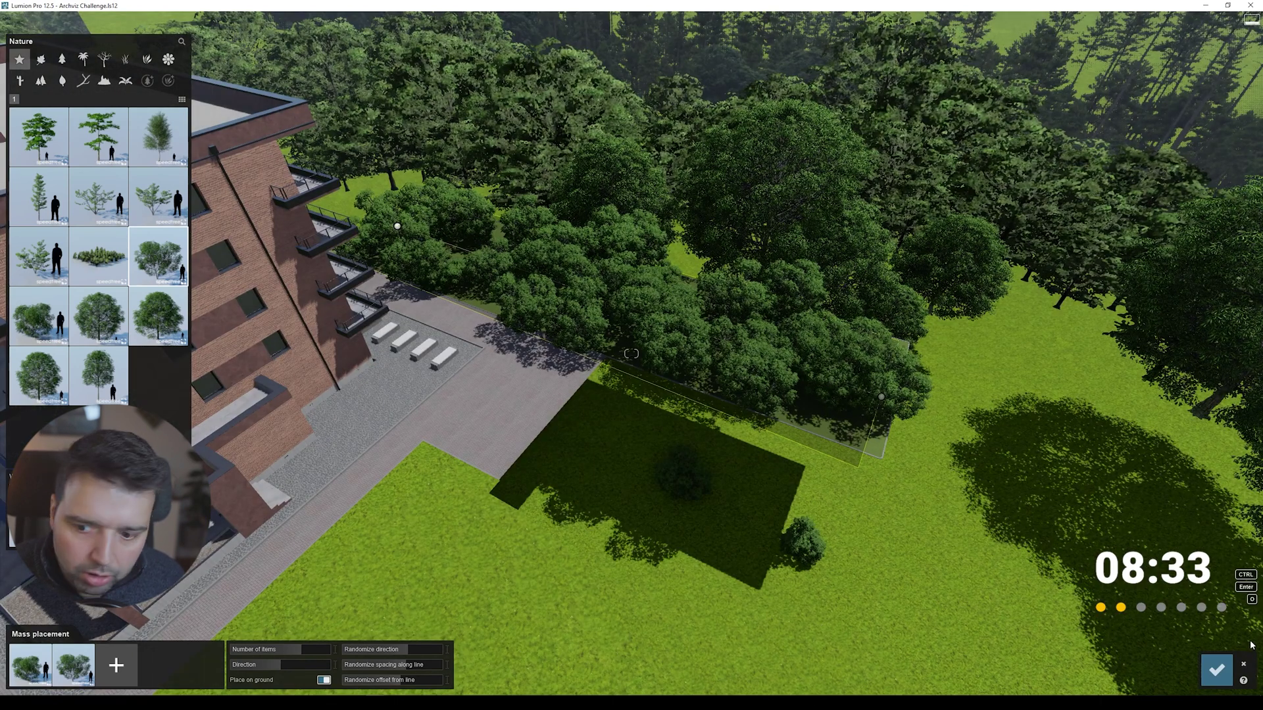
{"action": "left_click", "coordinate": [1228, 675]}
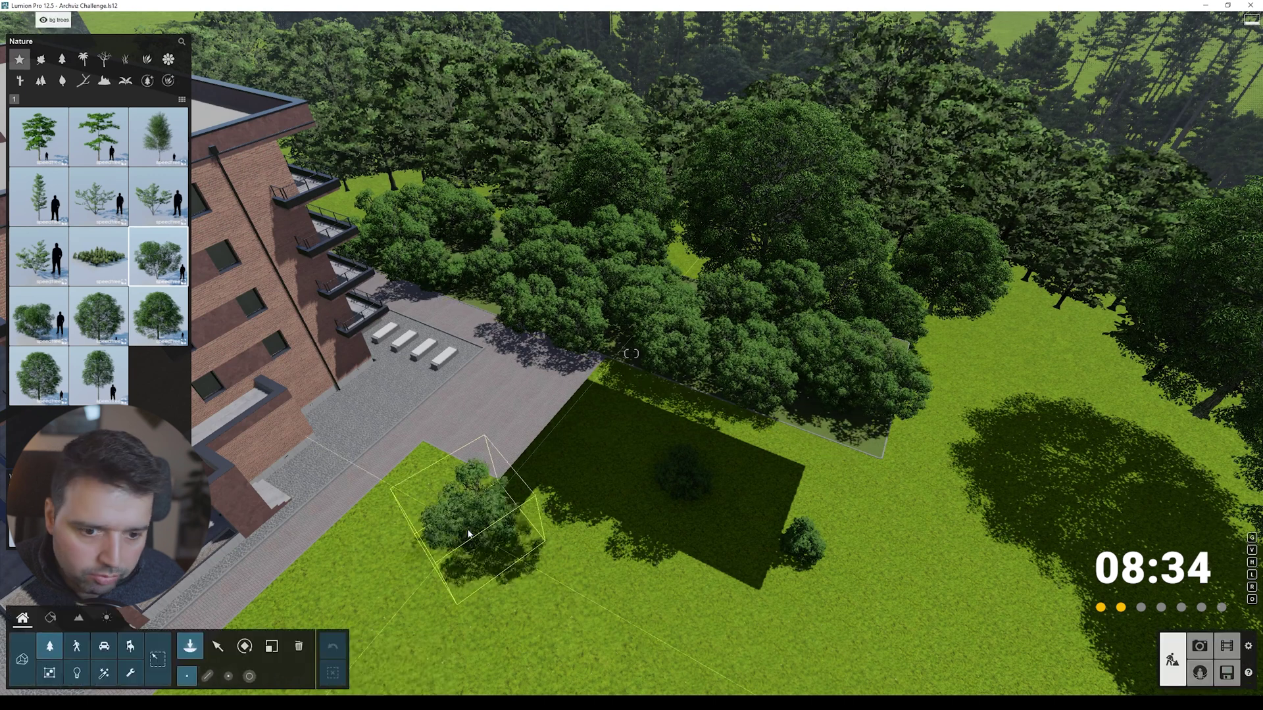
Step: Select all identical WaterOak Bush shrubs and all identical WaterOak Bush2 shrubs around the paved areas
{"action": "left_click", "coordinate": [218, 646]}
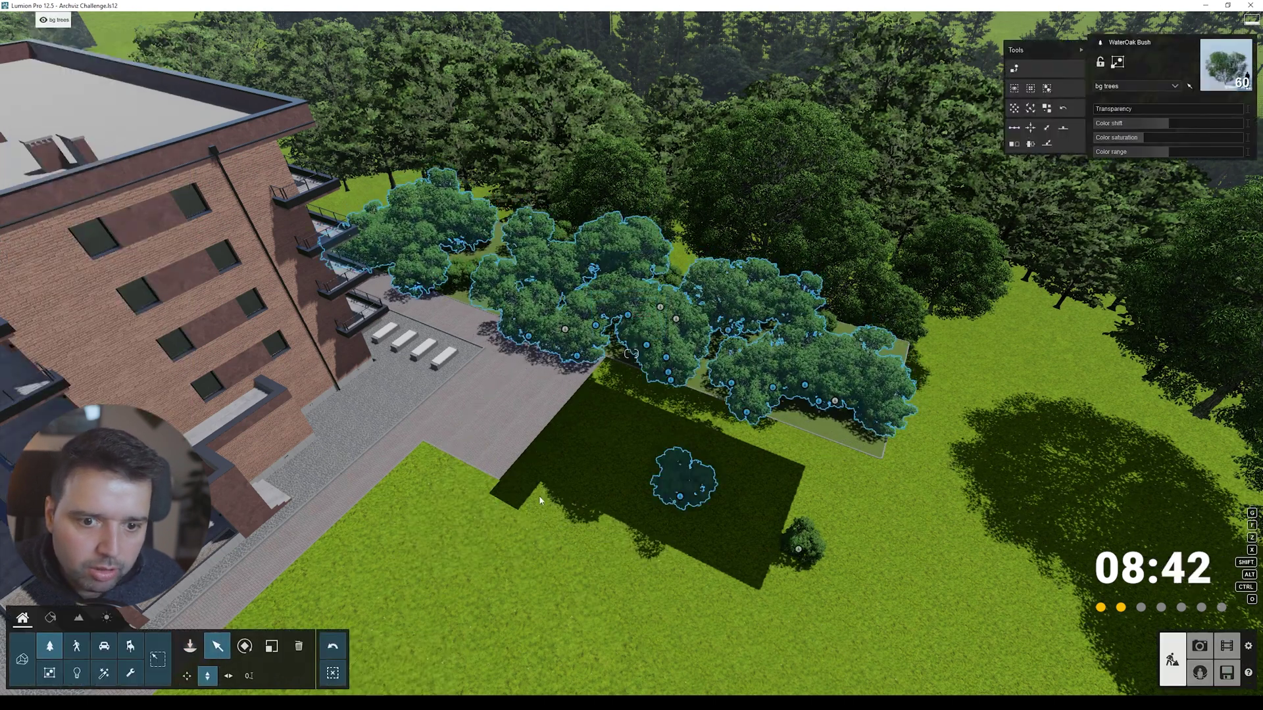
{"action": "left_click", "coordinate": [455, 285]}
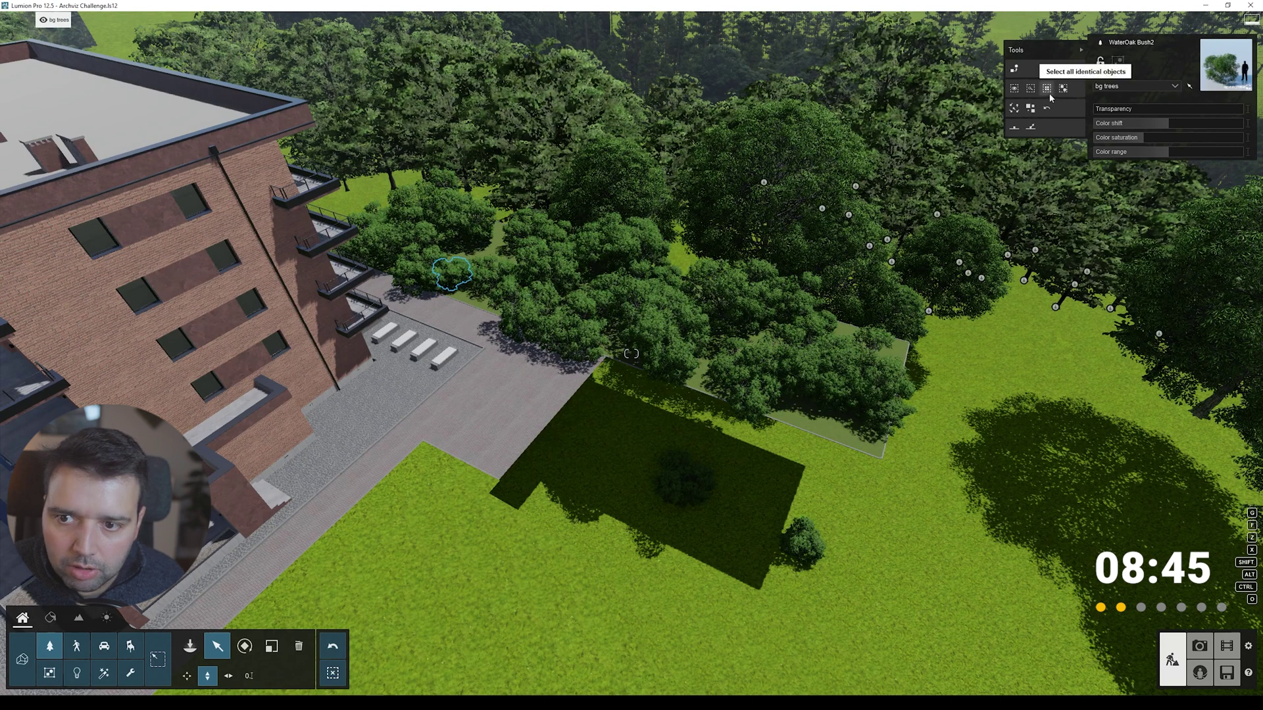
{"action": "left_click", "coordinate": [1046, 89]}
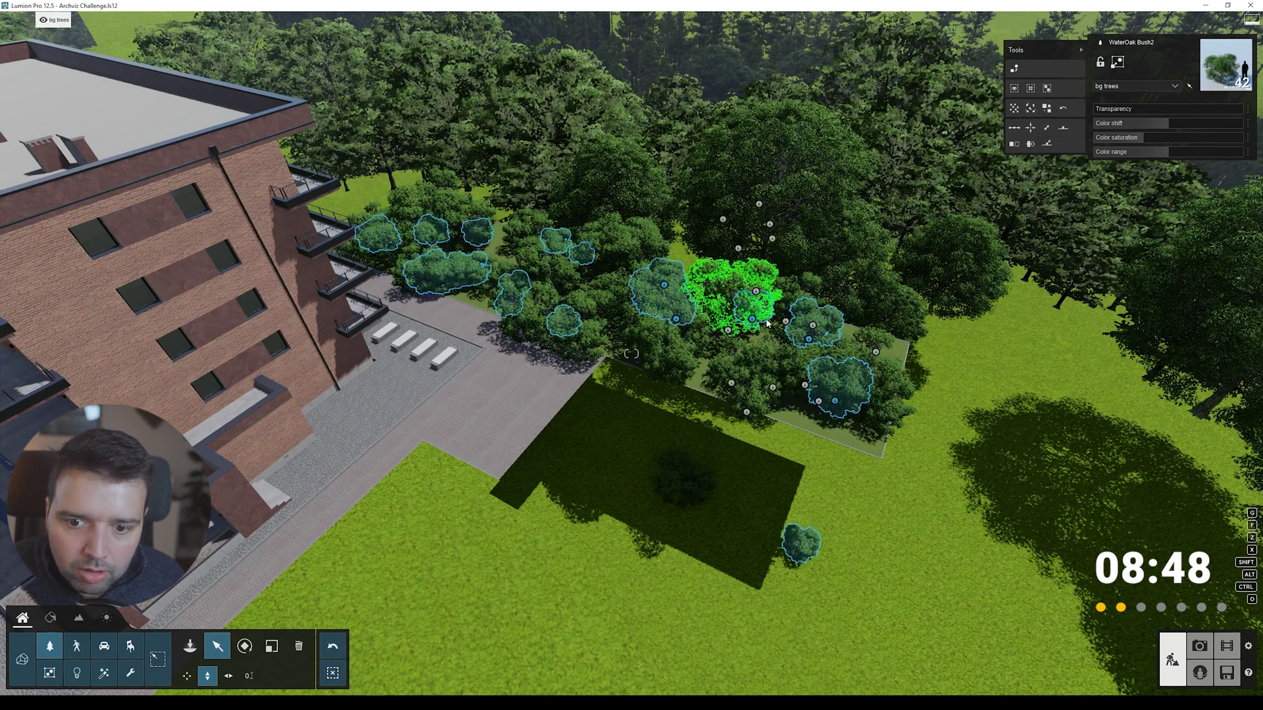
{"action": "key", "text": "shift+w"}
{"action": "right_click_drag", "start_coordinate": [776, 547], "coordinate": [776, 480]}
{"action": "key", "text": "w"}
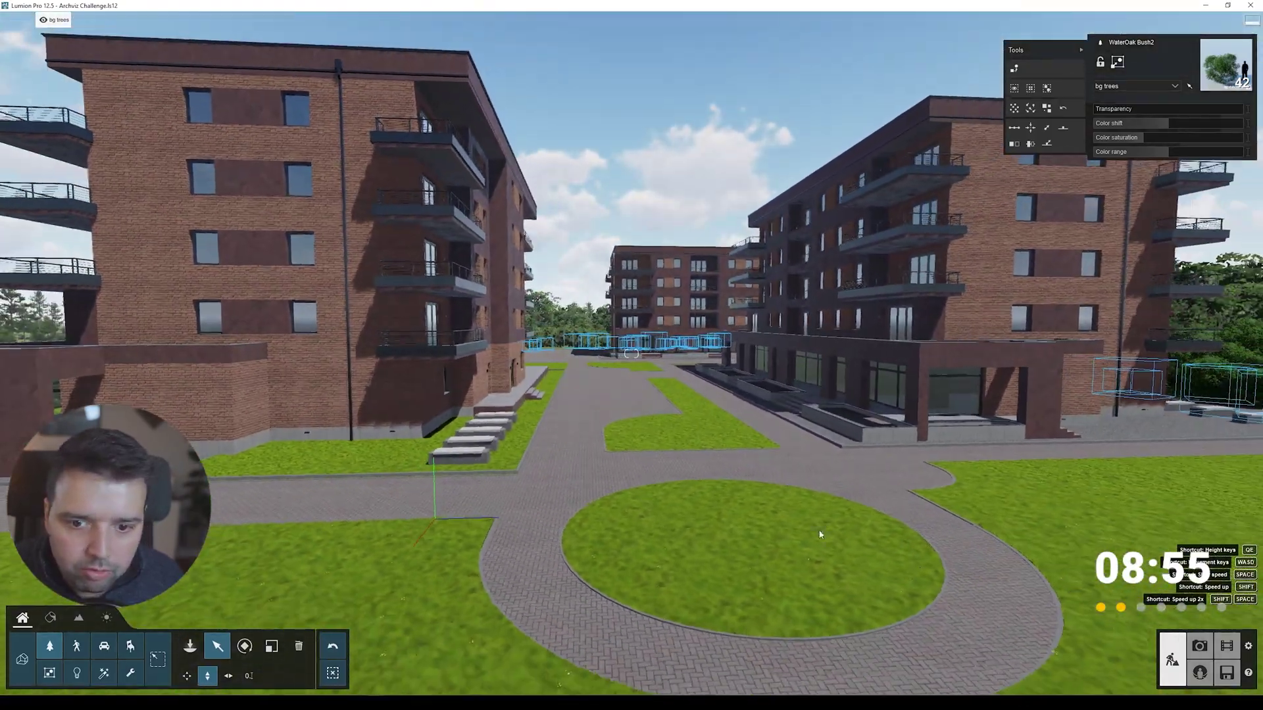
Step: Hide the bg trees layer and open the landscape settings
{"action": "mouse_move", "coordinate": [69, 23]}
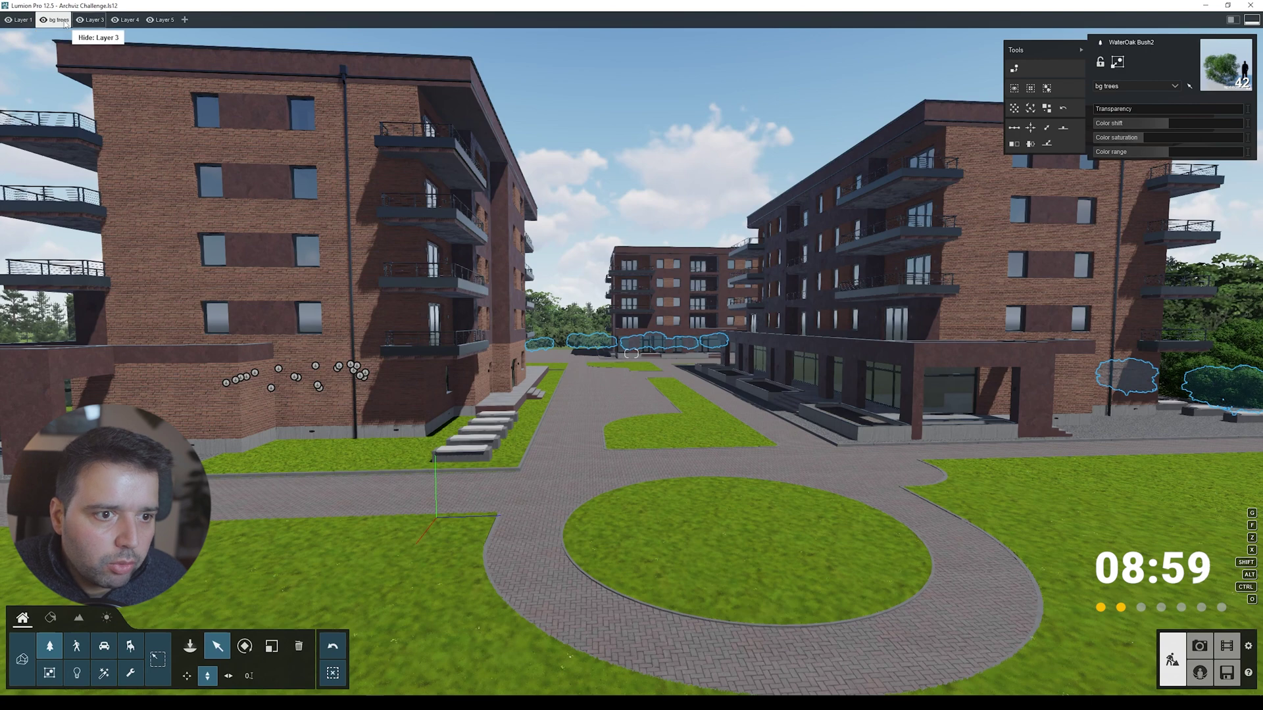
{"action": "left_click", "coordinate": [44, 21]}
{"action": "key", "text": "w"}
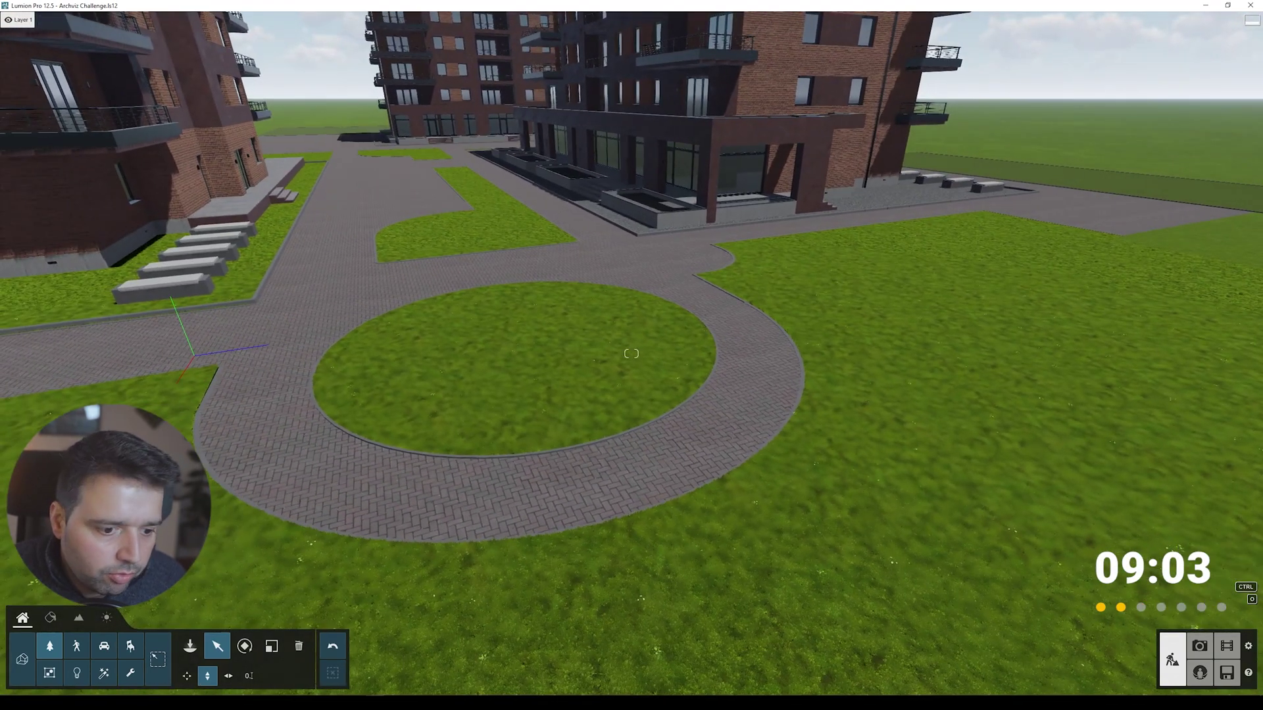
{"action": "left_click", "coordinate": [50, 618]}
{"action": "key", "text": "a"}
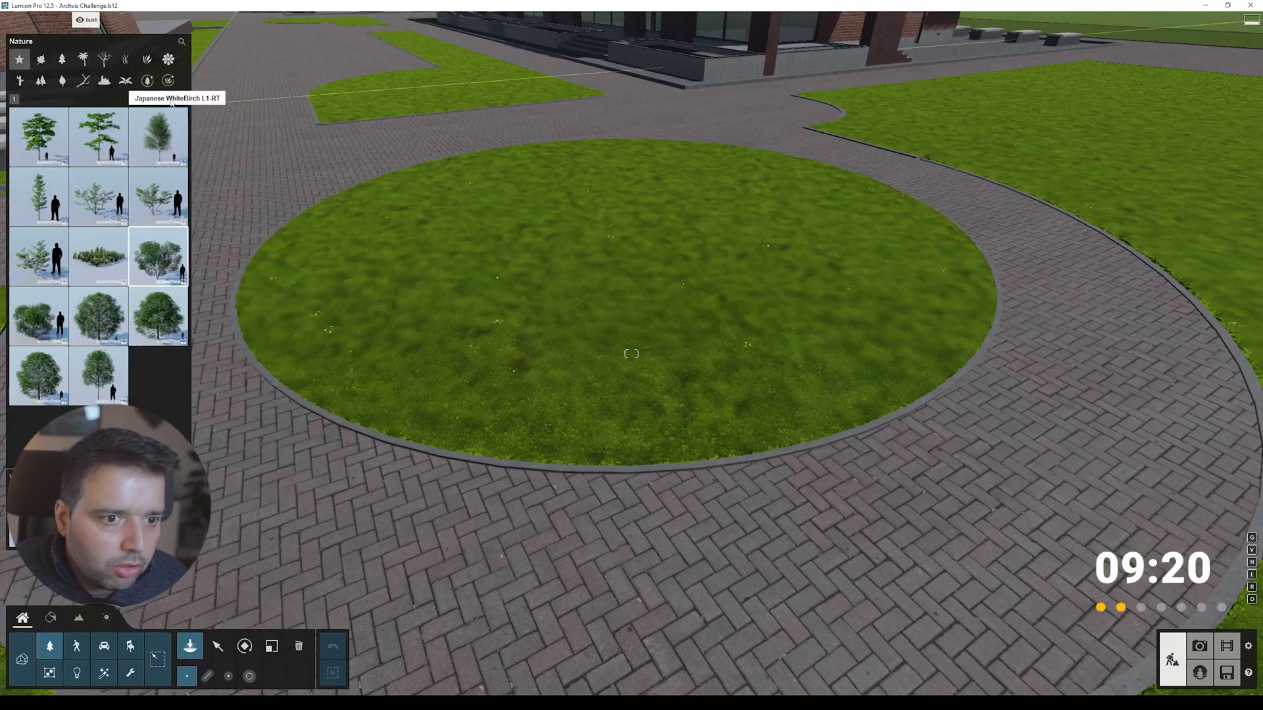
Step: Place several Plant 004 bushes from the nature plants collection across the circular lawn
{"action": "left_click", "coordinate": [170, 81]}
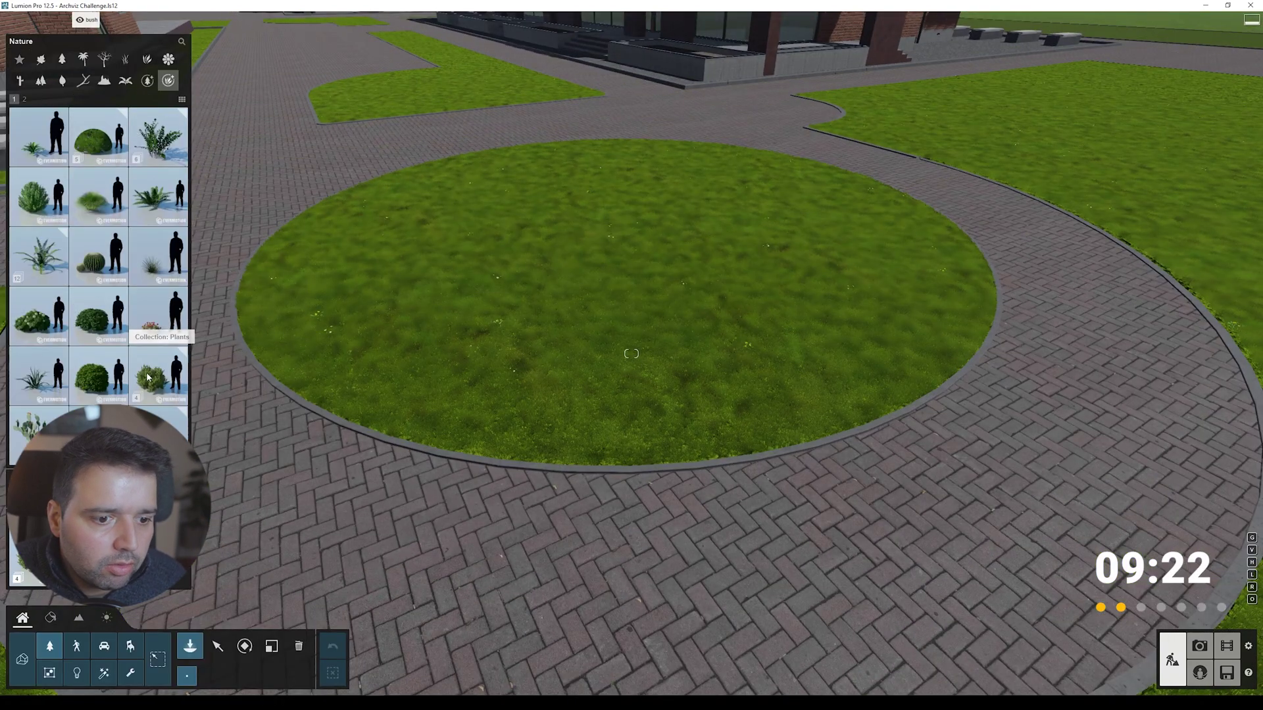
{"action": "left_click", "coordinate": [148, 377]}
{"action": "left_click", "coordinate": [38, 196]}
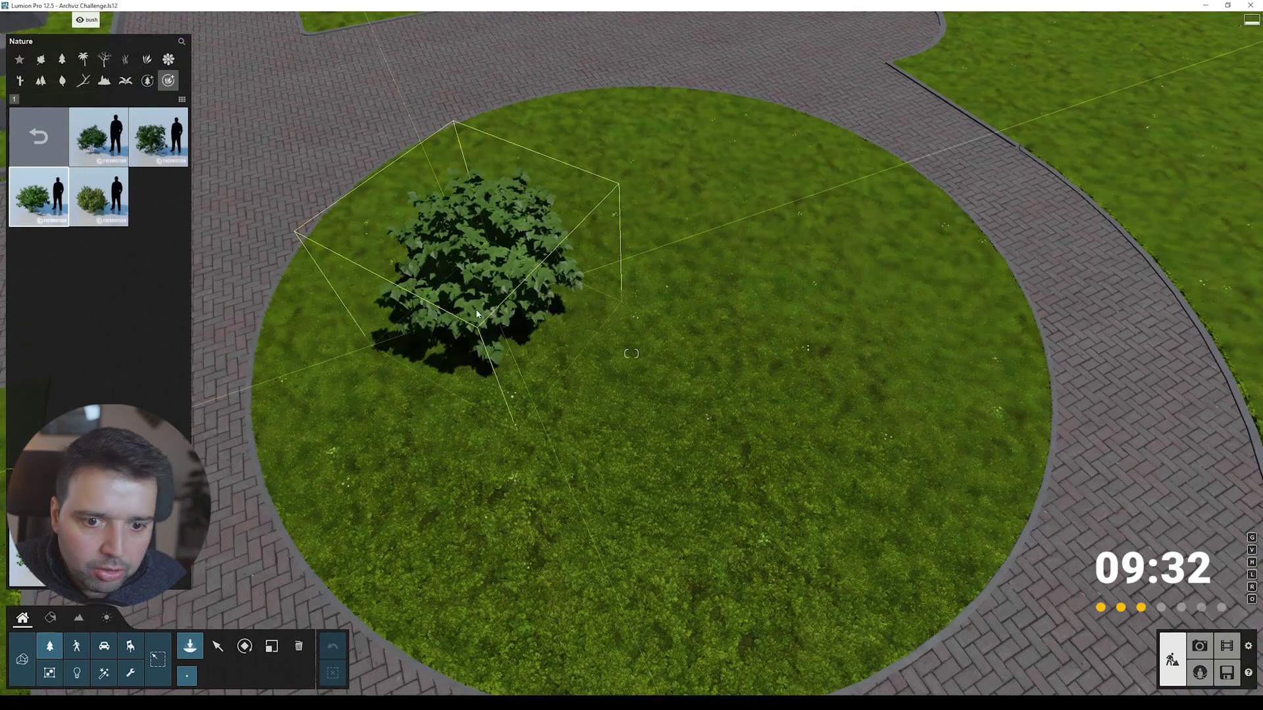
{"action": "left_click", "coordinate": [451, 283]}
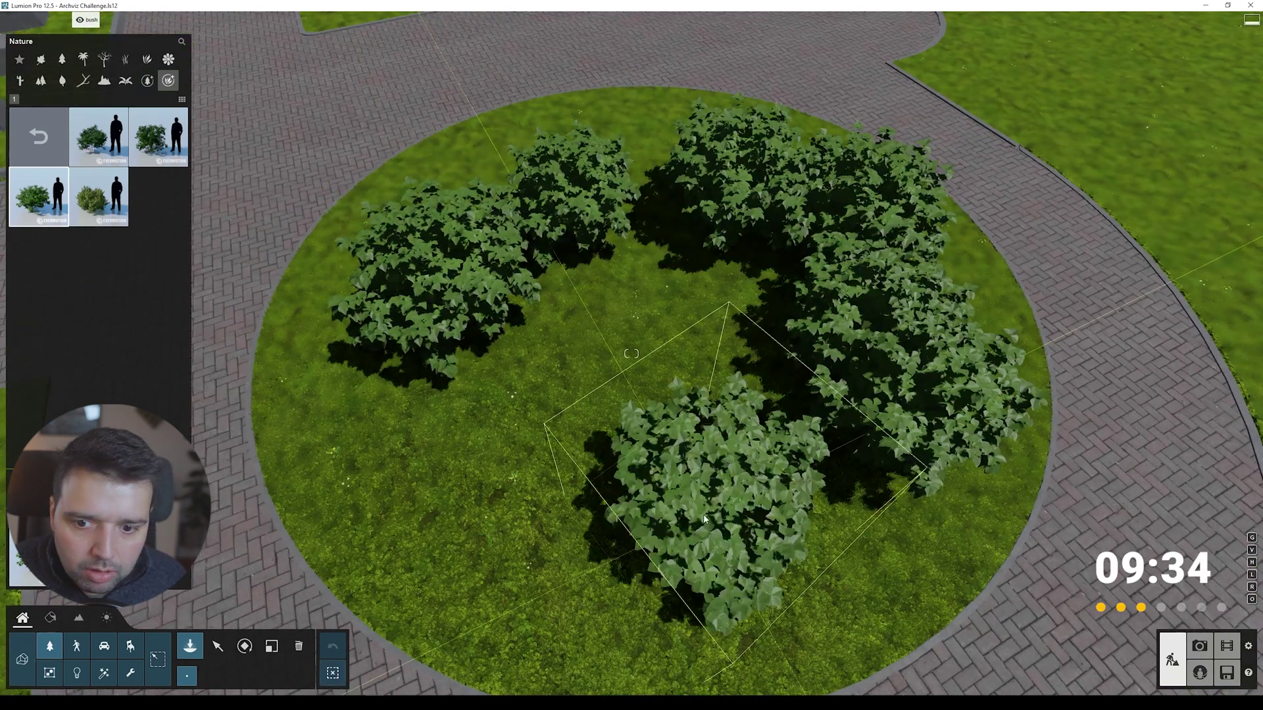
{"action": "left_click", "coordinate": [564, 480]}
{"action": "left_click", "coordinate": [480, 324]}
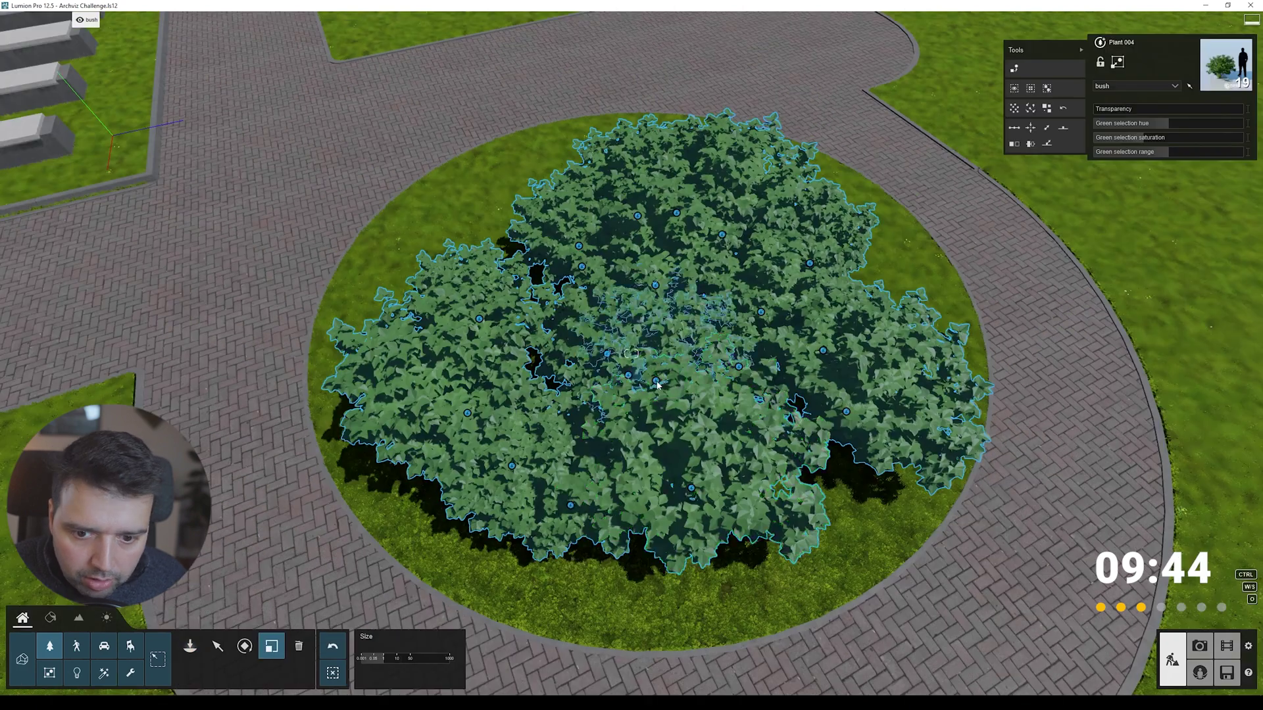
Step: Vary the size of the Plant 004 bushes and spread them into a fuller cluster within the circular lawn
{"action": "mouse_move", "coordinate": [657, 385]}
{"action": "left_mouse_down"}
{"action": "mouse_move", "coordinate": [642, 396]}
{"action": "mouse_move", "coordinate": [642, 372]}
{"action": "left_mouse_up"}
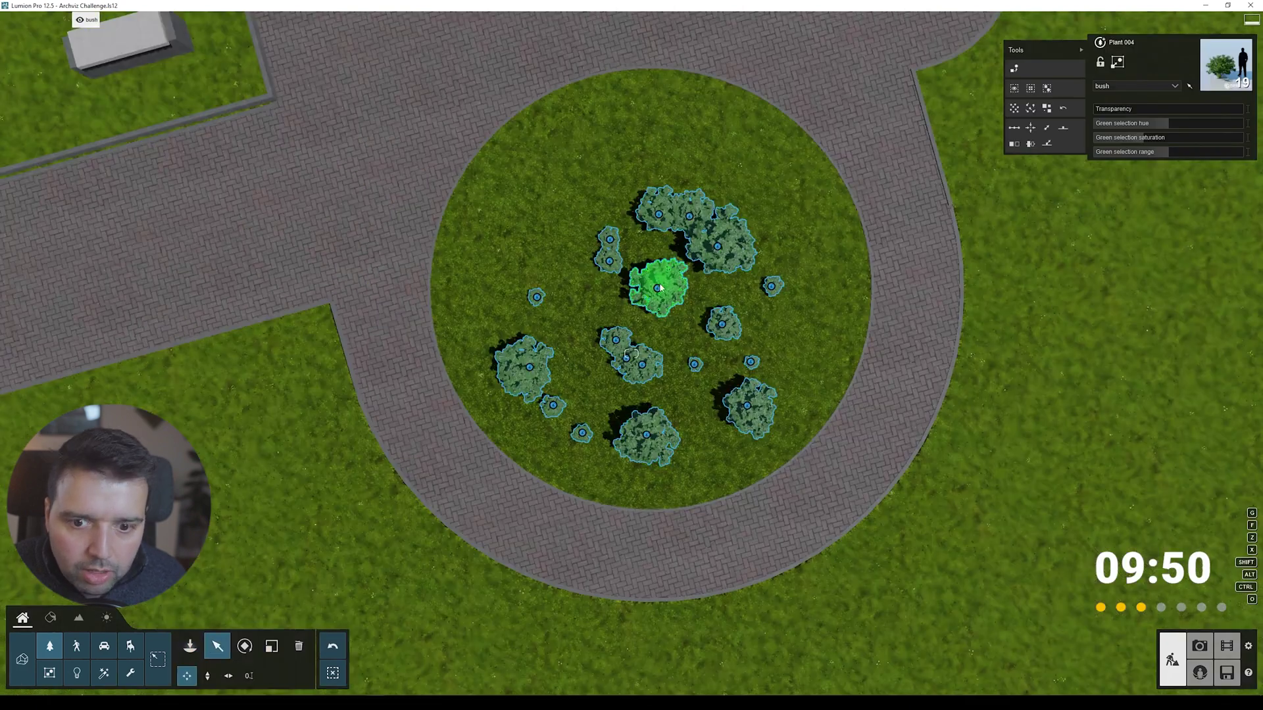
{"action": "left_click_drag", "start_coordinate": [654, 261], "coordinate": [660, 222]}
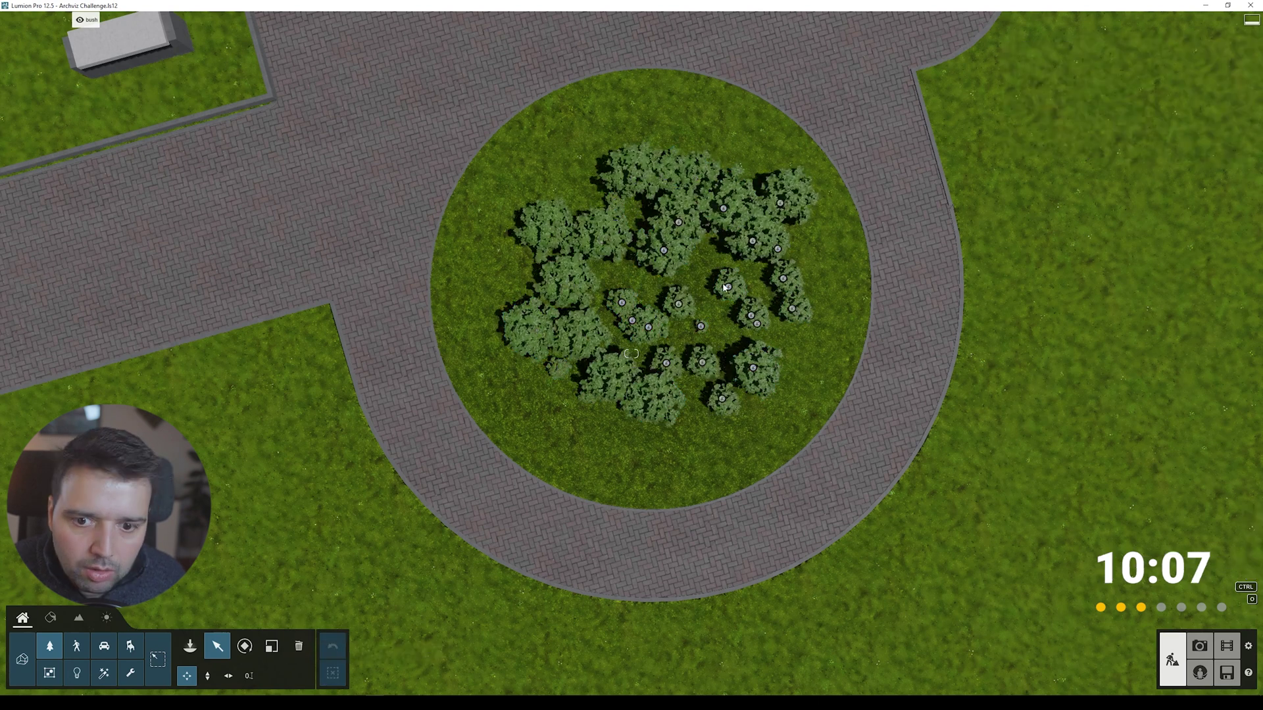
{"action": "left_click_drag", "start_coordinate": [367, 136], "coordinate": [867, 464], "text": "ctrl"}
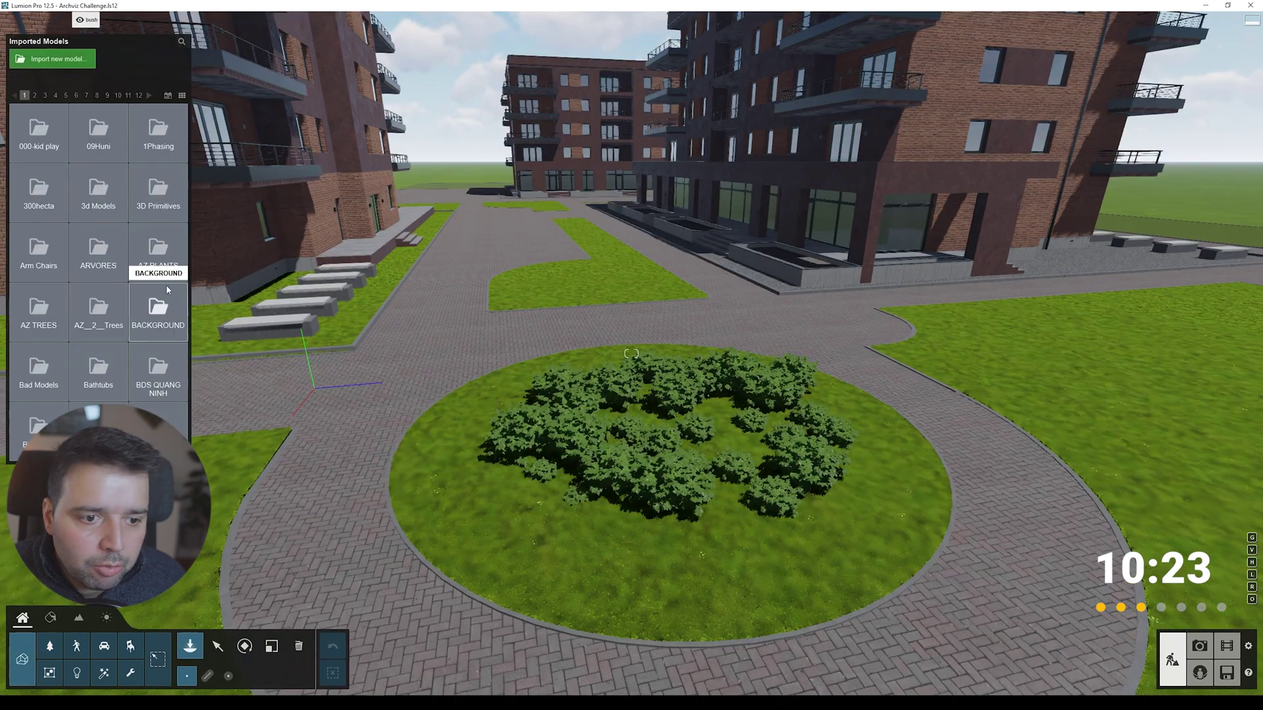
Step: Place mophead hydrangeas from the imported Plants models and distribute copies among the bushes in the circular bed
{"action": "scroll", "coordinate": [121, 325], "scroll_direction": "down", "scroll_amount": 5}
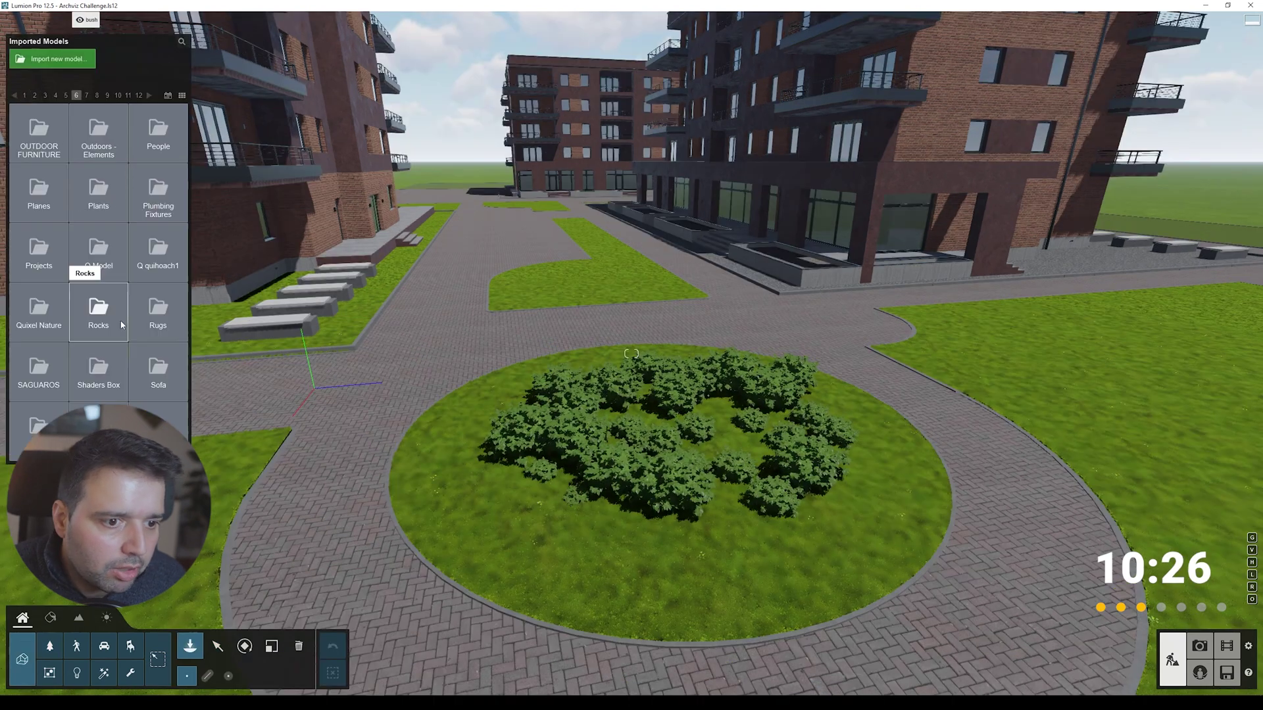
{"action": "left_click", "coordinate": [101, 218]}
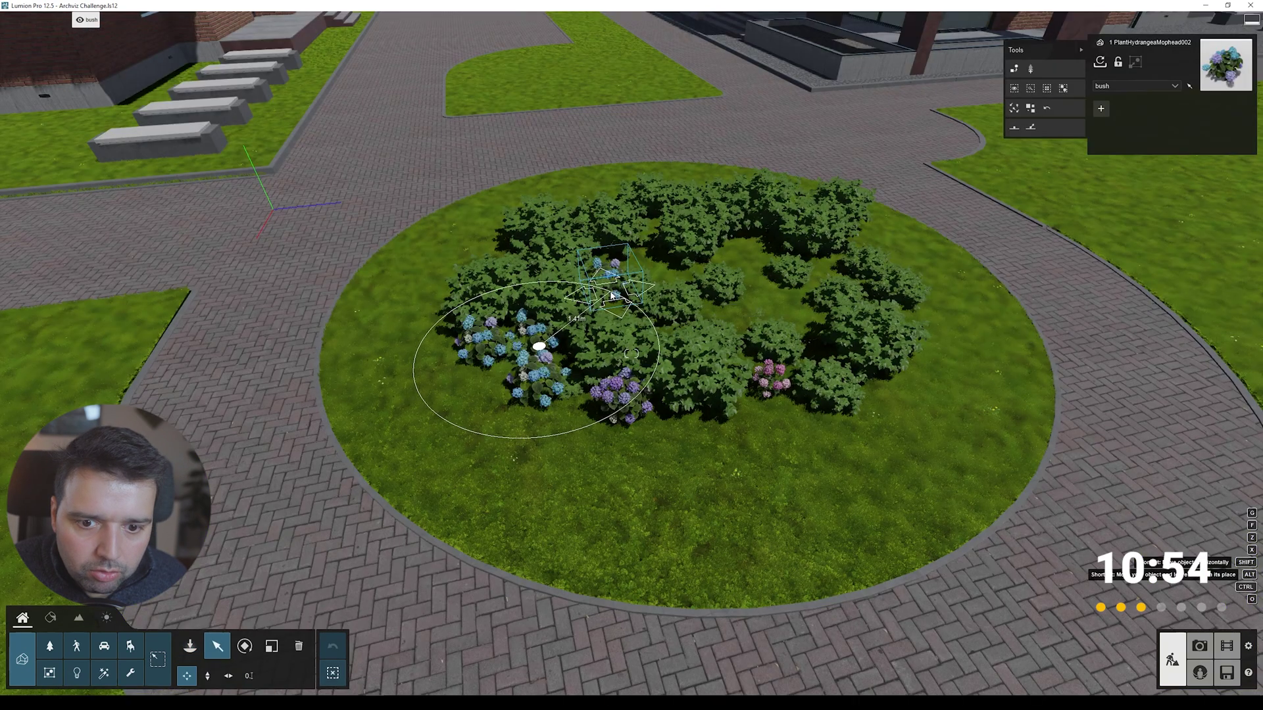
{"action": "left_click_drag", "start_coordinate": [513, 265], "coordinate": [478, 269]}
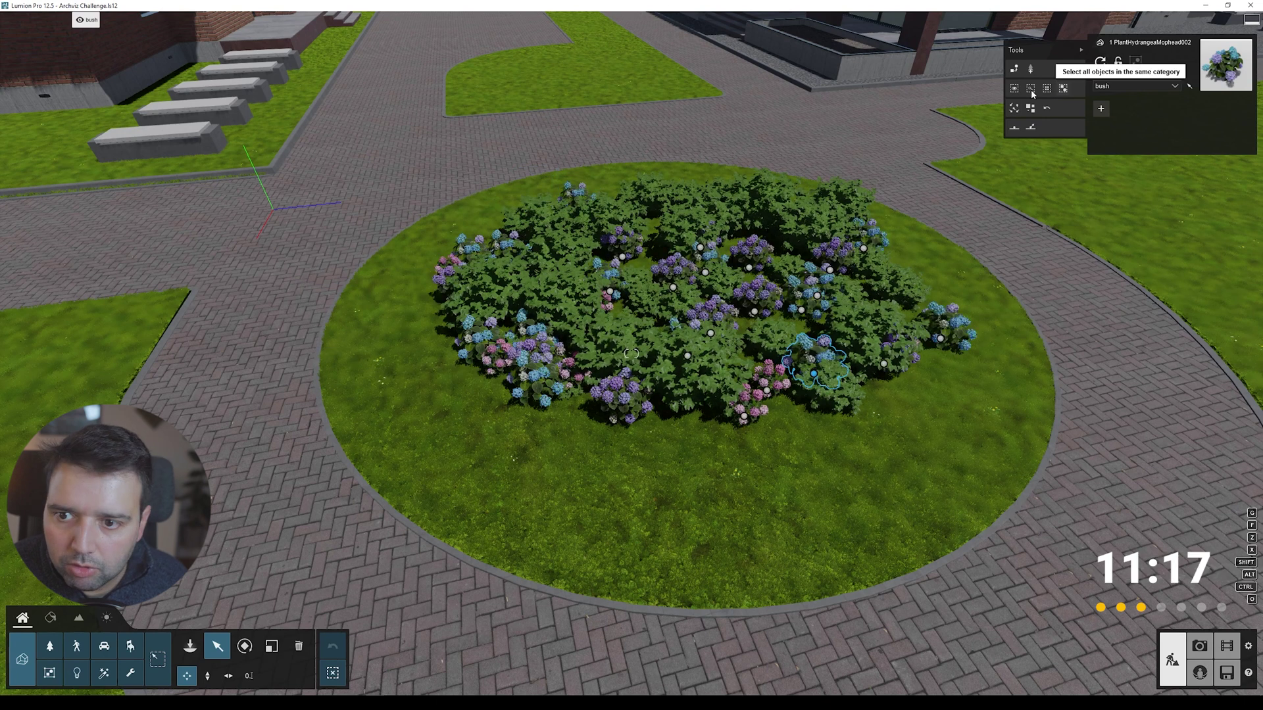
Step: Select all identical PlantHydrangeaMophead002 plants and randomize their size, and do the same for the PlantHydrangeaMophead004 plants
{"action": "left_click", "coordinate": [1049, 88]}
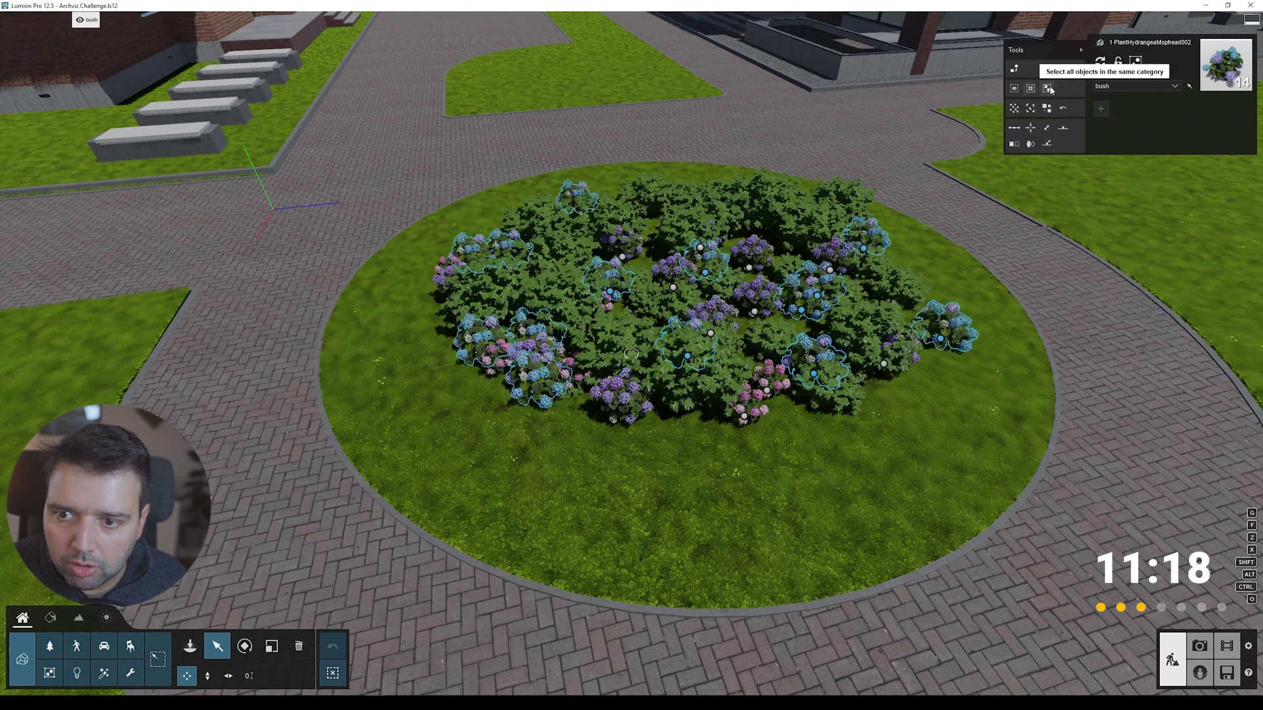
{"action": "left_click", "coordinate": [1049, 112]}
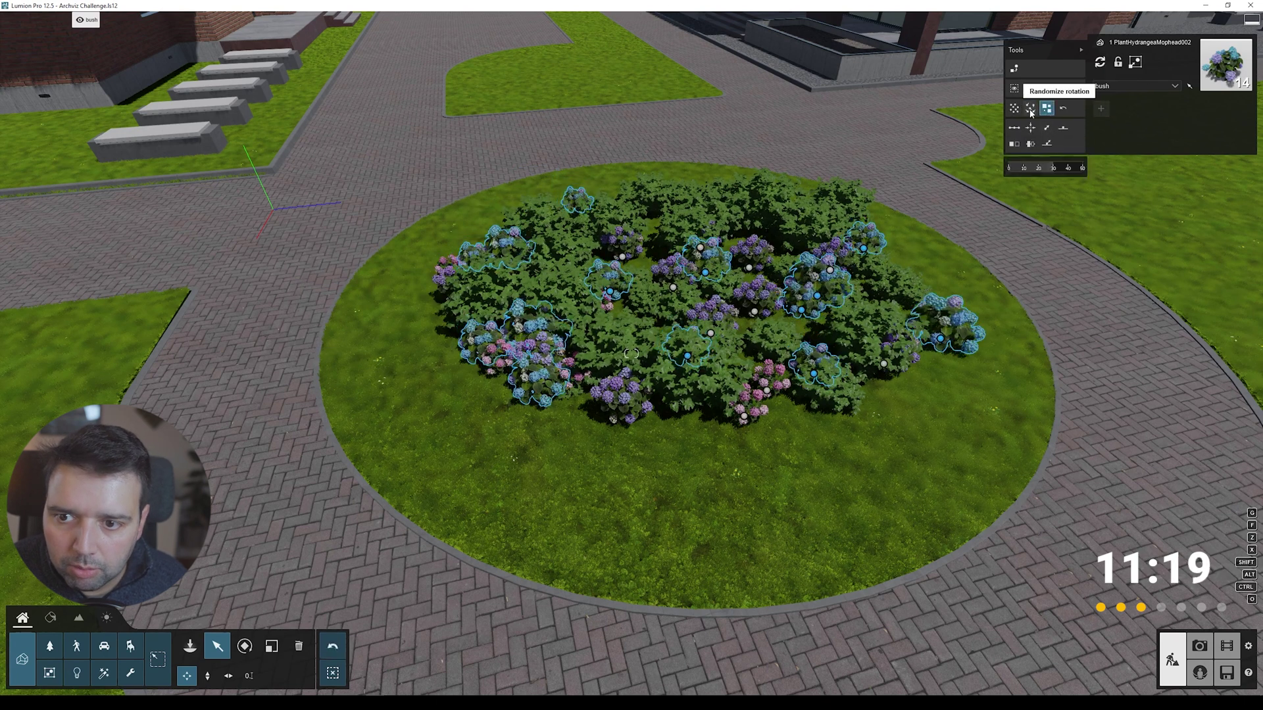
{"action": "left_click", "coordinate": [621, 403]}
{"action": "left_click", "coordinate": [1065, 88]}
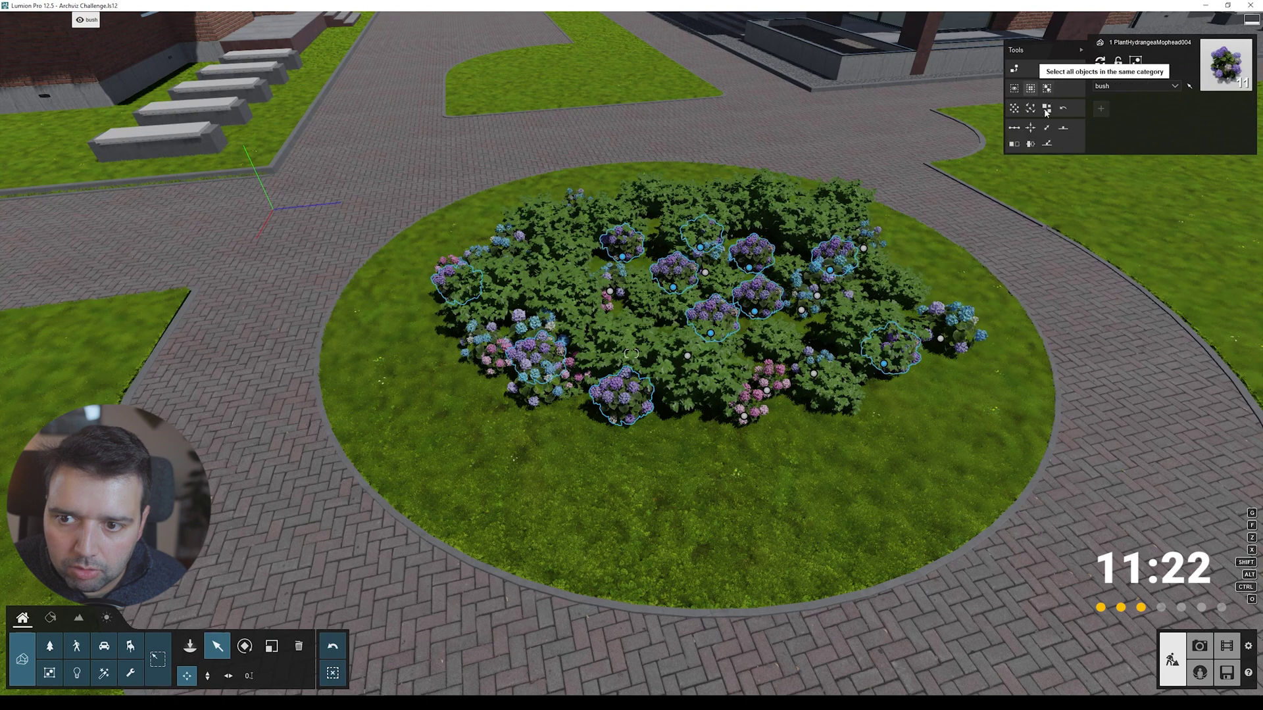
{"action": "left_click", "coordinate": [1046, 109]}
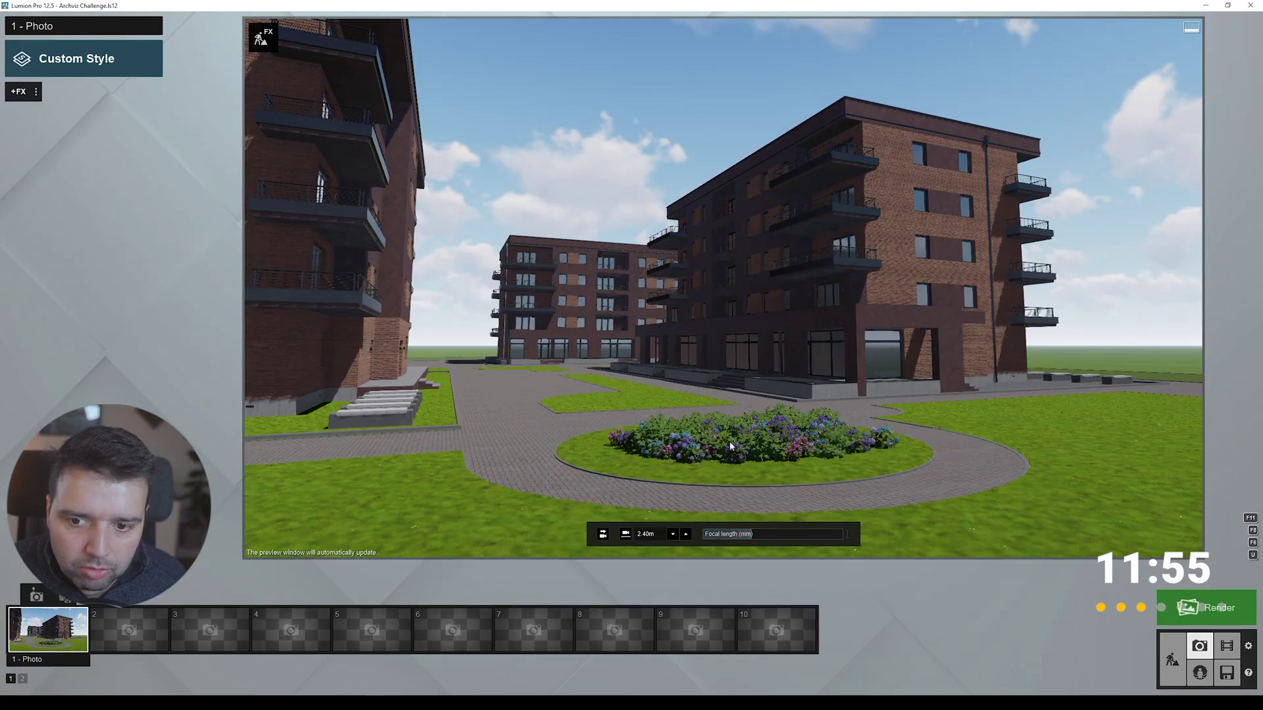
Step: Aim the photo camera at the buildings and flower bed, and apply the Daytime style to the photo
{"action": "right_click_drag", "start_coordinate": [728, 445], "coordinate": [729, 446]}
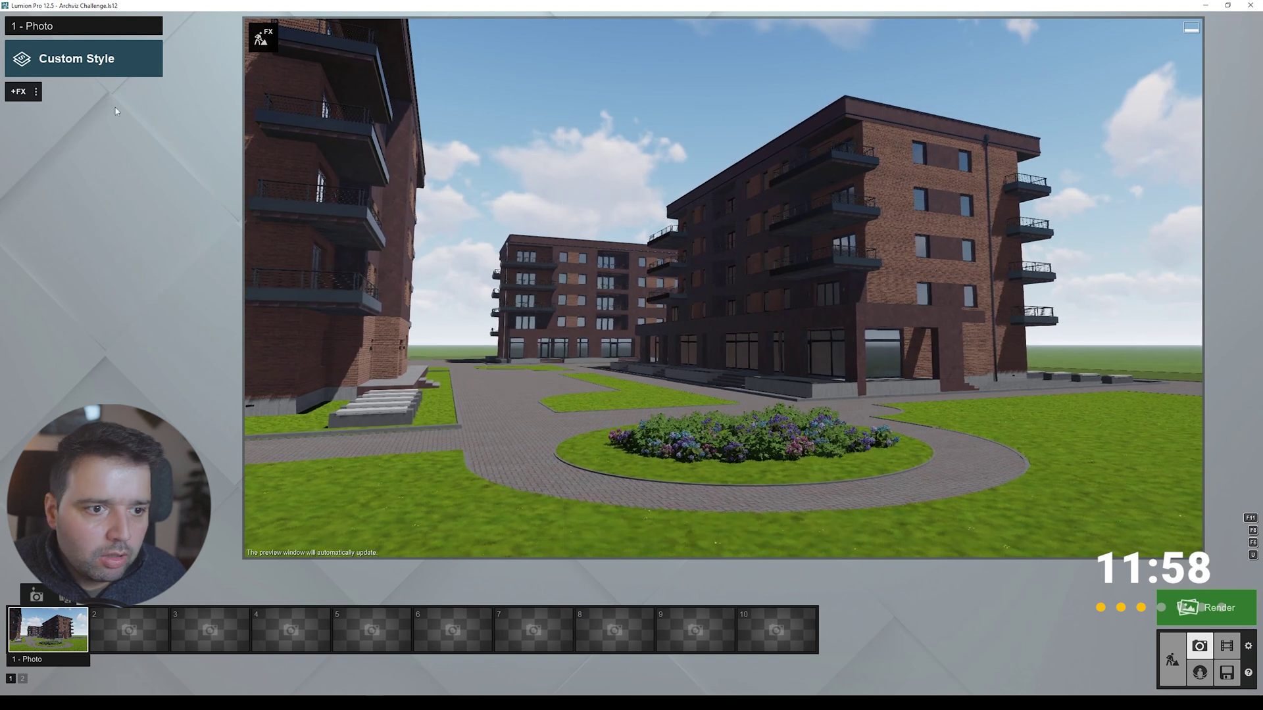
{"action": "left_click", "coordinate": [108, 74]}
{"action": "left_click", "coordinate": [629, 276]}
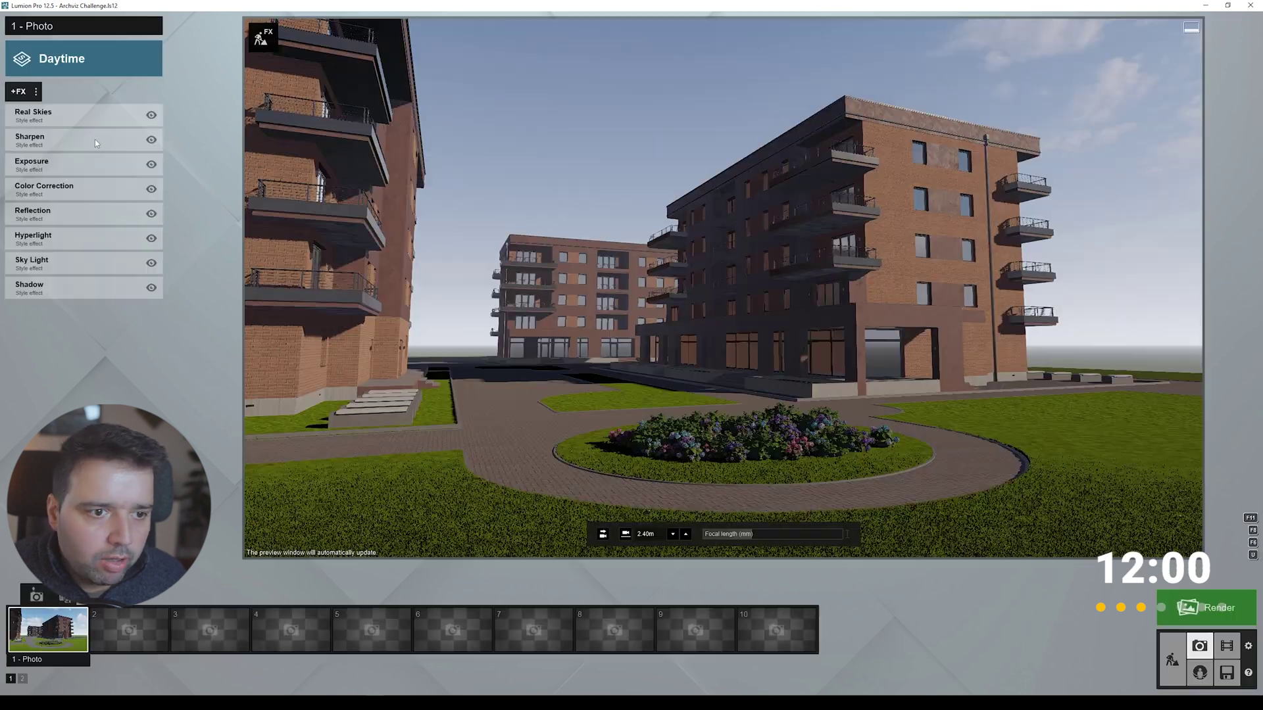
Step: Add an enabled 2-Point Perspective effect to the photo
{"action": "left_click", "coordinate": [31, 96]}
{"action": "left_click", "coordinate": [470, 298]}
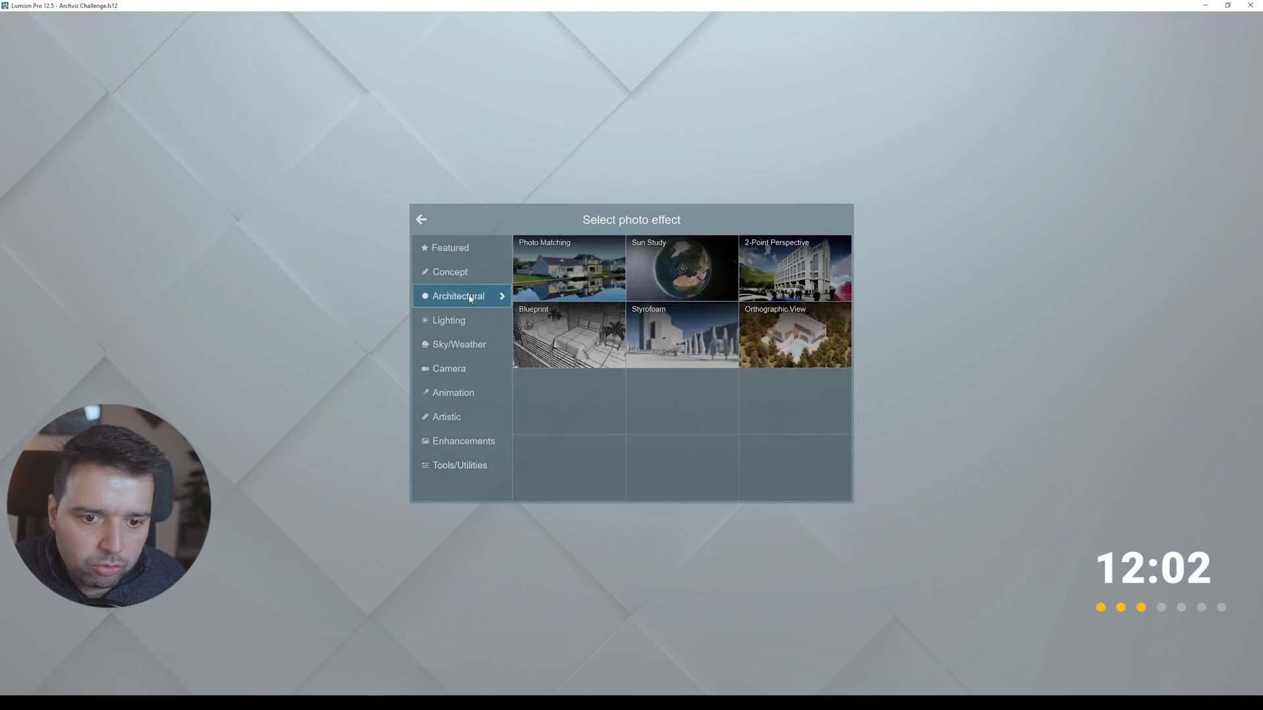
{"action": "left_click", "coordinate": [569, 268]}
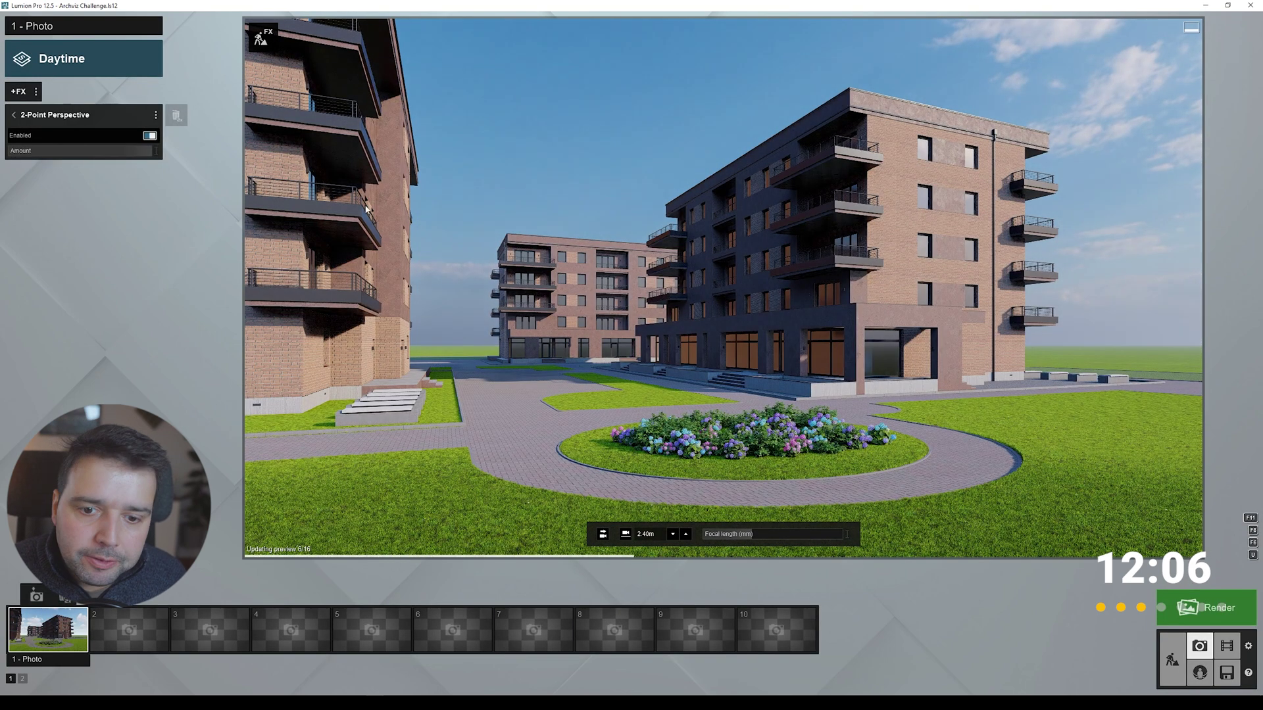
{"action": "left_click", "coordinate": [58, 117]}
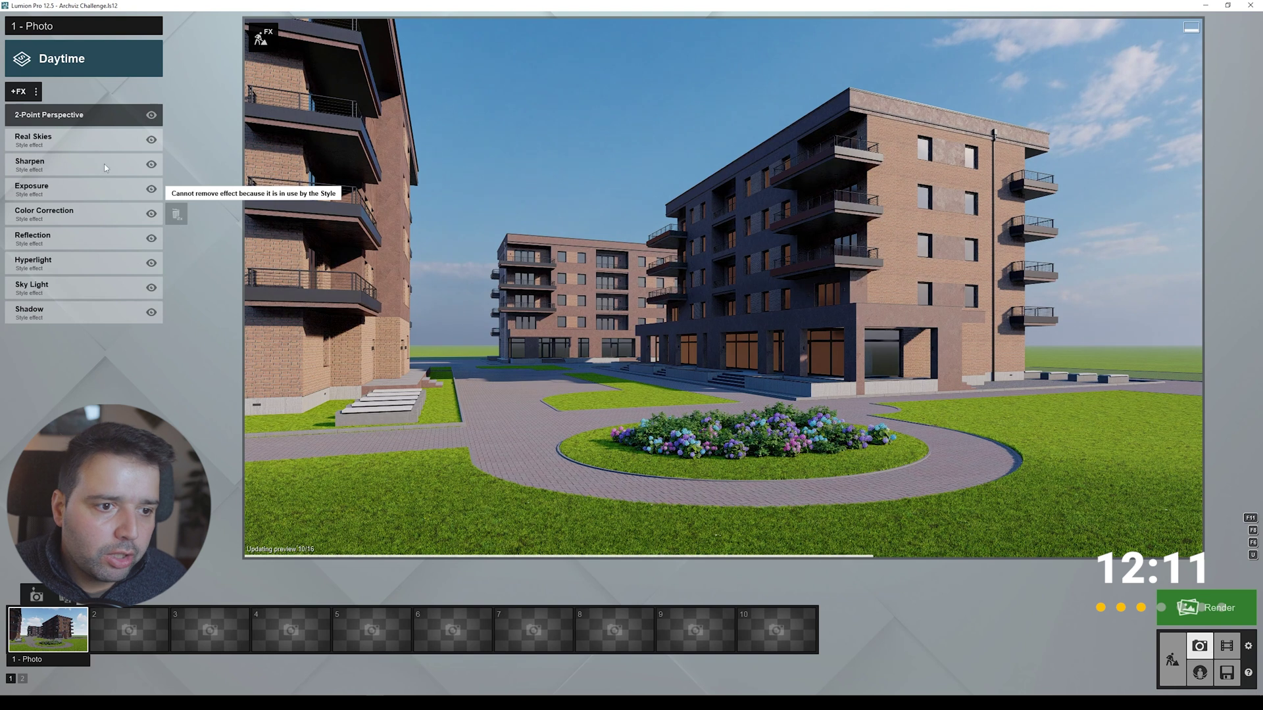
Step: Add an Image Overlay effect to the photo and load 4by3.png as its overlay
{"action": "left_click", "coordinate": [17, 91]}
{"action": "left_click", "coordinate": [452, 463]}
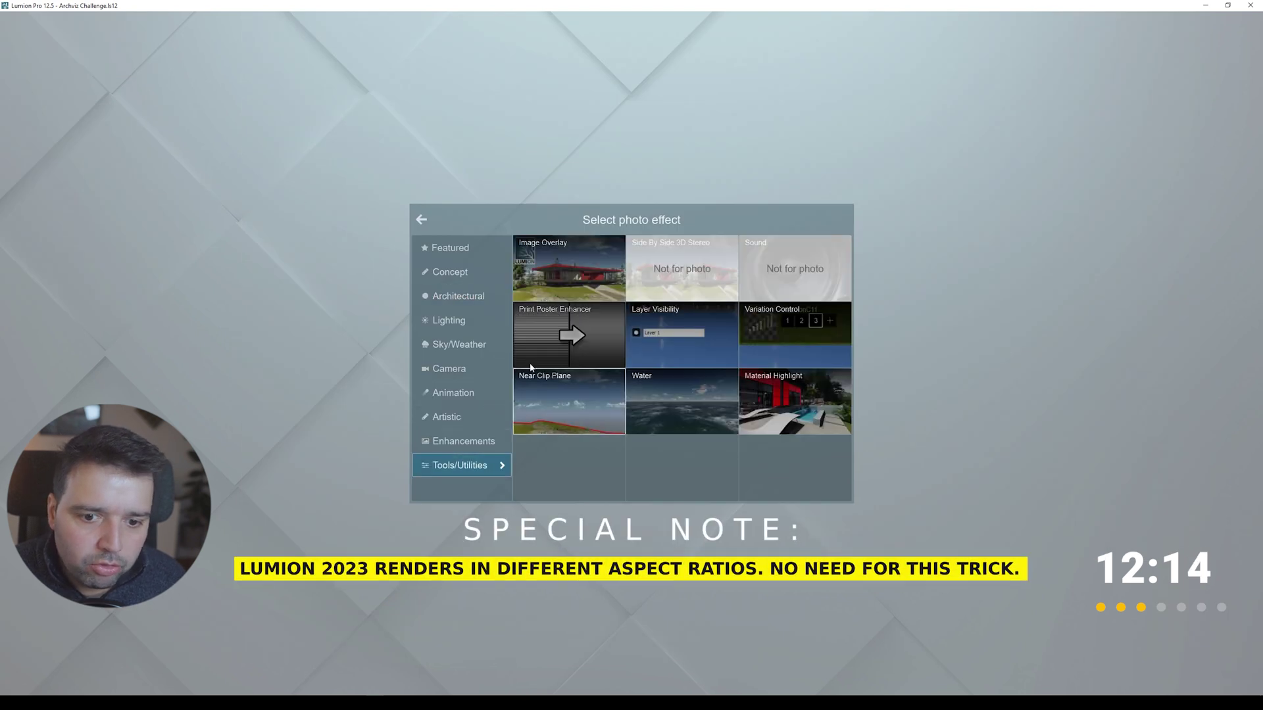
{"action": "left_click", "coordinate": [559, 276]}
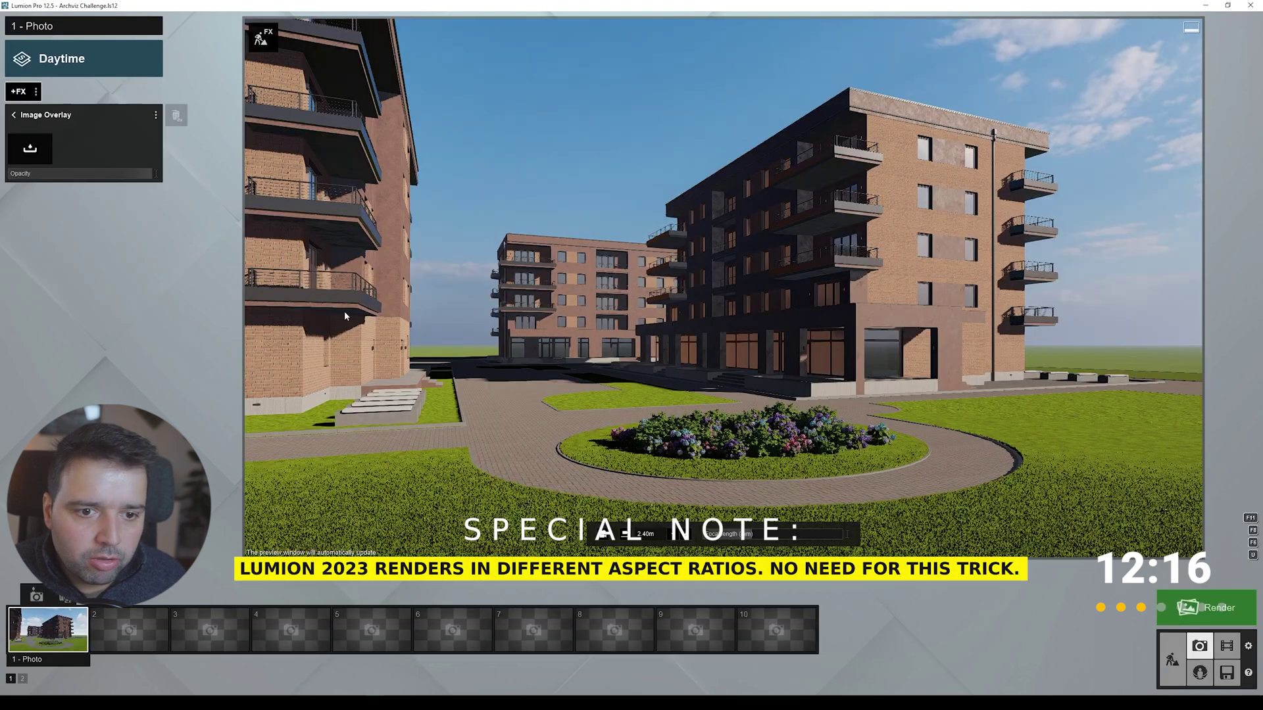
{"action": "left_click", "coordinate": [41, 147]}
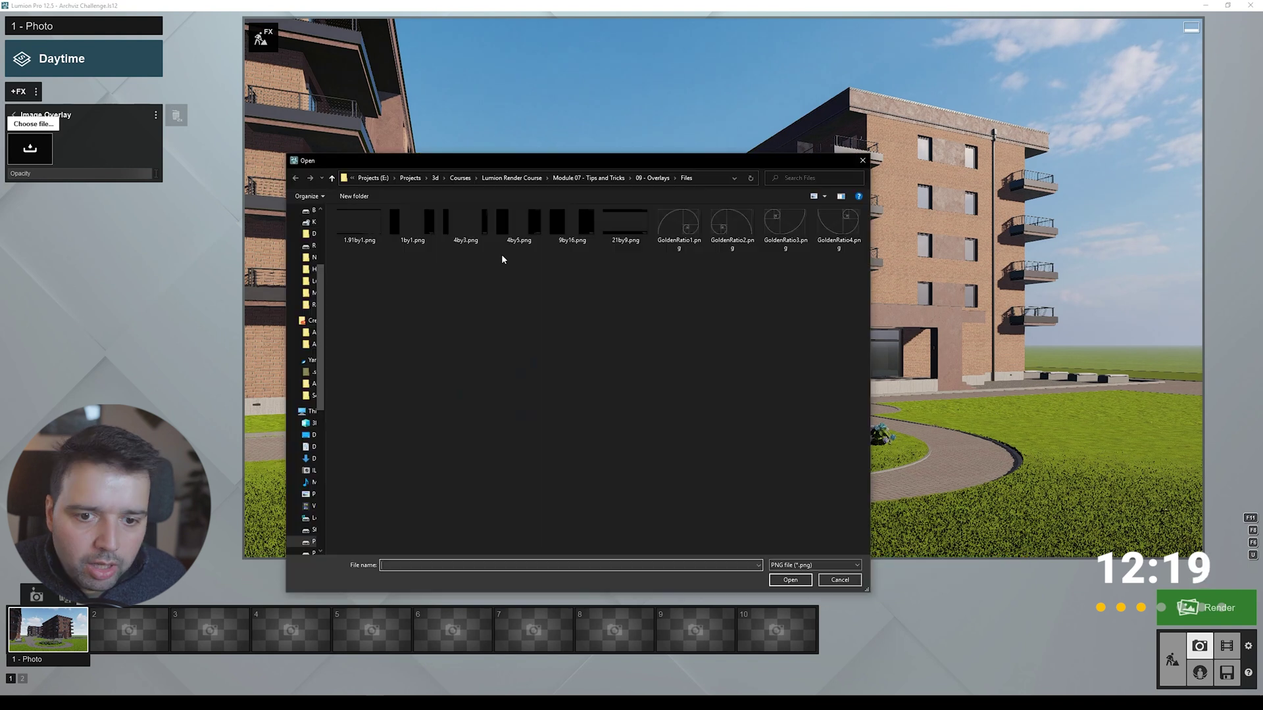
{"action": "left_click", "coordinate": [462, 227]}
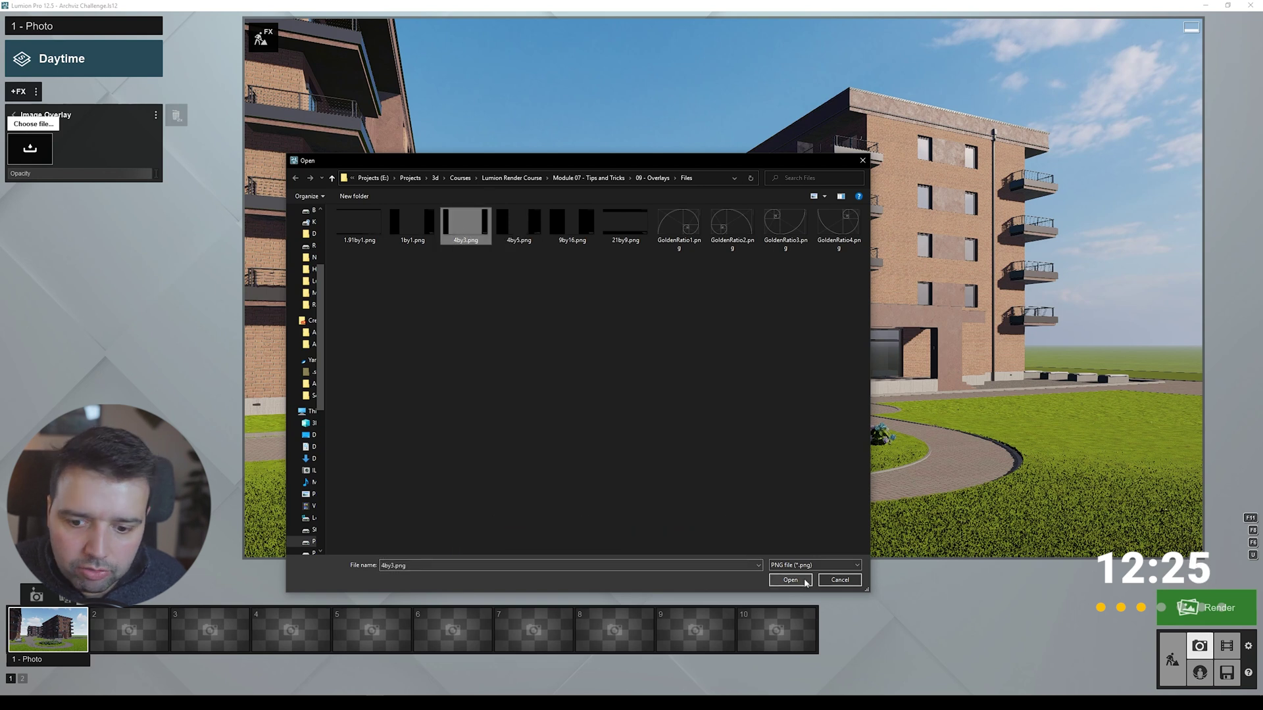
{"action": "left_click", "coordinate": [791, 580]}
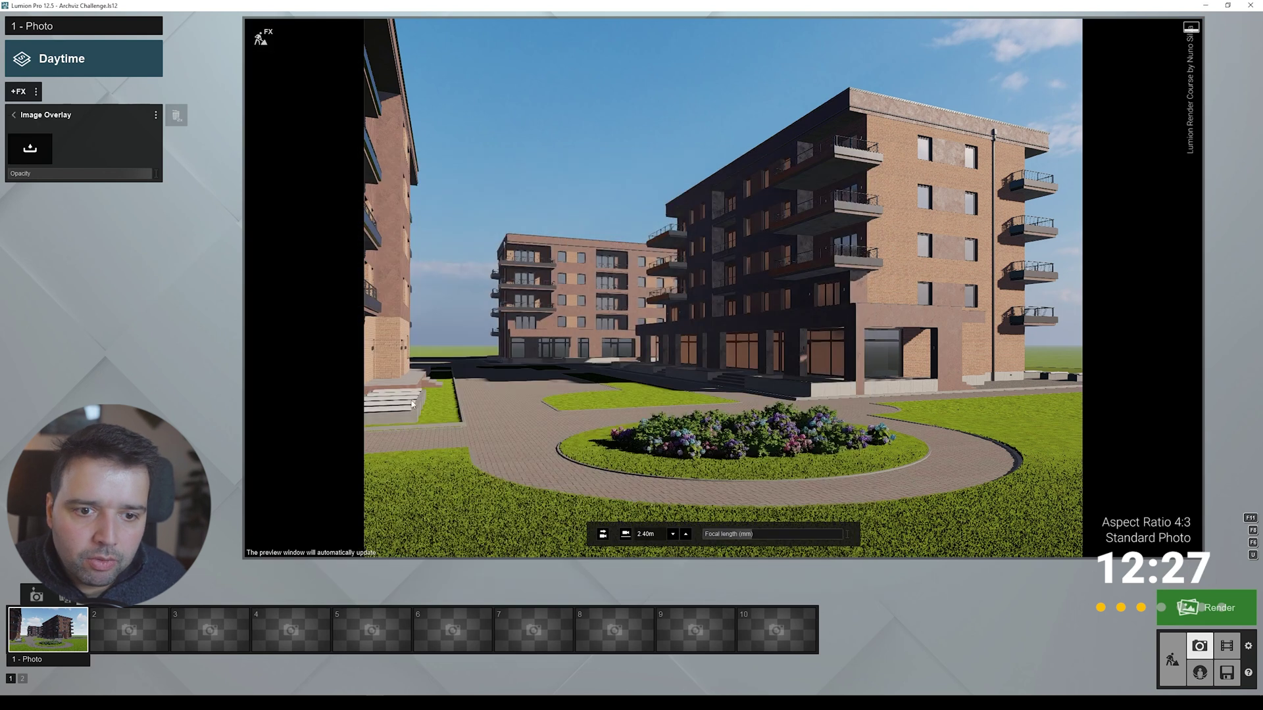
Step: Reframe the photo inside the 4:3 overlay with the camera lowered to 1.72 m, and store the view
{"action": "right_click_drag", "start_coordinate": [714, 289], "coordinate": [724, 287]}
{"action": "key", "text": "q"}
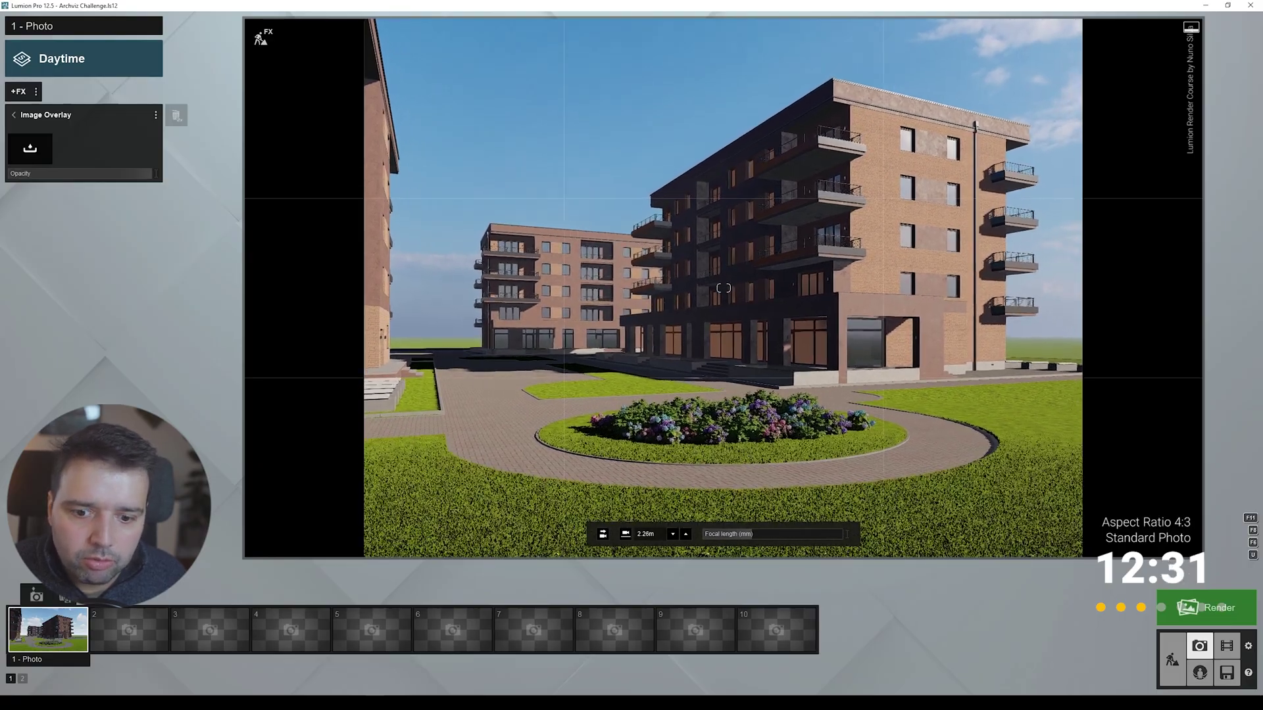
{"action": "key", "text": "q"}
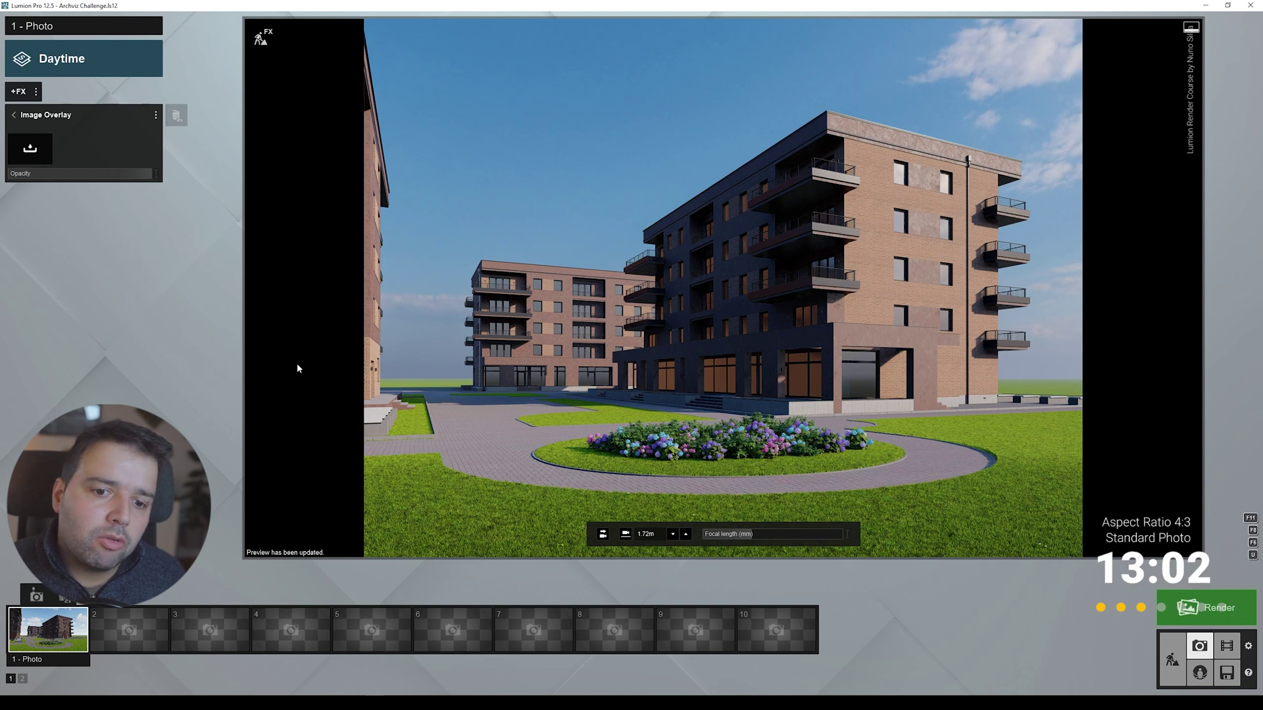
{"action": "left_click", "coordinate": [36, 594]}
Step: Choose a different sky in the Real Skies effect and adjust its heading so sunlight reaches the flower bed
{"action": "left_click", "coordinate": [13, 114]}
{"action": "left_click", "coordinate": [44, 160]}
{"action": "left_click_drag", "start_coordinate": [81, 172], "coordinate": [1, 187]}
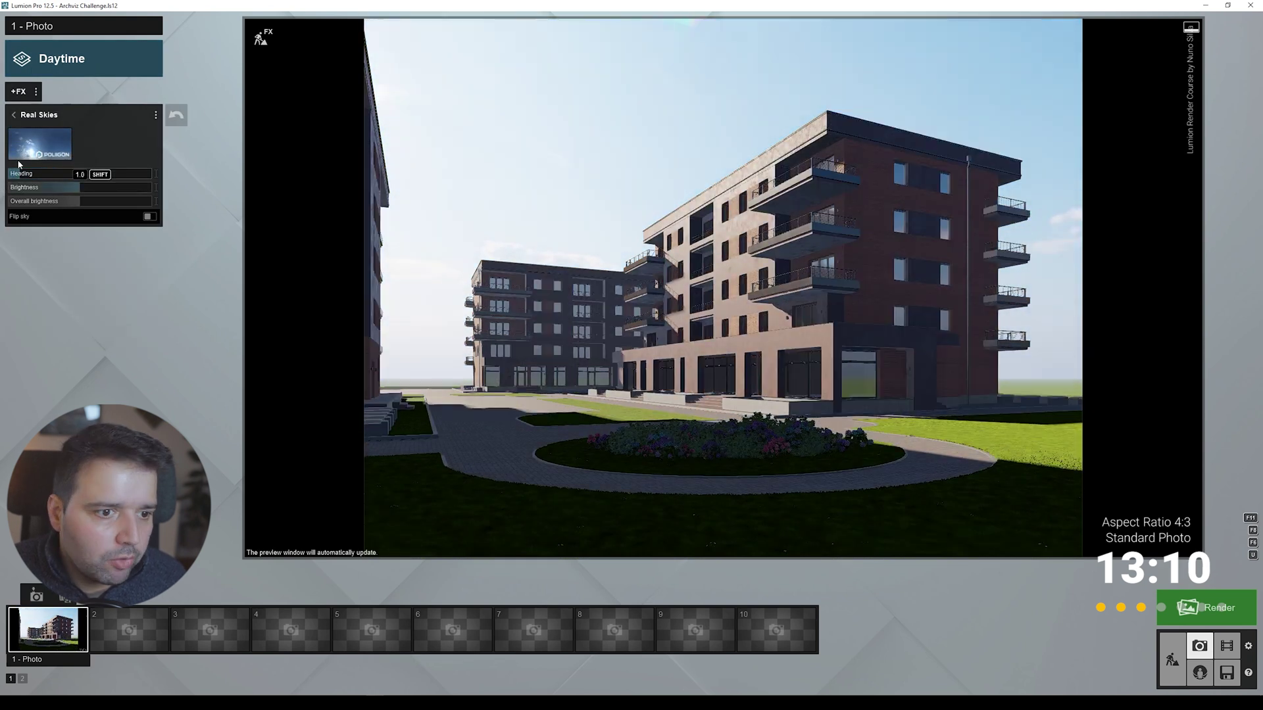
{"action": "left_click", "coordinate": [40, 143]}
{"action": "left_click", "coordinate": [486, 268]}
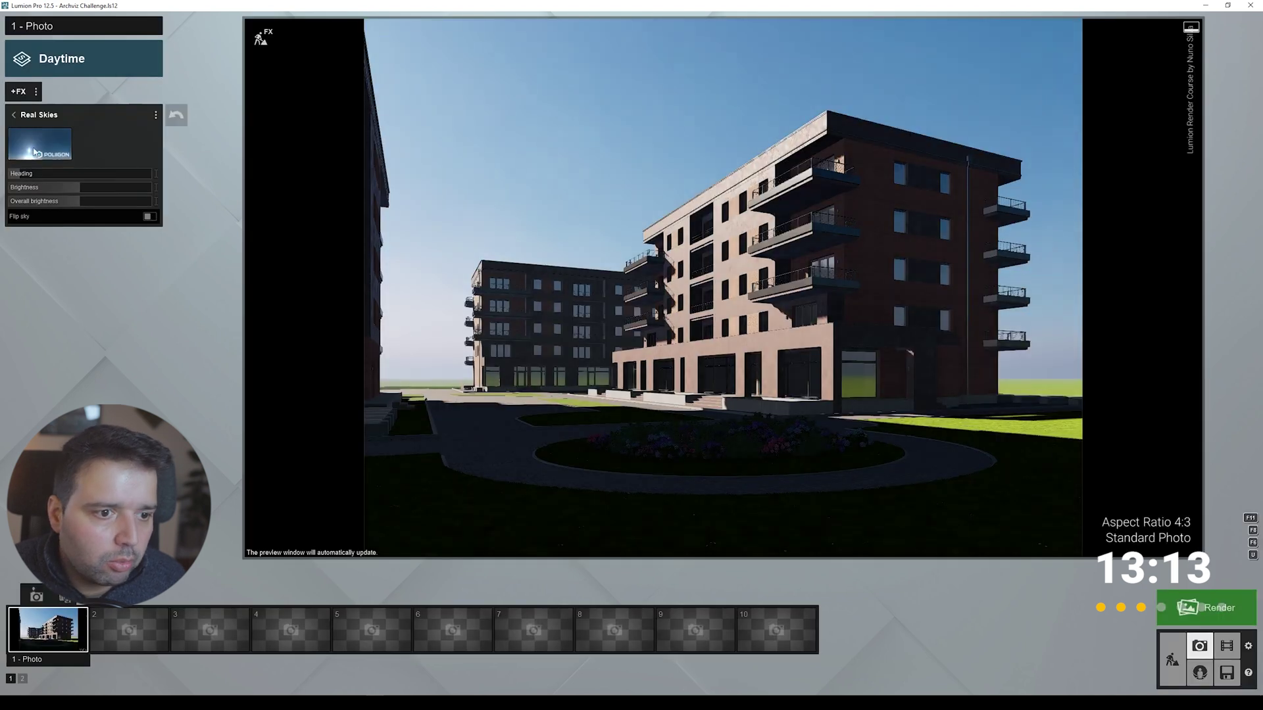
{"action": "left_click_drag", "start_coordinate": [26, 174], "coordinate": [30, 179]}
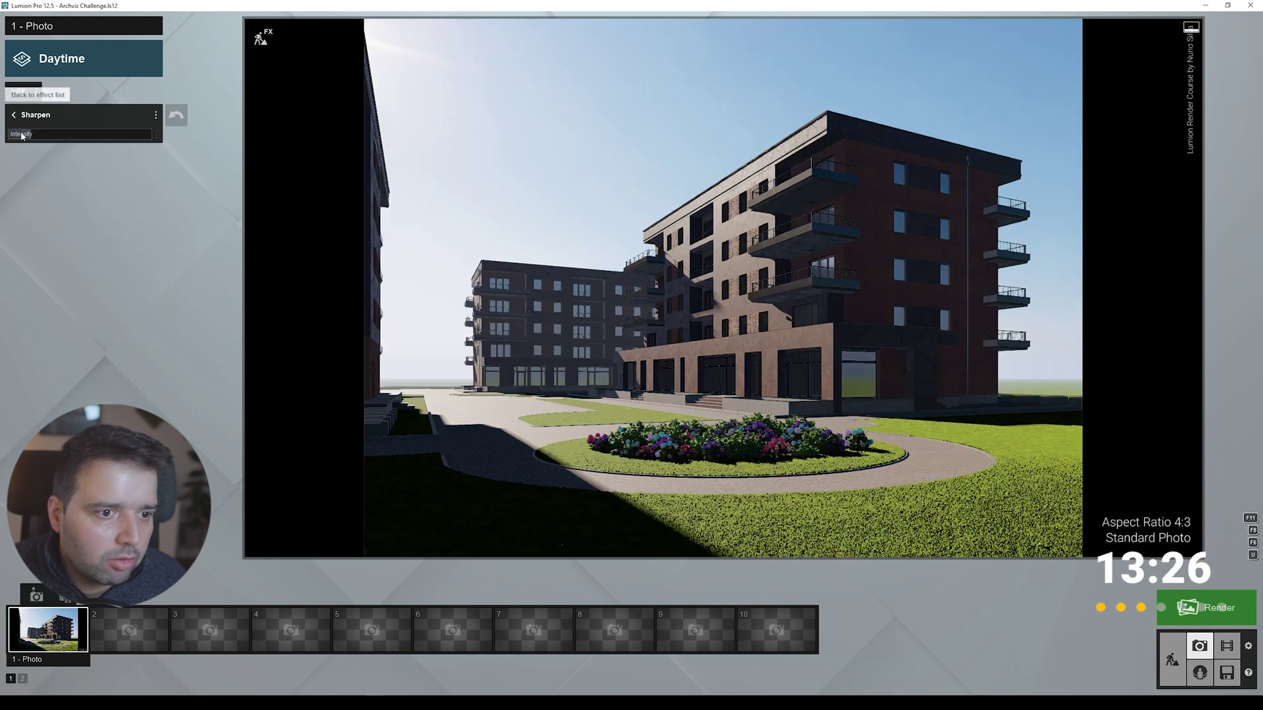
Step: Raise the Exposure effect slightly and fine-tune the temperature and tint in the Color Correction effect
{"action": "left_click", "coordinate": [13, 115]}
{"action": "left_click", "coordinate": [30, 209]}
{"action": "left_click_drag", "start_coordinate": [73, 135], "coordinate": [83, 139]}
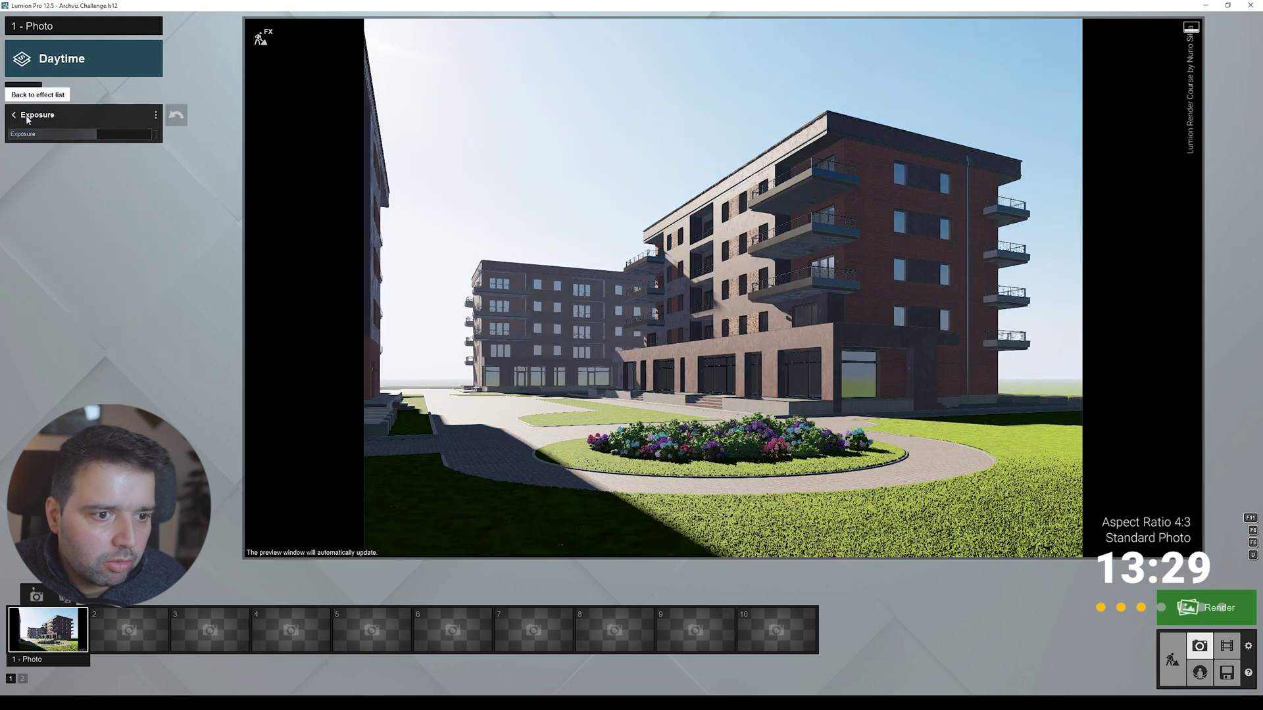
{"action": "left_click", "coordinate": [13, 114]}
{"action": "left_click", "coordinate": [98, 132]}
{"action": "left_click_drag", "start_coordinate": [98, 135], "coordinate": [107, 134]}
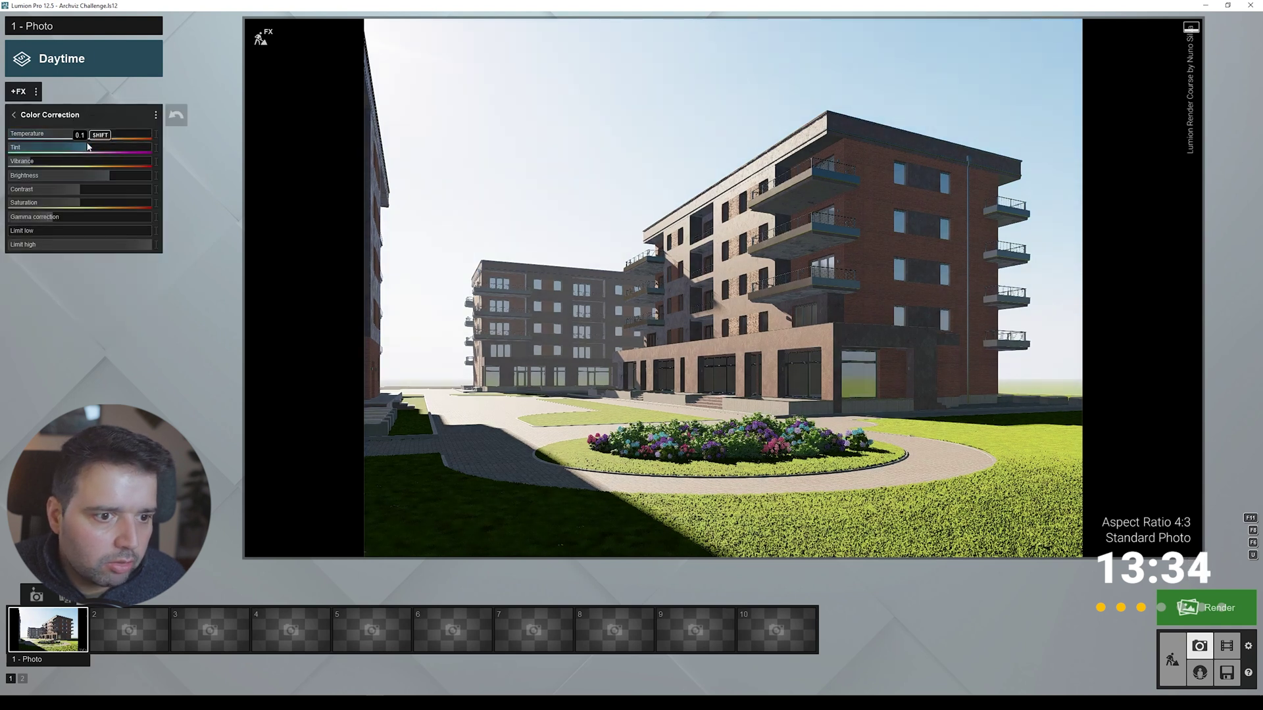
{"action": "left_click", "coordinate": [14, 114]}
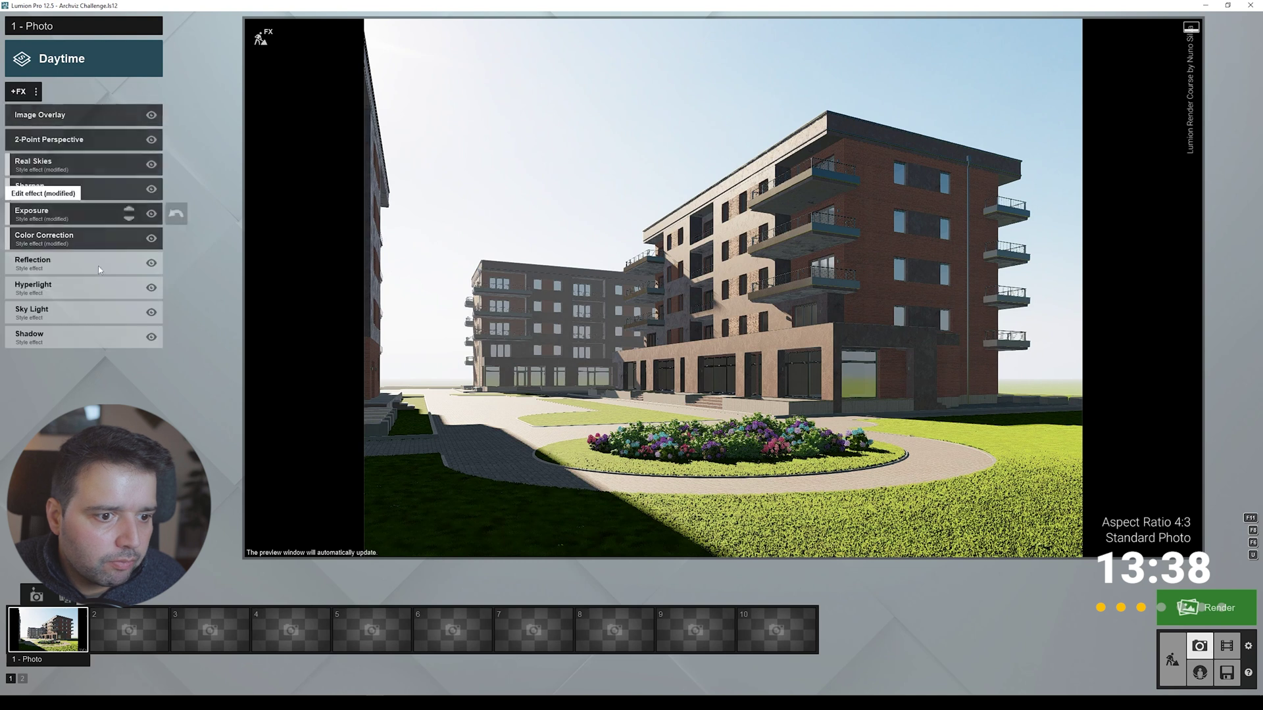
Step: Add reflection planes on the apartment buildings' glazed facades in the Reflection effect
{"action": "left_click", "coordinate": [80, 263]}
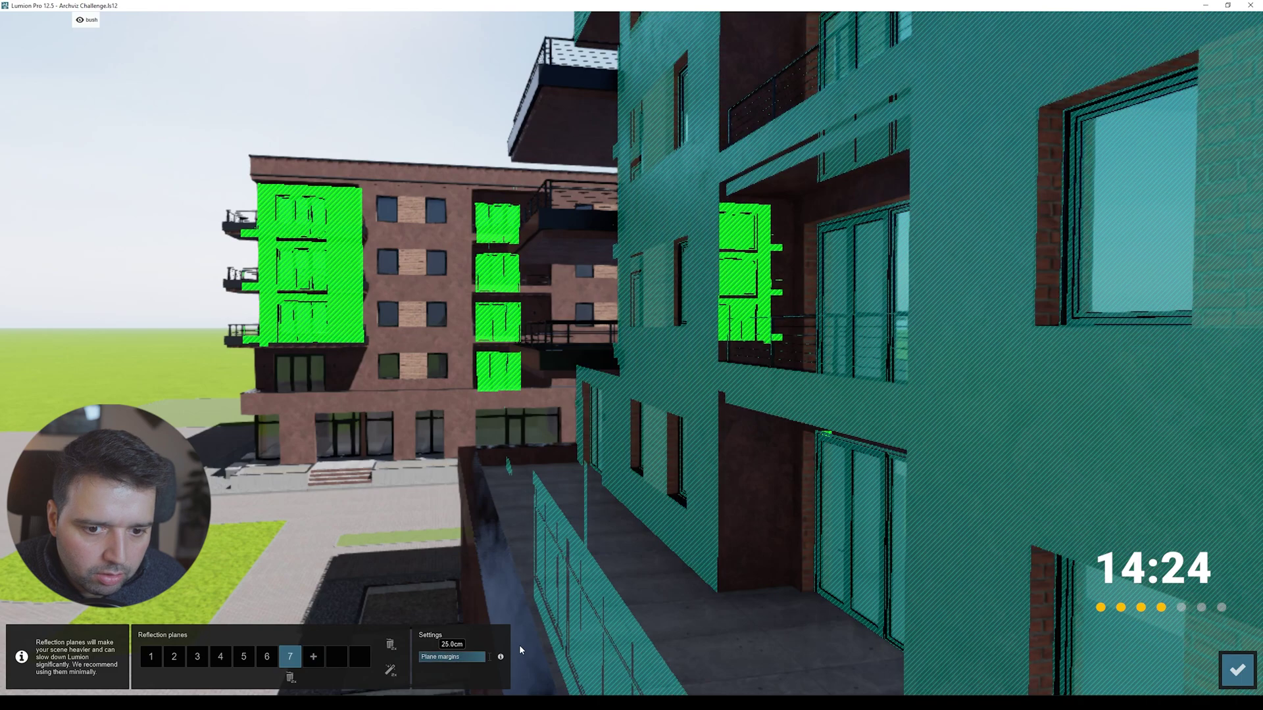
{"action": "left_click", "coordinate": [519, 645]}
{"action": "right_click_drag", "start_coordinate": [519, 645], "coordinate": [463, 420]}
{"action": "key", "text": "s"}
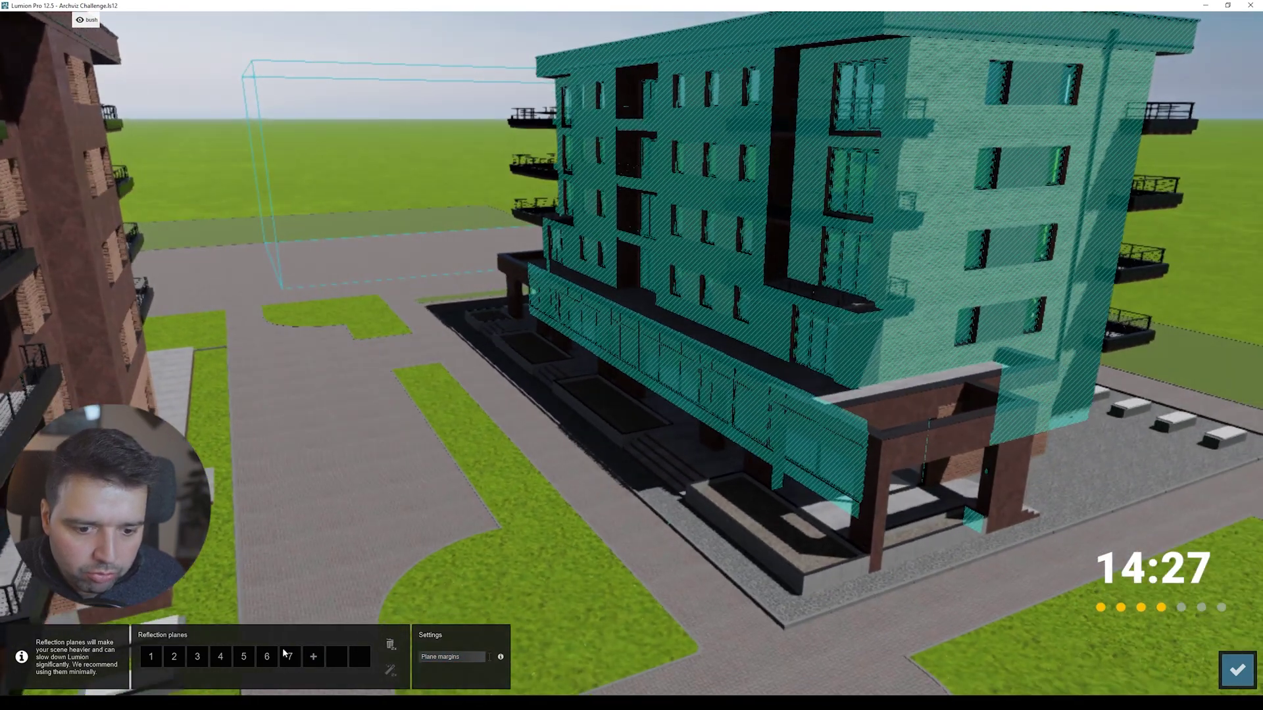
{"action": "left_click", "coordinate": [313, 656]}
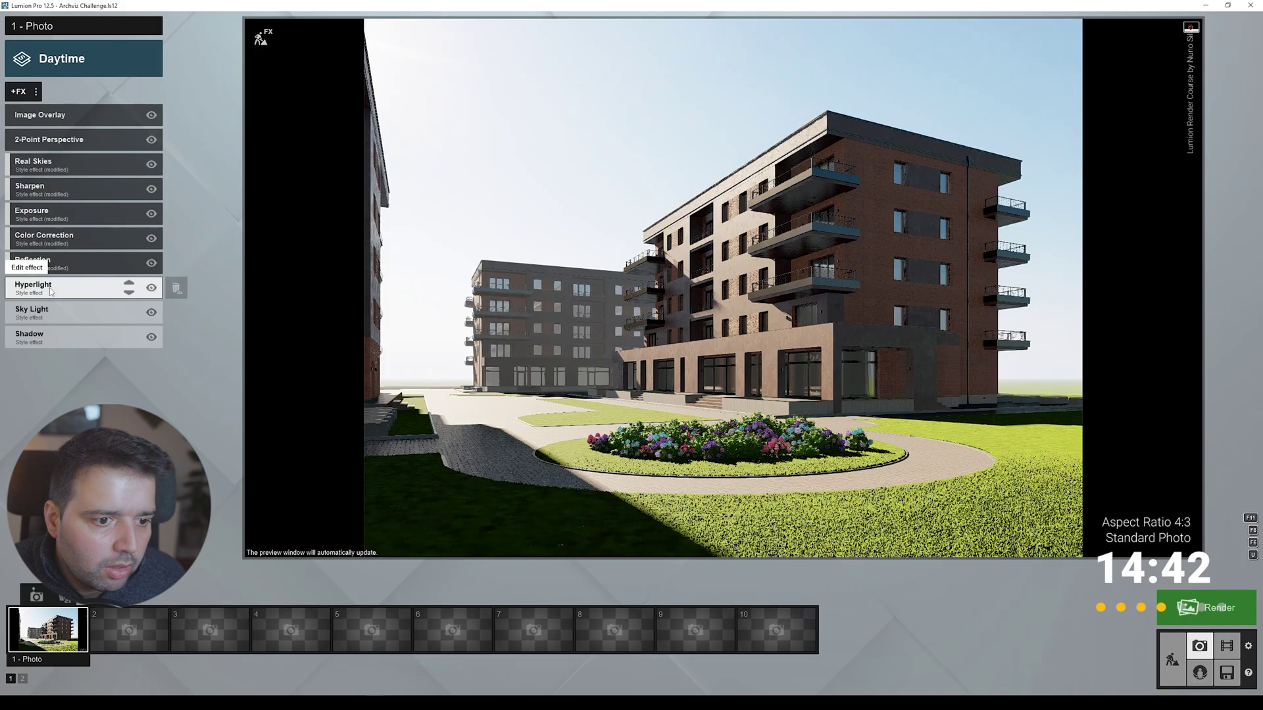
Step: Adjust the Hyperlight effect's amount and tune the Sky Light effect for the photo
{"action": "left_click", "coordinate": [79, 283]}
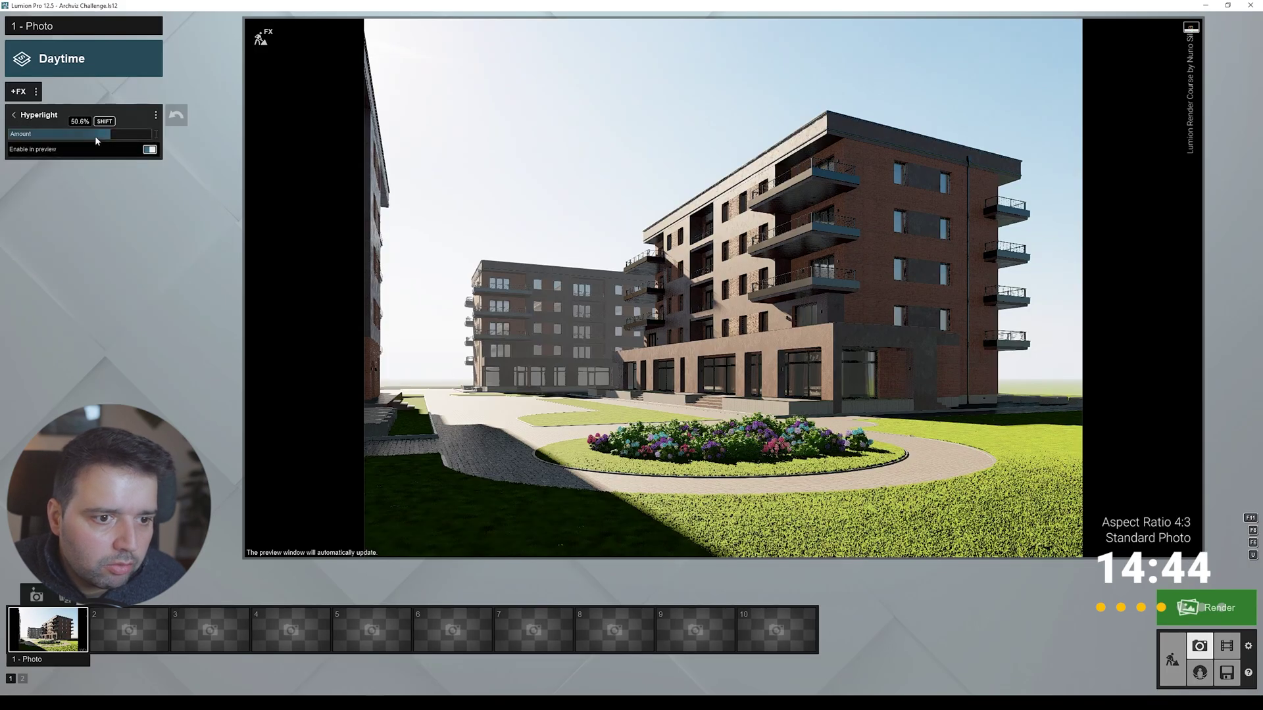
{"action": "left_click", "coordinate": [13, 114]}
{"action": "left_click", "coordinate": [36, 312]}
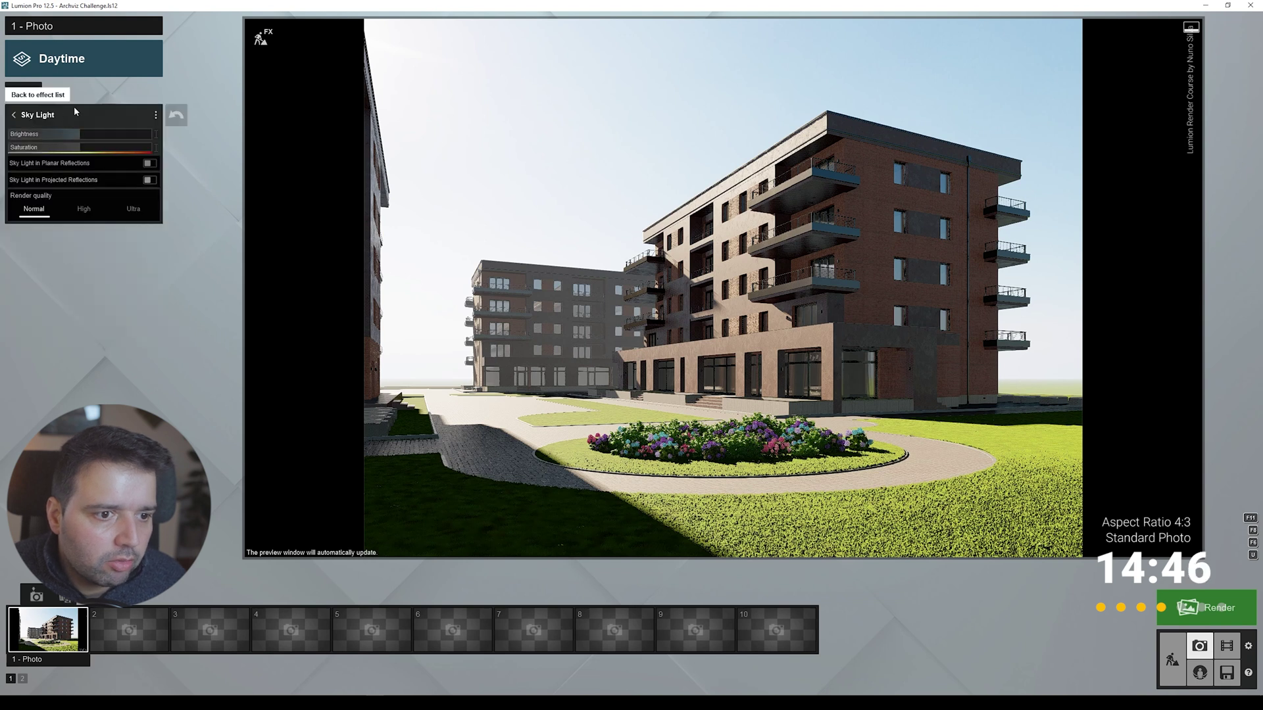
{"action": "left_click_drag", "start_coordinate": [66, 136], "coordinate": [38, 130]}
{"action": "left_click", "coordinate": [13, 114]}
Step: Tune the Shadow effect's shading, render a 1920x1080 test image, and close the finished render
{"action": "left_click", "coordinate": [29, 337]}
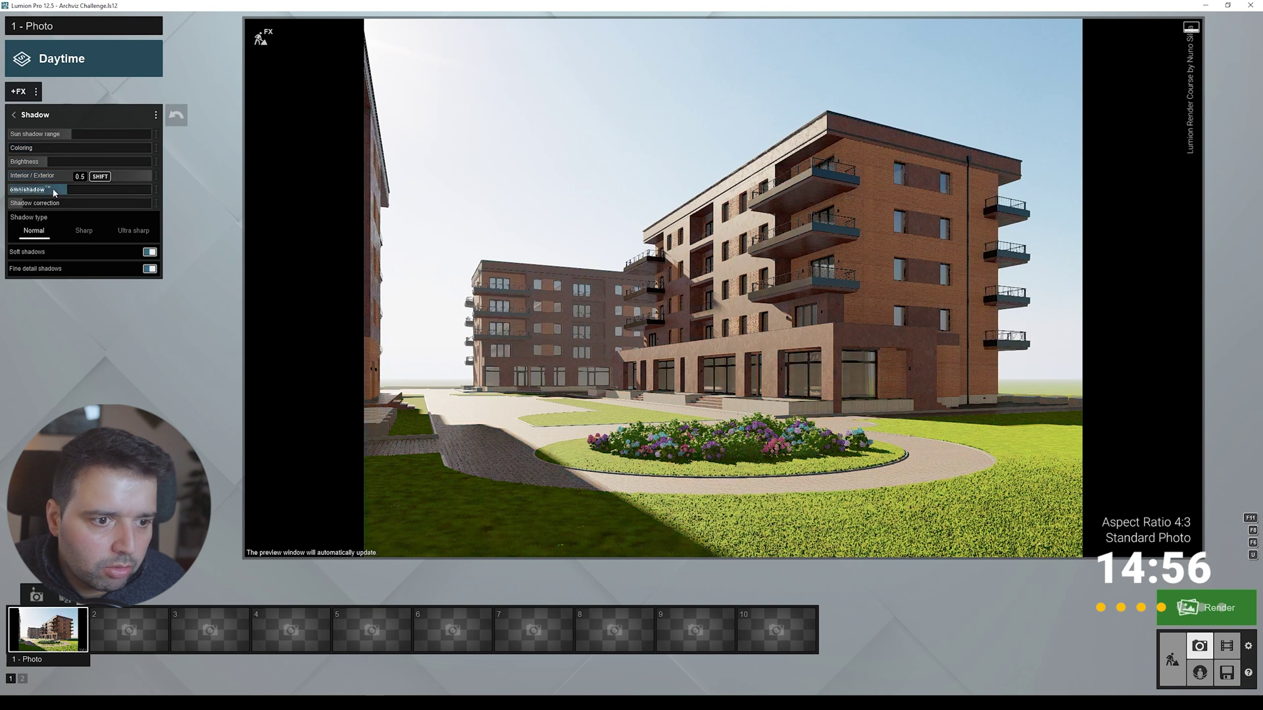
{"action": "left_click", "coordinate": [14, 115]}
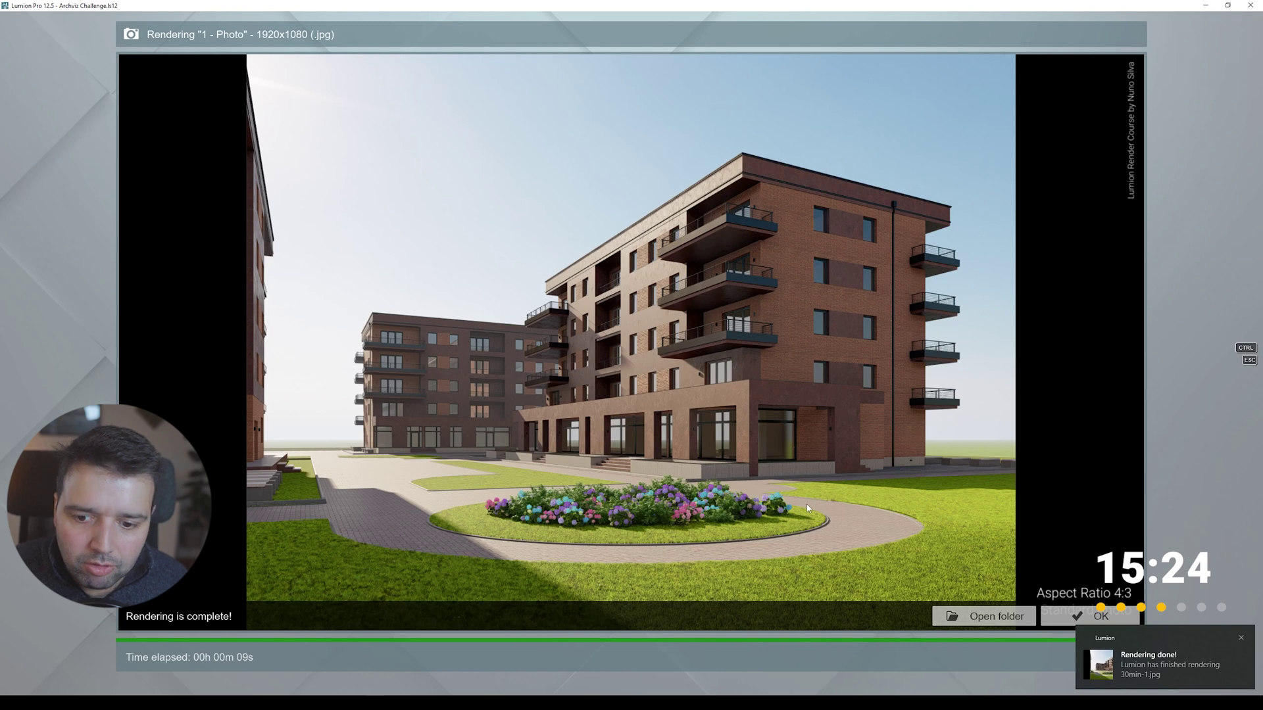
{"action": "left_click", "coordinate": [1073, 617]}
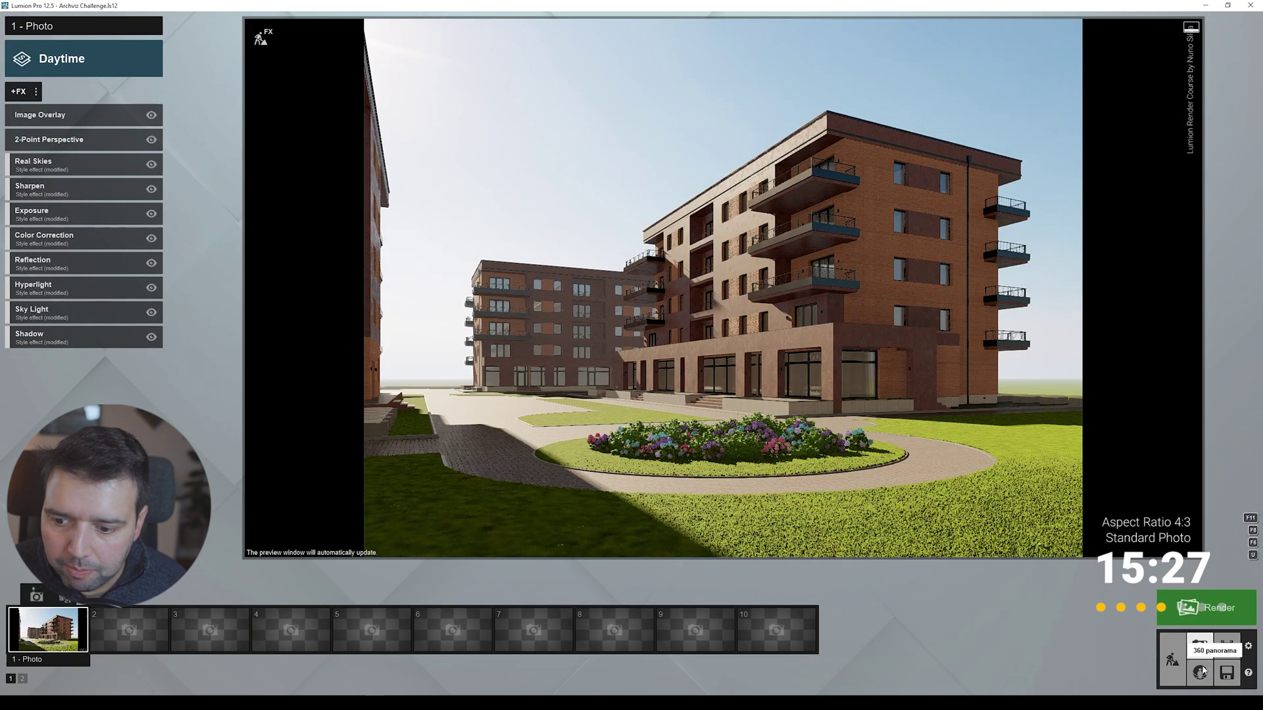
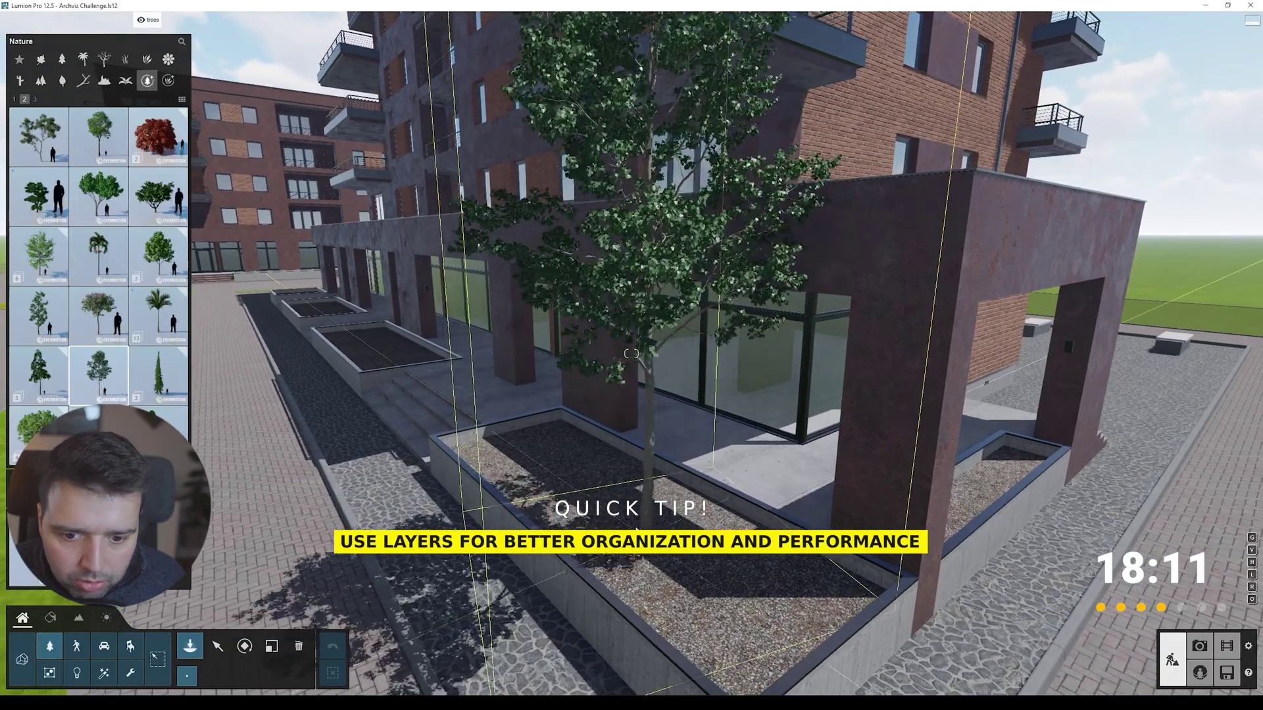
Step: Plant broadleaf trees in the raised planters by the building entrances and bright green trees on the narrow grass strip
{"action": "right_click_drag", "start_coordinate": [631, 353], "coordinate": [598, 367]}
{"action": "key", "text": "s"}
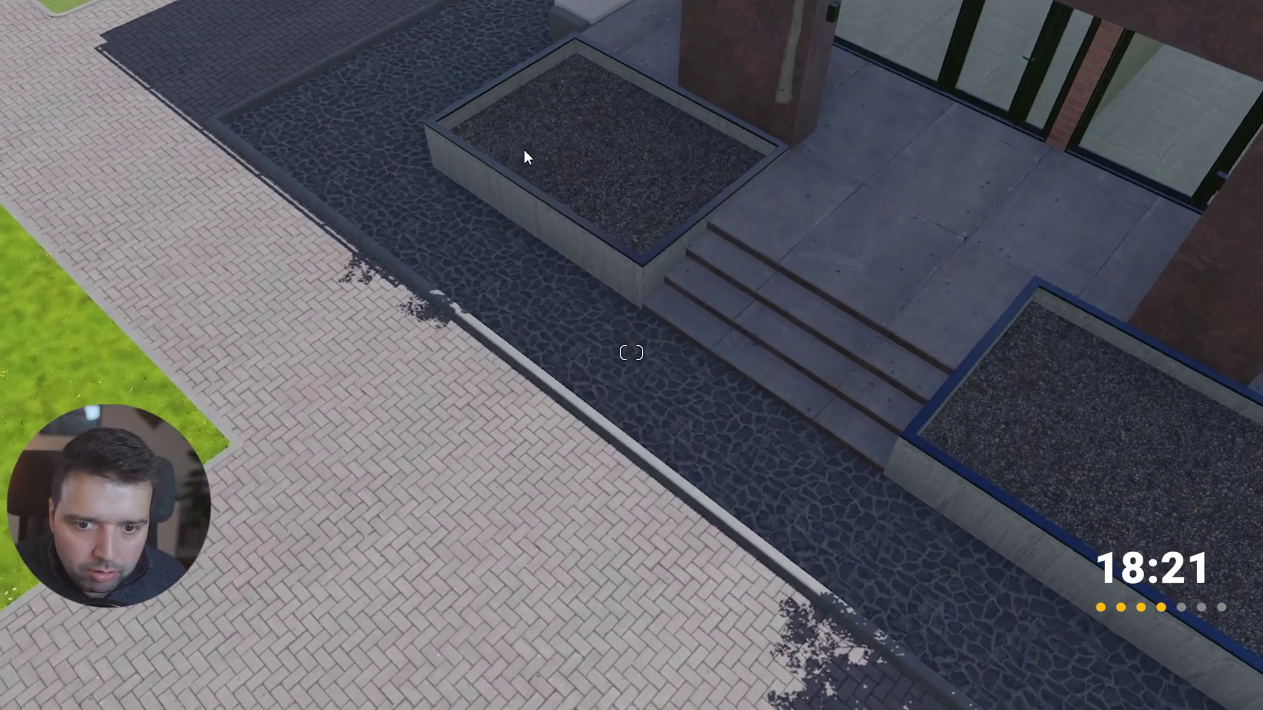
{"action": "left_click", "coordinate": [613, 158]}
{"action": "key", "text": "s"}
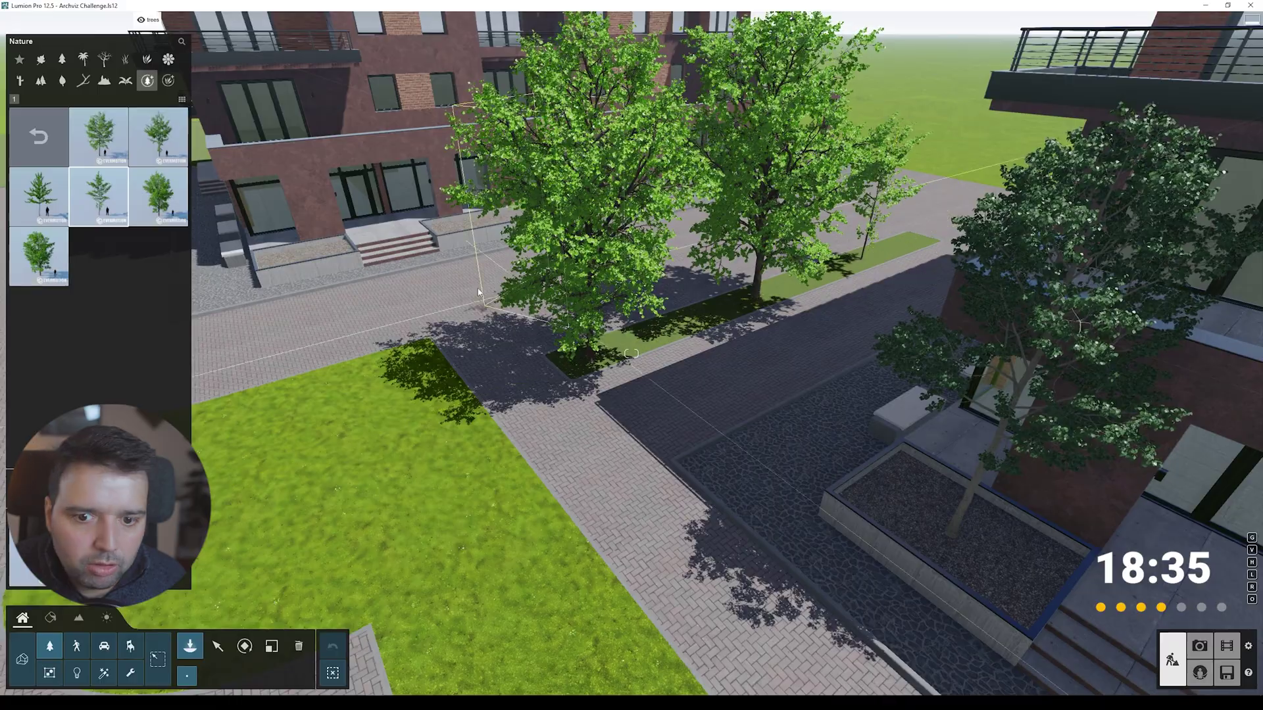
{"action": "key", "text": "s"}
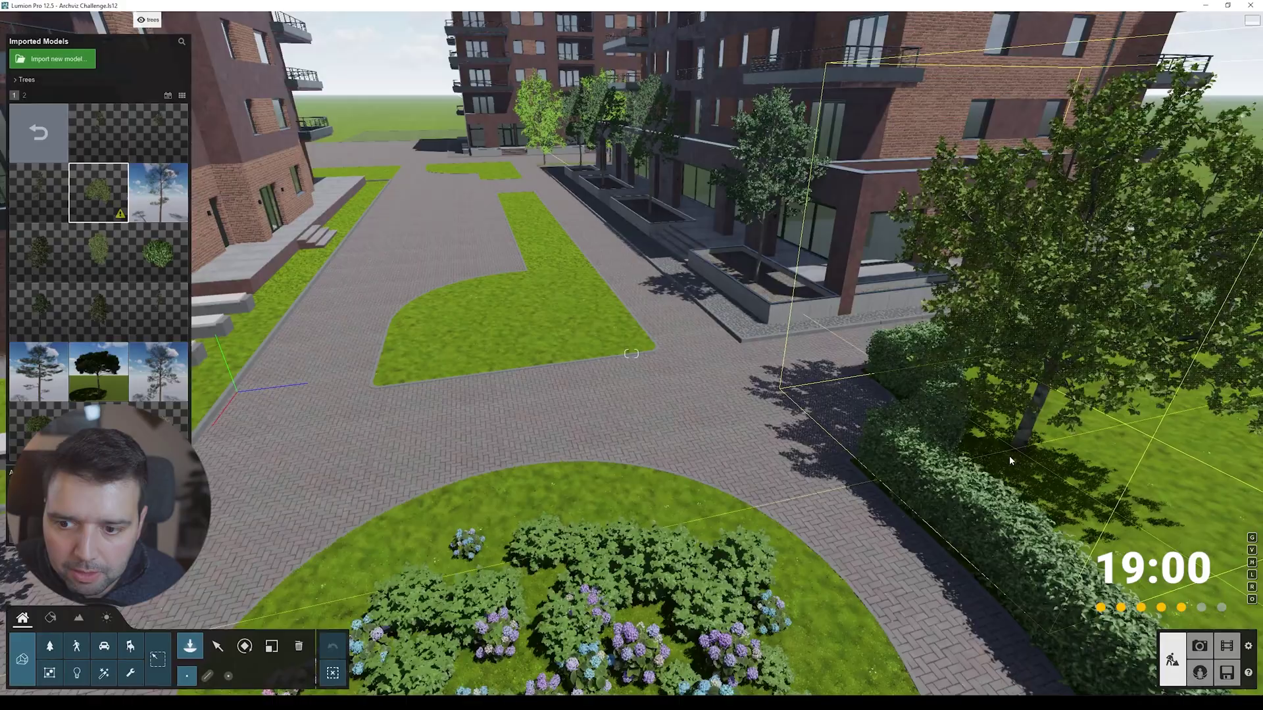
Step: Plant the imported AM250_069 tree beside the hedge and on the curved central lawn, rotating and positioning the lawn tree
{"action": "left_click_drag", "start_coordinate": [1009, 455], "coordinate": [985, 449]}
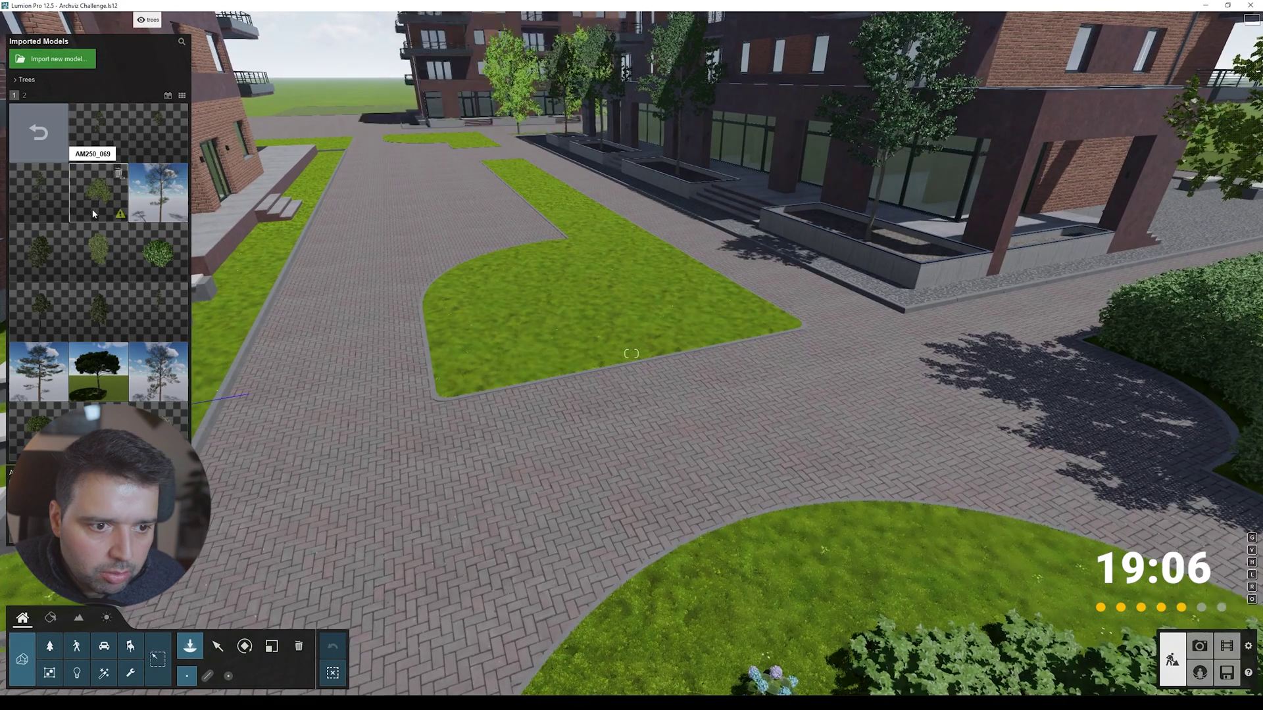
{"action": "left_click", "coordinate": [571, 333]}
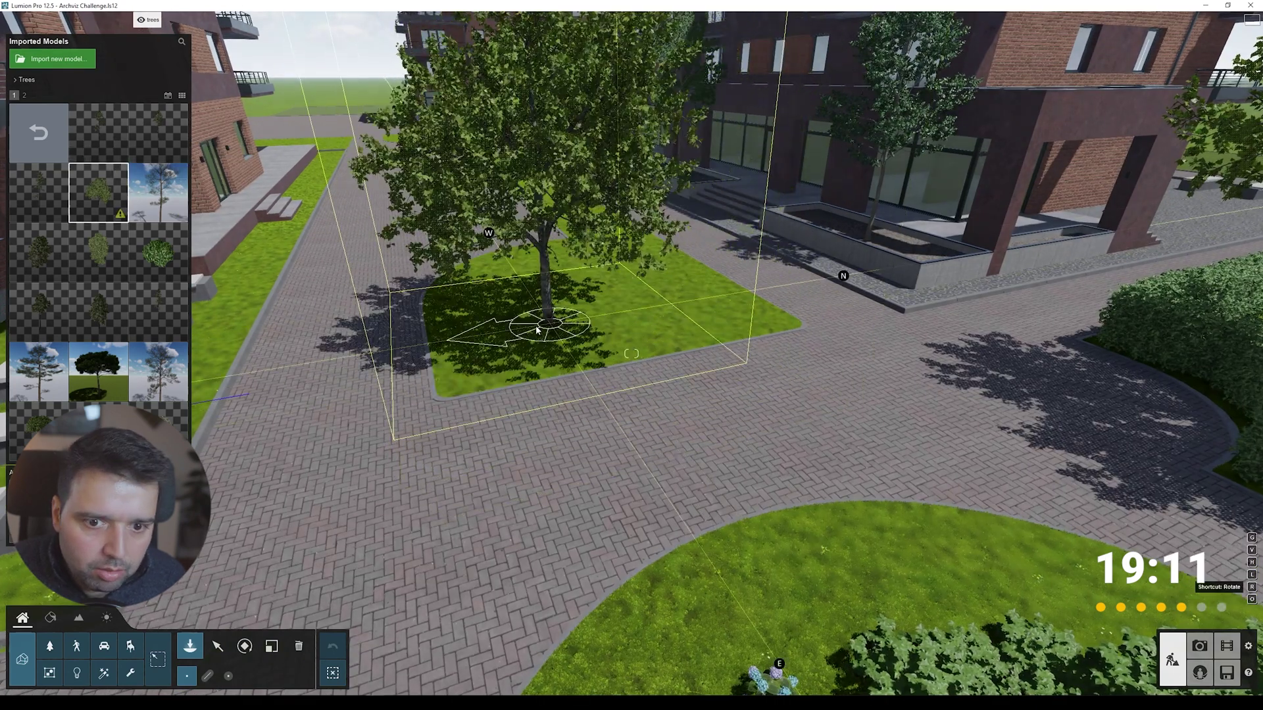
{"action": "key", "text": "r"}
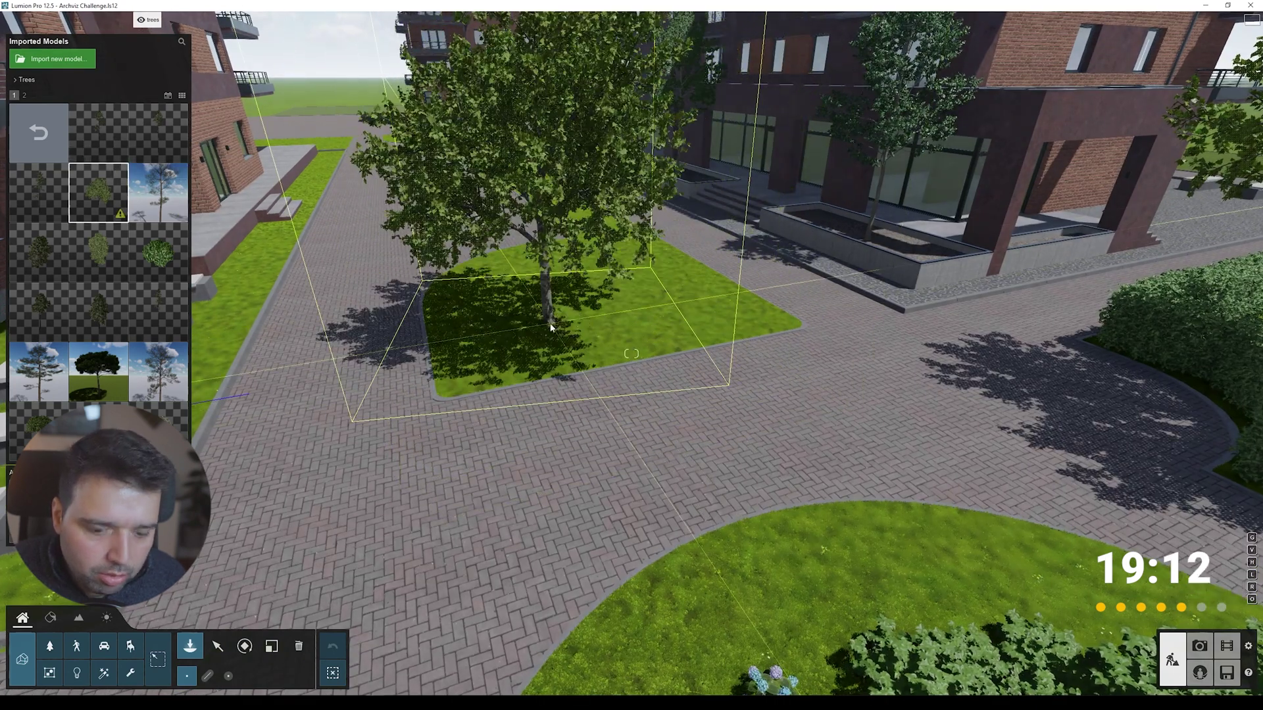
{"action": "left_click_drag", "start_coordinate": [558, 325], "coordinate": [543, 327]}
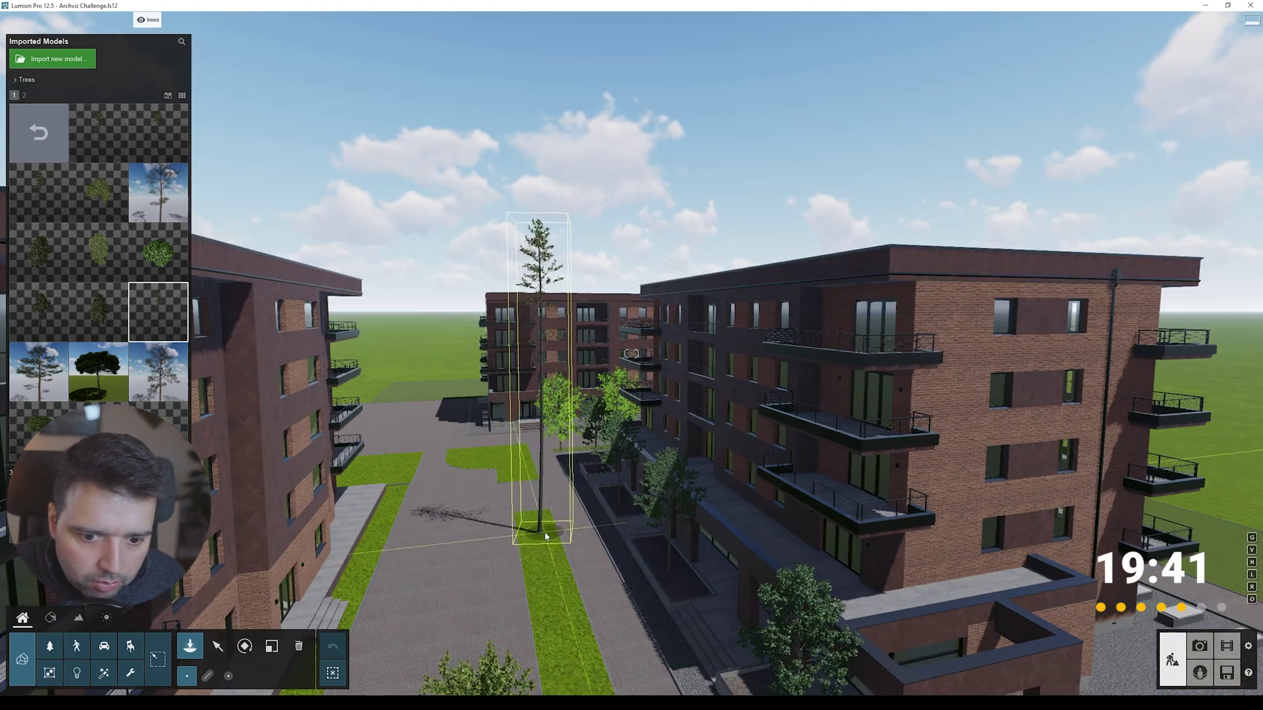
Step: Plant four tall imported Pinus Sylvestris pines along the central lawns and select them together
{"action": "scroll", "coordinate": [74, 142], "scroll_direction": "down", "scroll_amount": 1}
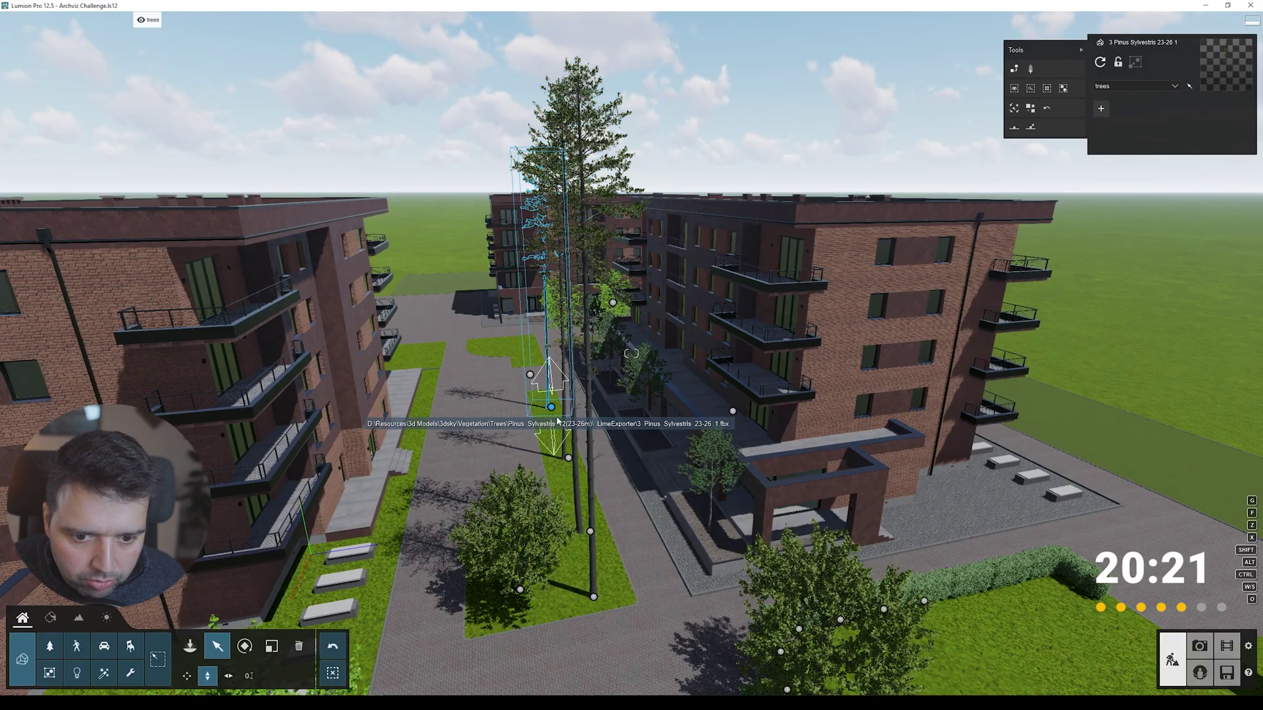
{"action": "left_click", "coordinate": [568, 458], "text": "ctrl"}
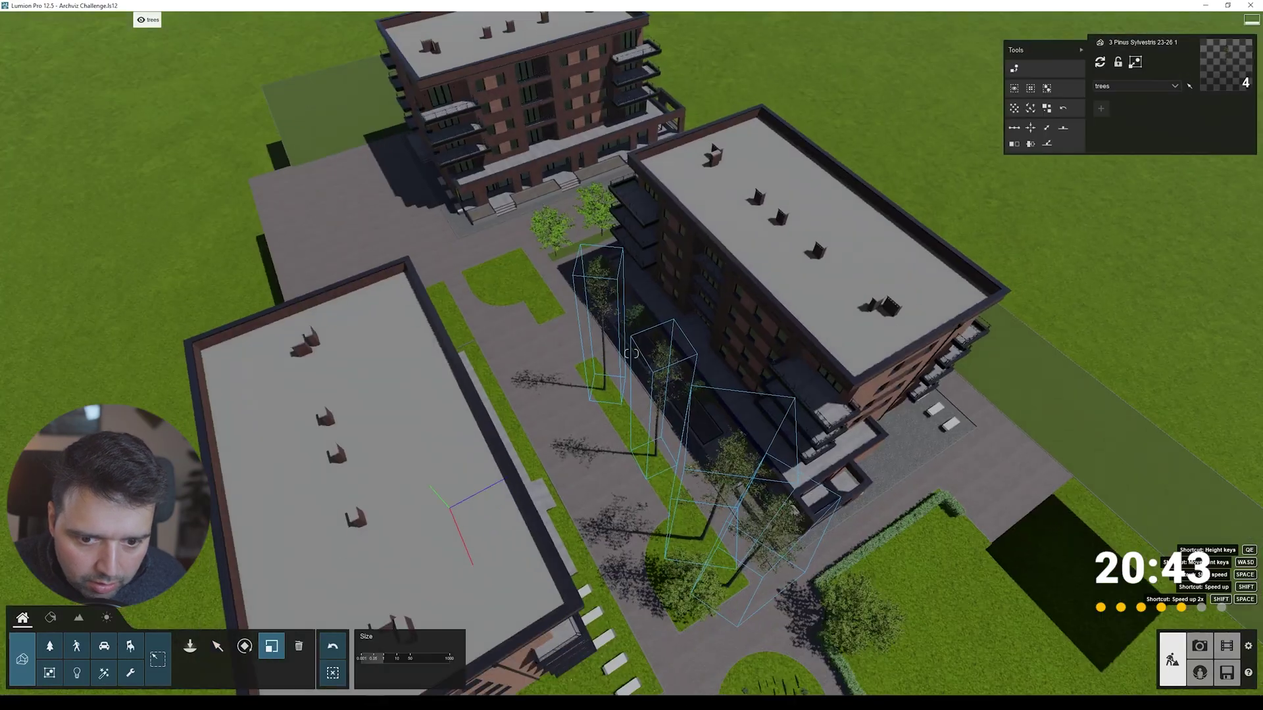
Step: Copy the Pinus Sylvestris pines onto the ground beside the rear building to form a background grove
{"action": "key", "text": "s"}
{"action": "key", "text": "m"}
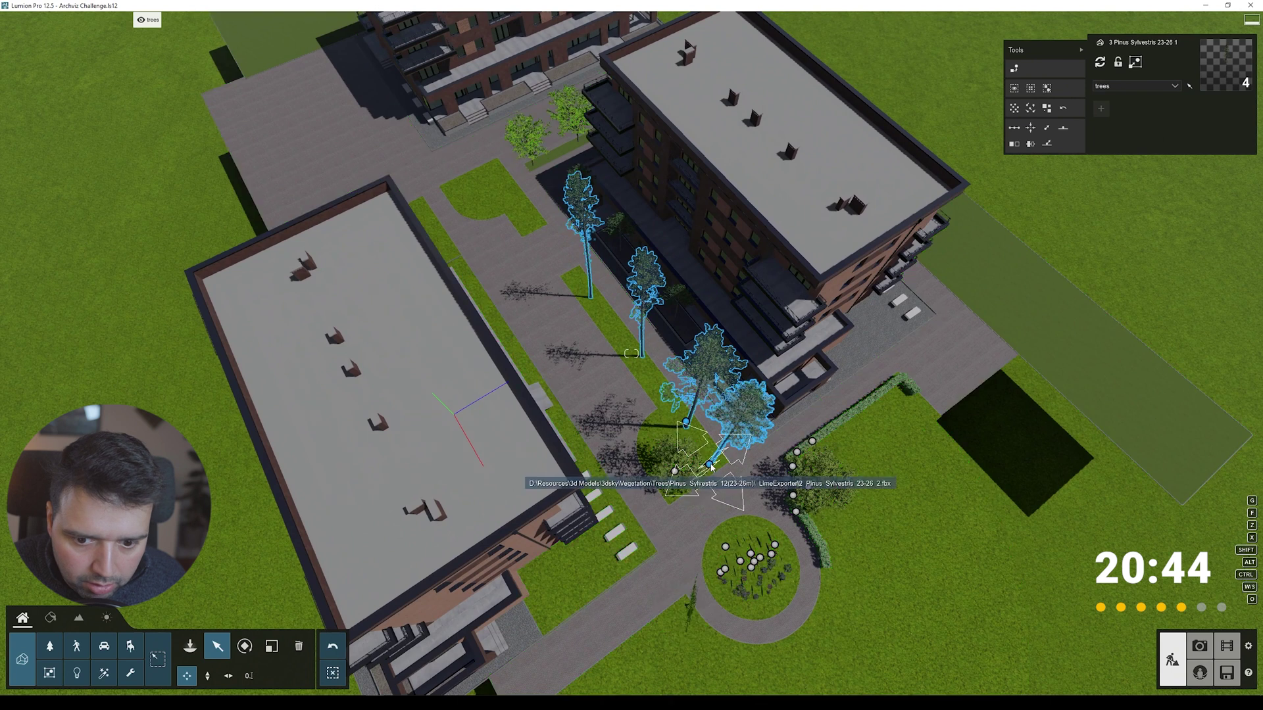
{"action": "key", "text": "alt+shift"}
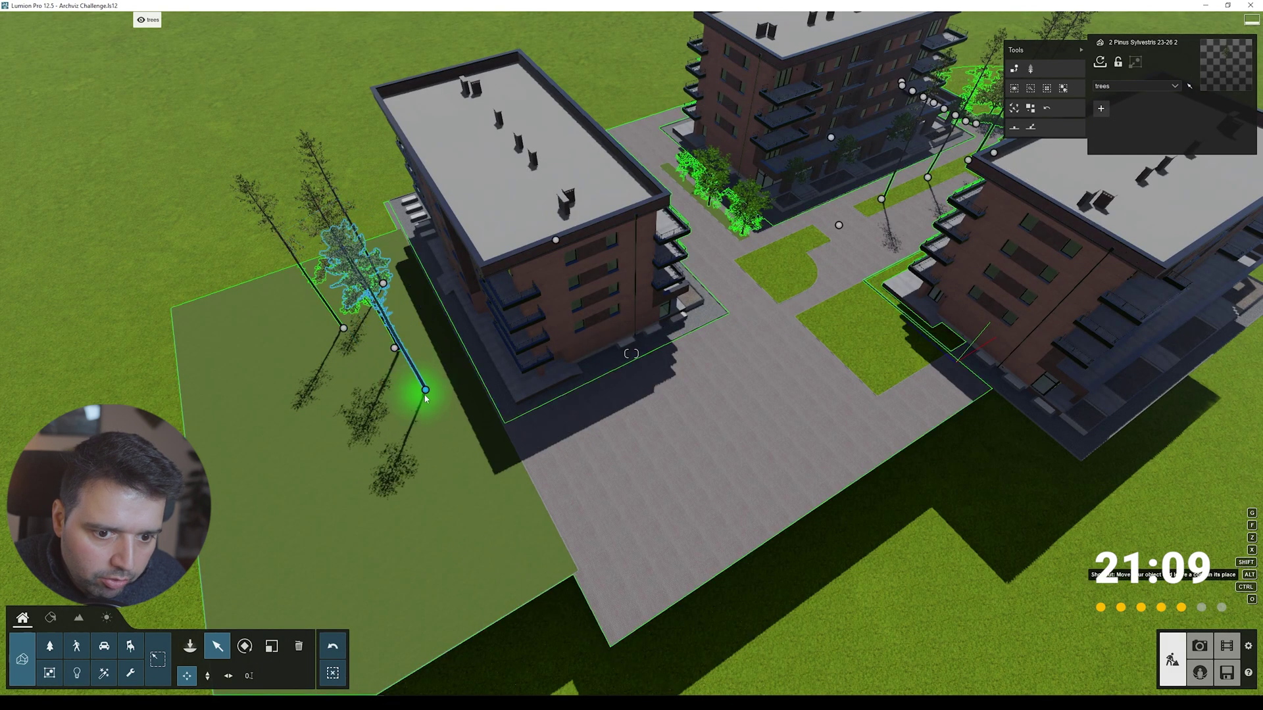
{"action": "left_click", "coordinate": [426, 390]}
{"action": "left_click_drag", "start_coordinate": [426, 390], "coordinate": [332, 390]}
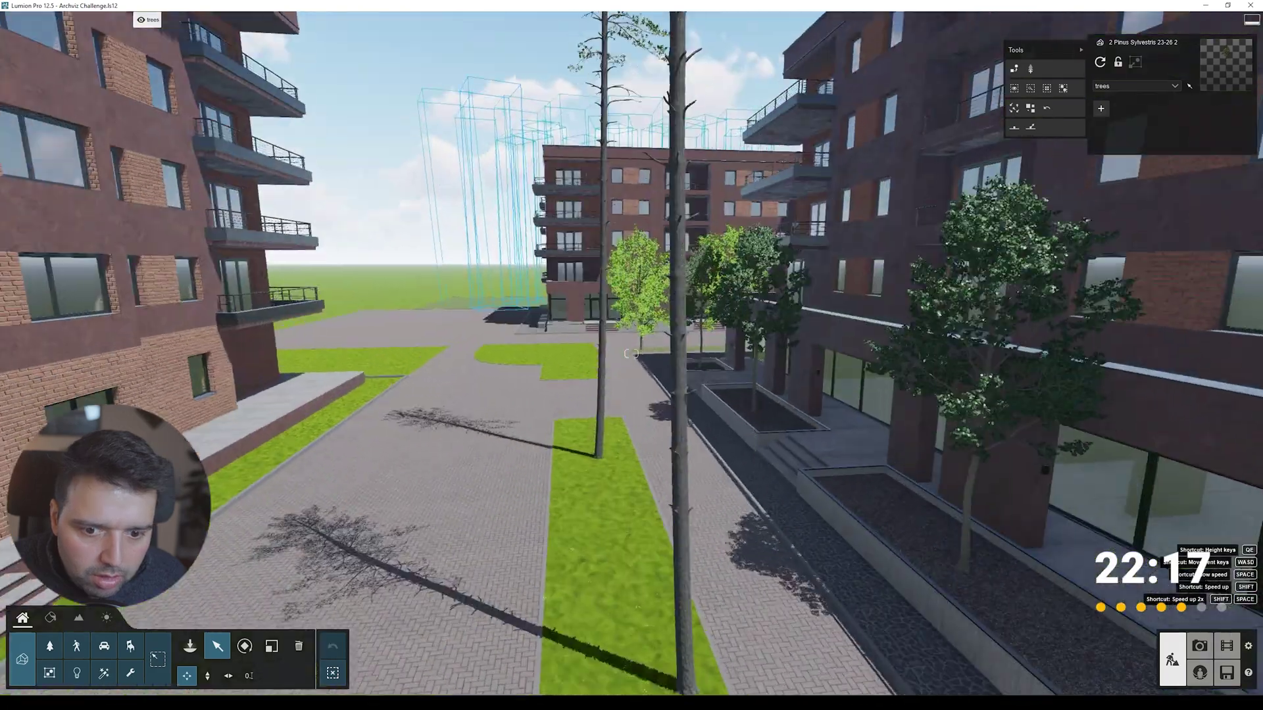
{"action": "key", "text": "s"}
{"action": "key", "text": "q"}
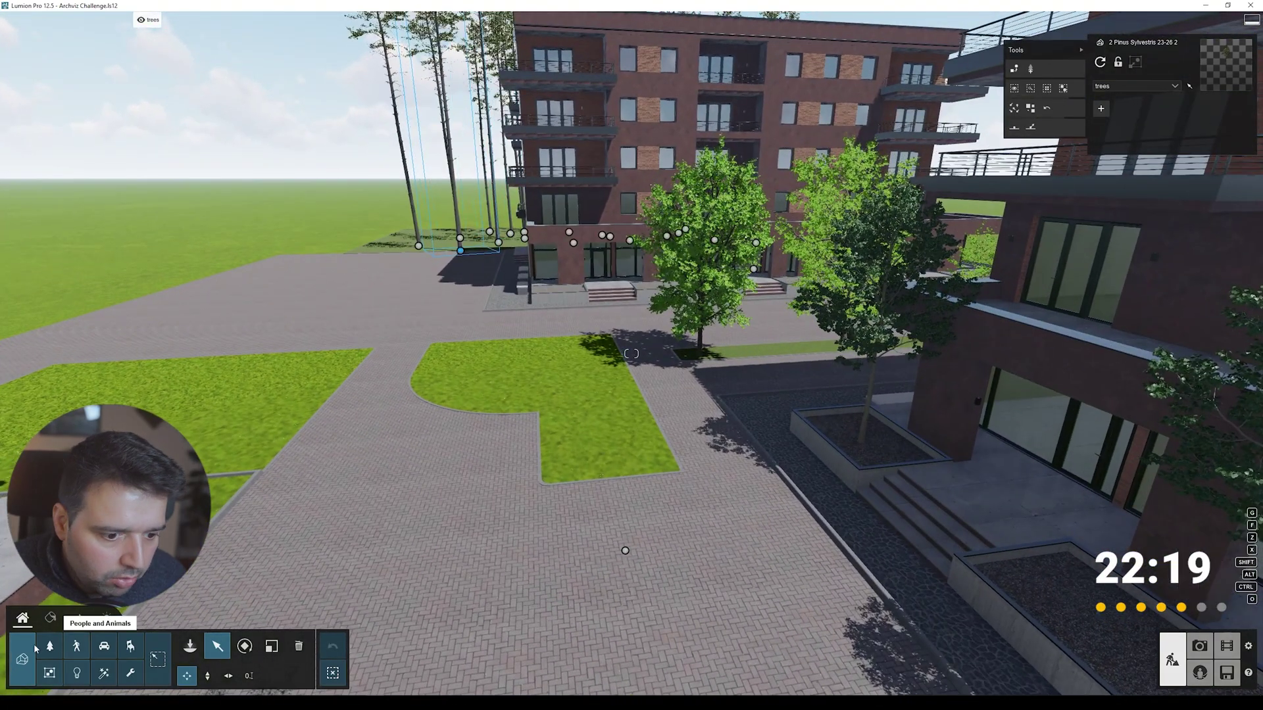
Step: Plant variants of a dense dark-green Nature tree on the far lawns near the rear building and the side terrace
{"action": "left_click", "coordinate": [49, 646]}
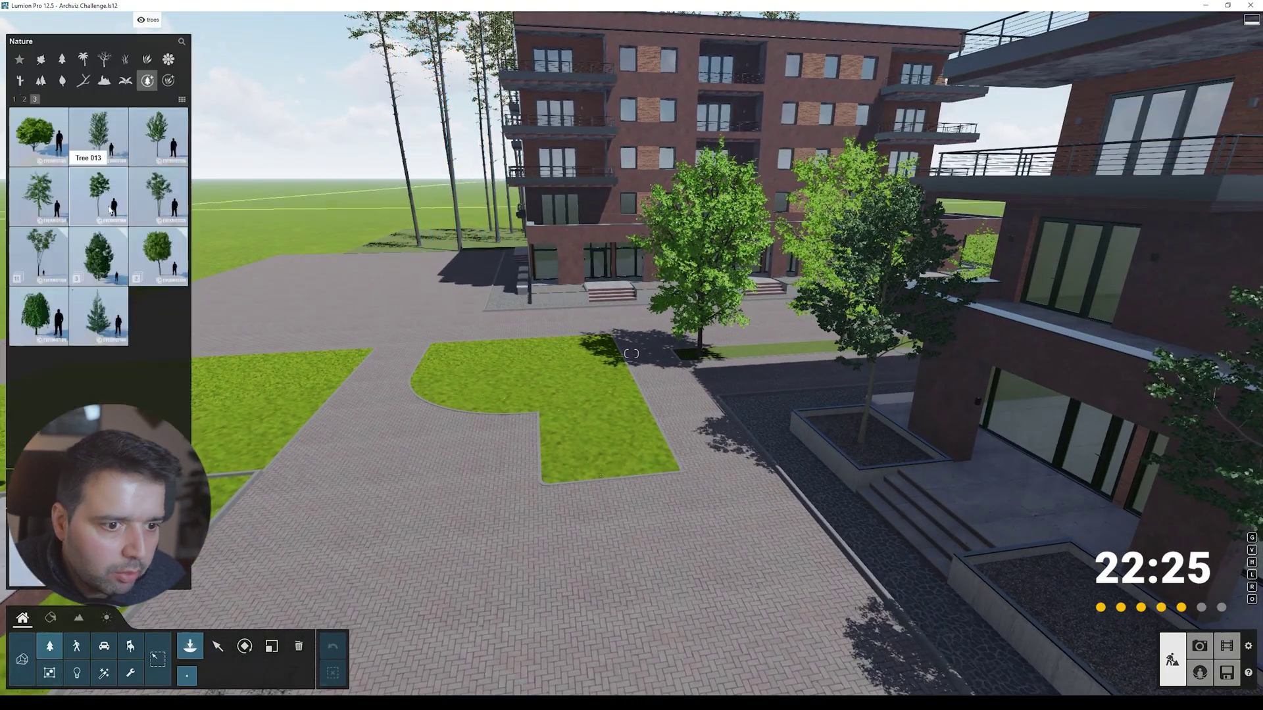
{"action": "left_click", "coordinate": [95, 256]}
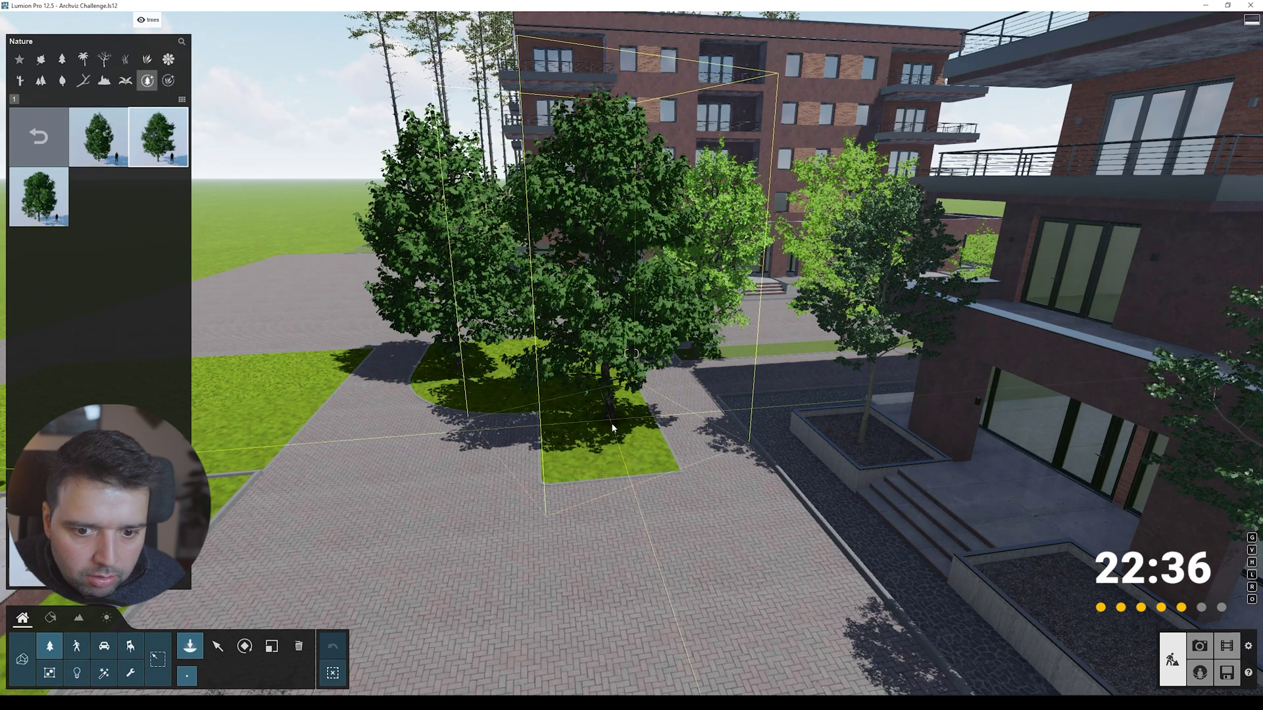
{"action": "key", "text": "l"}
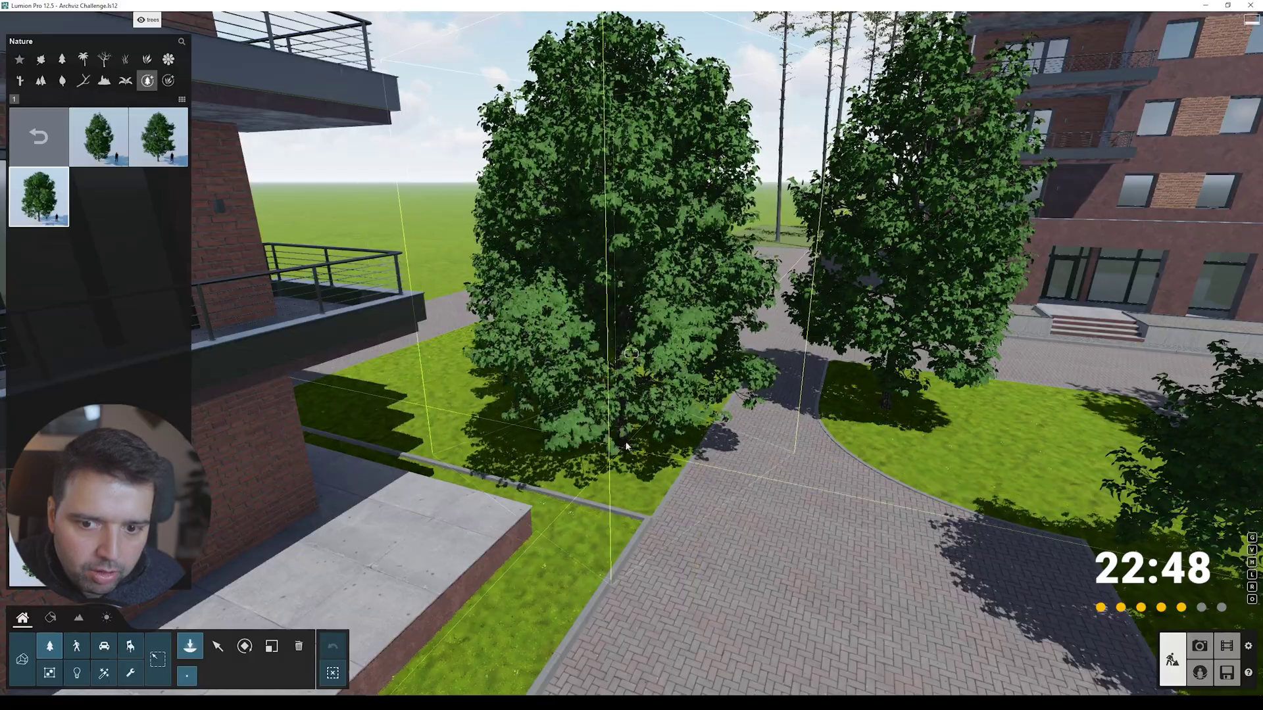
{"action": "left_click", "coordinate": [623, 447]}
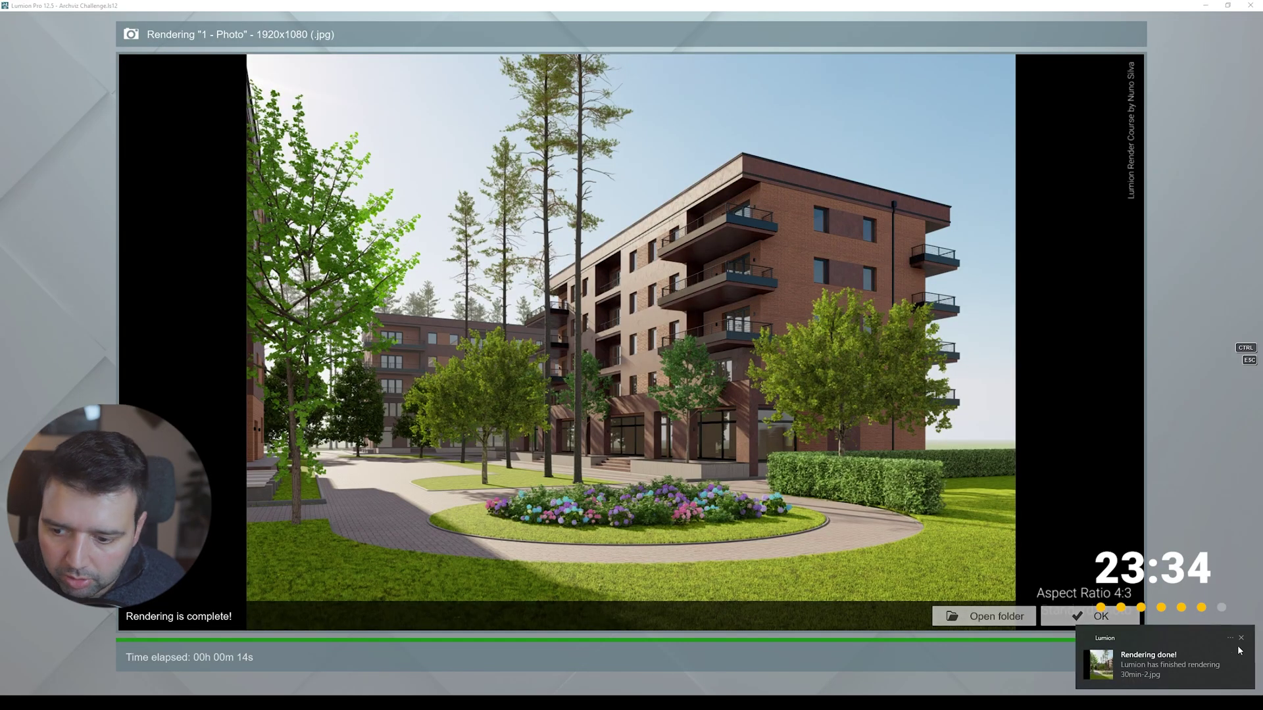
Step: Close the finished render, return to Build mode, and reposition the end section of the hedge beside the circular path
{"action": "left_click", "coordinate": [1090, 615]}
{"action": "left_click", "coordinate": [1172, 655]}
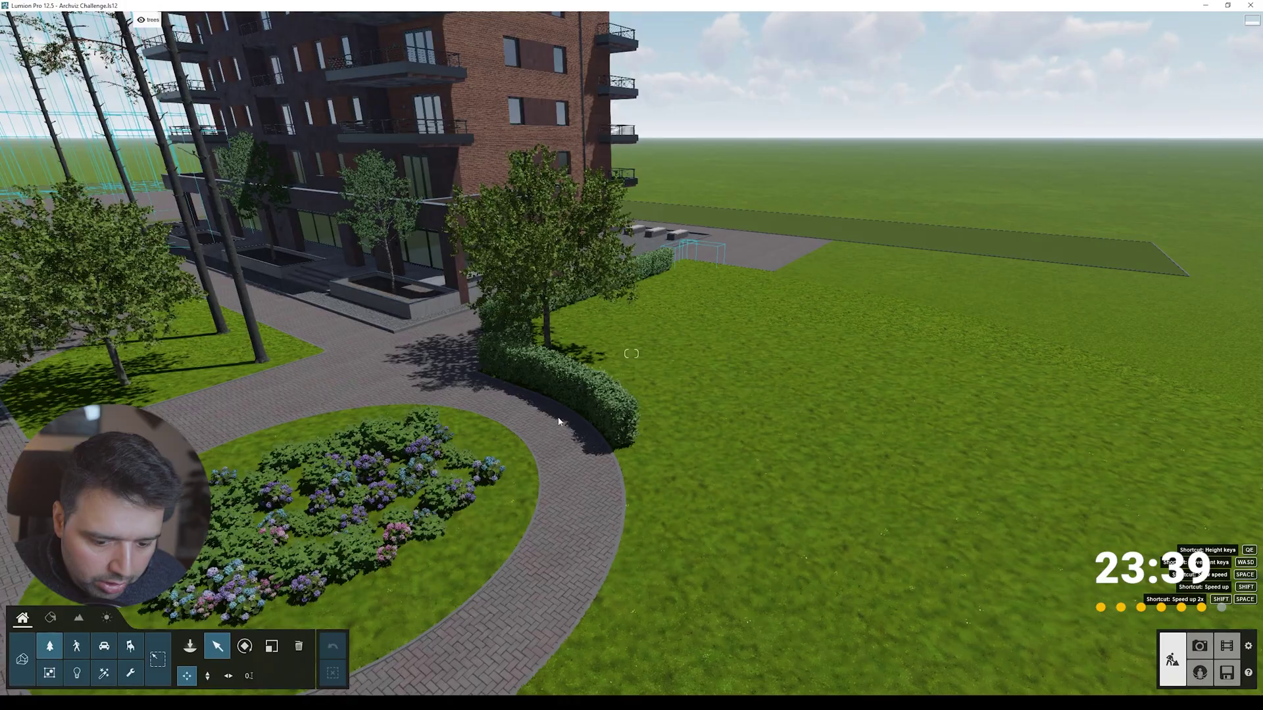
{"action": "left_click", "coordinate": [620, 427]}
{"action": "left_click_drag", "start_coordinate": [620, 428], "coordinate": [636, 478]}
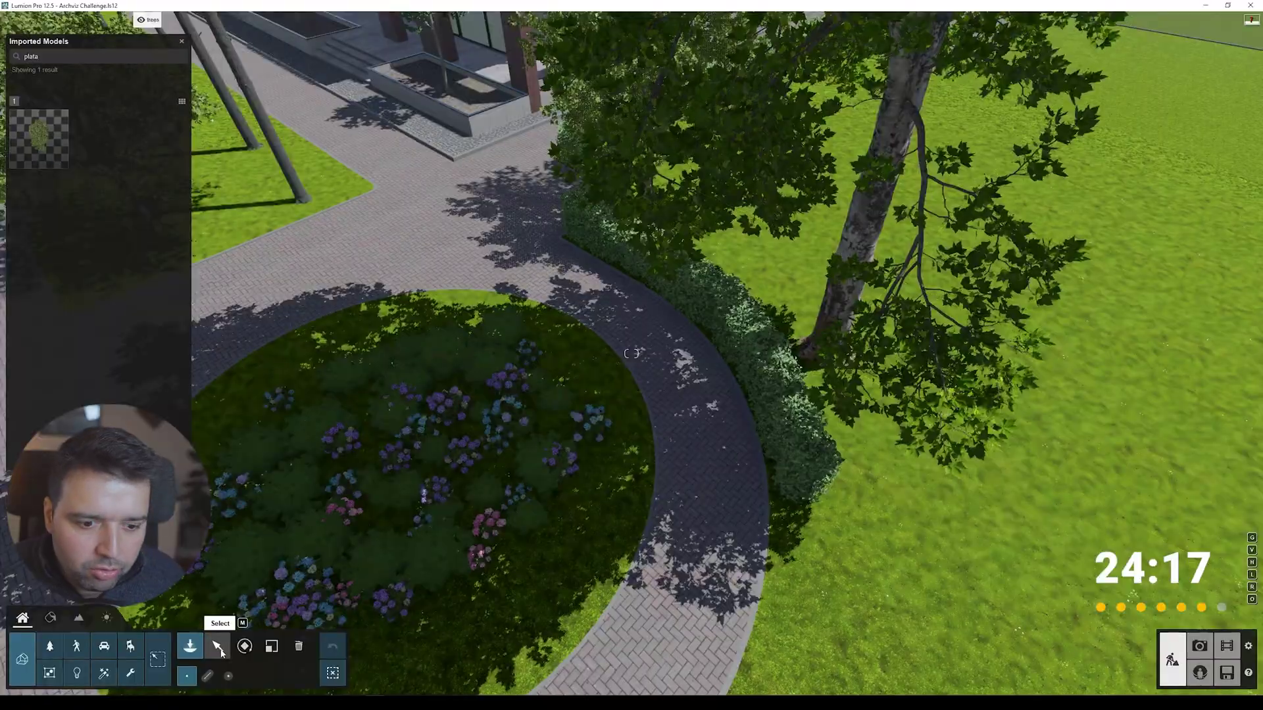
Step: Position the Platanus V16 tree behind the curved hedge so its foliage frames the upper corner of the photo
{"action": "left_click", "coordinate": [220, 651]}
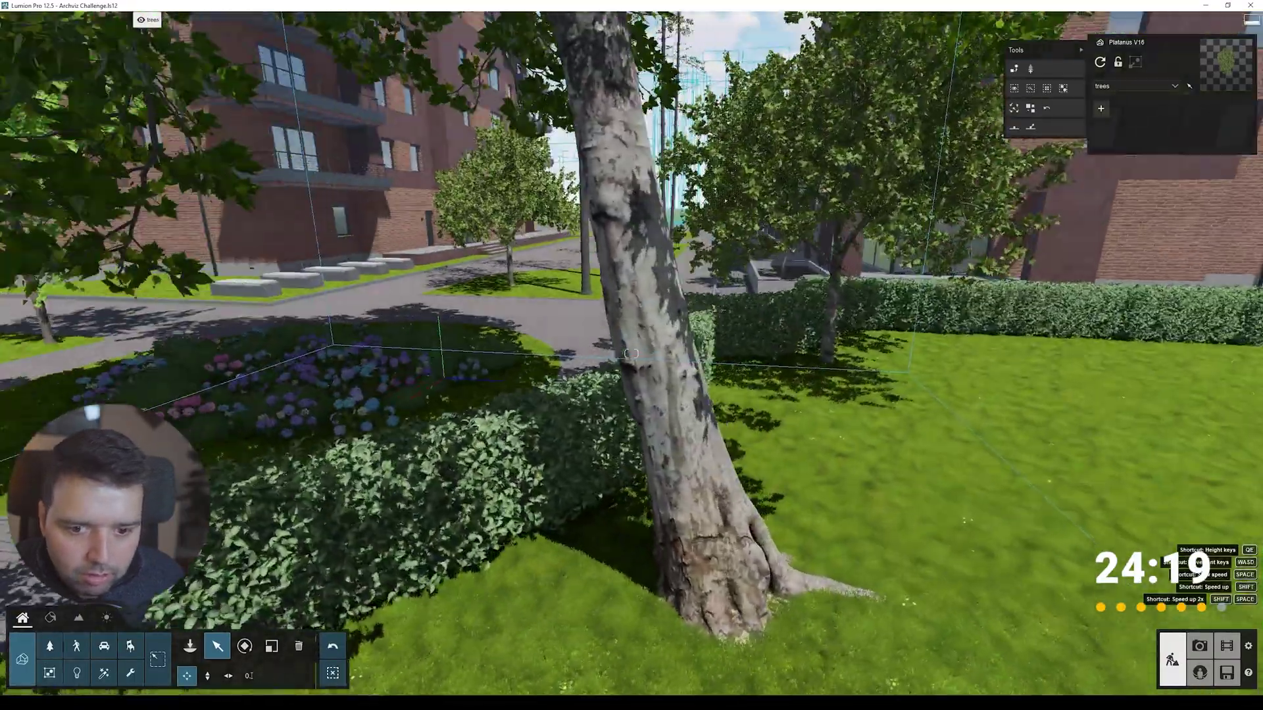
{"action": "key", "text": "w"}
{"action": "right_click_drag", "start_coordinate": [631, 354], "coordinate": [631, 353]}
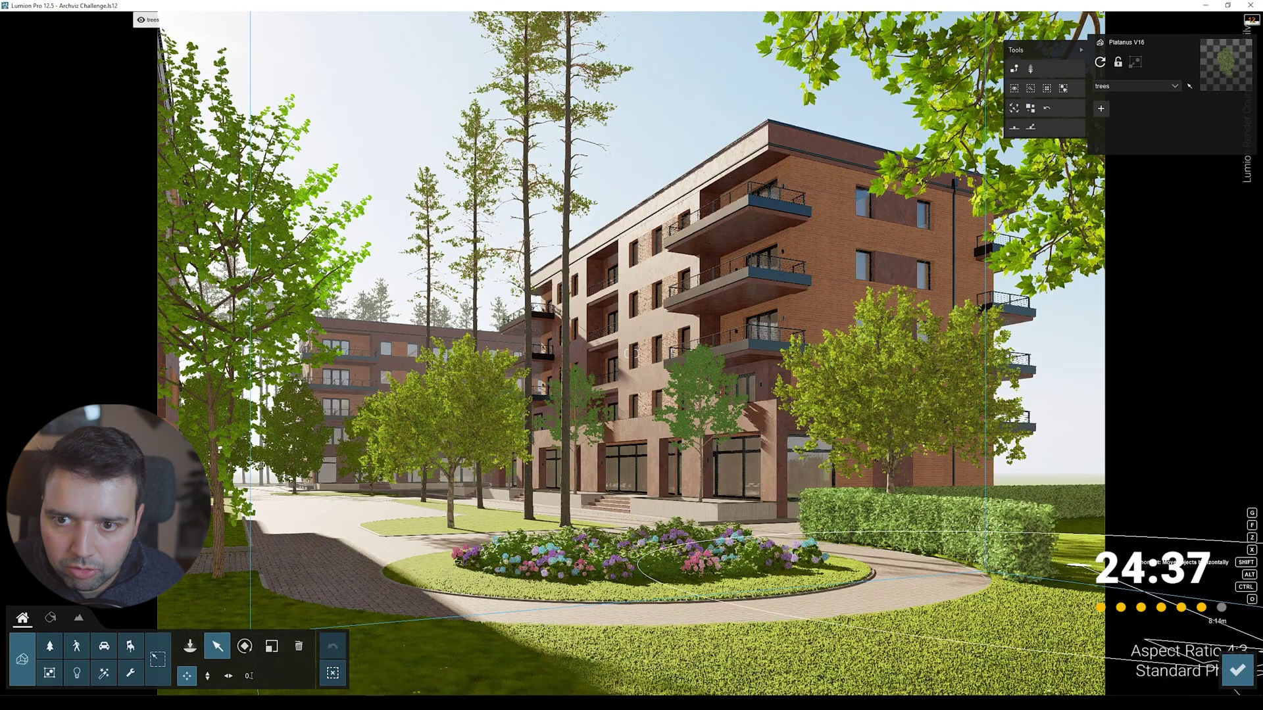
{"action": "left_click_drag", "start_coordinate": [1143, 616], "coordinate": [1143, 615]}
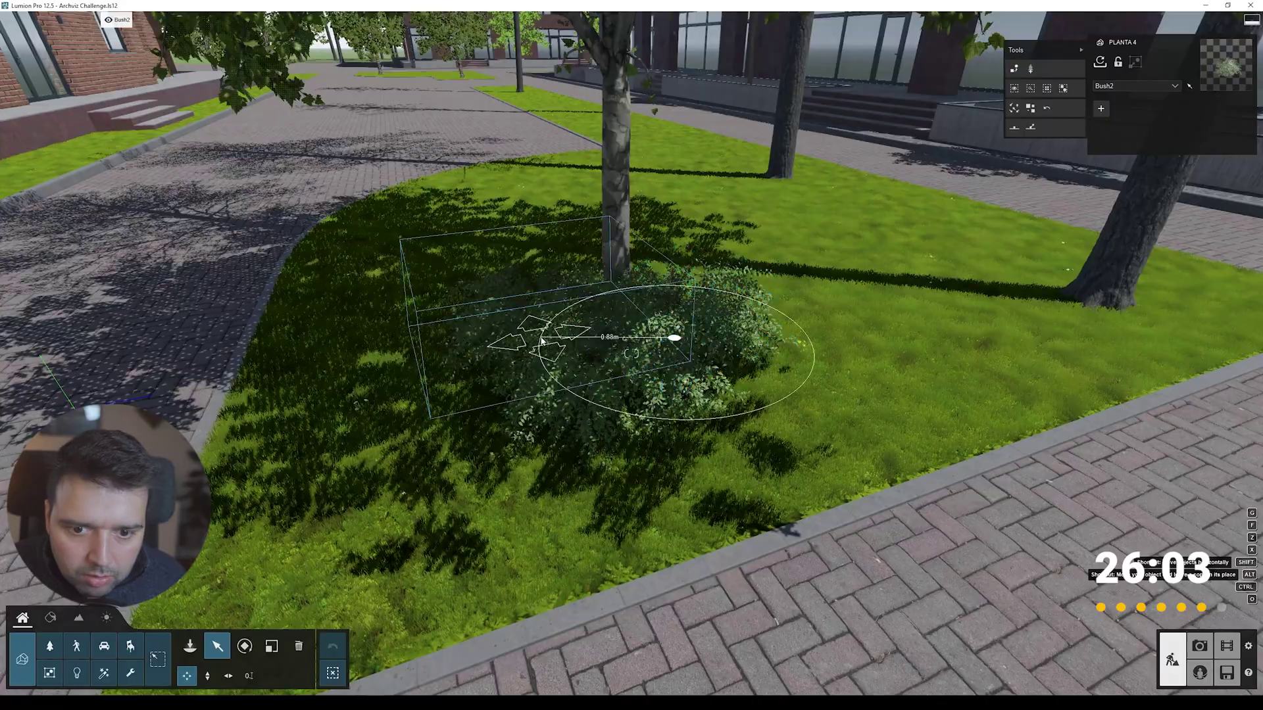
Step: Place a copy of the PLANTA 4 bush farther across the lawn beneath the tree
{"action": "left_click_drag", "start_coordinate": [540, 336], "coordinate": [938, 262]}
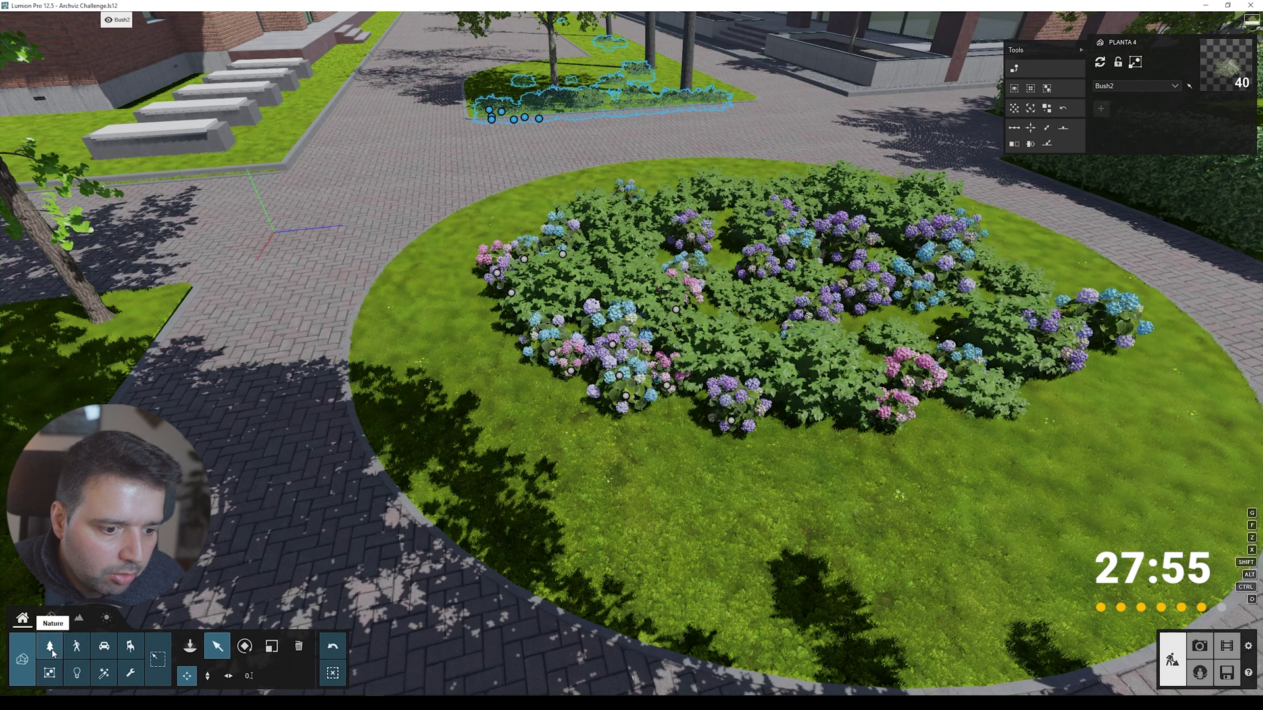
Step: Plant a row of Nature shrubs, including Shrub 010 and Shrub 013, along the kerb by the concrete benches and space them closer
{"action": "left_click", "coordinate": [49, 647]}
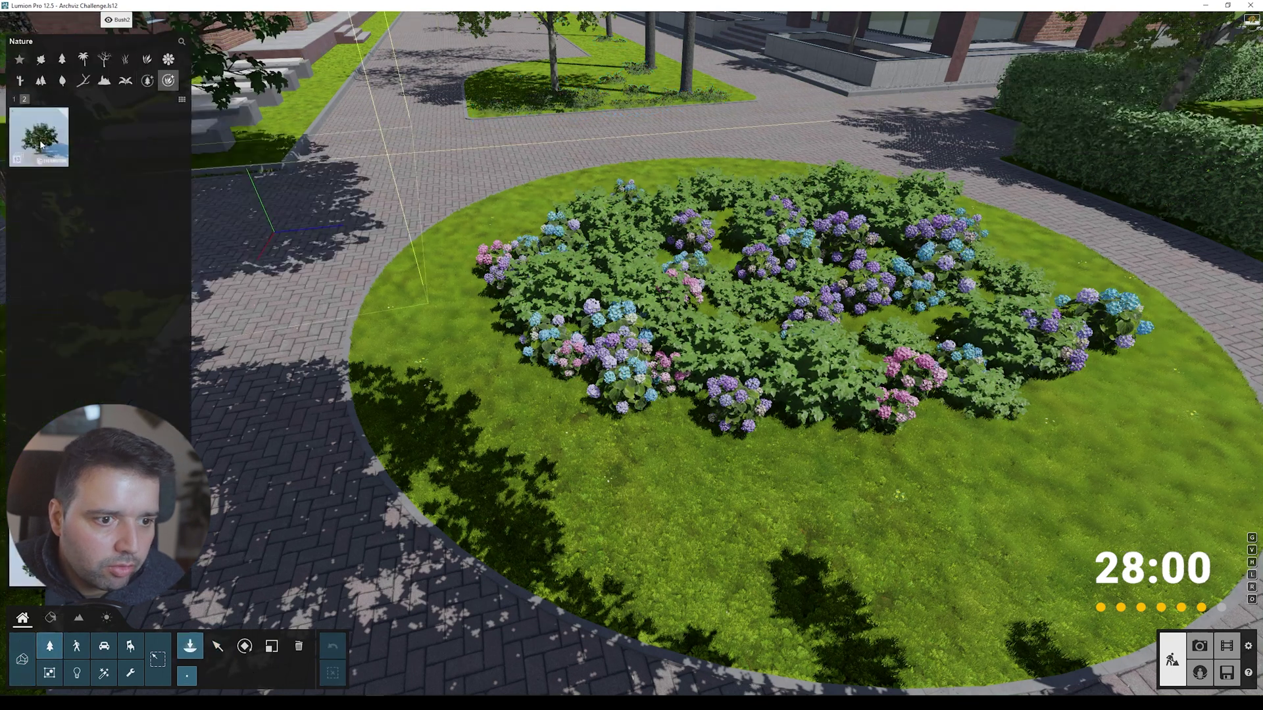
{"action": "left_click", "coordinate": [169, 81]}
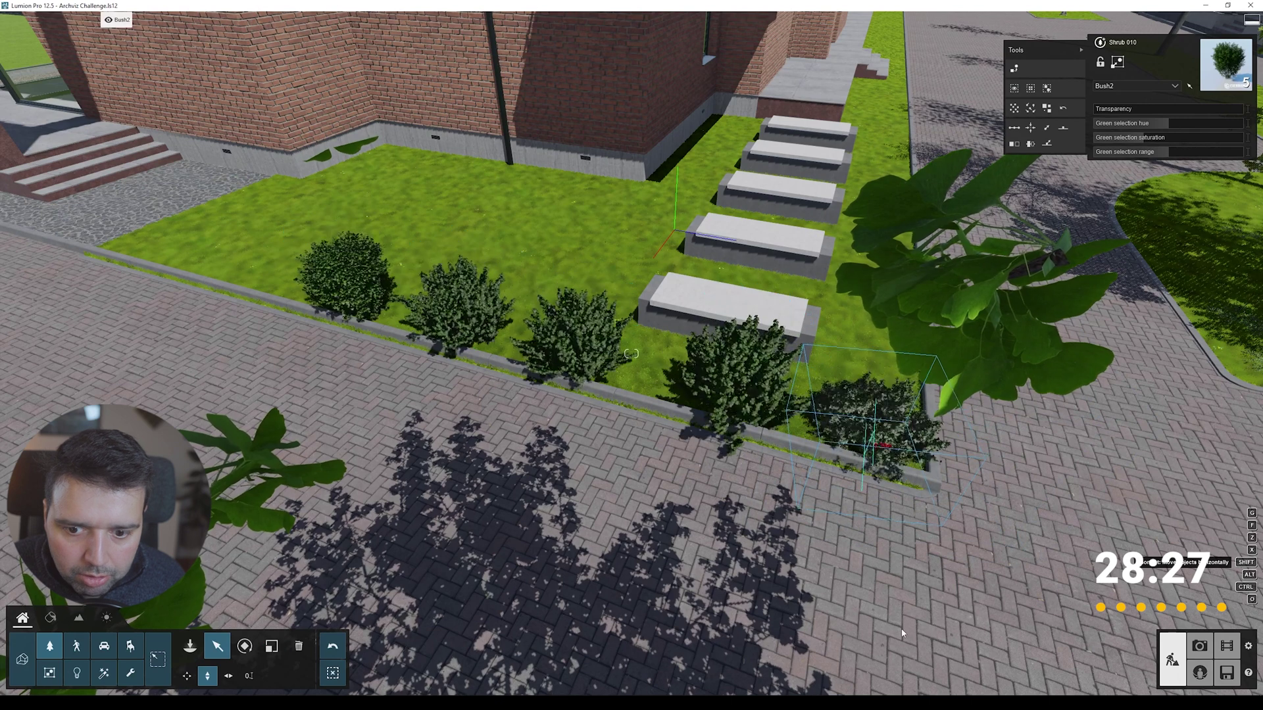
{"action": "left_click", "coordinate": [187, 675]}
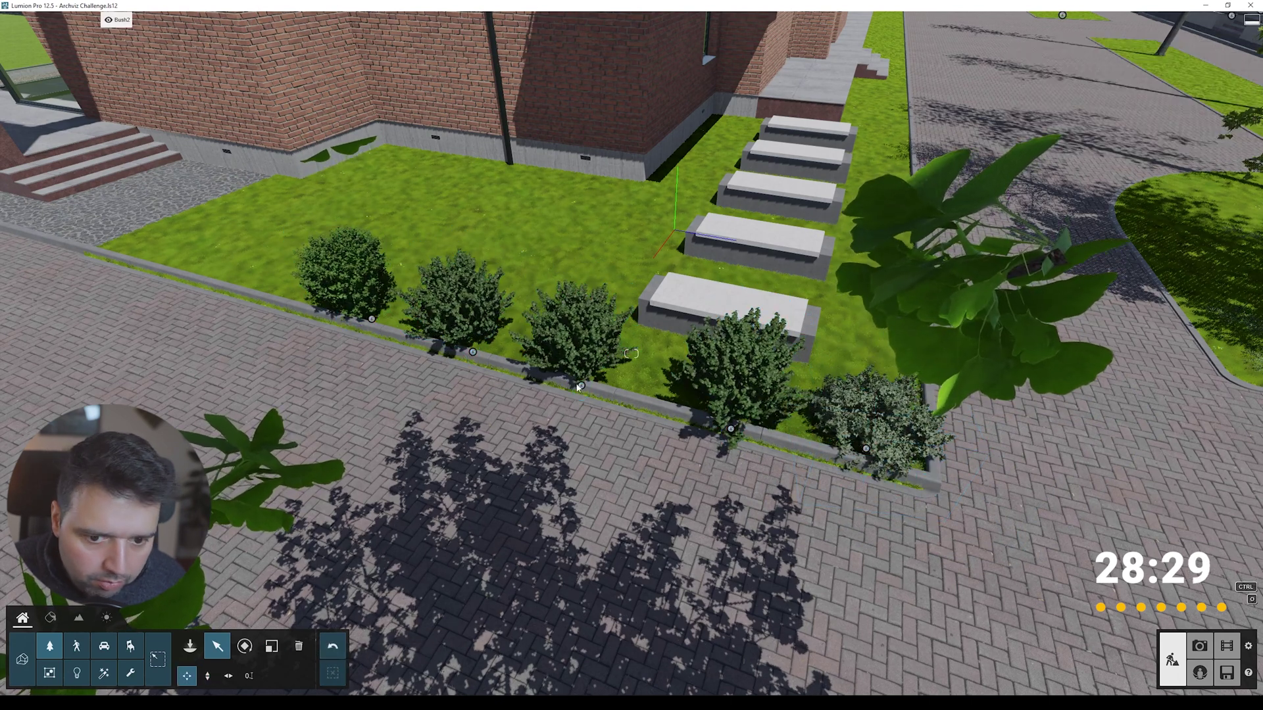
{"action": "left_click_drag", "start_coordinate": [582, 384], "coordinate": [669, 403]}
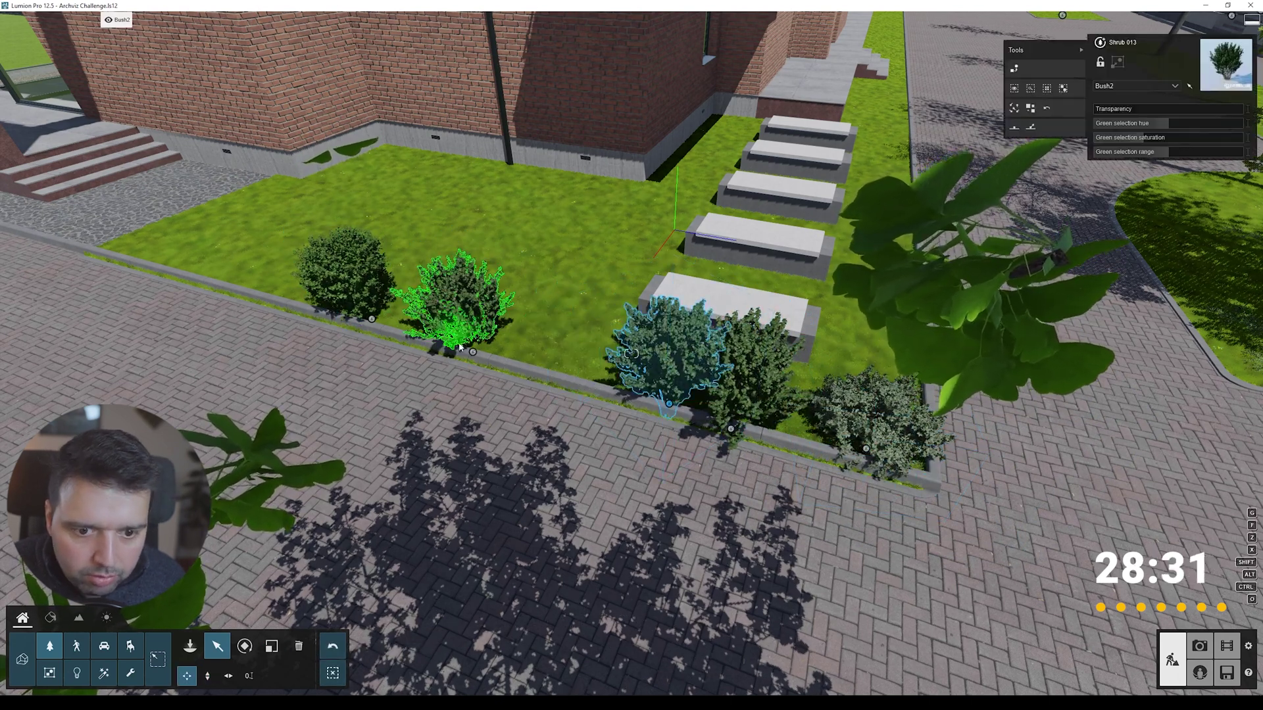
{"action": "left_click_drag", "start_coordinate": [472, 352], "coordinate": [615, 392]}
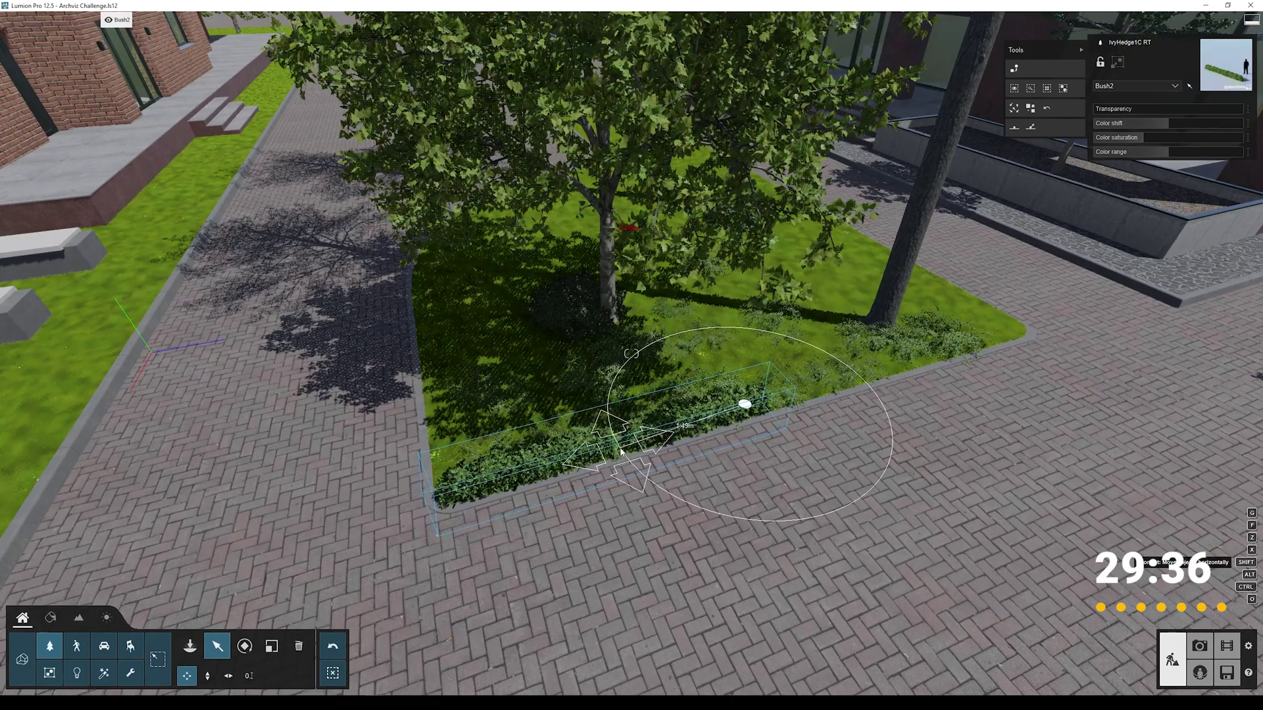
Step: Line the front edge of the central lawn with IvyHedge1C RT segments and adjust the corner segment's rotation and position
{"action": "left_click_drag", "start_coordinate": [622, 453], "coordinate": [877, 384]}
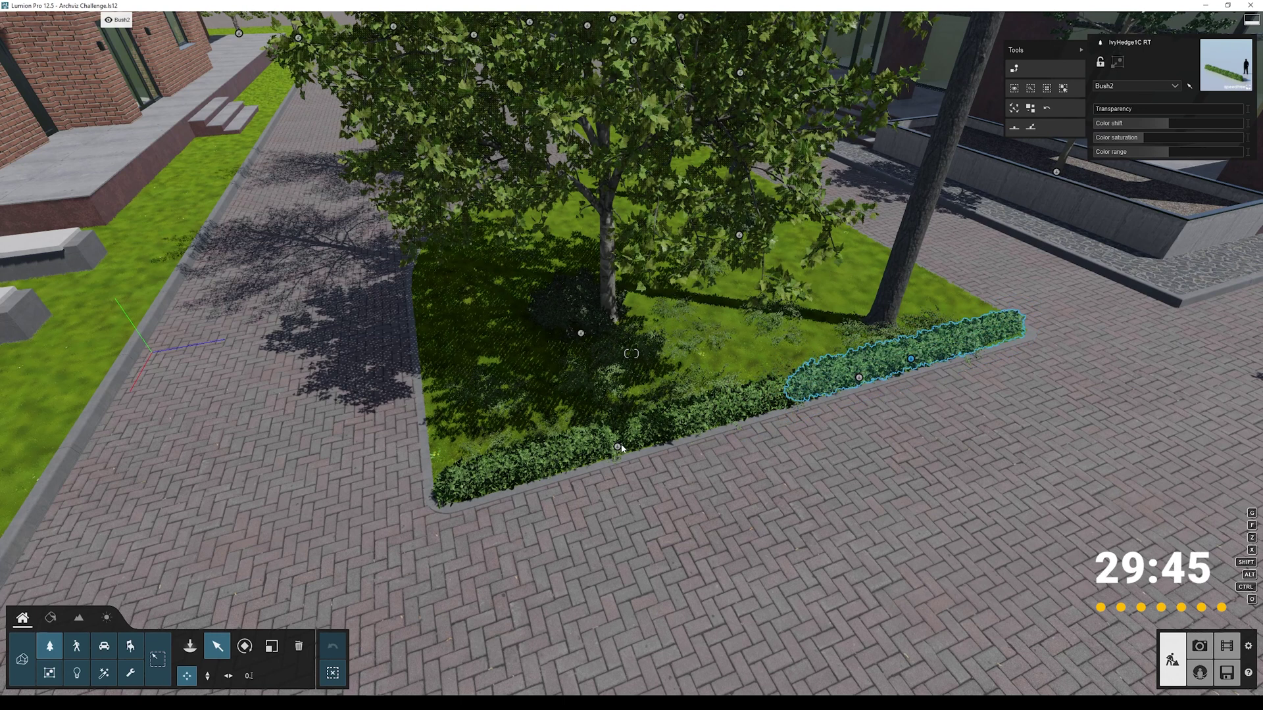
{"action": "key", "text": "r"}
{"action": "left_click_drag", "start_coordinate": [616, 450], "coordinate": [501, 482]}
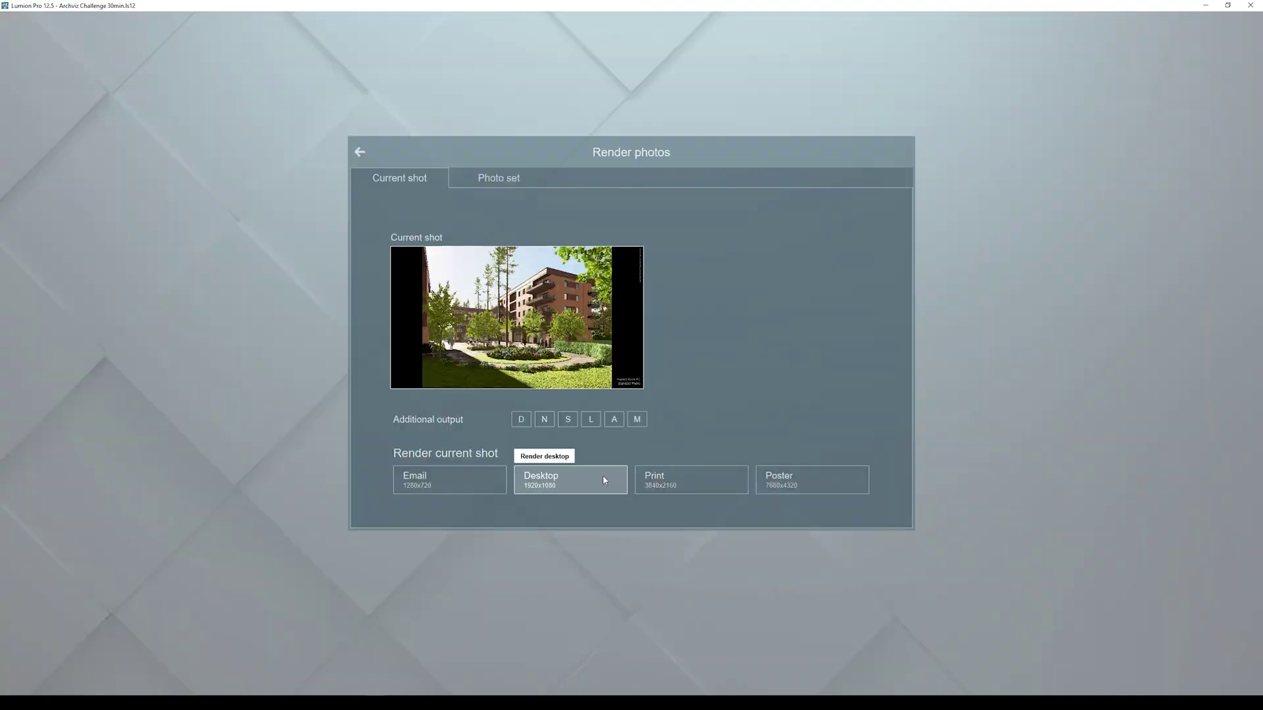
Step: Render the current photo at Desktop size, 1920x1080
{"action": "left_click", "coordinate": [604, 481]}
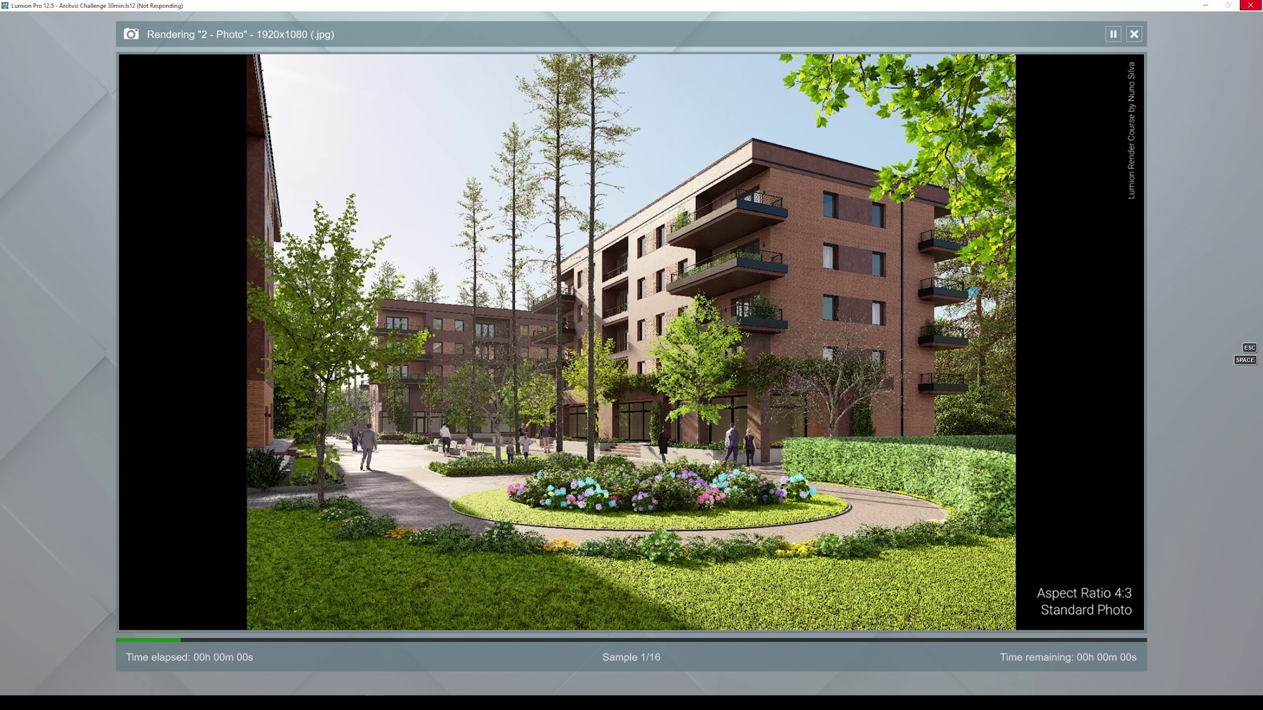